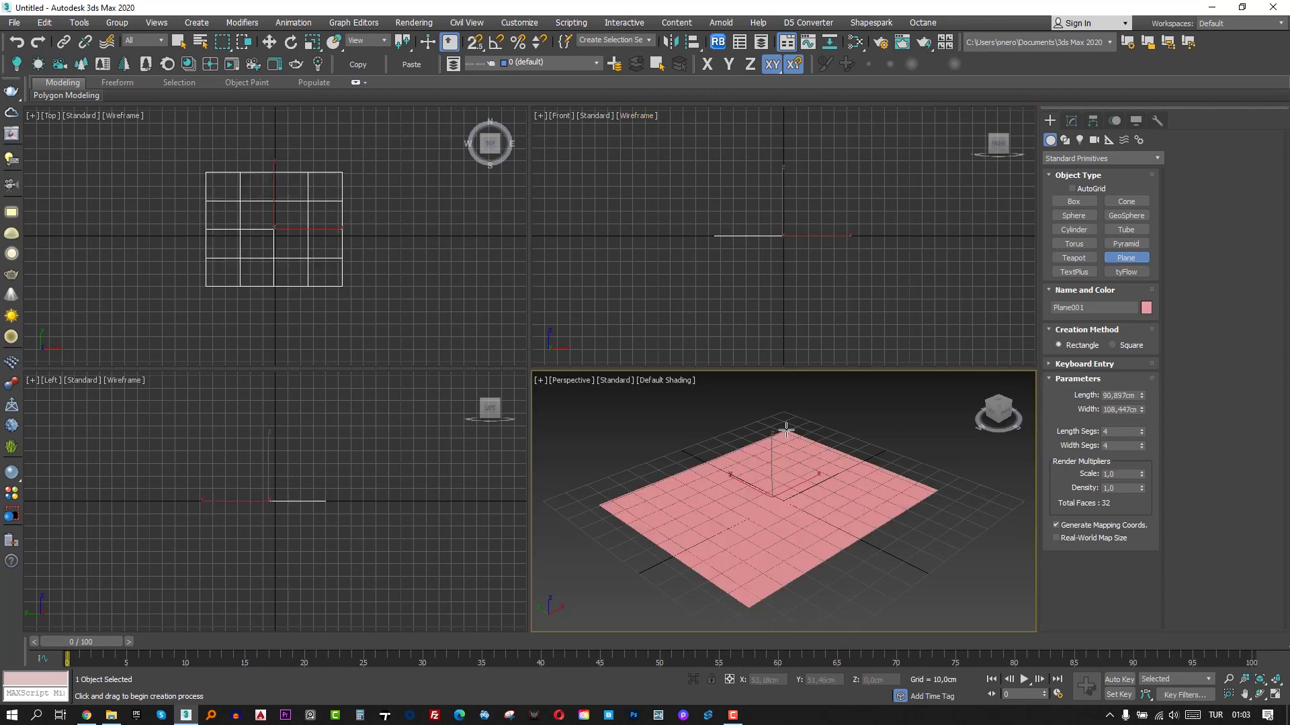
Set the plane's length to 524 cm, its width to 720 cm and both its length and width segments to 1.
key("alt+w")
key("w")
left_click(1072, 121)
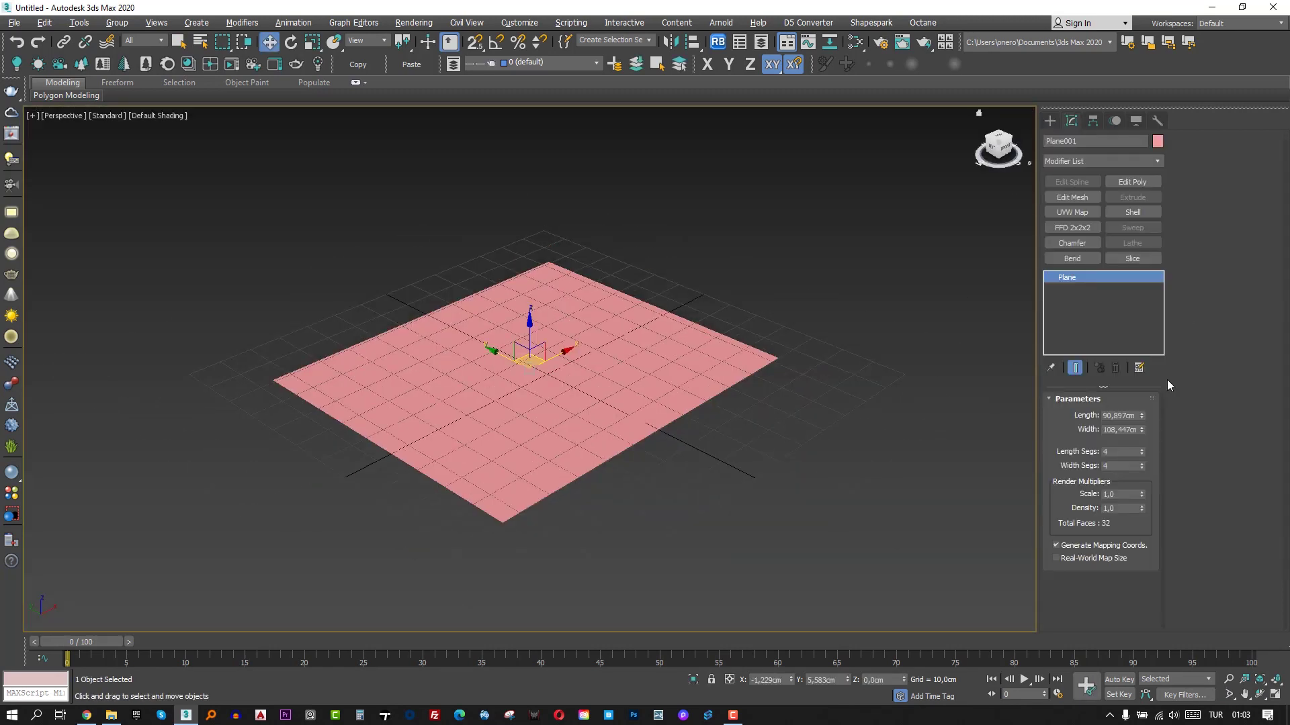
type("524")
key("Tab")
type("720")
key("Tab")
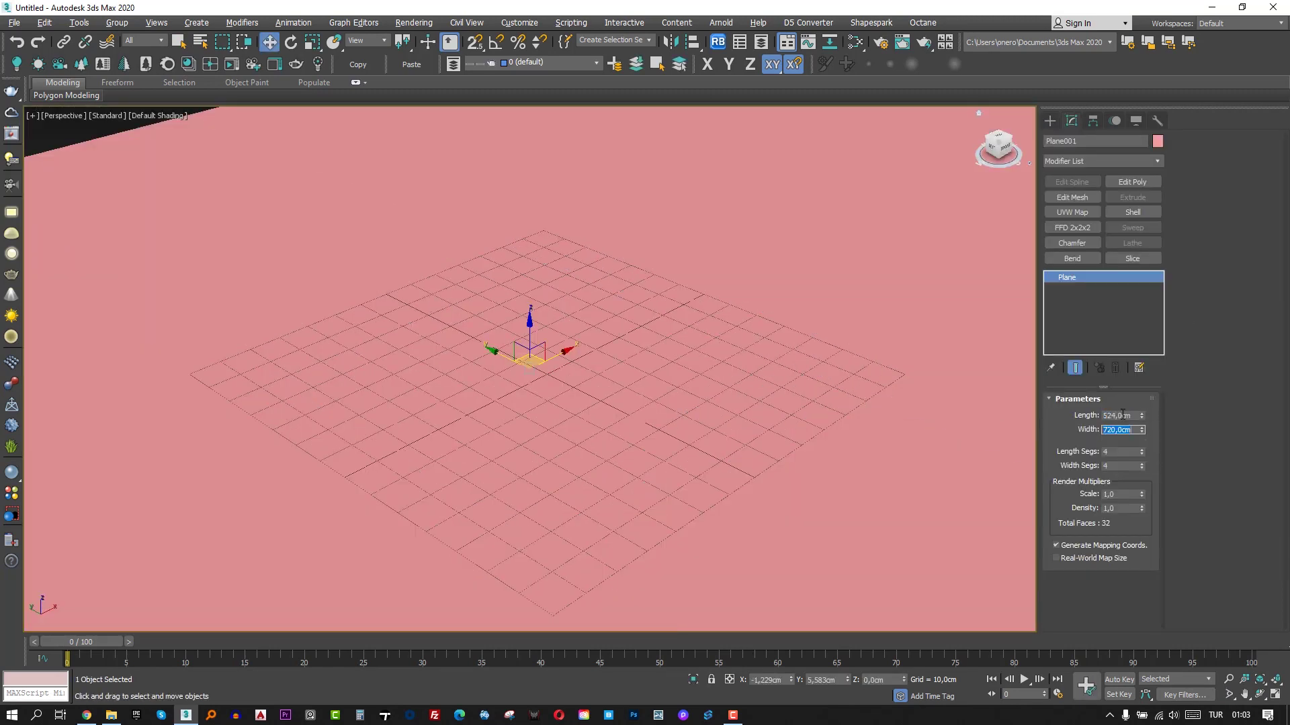
type("1")
key("Tab")
type("1")
key("Tab")
Display the plane shaded in the top view and place it at the origin.
key("t")
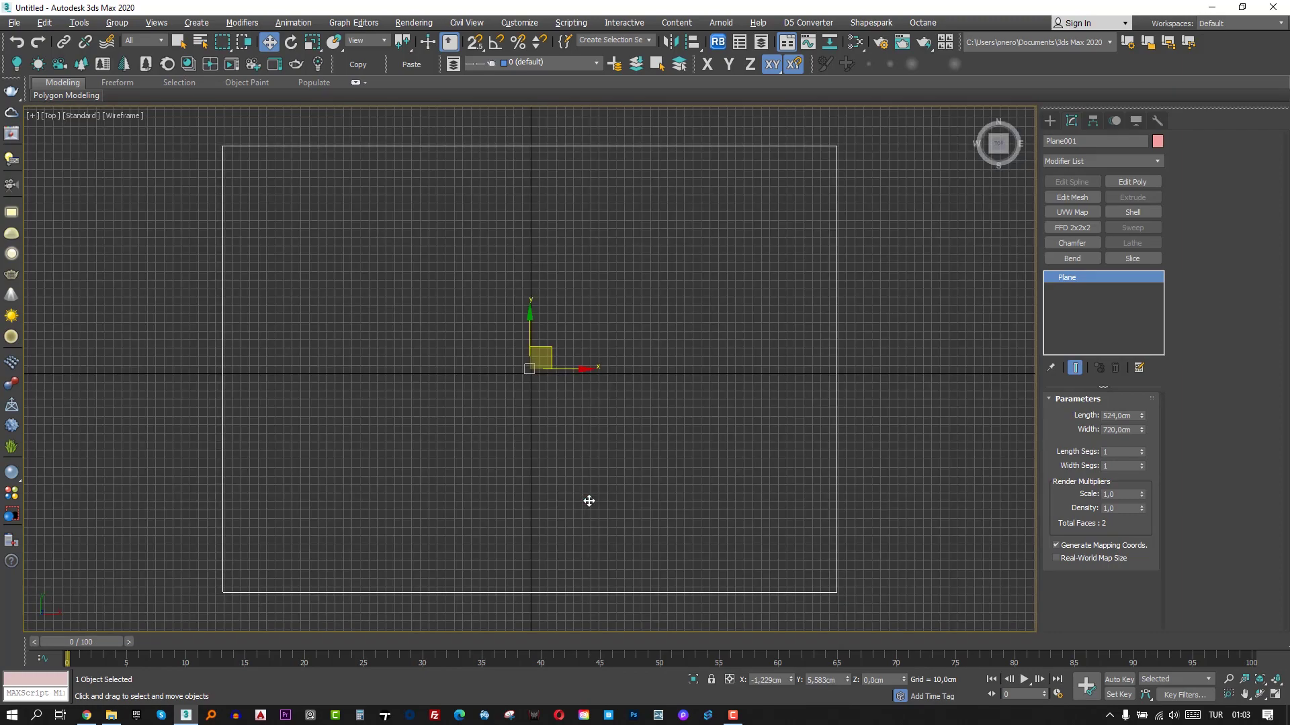
key("F3")
key("ctrl+d")
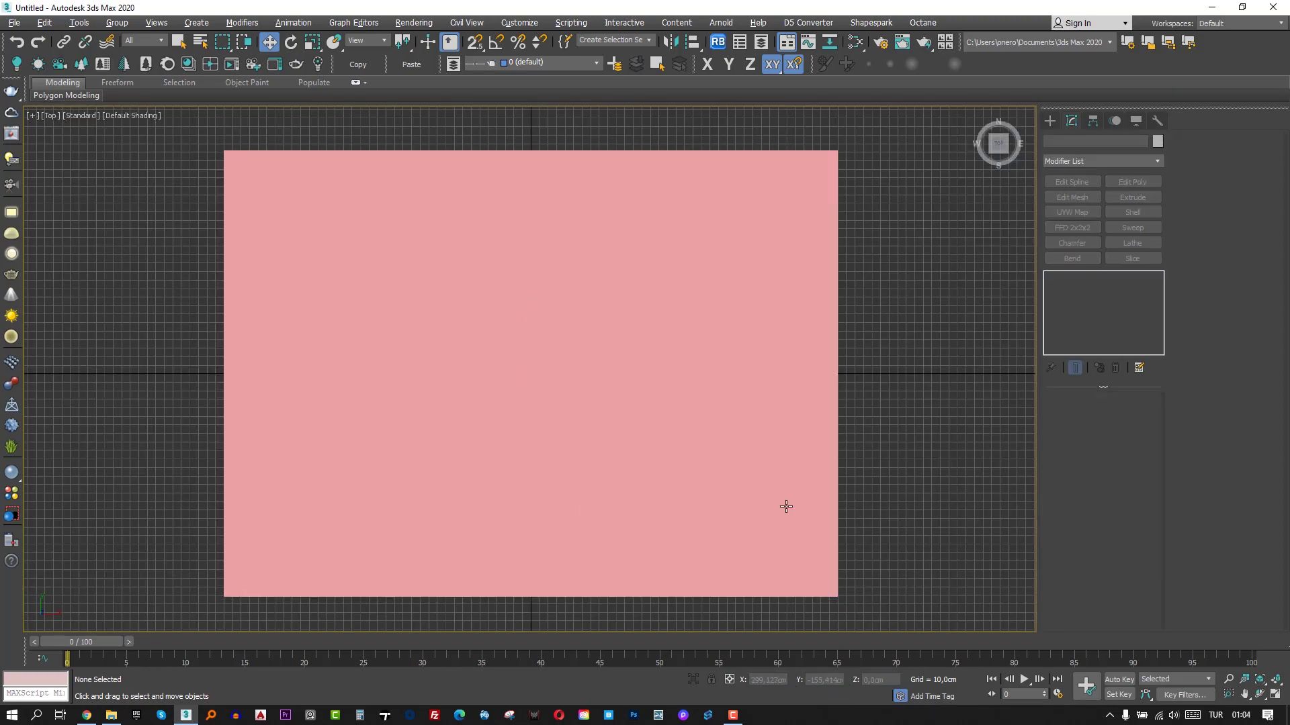
left_click(786, 507)
scroll(804, 499, "down", 3)
middle_click_drag(878, 484, 496, 412)
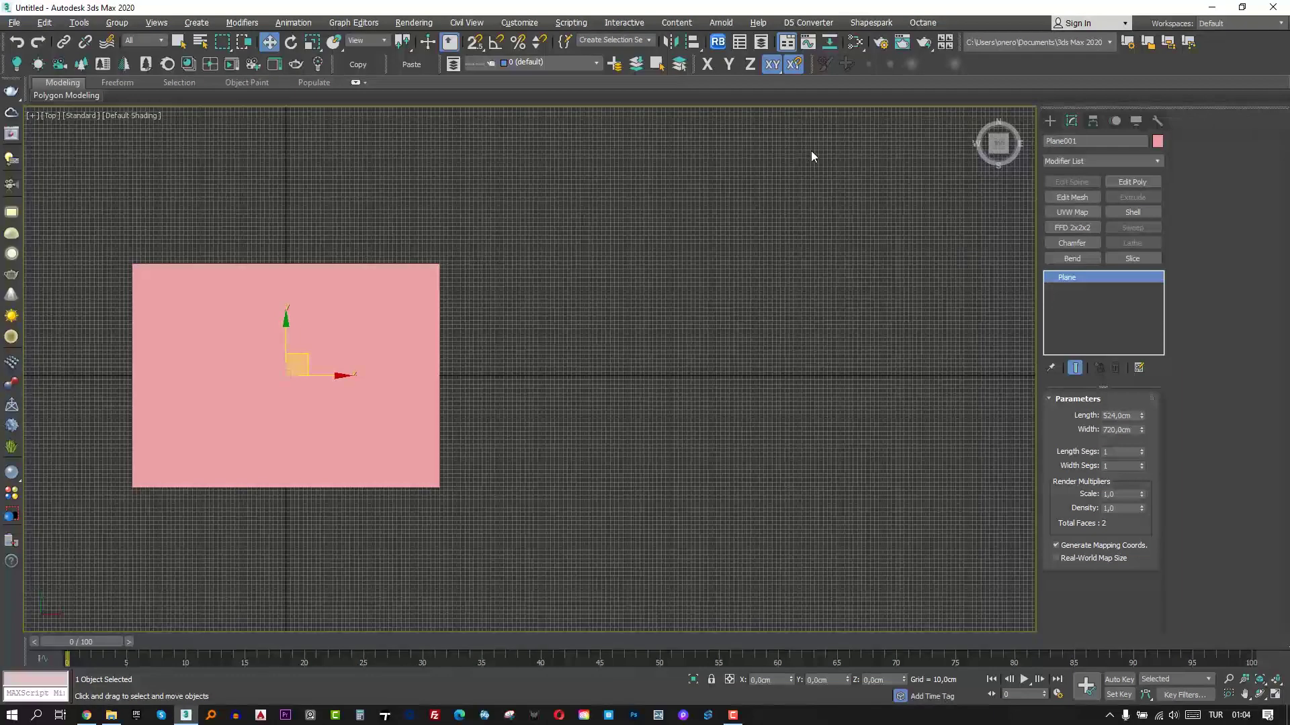
Open the Slate Material Editor and bring in the floor plan image as a bitmap map.
left_click(855, 43)
left_click_drag(465, 98, 1011, 52)
left_click_drag(647, 436, 476, 601)
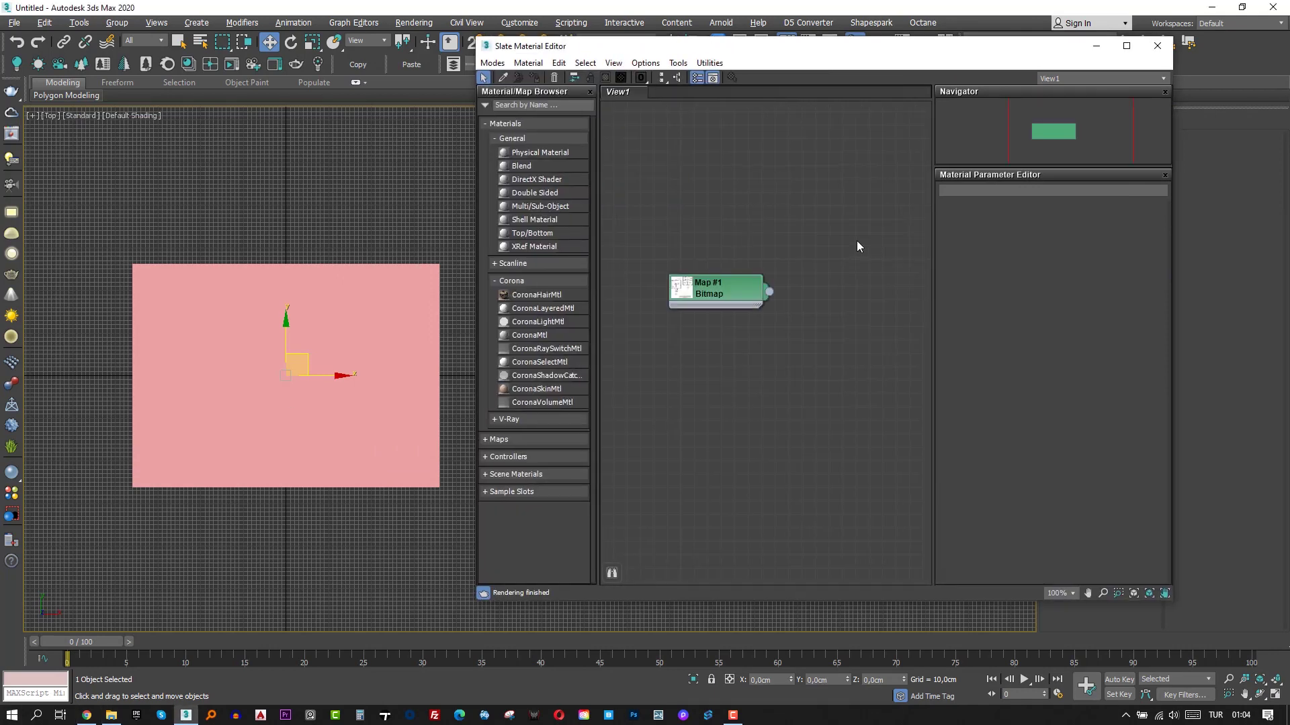
Create a CoronaMtl material and connect the floor plan bitmap to its diffuse color.
right_click(849, 240)
mouse_move(890, 247)
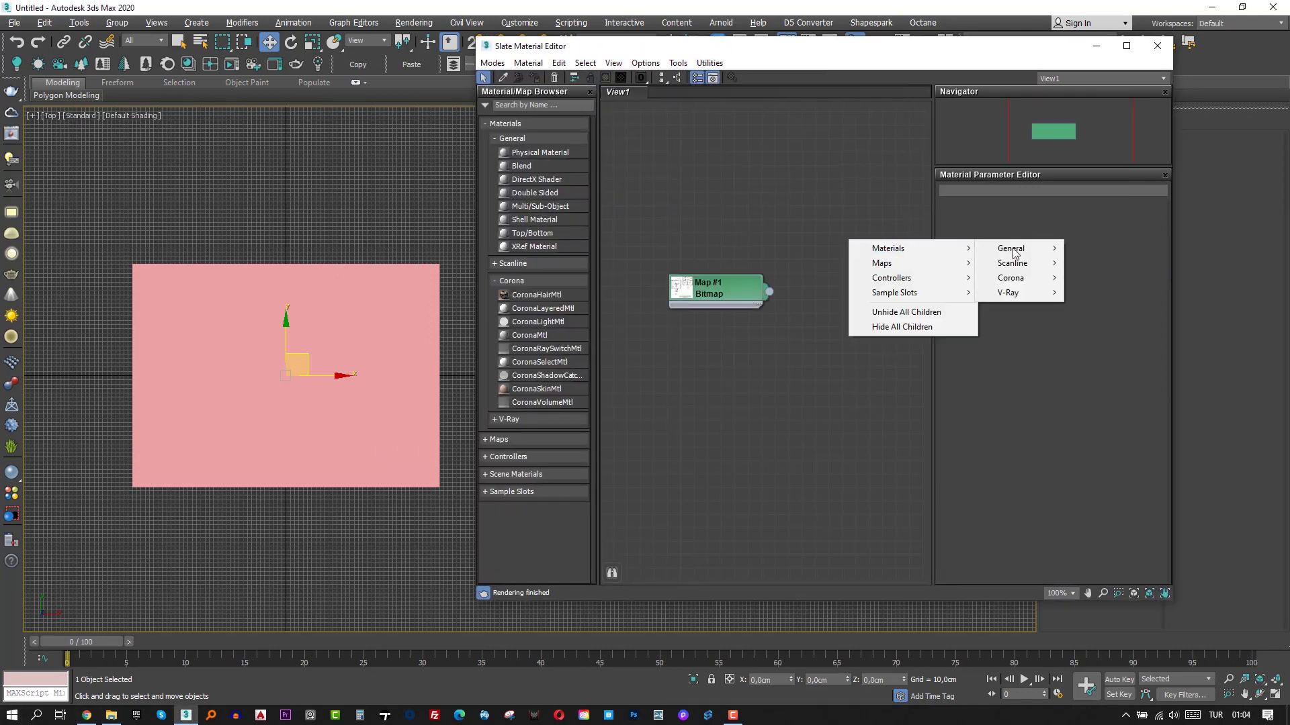
mouse_move(1018, 278)
left_click(1083, 317)
left_click_drag(802, 254, 769, 291)
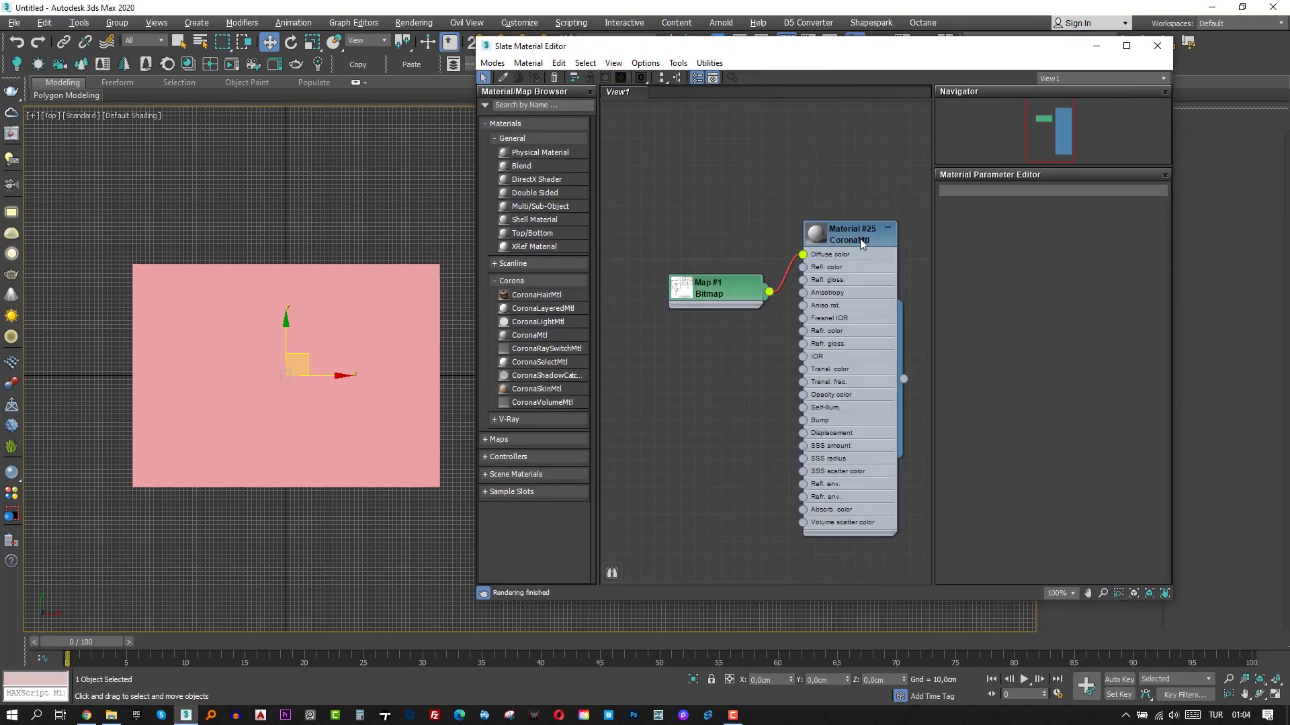
Assign the floor plan material to the plane, show it shaded in the viewport and minimize the material editor.
left_click(859, 240)
left_click(534, 78)
left_click(605, 77)
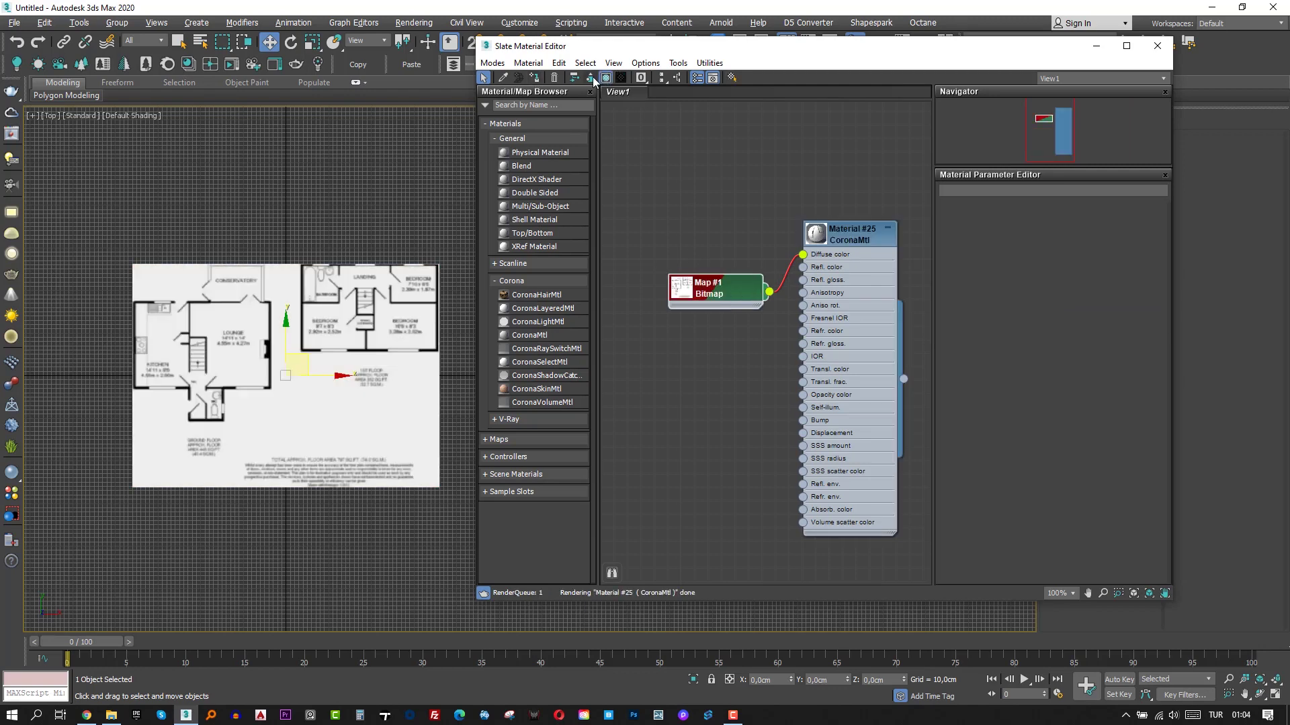
left_click(1096, 45)
Draw a narrow vertical rectangle spline about 23 cm wide outside the plan, beside the kitchen's outer wall.
middle_click_drag(147, 425, 448, 441)
scroll(460, 401, "up", 4)
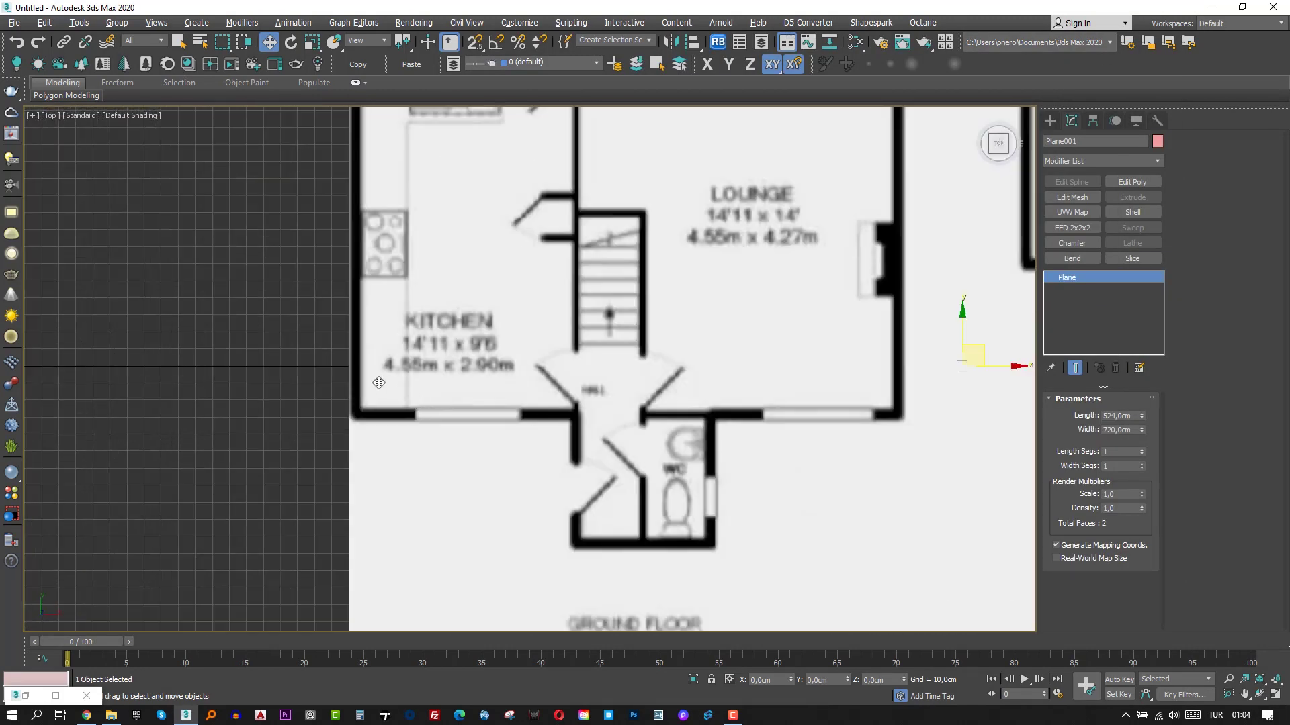
scroll(452, 391, "down", 2)
middle_click_drag(474, 339, 394, 353)
left_click(1050, 121)
left_click(1064, 139)
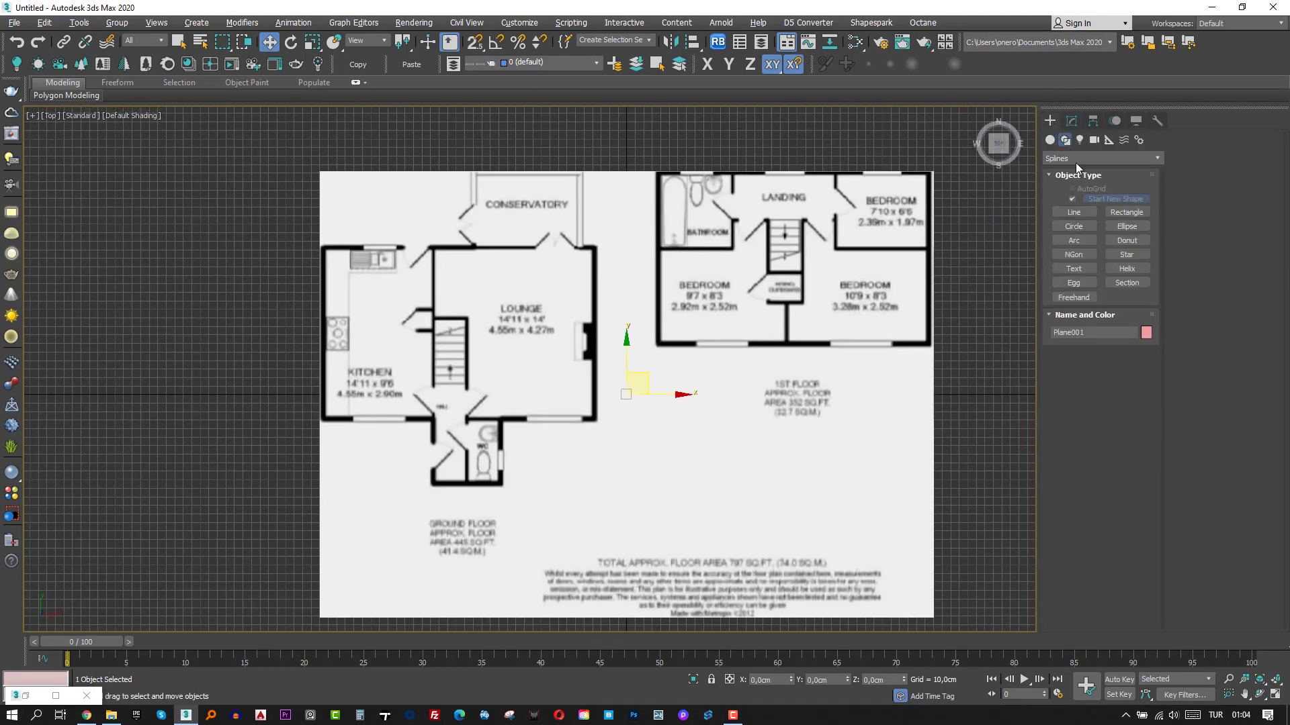
left_click(1126, 211)
left_click_drag(253, 222, 273, 481)
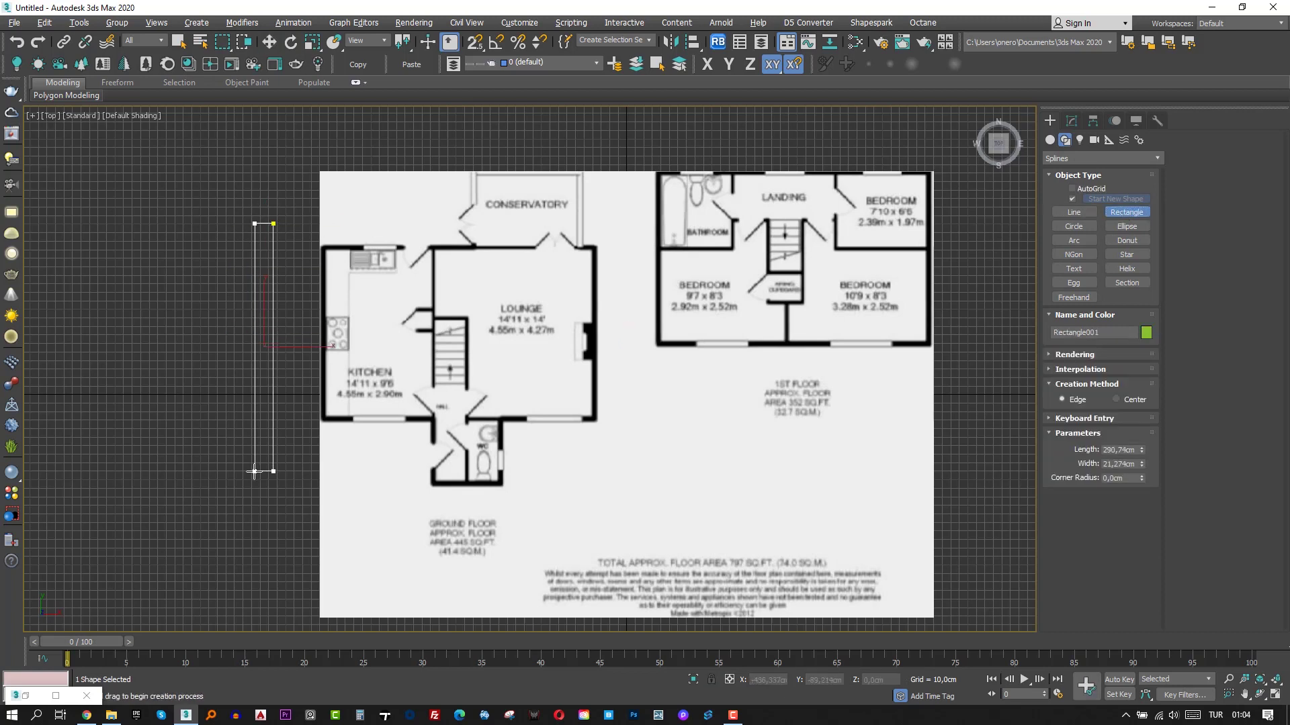
Set the rectangle's length to 455 cm and its width to 10 cm.
left_click_drag(1142, 449, 1146, 392)
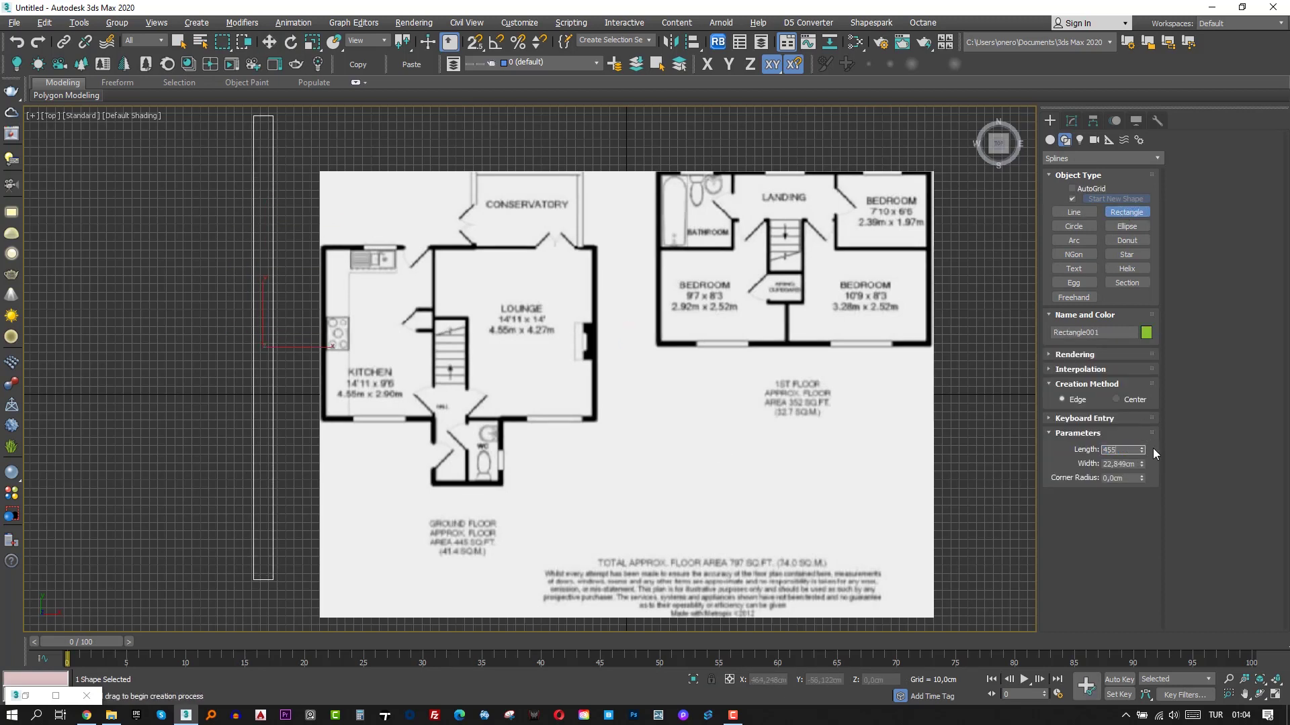
key("Tab")
type("10")
key("Return")
middle_click_drag(300, 369, 309, 369)
key("w")
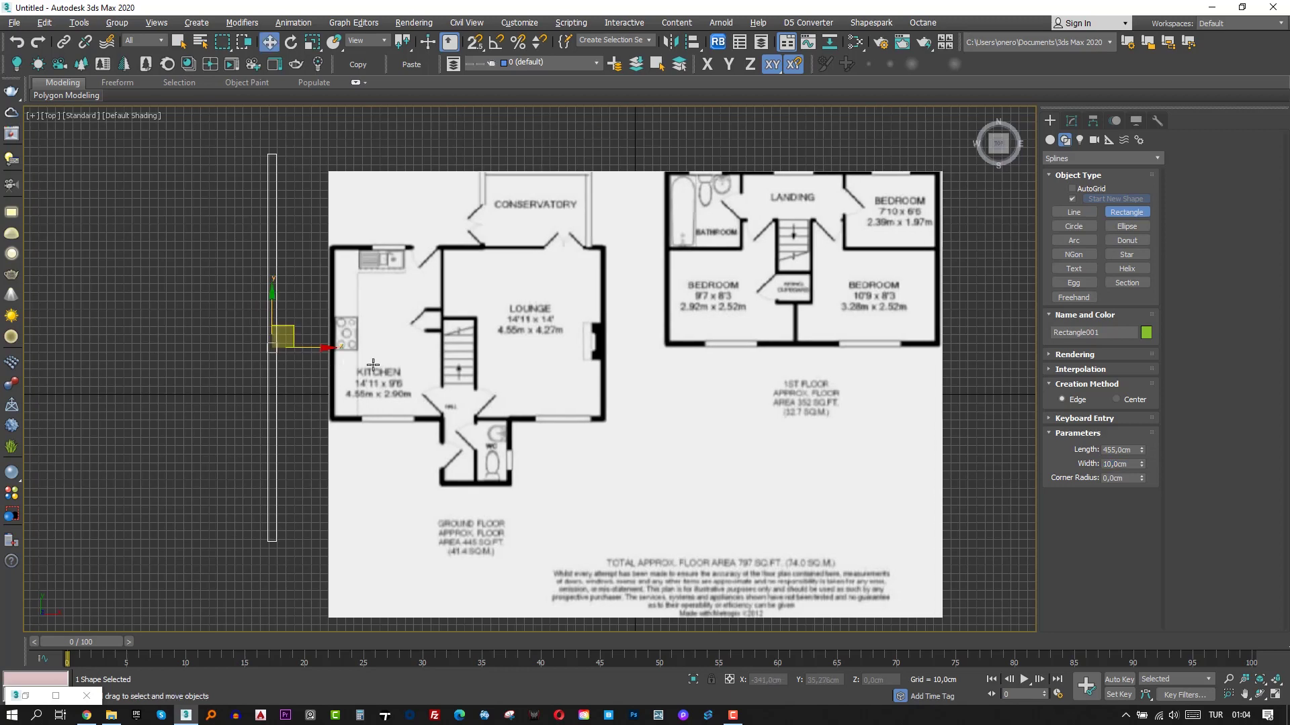
Enlarge the floor plan plane uniformly and move the 455 cm rectangle into the kitchen as a depth reference.
left_click(374, 368)
key("e")
key("r")
mouse_move(646, 391)
left_mouse_down()
mouse_move(685, 345)
mouse_move(661, 375)
left_mouse_up()
scroll(613, 394, "down", 2)
middle_click_drag(496, 411, 663, 487)
key("w")
left_click(542, 455)
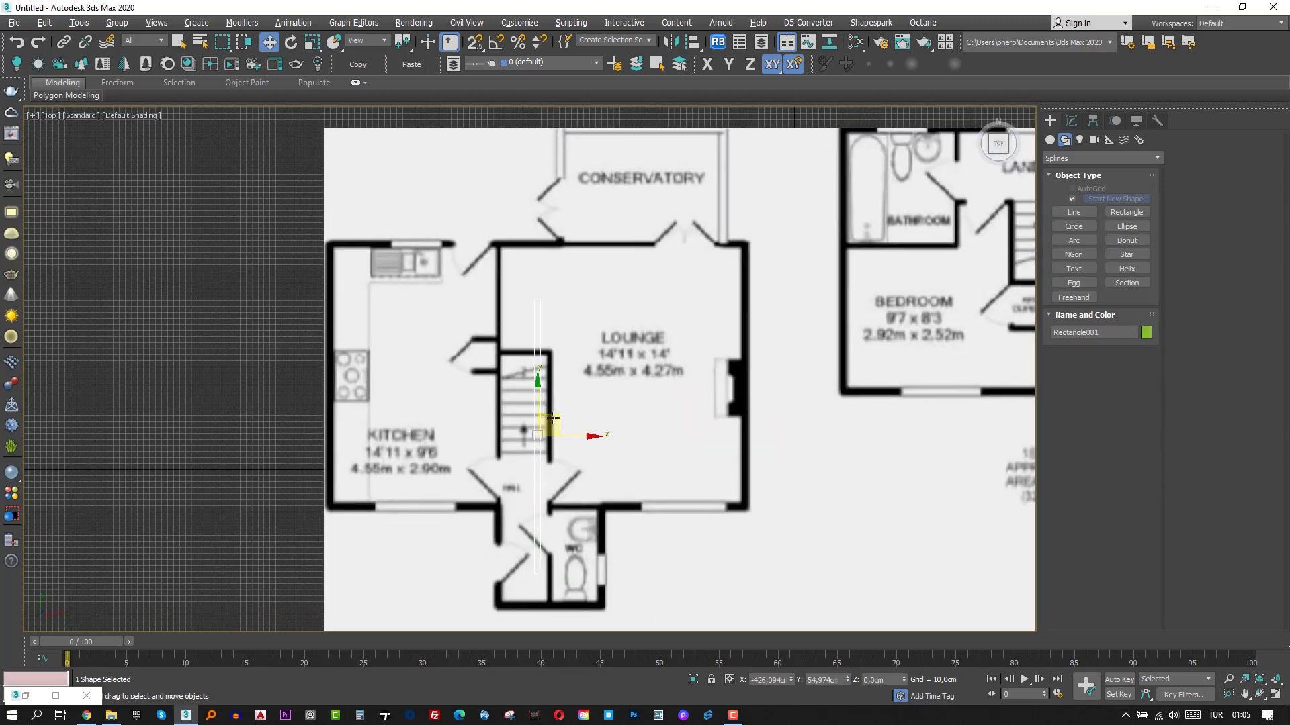
left_click_drag(554, 417, 367, 358)
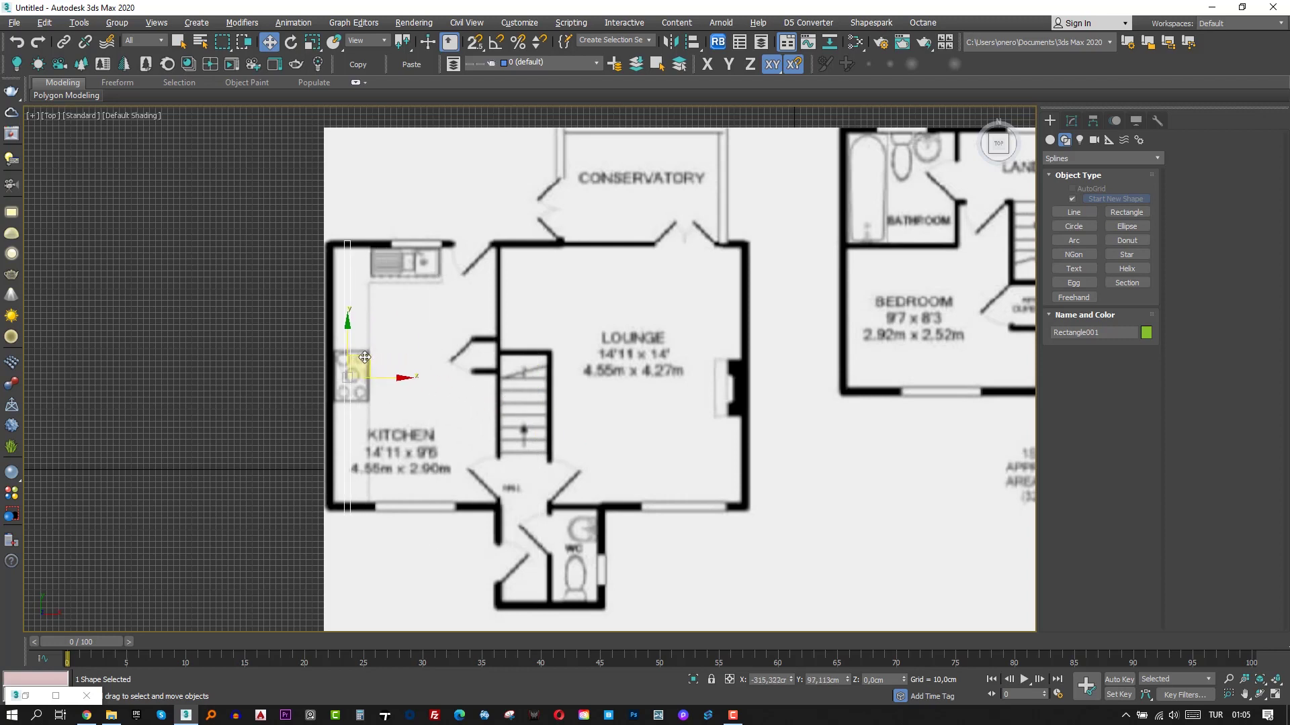
Scale the floor plan plane uniformly to about 229% and move the reference rectangle closer to the kitchen's outer wall.
left_click(803, 457)
key("r")
mouse_move(809, 467)
left_mouse_down()
mouse_move(821, 464)
mouse_move(799, 453)
left_mouse_up()
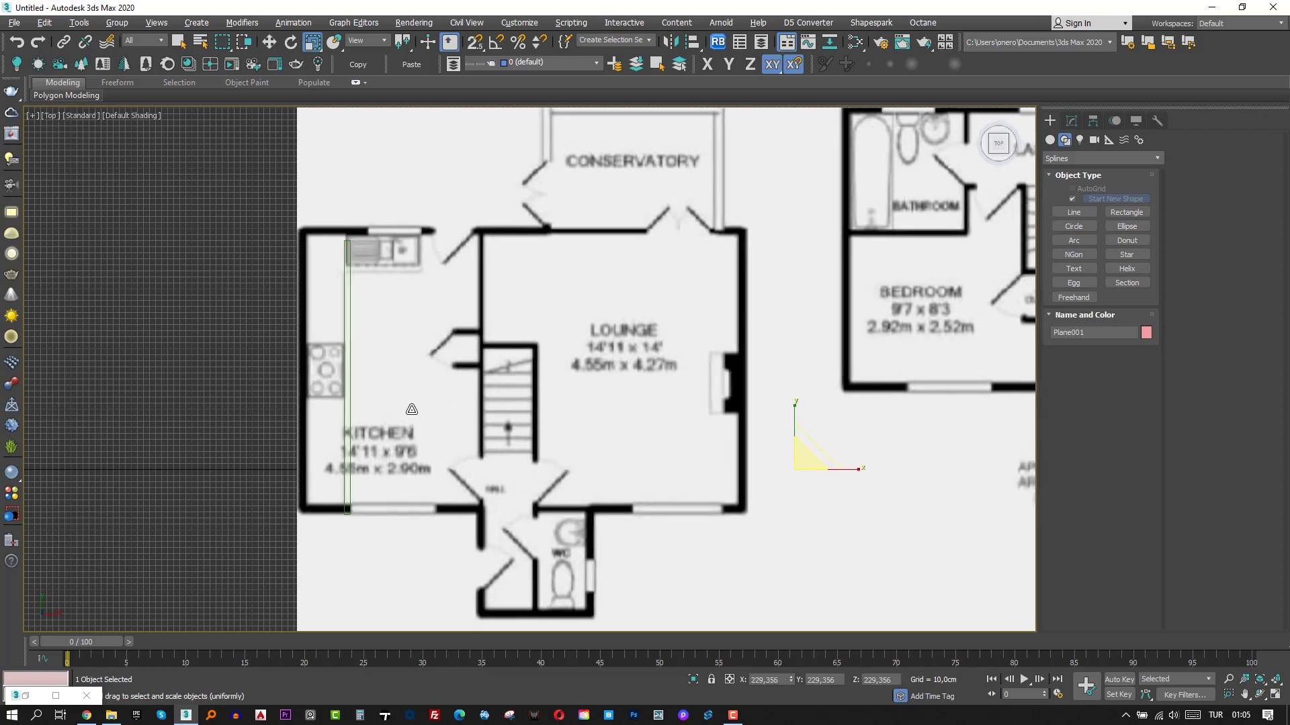
key("w")
left_click(347, 356)
left_click_drag(364, 348, 338, 349)
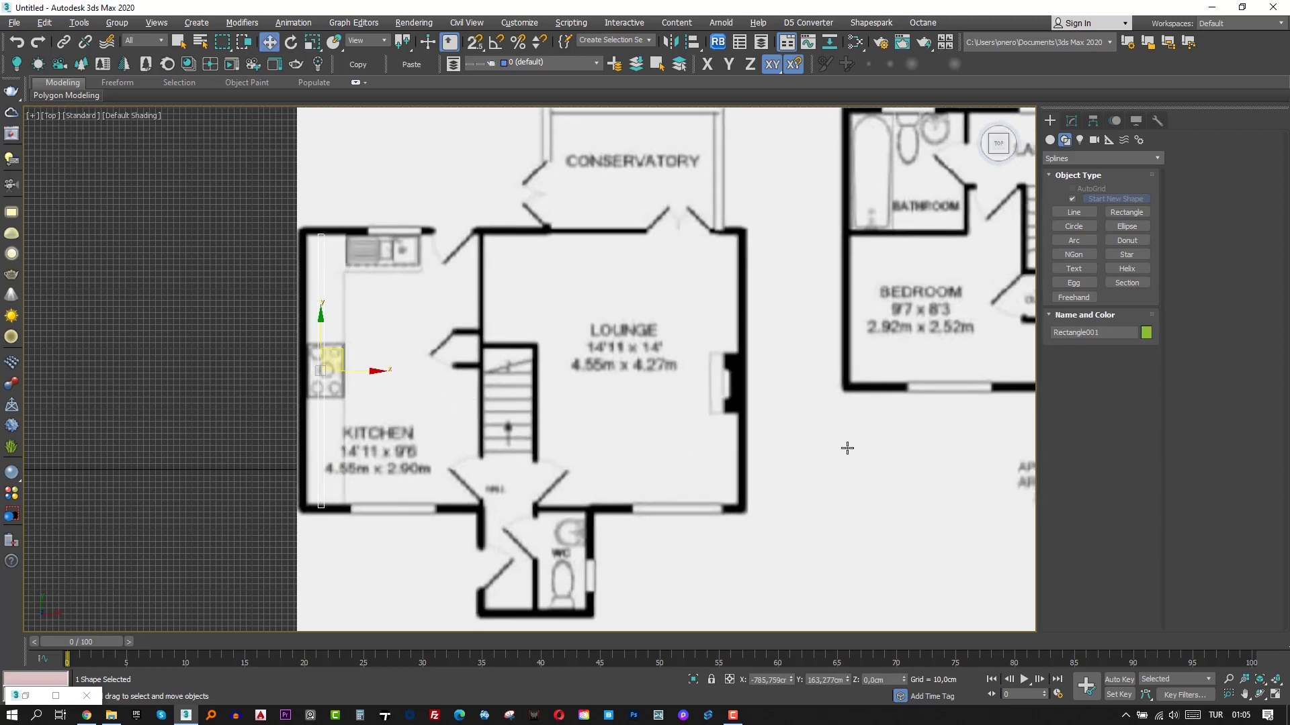
Try scaling the floor plan plane to about 240% and align the reference rectangle over the stove in the kitchen.
left_click(847, 448)
key("r")
left_click_drag(806, 464, 818, 461)
key("w")
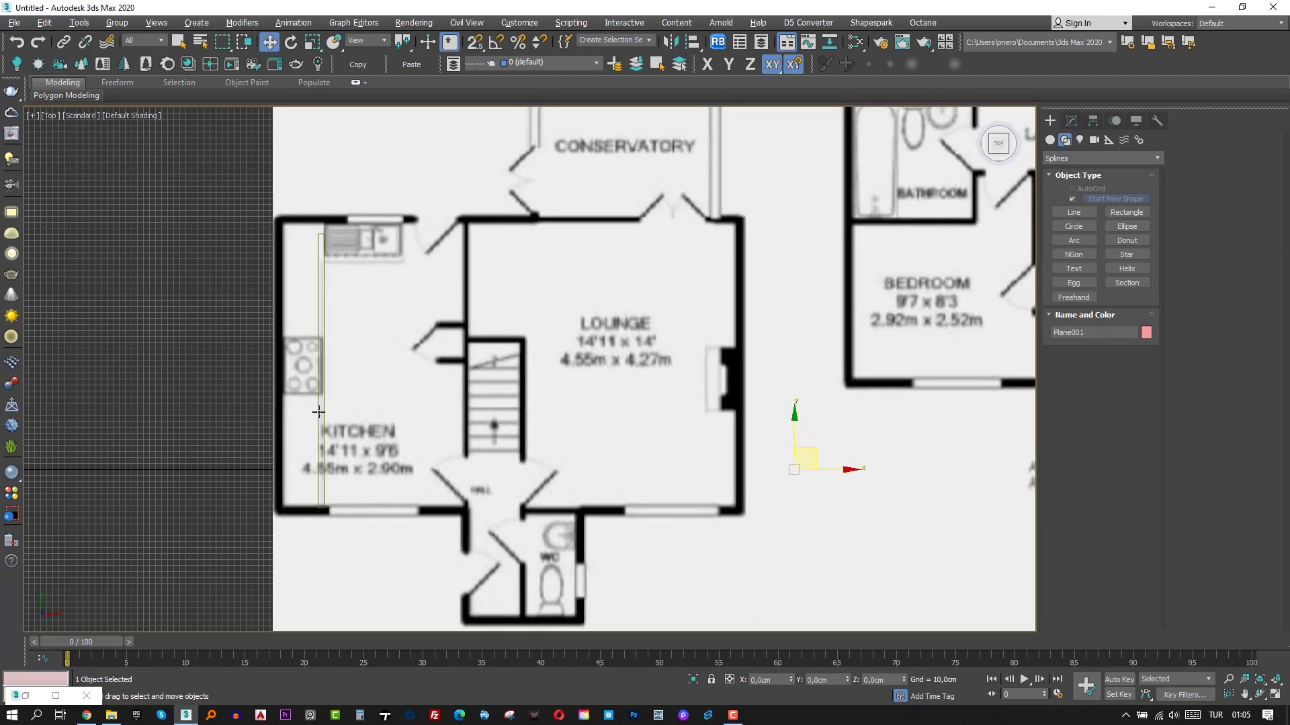
left_click(319, 411)
left_click_drag(319, 411, 302, 403)
Reduce the floor plan plane's scale to about 229% and reposition the reference rectangle inside the kitchen.
left_click(797, 465)
key("r")
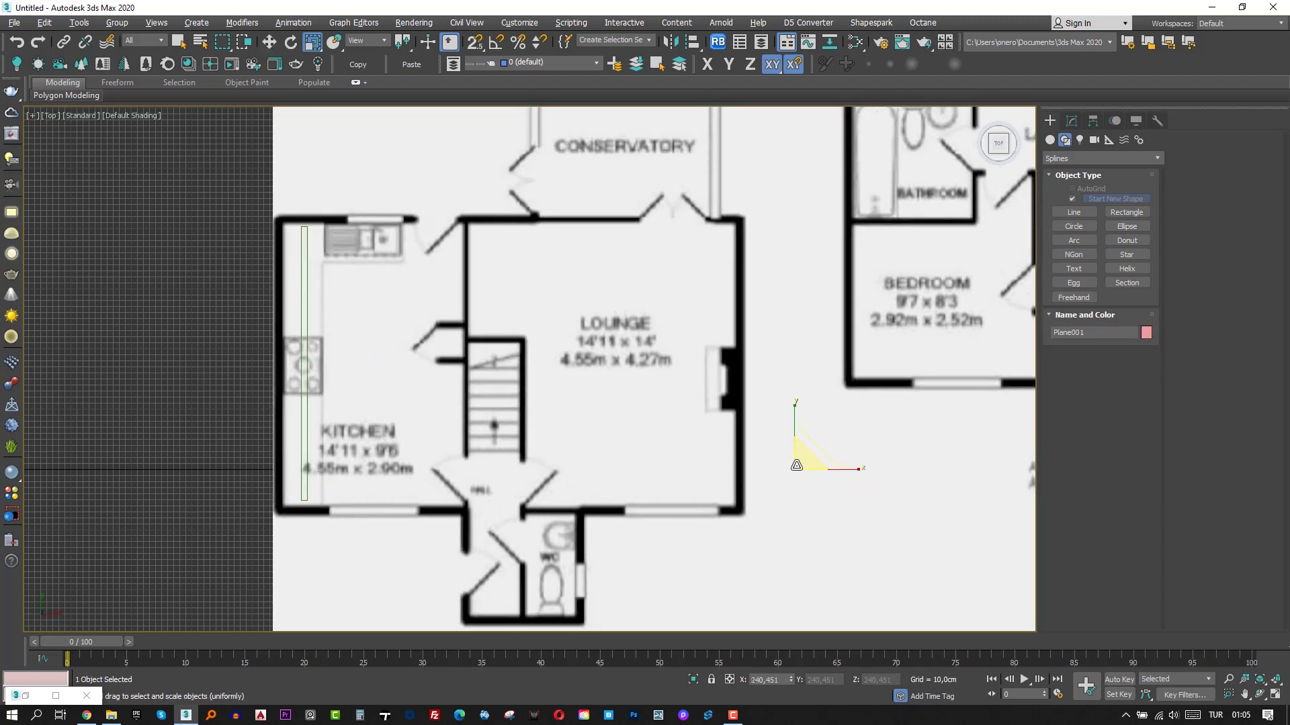
left_click_drag(797, 465, 801, 458)
key("w")
left_click(307, 388)
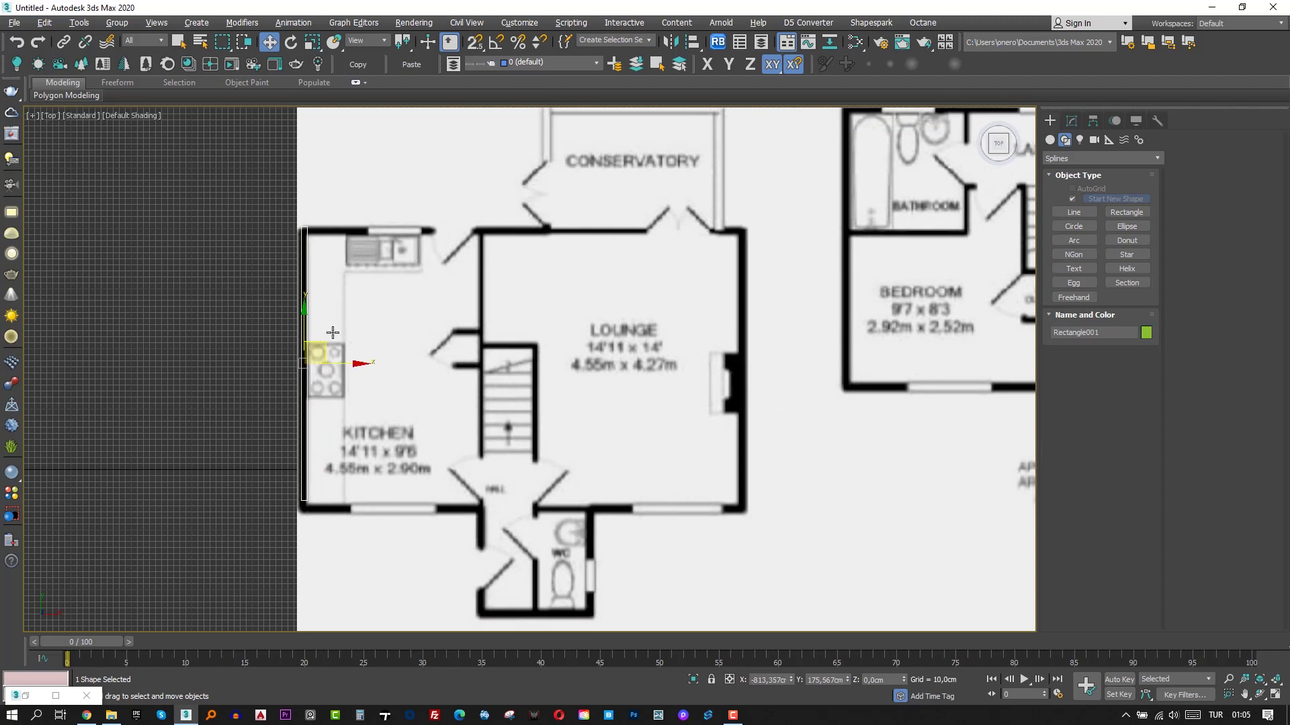
left_click_drag(307, 388, 325, 393)
Scale the floor plan plane uniformly to about 234% to match the kitchen depth to the reference rectangle.
left_click(796, 465)
key("r")
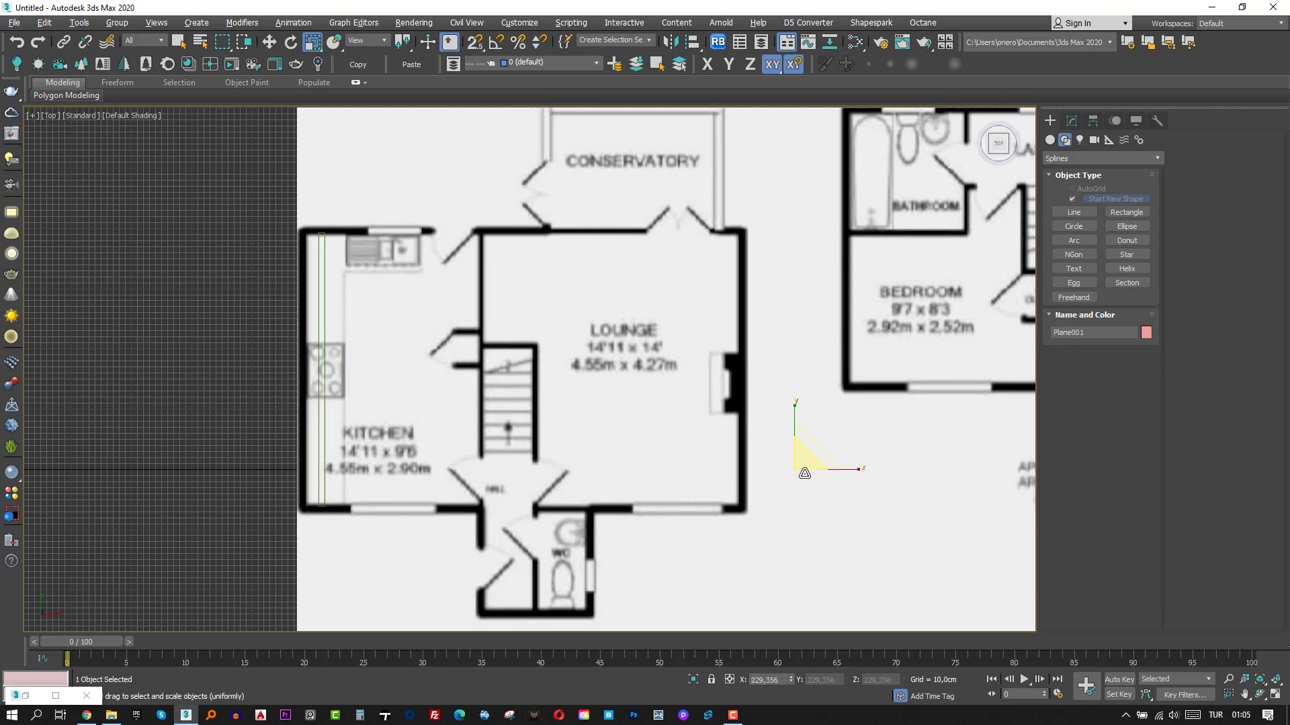
left_click_drag(806, 462, 808, 465)
Measure the kitchen's back door opening with a temporary rectangle, discard it and inspect the entrance door area.
left_click(1127, 212)
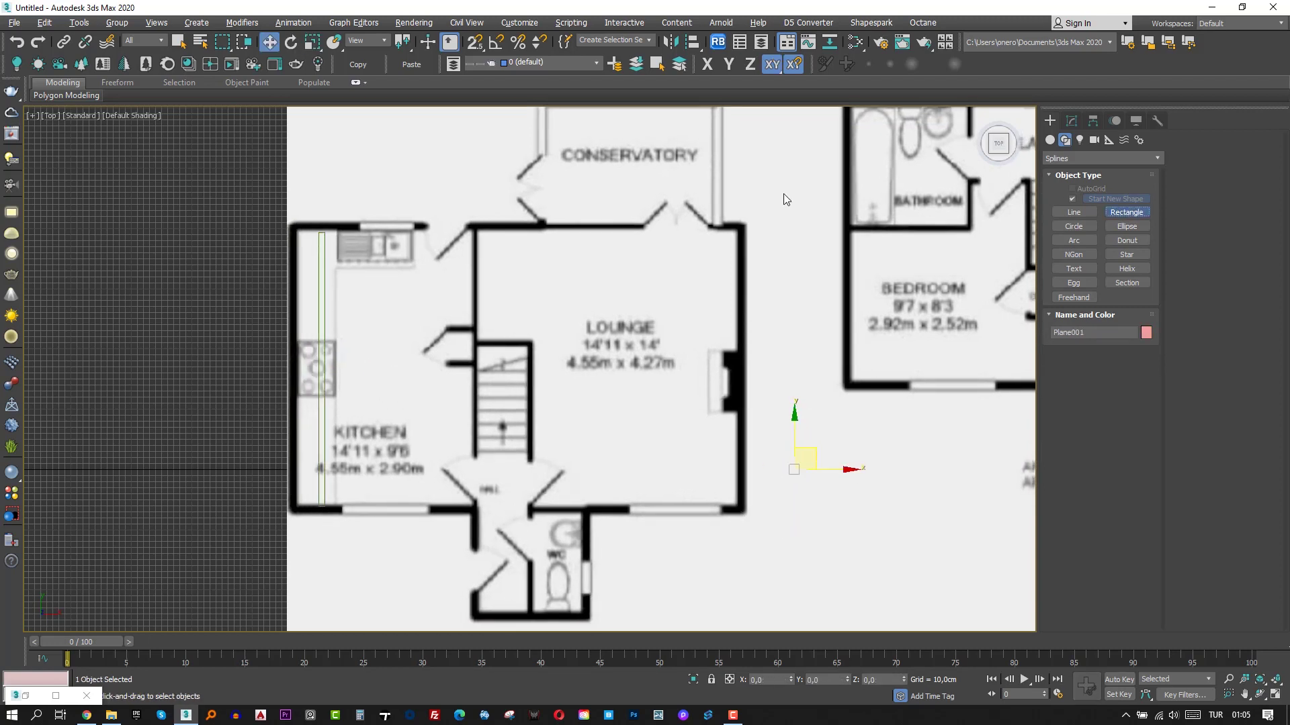
scroll(430, 215, "up", 4)
left_click_drag(409, 236, 491, 252)
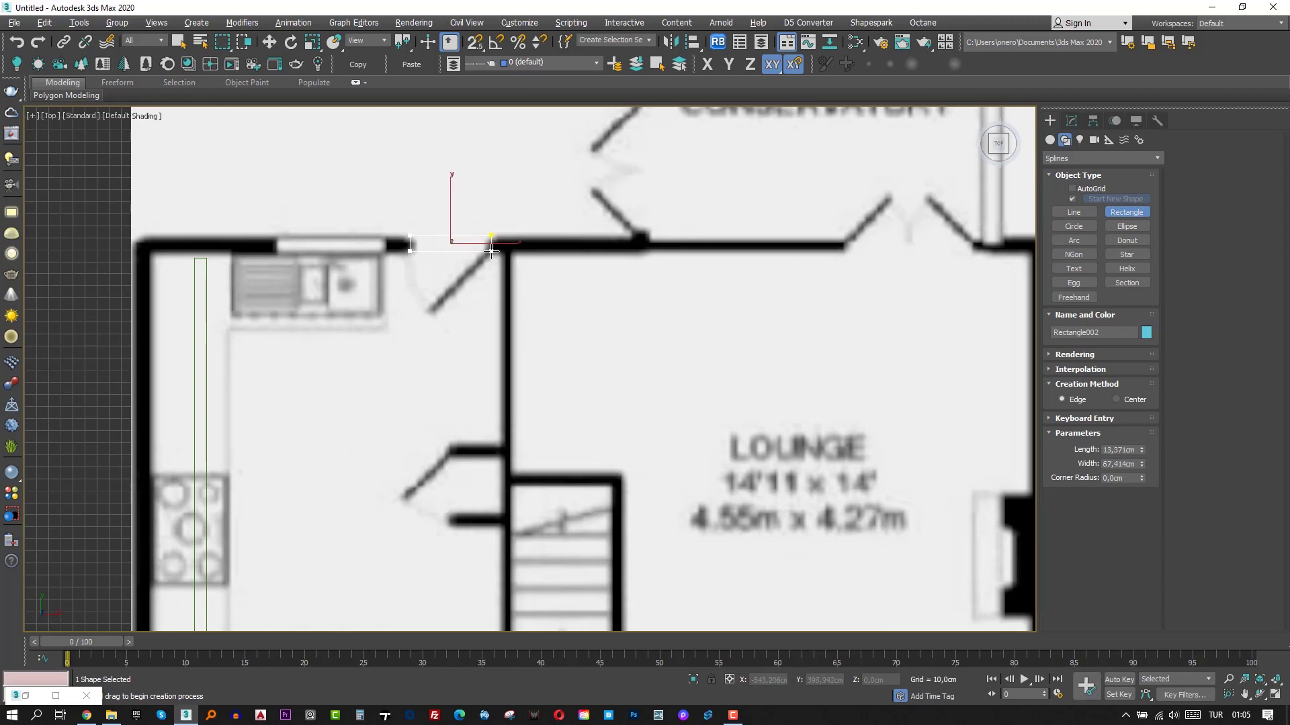
right_click(492, 251)
scroll(765, 325, "down", 5)
scroll(608, 527, "up", 6)
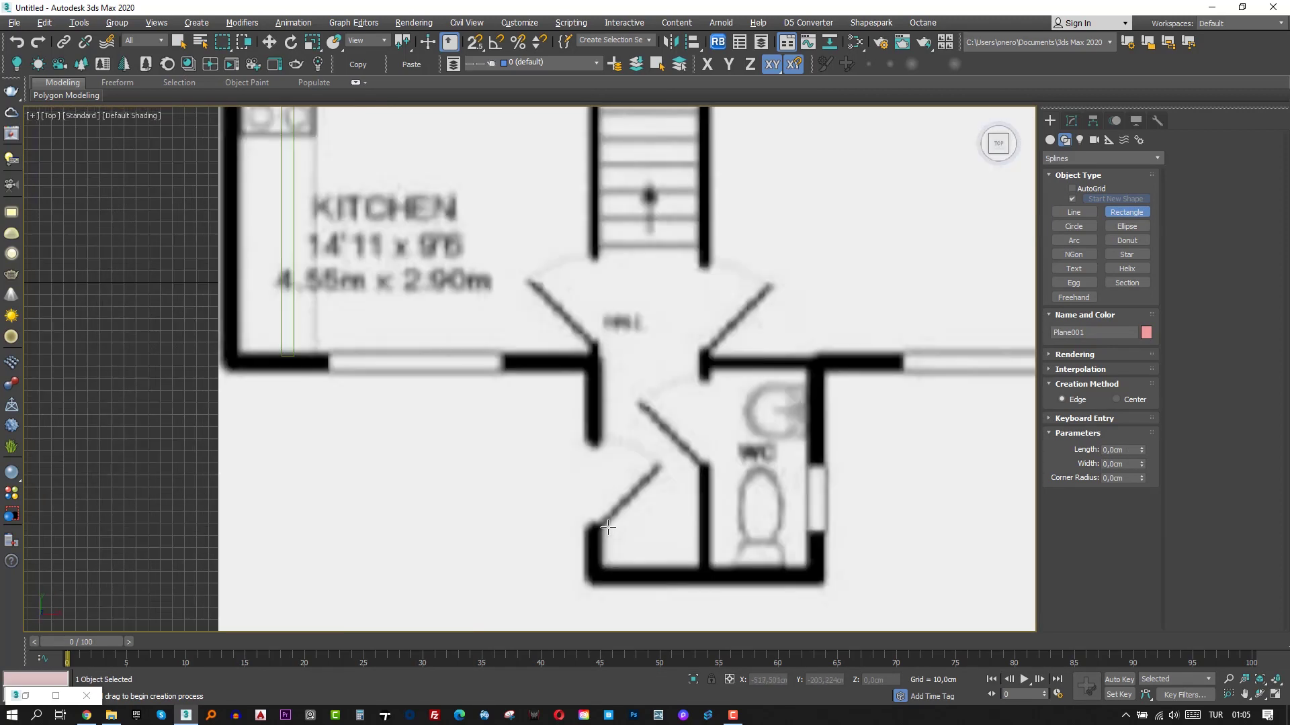
scroll(530, 518, "down", 5)
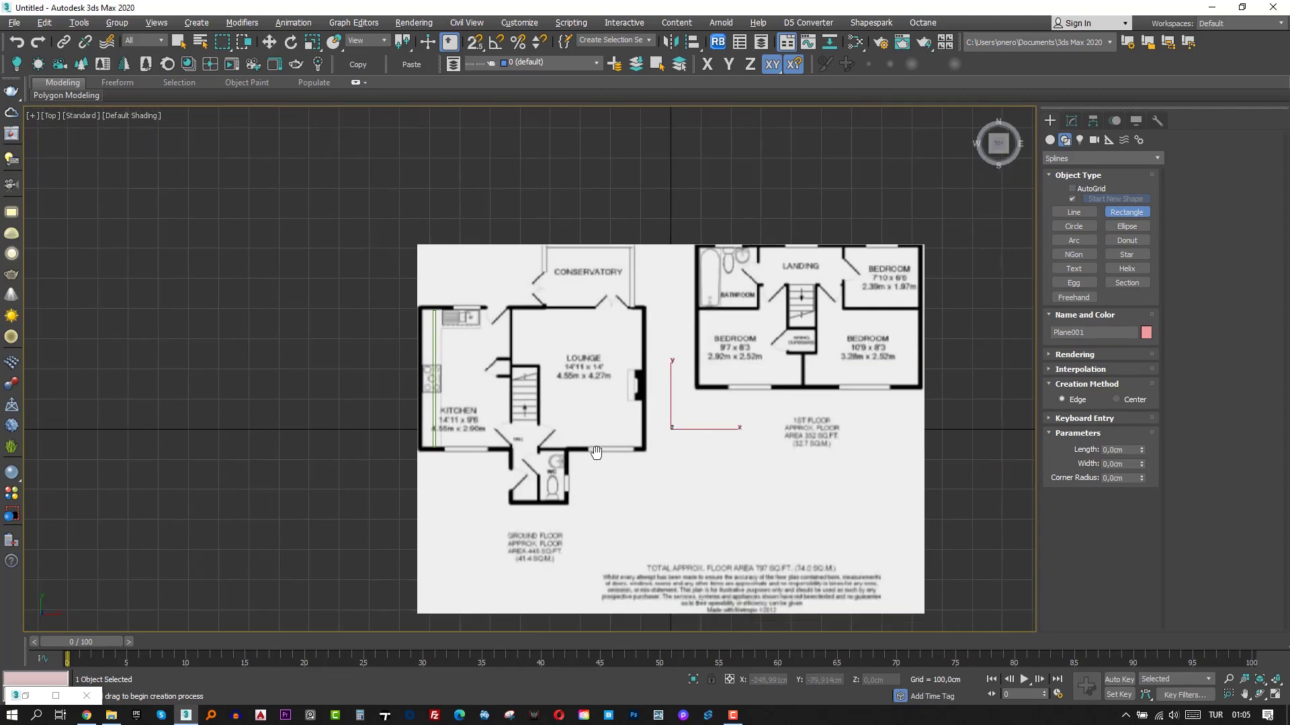
Move the 455 cm rectangle slightly closer to the kitchen's outer wall.
scroll(613, 465, "up", 3)
key("r")
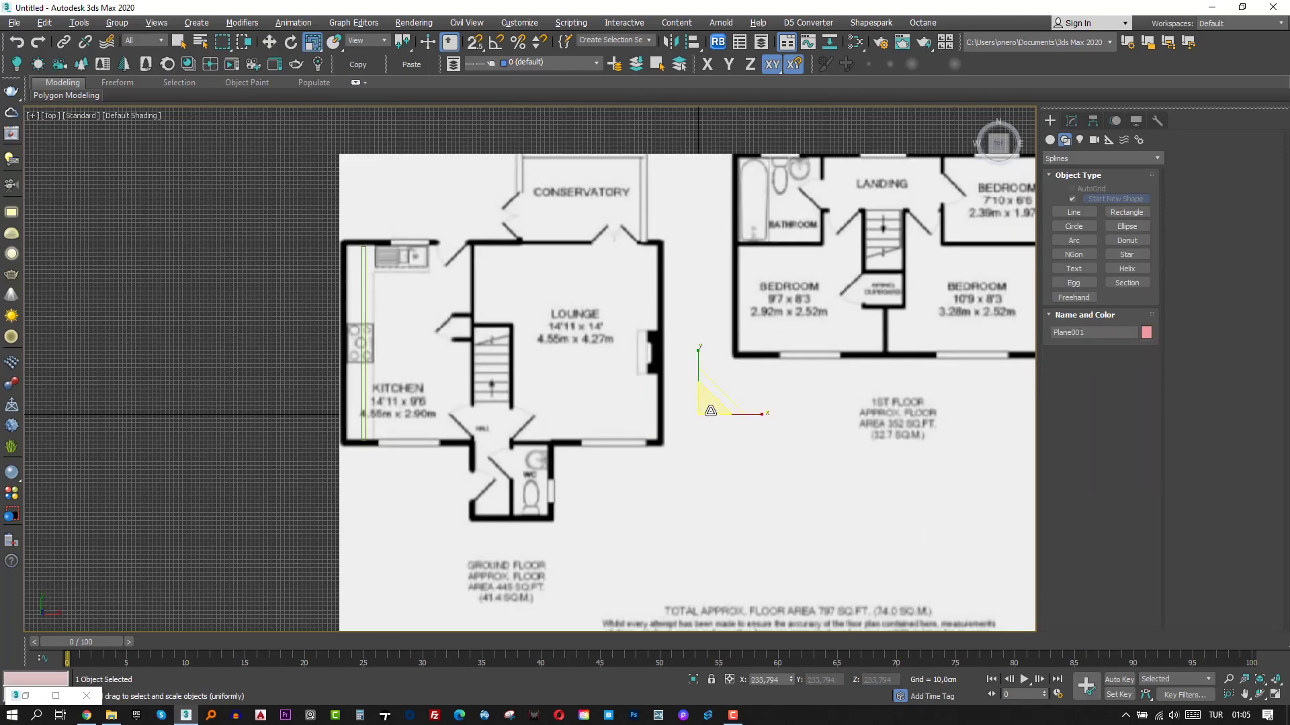
scroll(400, 388, "up", 2)
key("w")
left_click(354, 313)
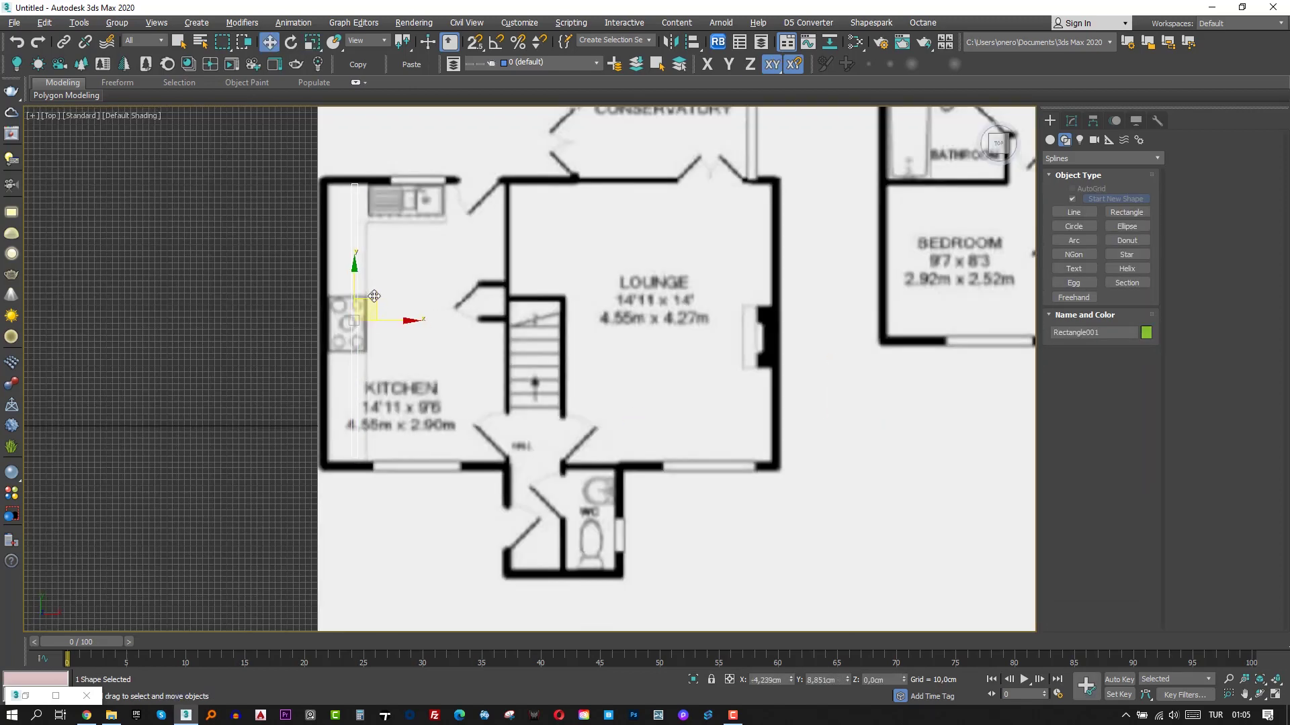
left_click_drag(374, 296, 366, 299)
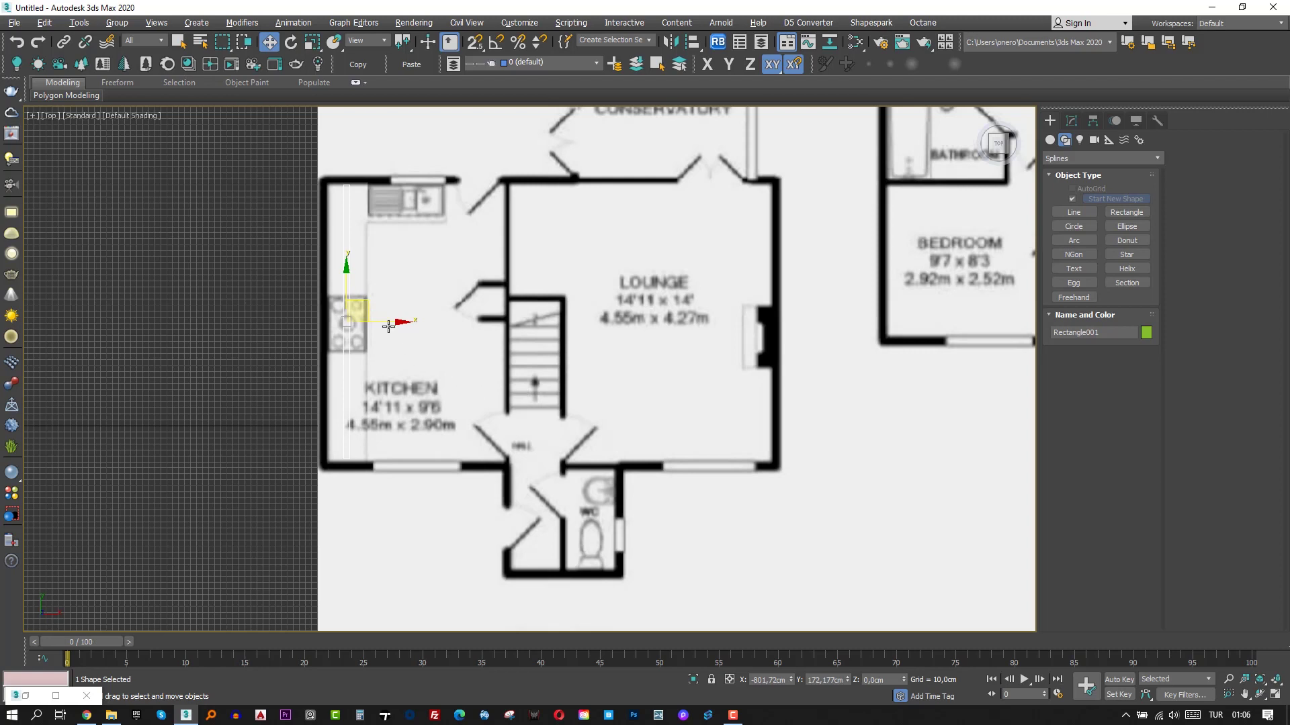
Clone the reference rectangle inside the kitchen and rotate the copy 90 degrees with angle snap on.
mouse_move(389, 327)
left_mouse_down("shift")
mouse_move(470, 327)
mouse_move(502, 342)
mouse_move(455, 362)
mouse_move(500, 331)
left_mouse_up("shift")
left_click(648, 417)
key("e")
key("a")
Set the rotated rectangle's length to 290 cm, position it across the kitchen's width and deselect it.
left_click(1071, 120)
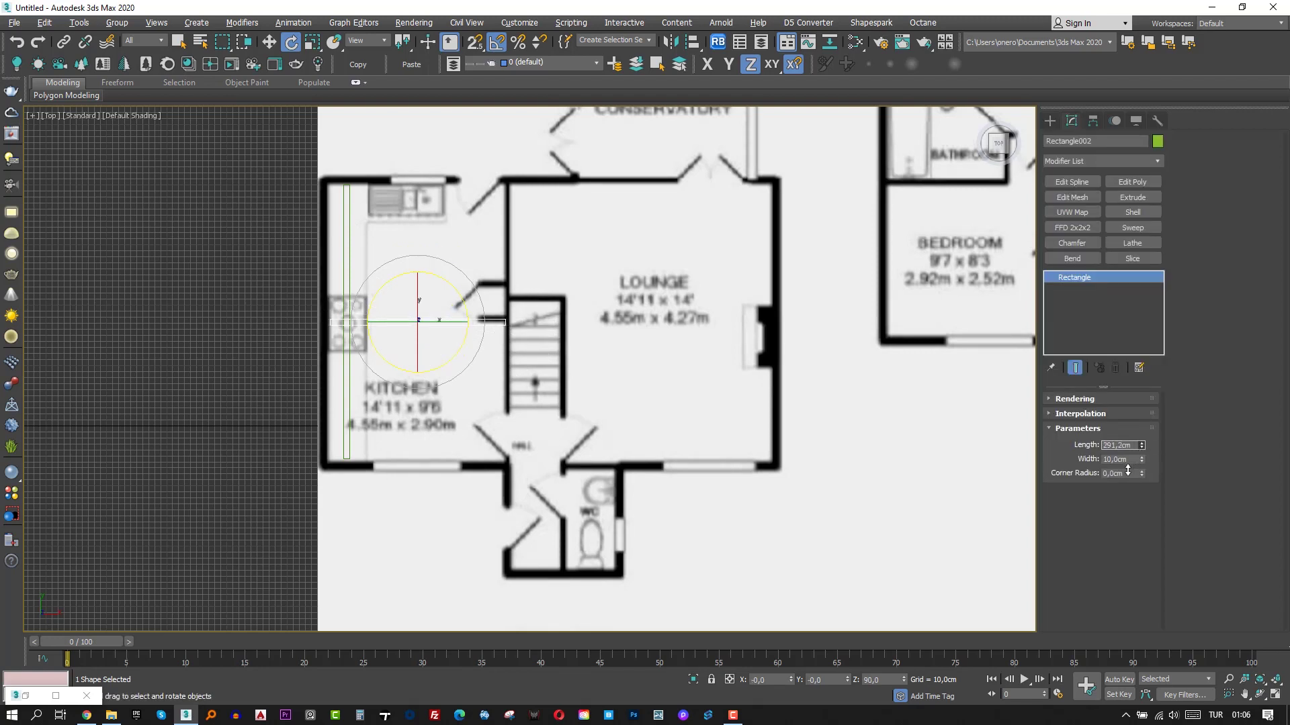
scroll(451, 334, "up", 2)
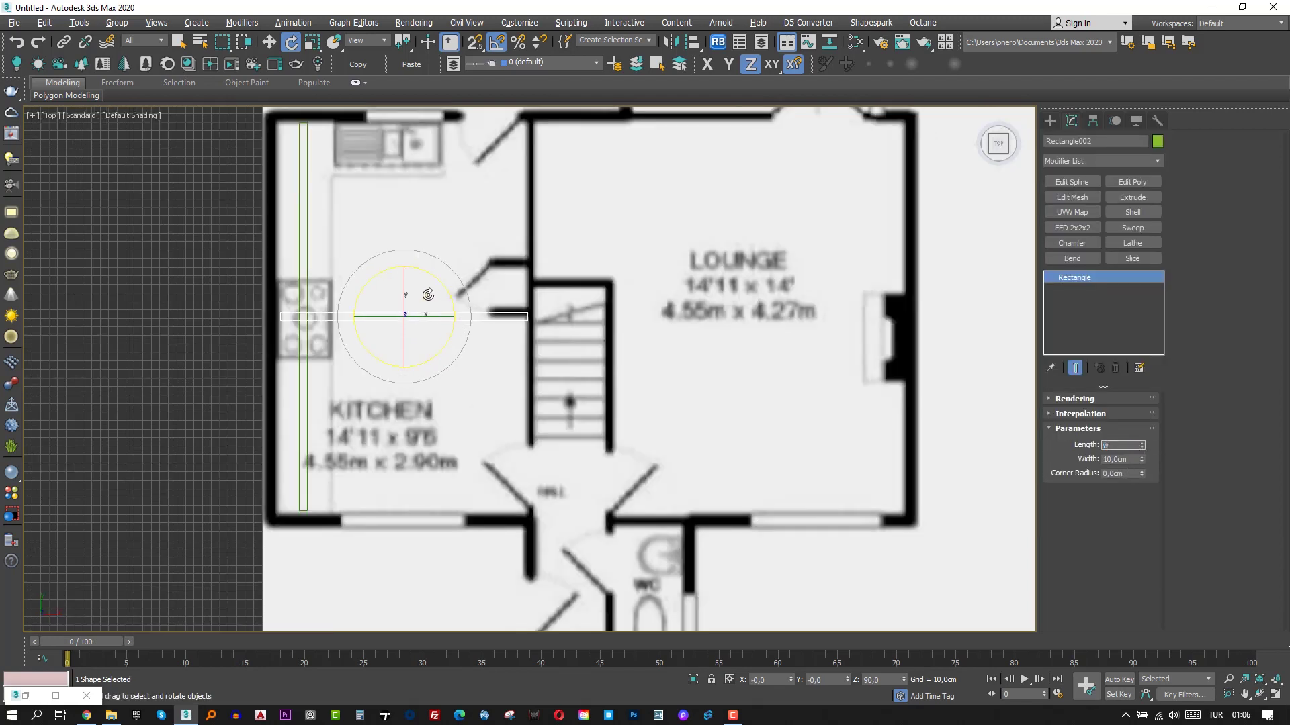
middle_click_drag(428, 294, 450, 314)
key("w")
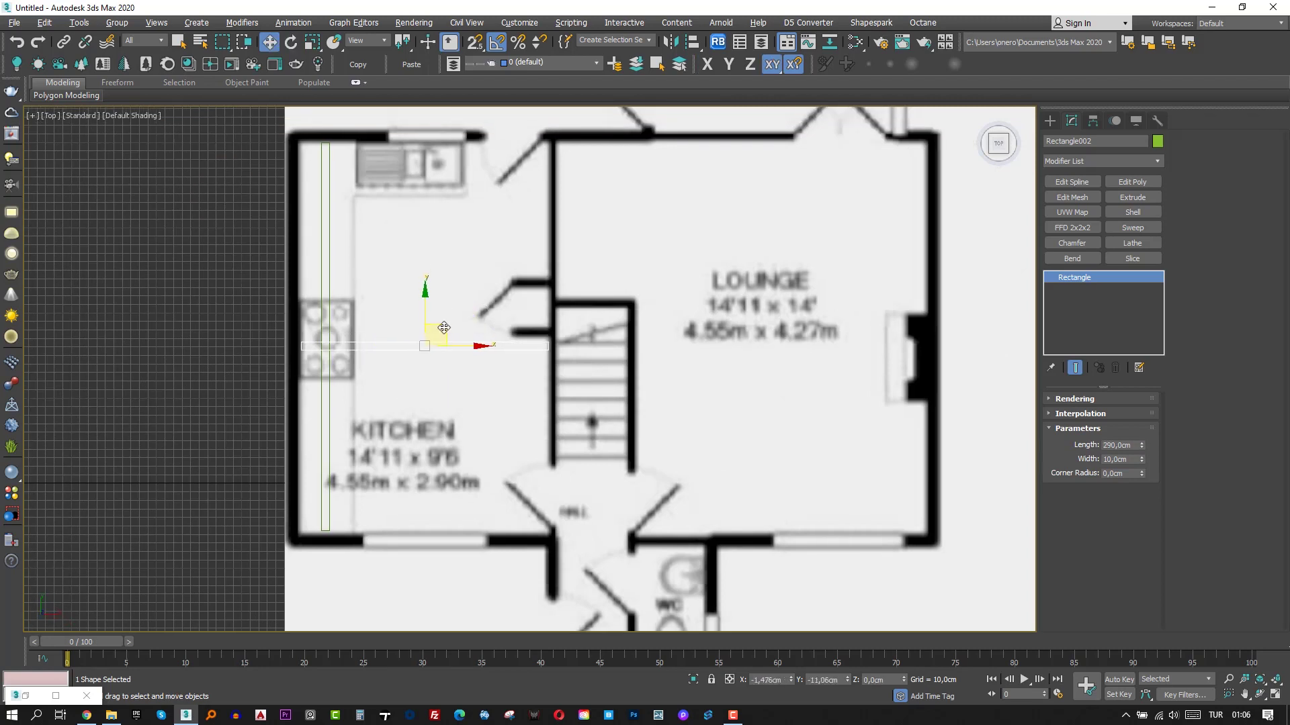
scroll(455, 329, "down", 3)
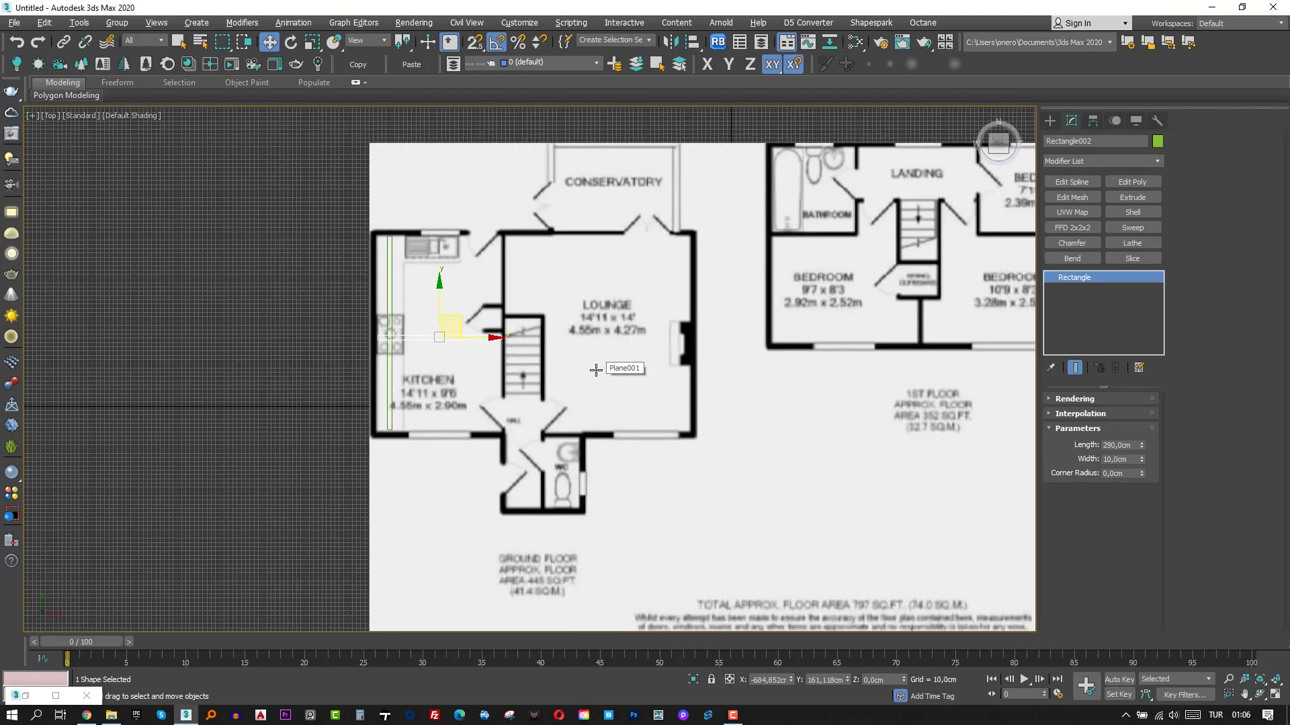
left_click(595, 369)
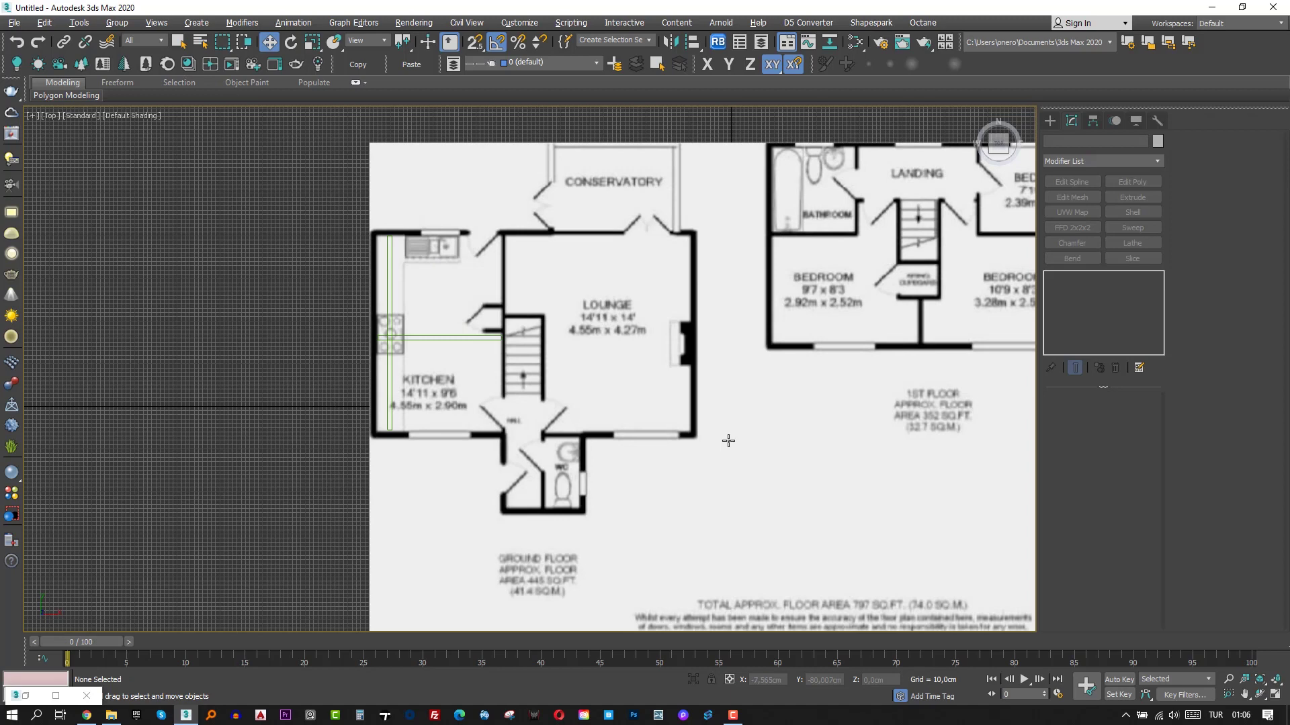
Clone the 290 cm rectangle into the lounge and lengthen the copy to about 426 cm across the room.
scroll(526, 330, "up", 2)
left_click(460, 337)
mouse_move(459, 337)
left_mouse_down("shift")
mouse_move(472, 314)
mouse_move(668, 228)
mouse_move(686, 245)
left_mouse_up("shift")
key("Return")
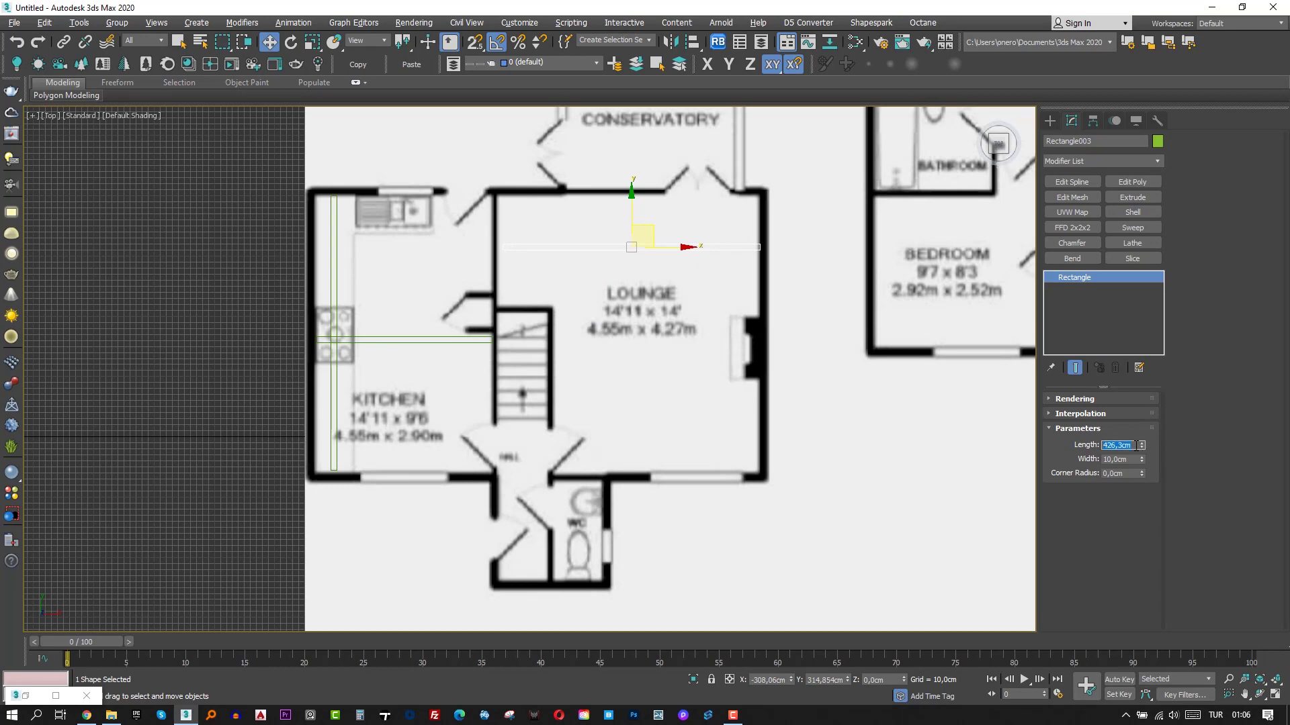
Set the lounge rectangle's length to 427 cm and align it between the room's side walls.
left_click_drag(673, 248, 670, 248)
scroll(659, 318, "down", 2)
scroll(844, 396, "up", 4)
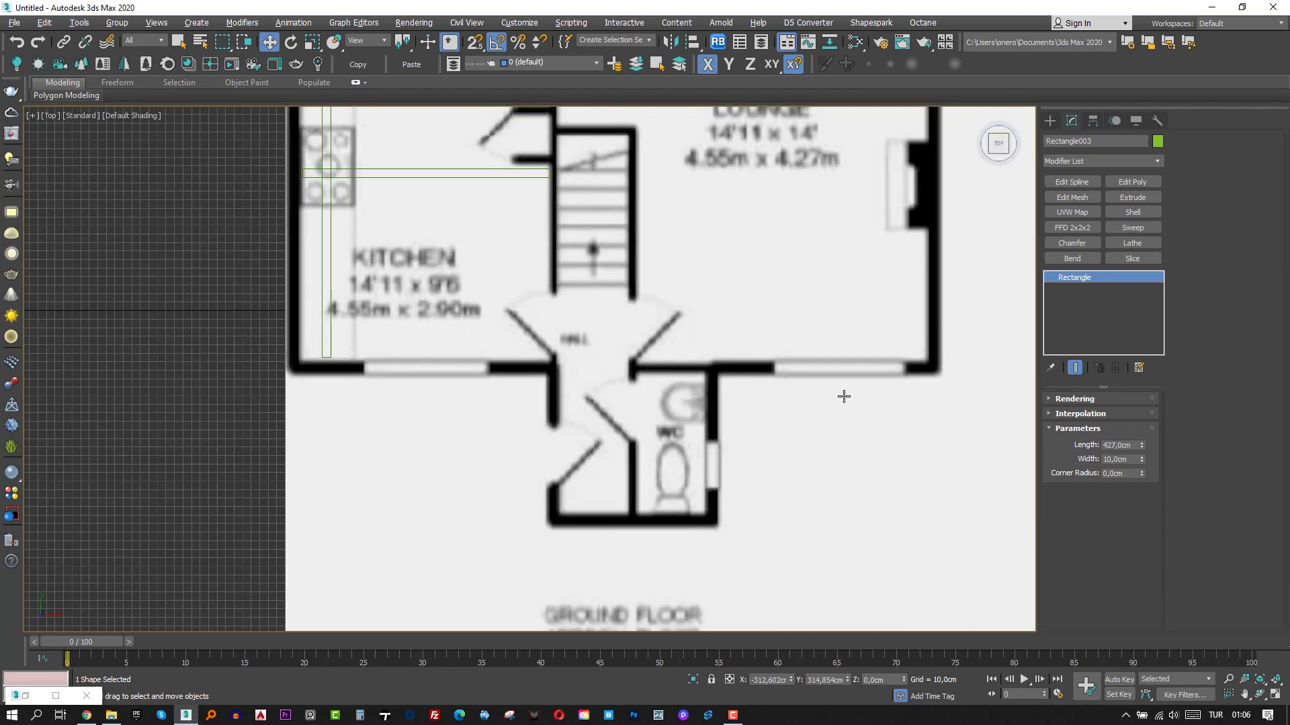
scroll(331, 215, "down", 2)
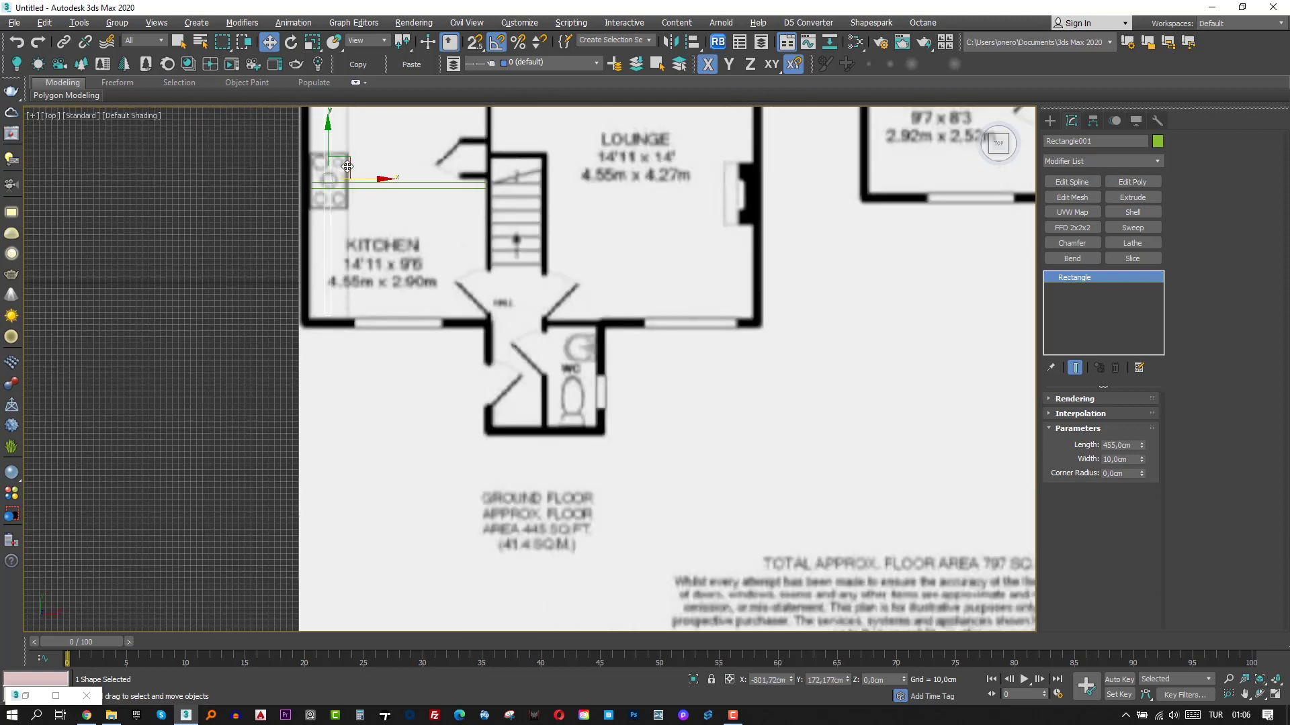
Clone the 455 cm kitchen rectangle, set the copy's length to 80 cm and place it in the entrance door opening.
left_click_drag(330, 215, 477, 403, "shift")
left_click(616, 414)
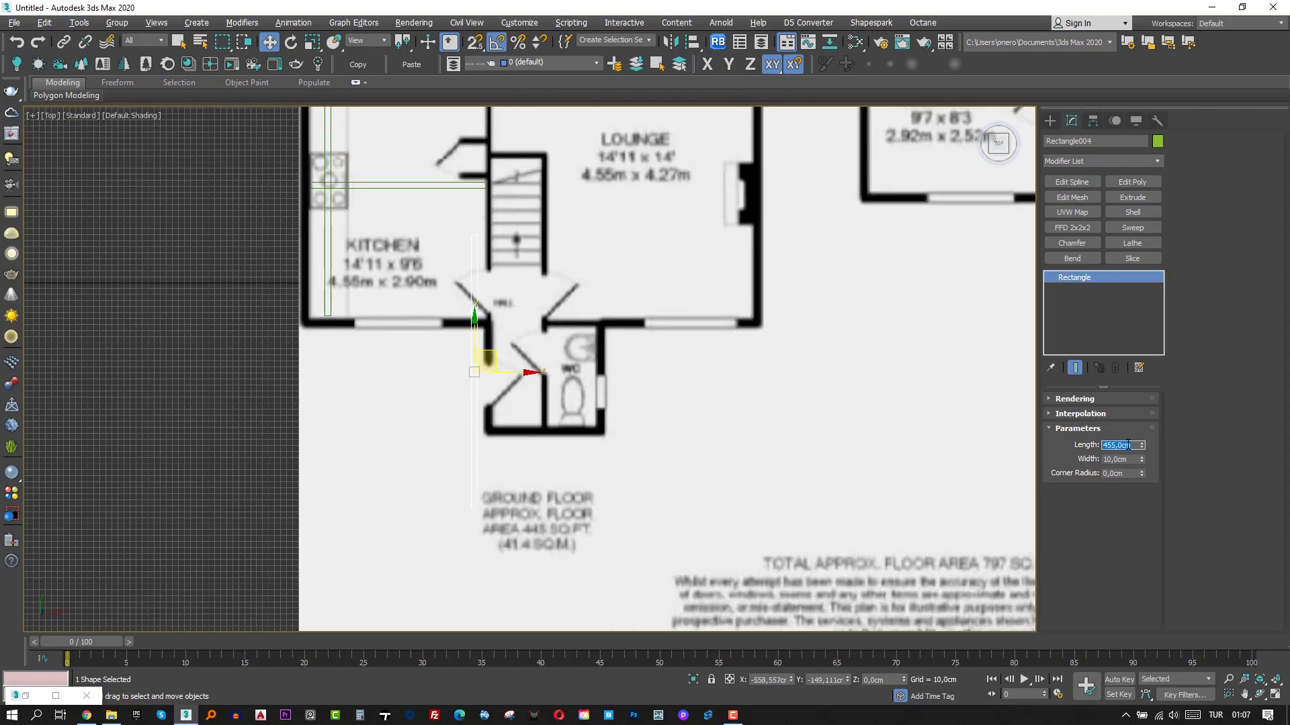
scroll(549, 404, "up", 2)
left_click_drag(411, 323, 437, 343)
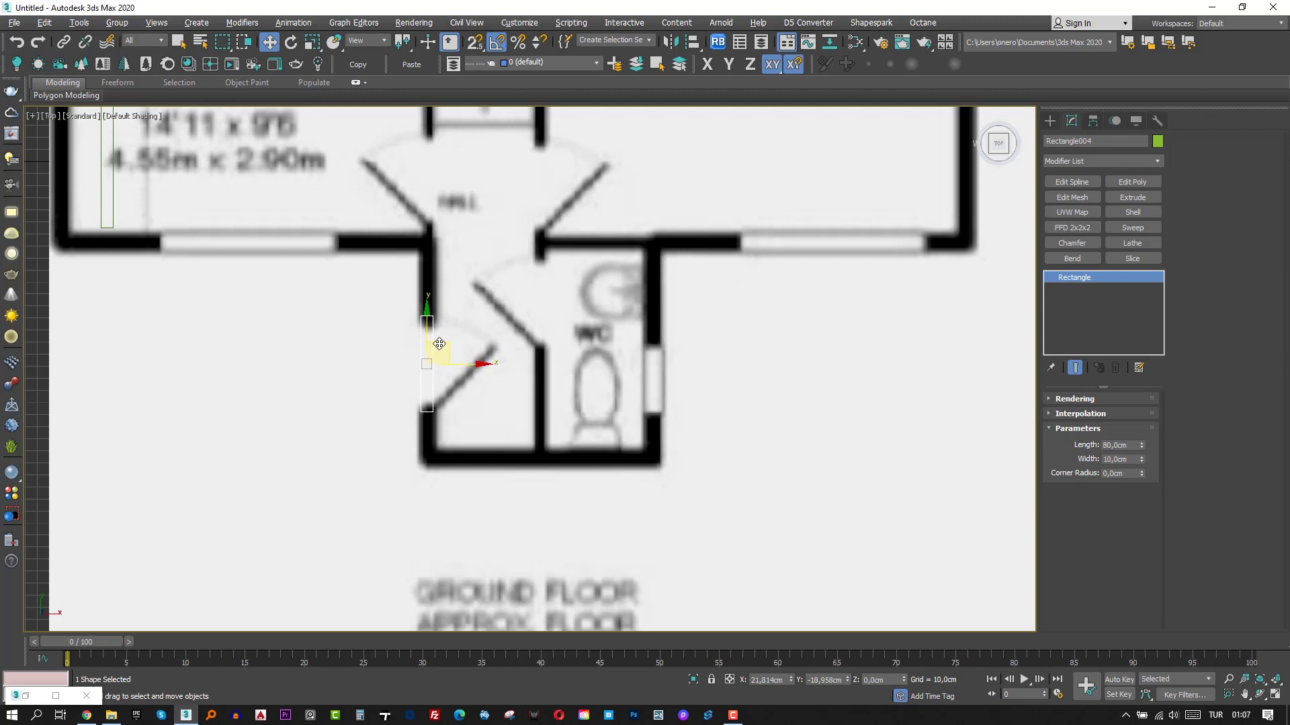
Nudge the 80 cm rectangle sideways to line it up with the wall at the entrance door.
scroll(348, 410, "down", 2)
scroll(766, 470, "down", 2)
scroll(755, 445, "down", 2)
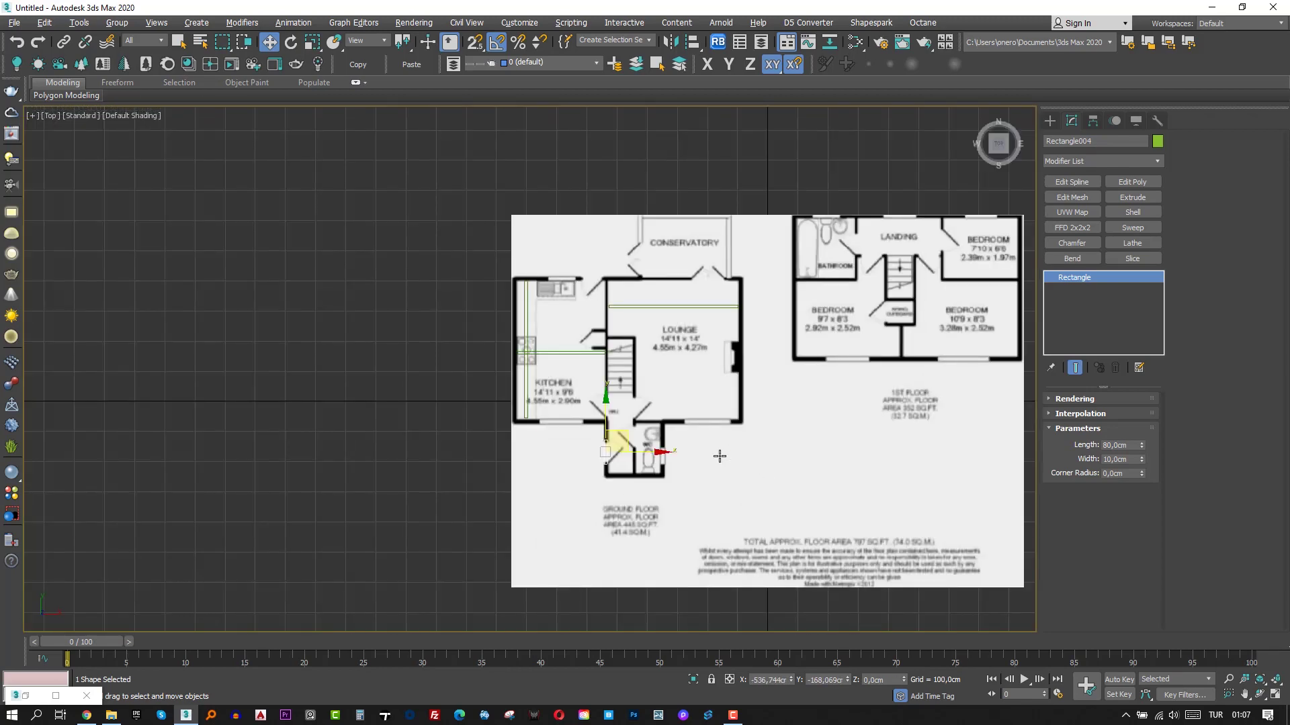
scroll(716, 453, "up", 6)
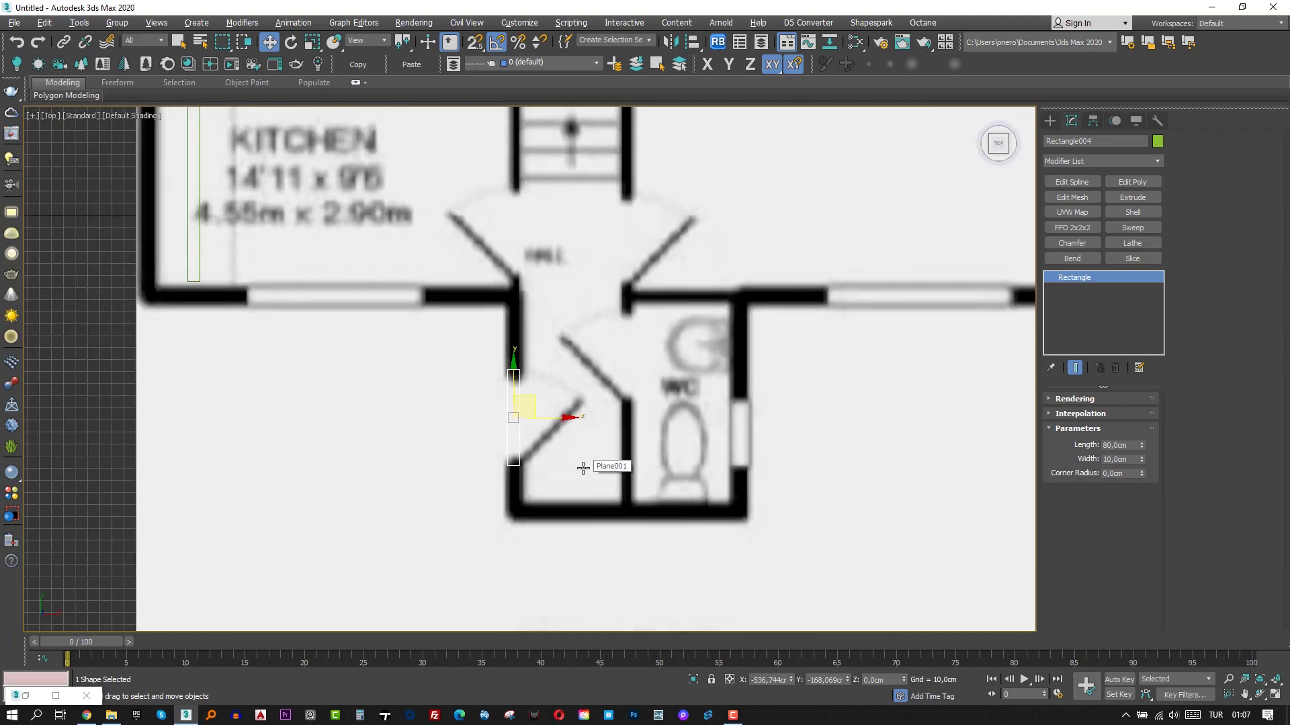
scroll(583, 468, "down", 4)
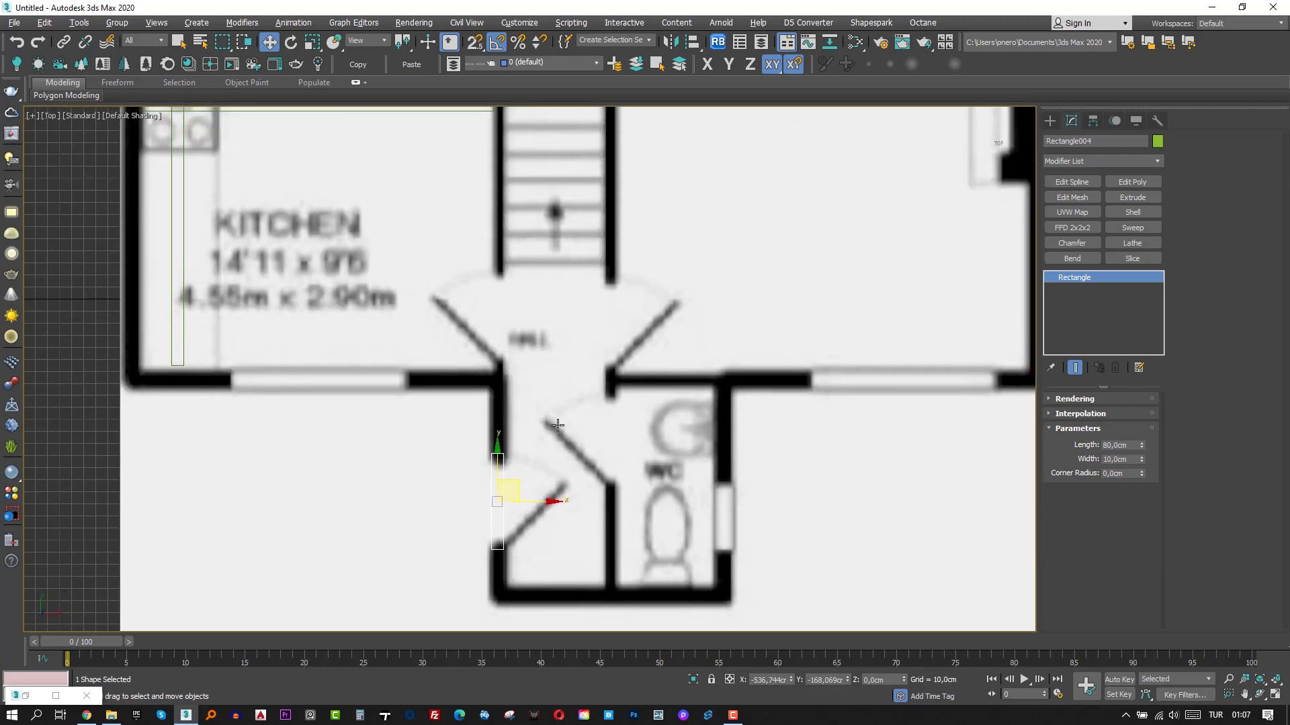
left_click_drag(549, 450, 546, 450)
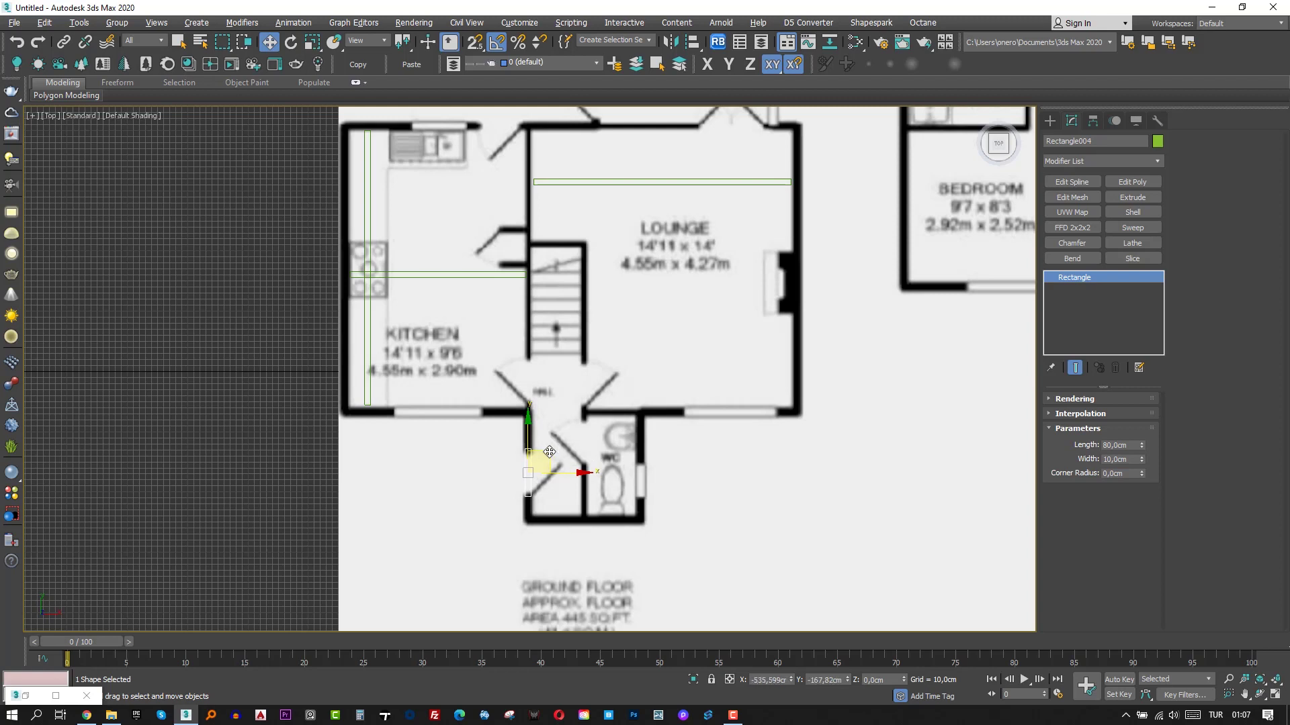
Draw a rectangle around the outer walls of the kitchen and lounge, with length 490 cm and width 765 cm.
left_click(1054, 122)
left_click(1115, 213)
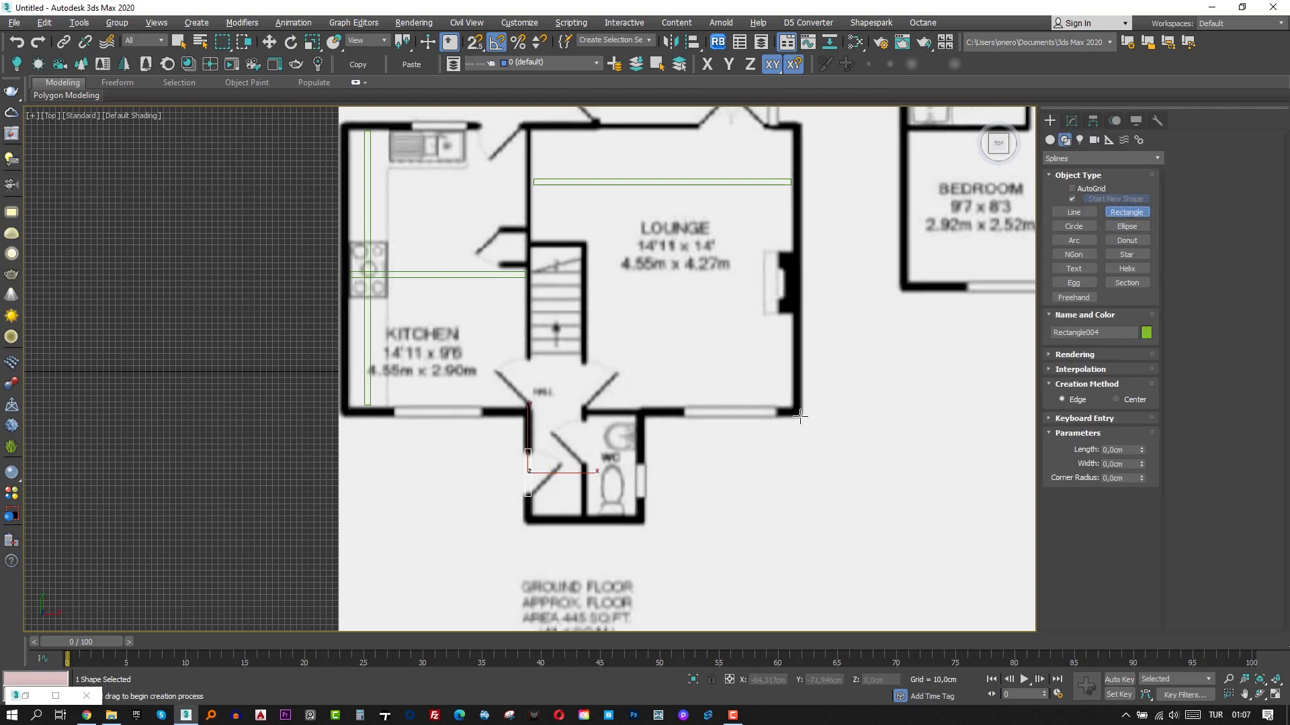
left_click_drag(803, 417, 341, 122)
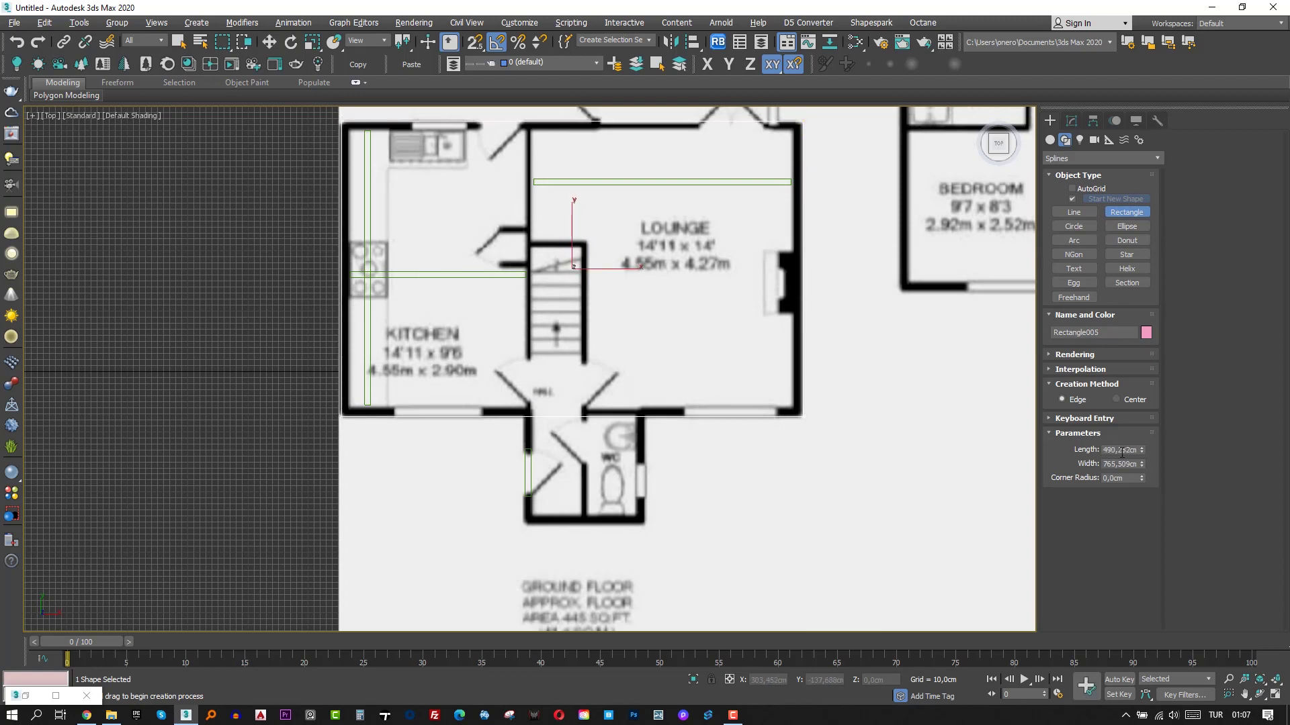
type("490")
key("Tab")
type("765")
key("Return")
Apply an Edit Spline modifier to the outer wall rectangle and outline its spline inward by 20 cm.
left_click(1072, 120)
left_click(1071, 182)
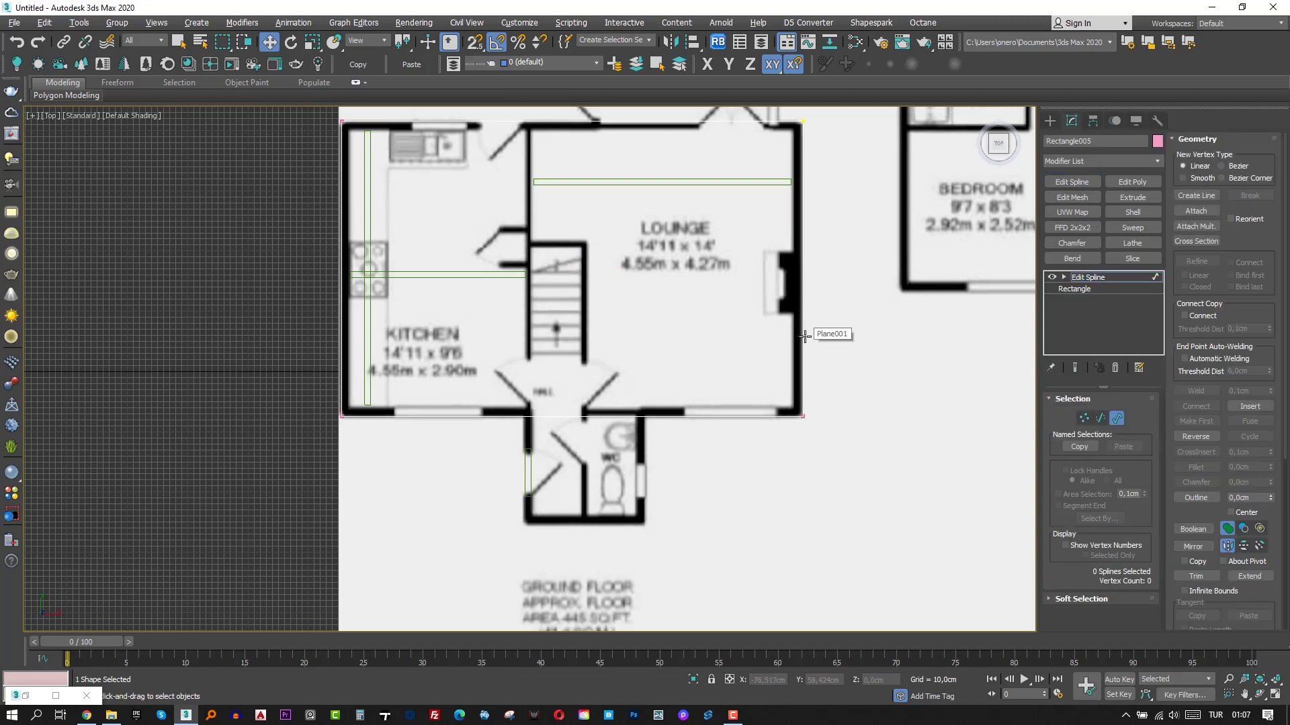
left_click_drag(1271, 498, 1273, 482)
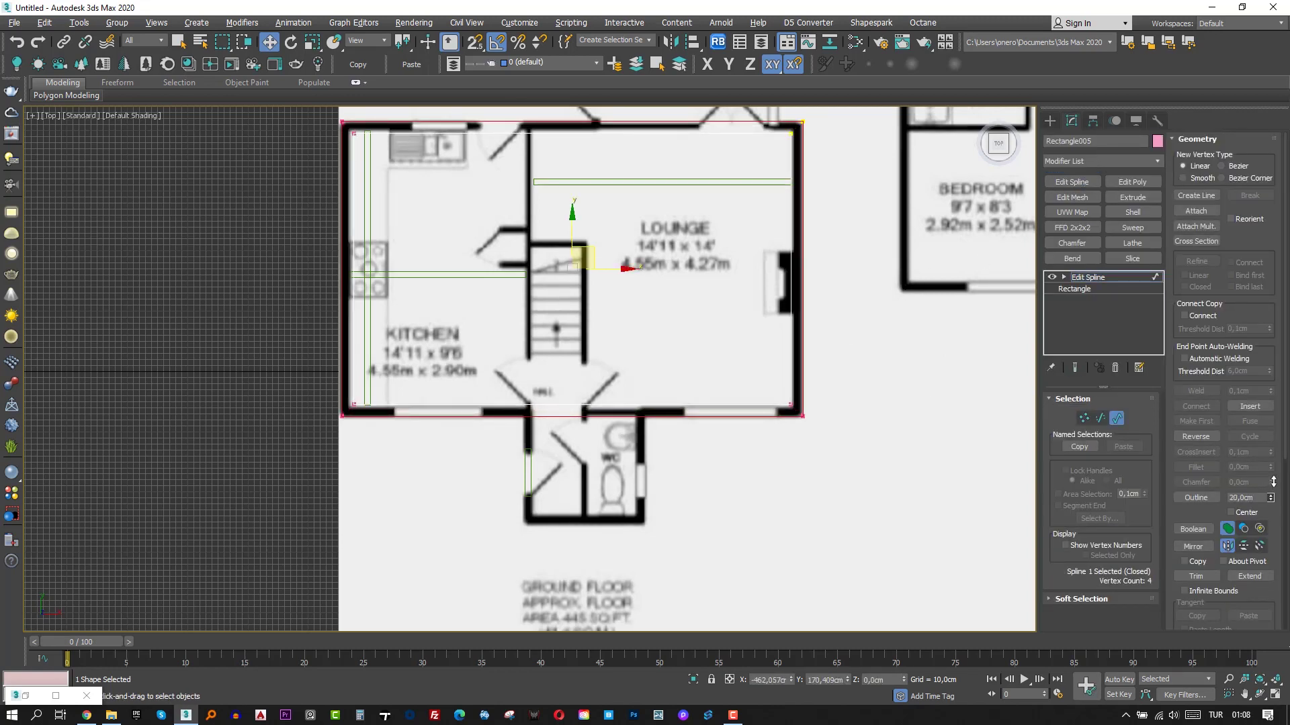
left_click(1127, 280)
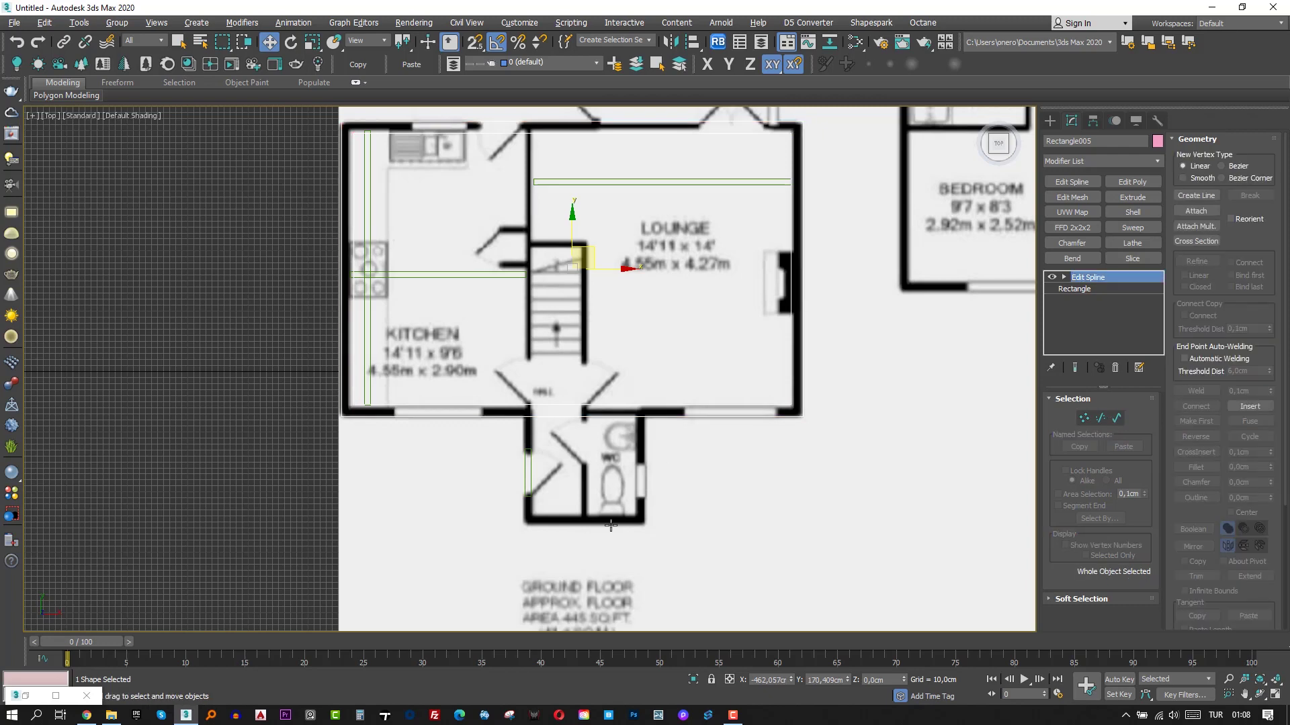
Scale the floor plan plane up uniformly and shift it slightly so the ground floor lies near the reference shapes.
scroll(610, 526, "down", 2)
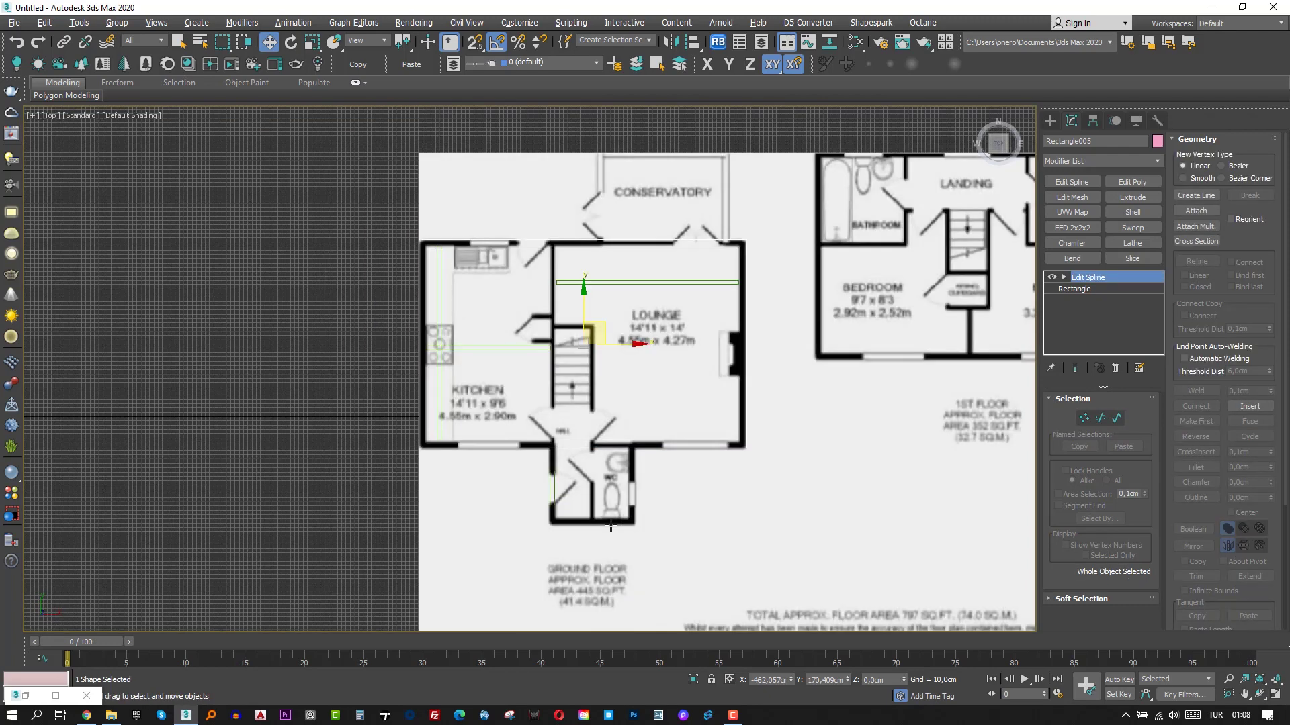
left_click(846, 504)
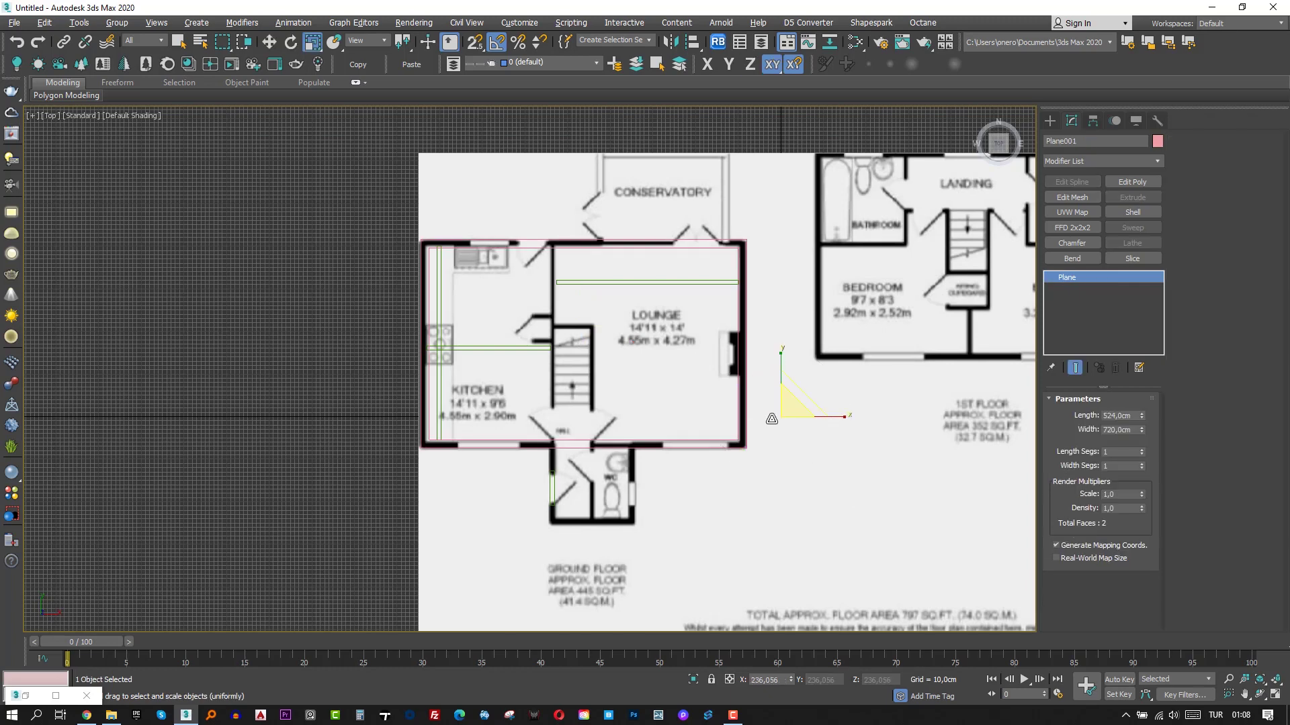
key("r")
scroll(786, 408, "up", 2)
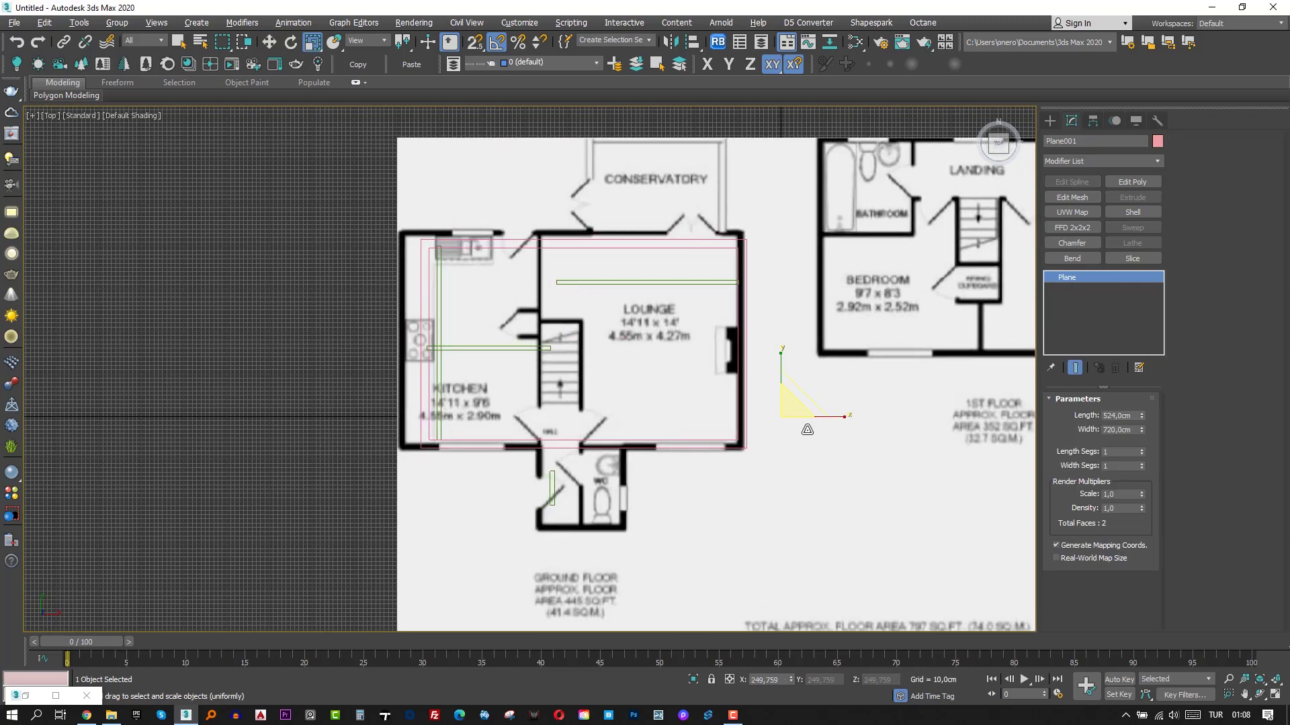
key("w")
mouse_move(794, 409)
left_mouse_down()
mouse_move(726, 396)
mouse_move(804, 388)
mouse_move(791, 404)
mouse_move(803, 392)
left_mouse_up()
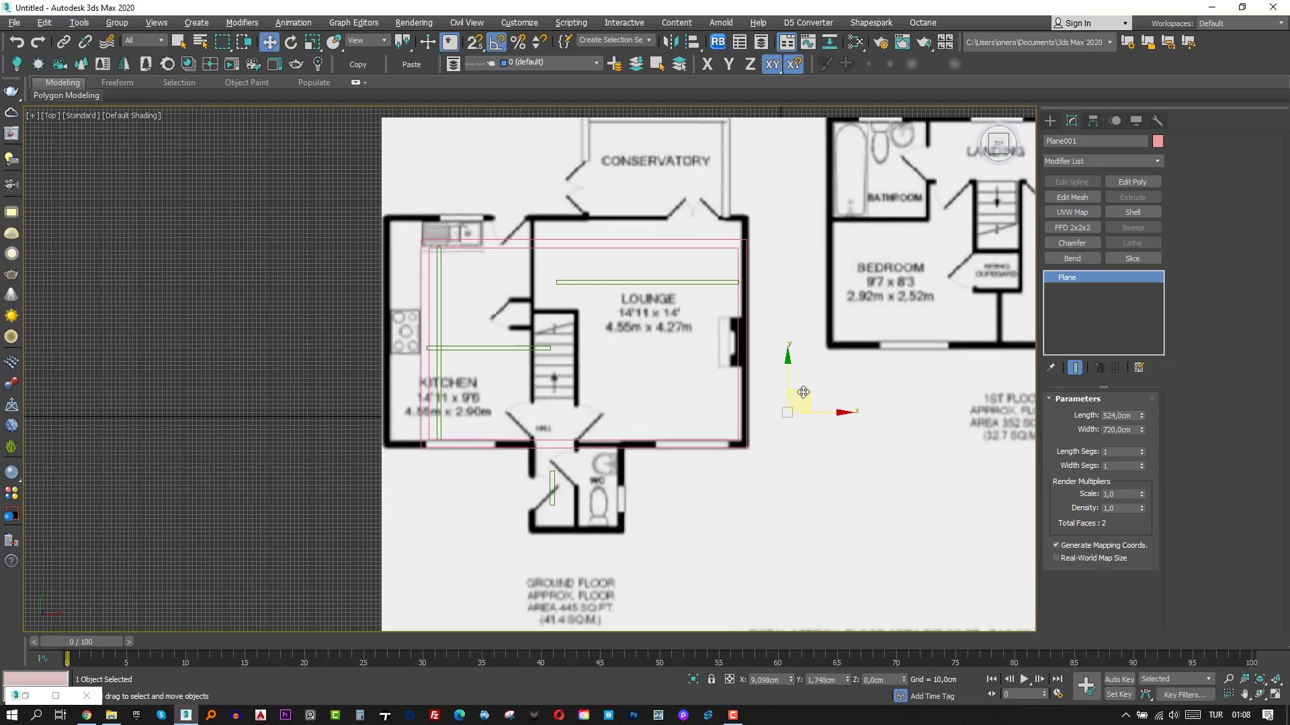
Move the 80 cm rectangle onto the entrance door opening of the enlarged plan to compare their sizes.
scroll(564, 500, "up", 3)
left_click(541, 495)
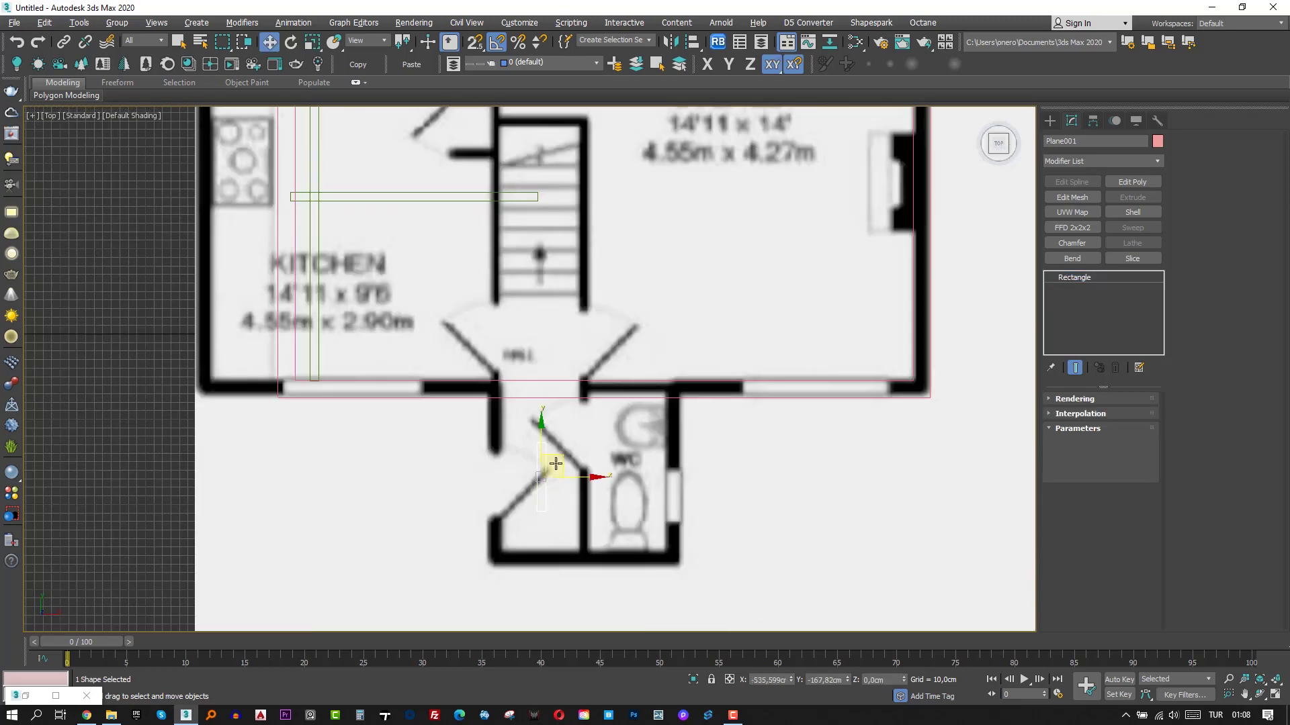
left_click_drag(555, 464, 513, 468)
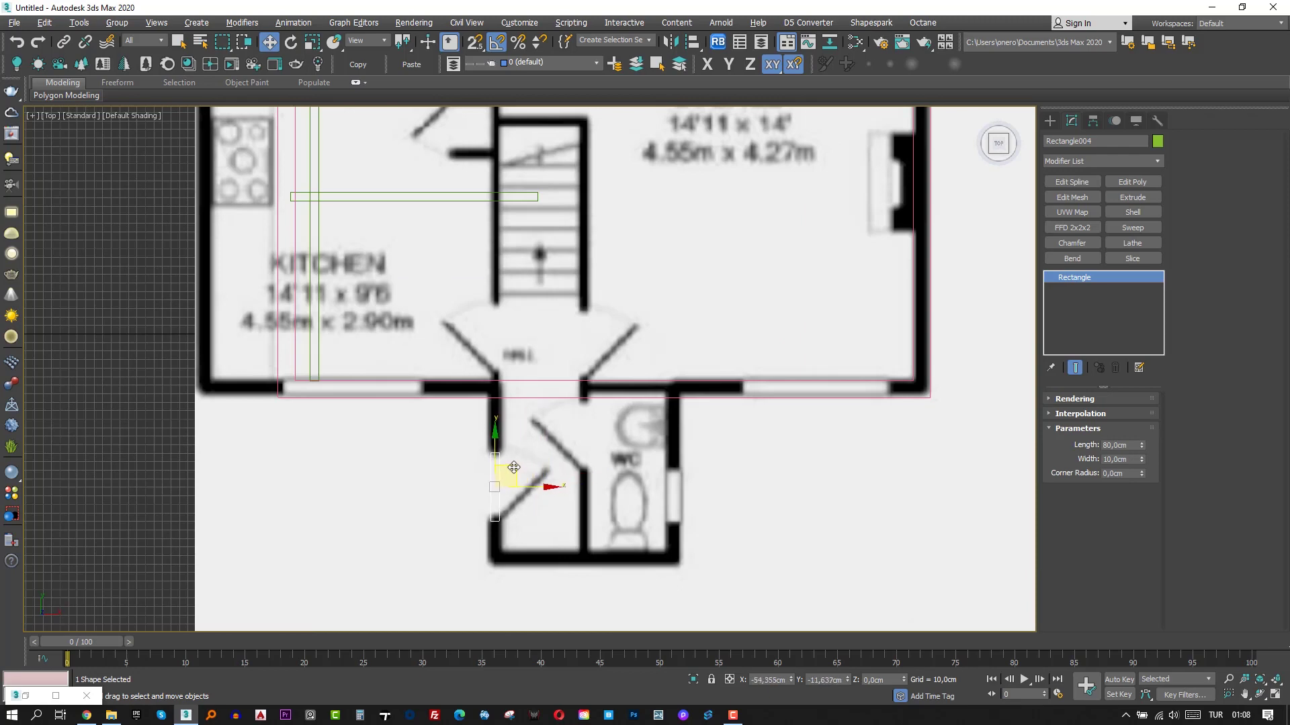
Select the floor plan plane and reset its position to the origin.
left_click(997, 444)
scroll(960, 464, "down", 5)
scroll(639, 478, "up", 1)
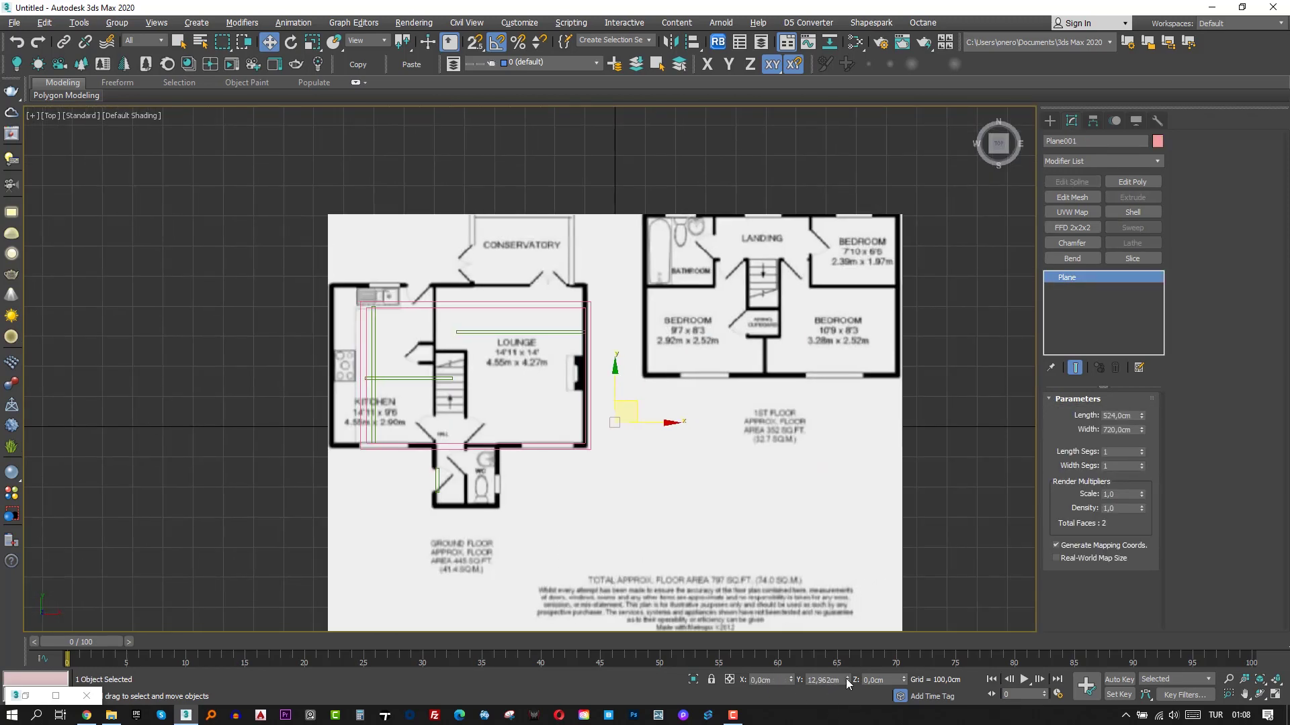
Switch to wireframe display, delete the five reference shapes and restore the shaded display.
key("F3")
left_click(438, 369)
left_click_drag(438, 369, 645, 506)
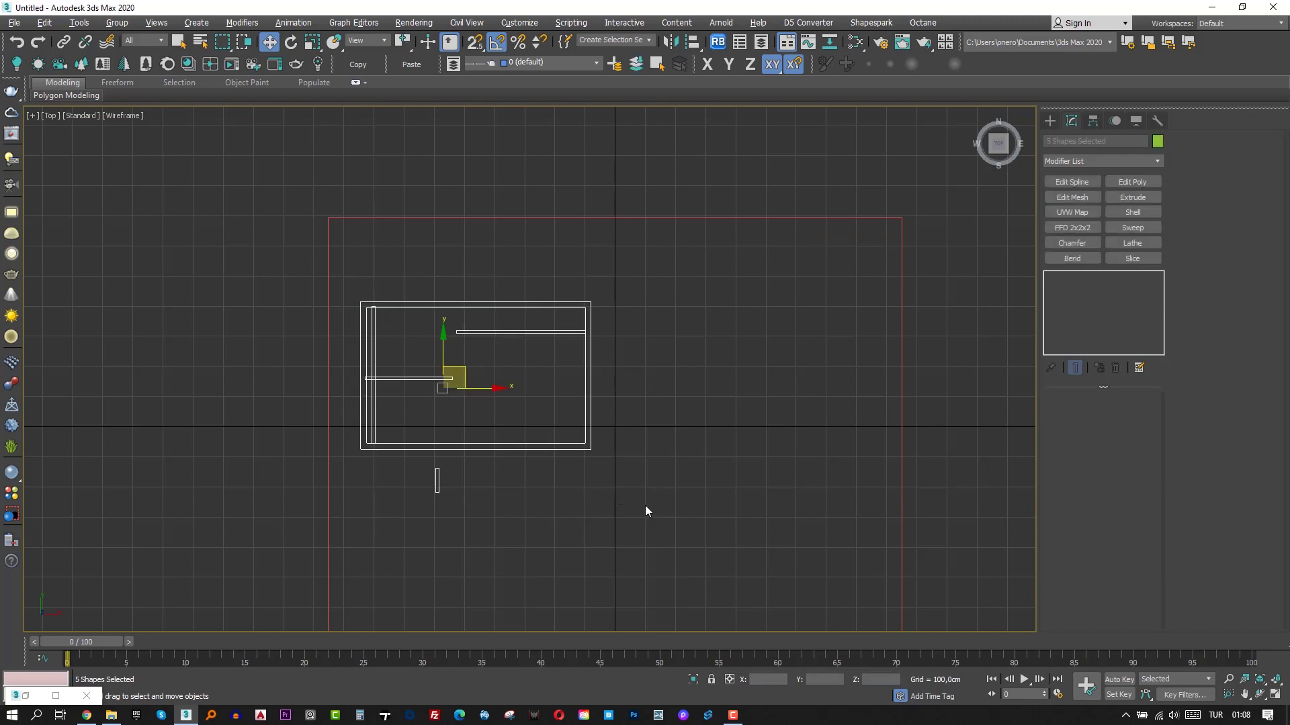
key("Delete")
key("F3")
Draw a rectangle around the ground floor's main outer walls, with length 550 cm and width 850 cm.
left_click(1050, 121)
left_click(1128, 212)
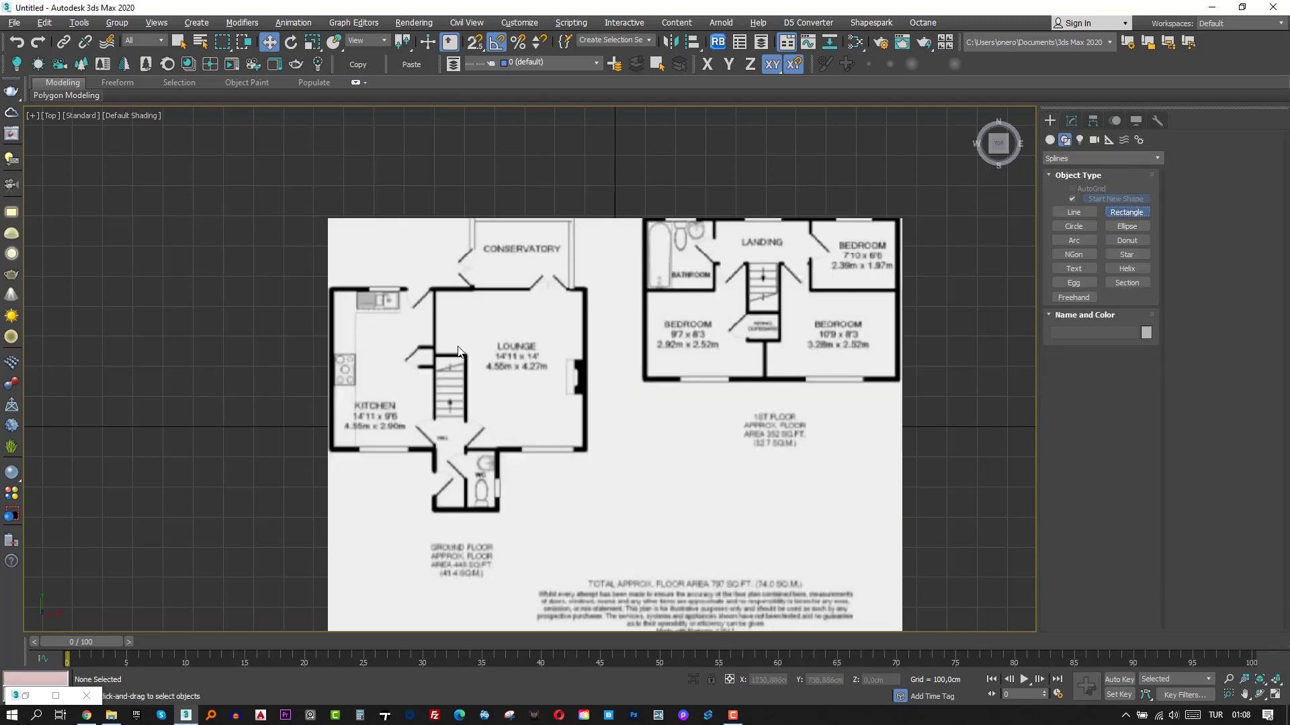
scroll(474, 379, "up", 2)
left_click_drag(632, 481, 269, 247)
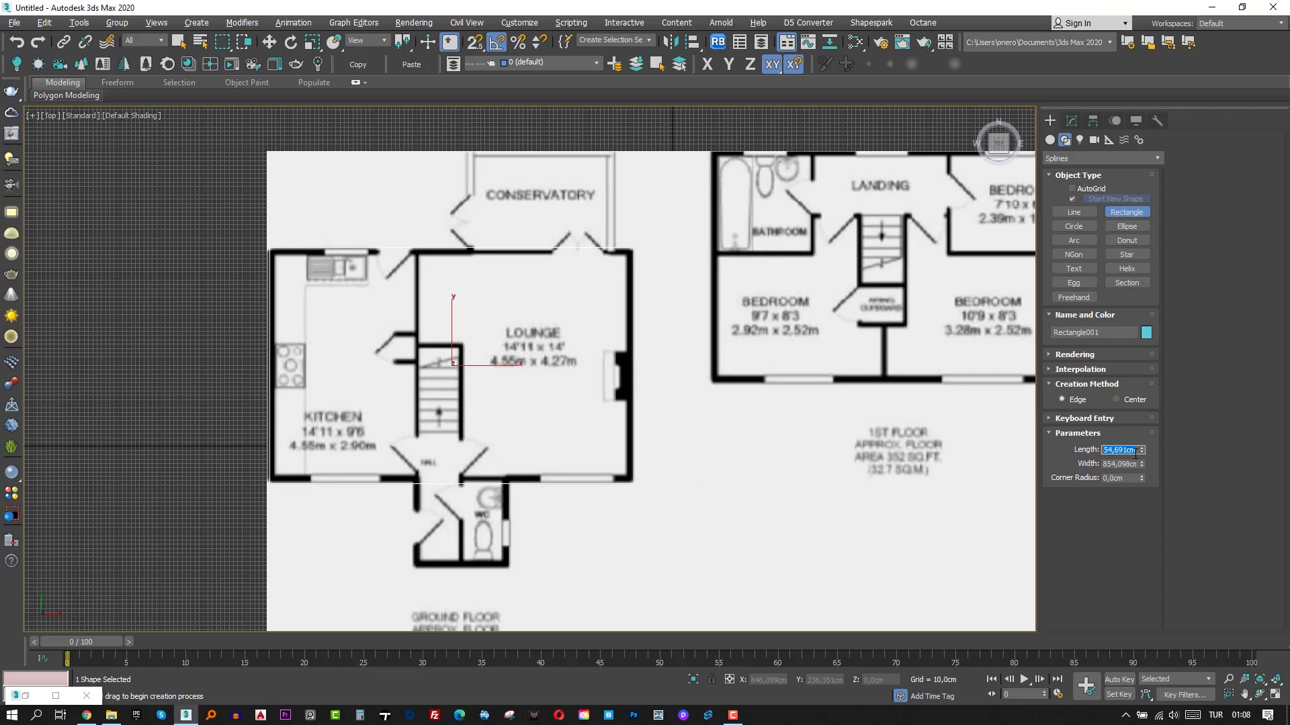
key("Tab")
type("850")
key("Return")
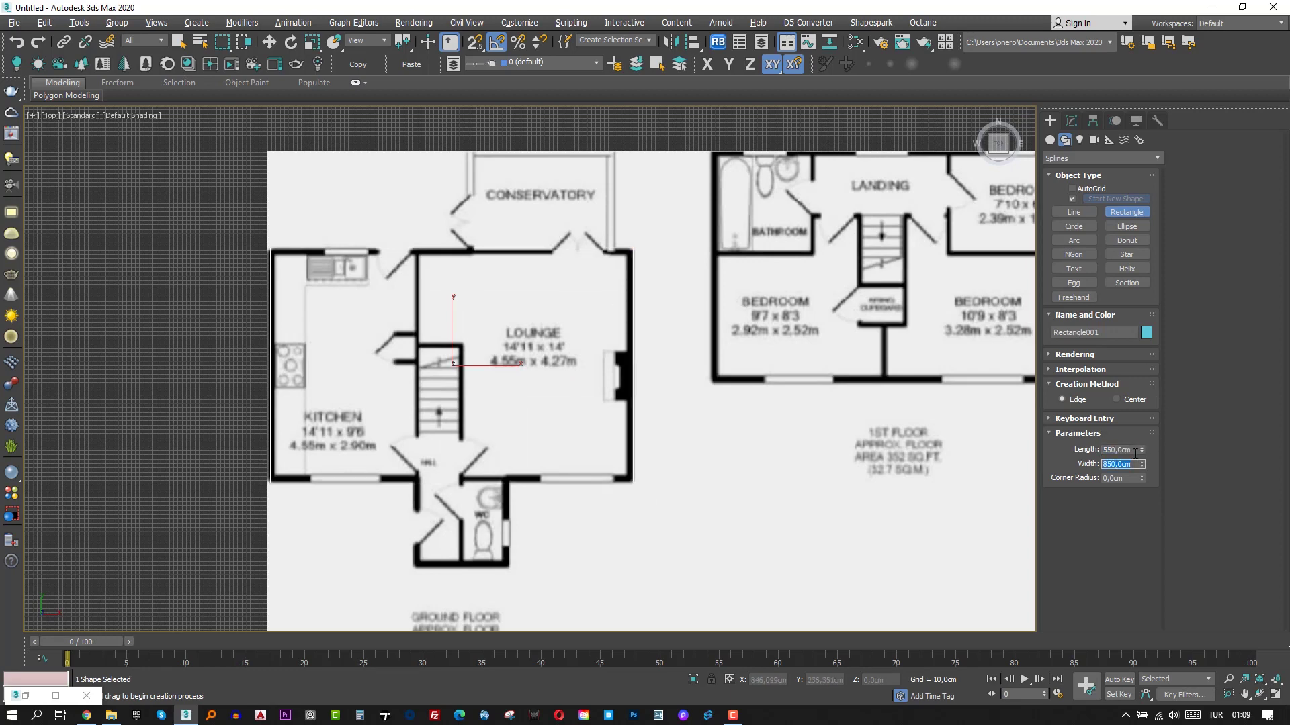
left_click(1072, 121)
key("w")
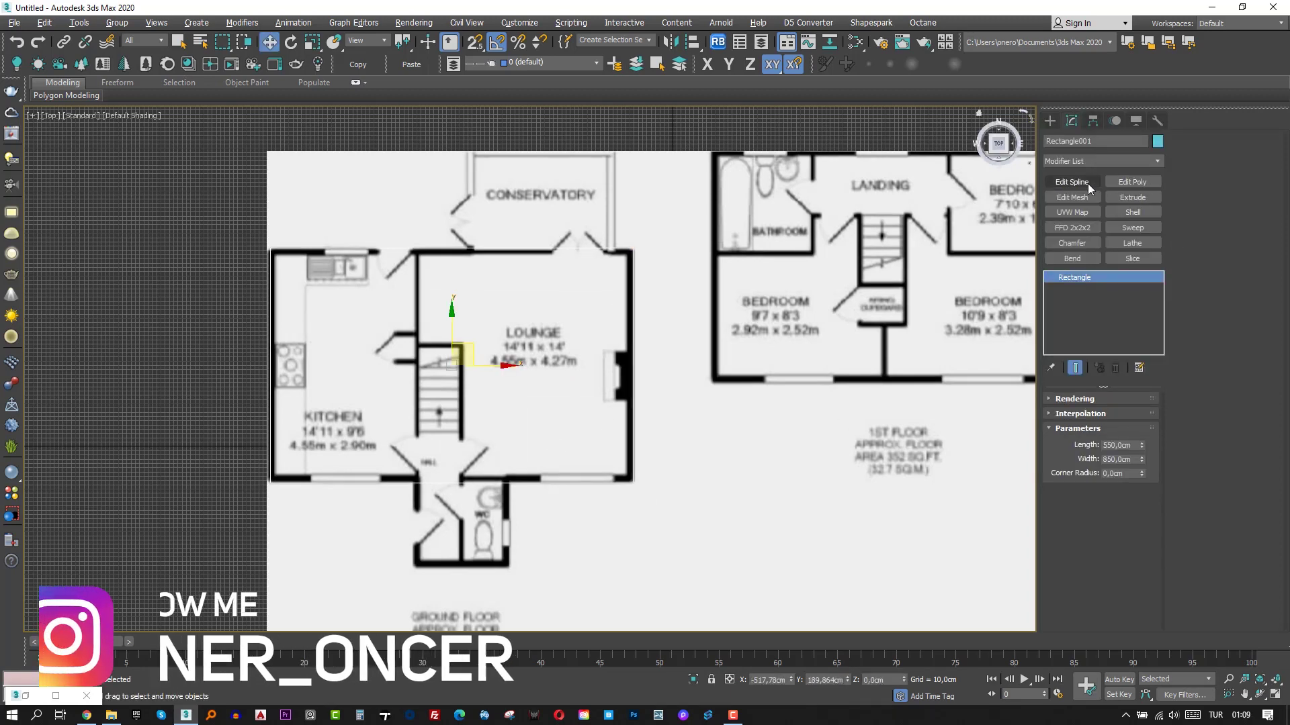
left_click(1071, 182)
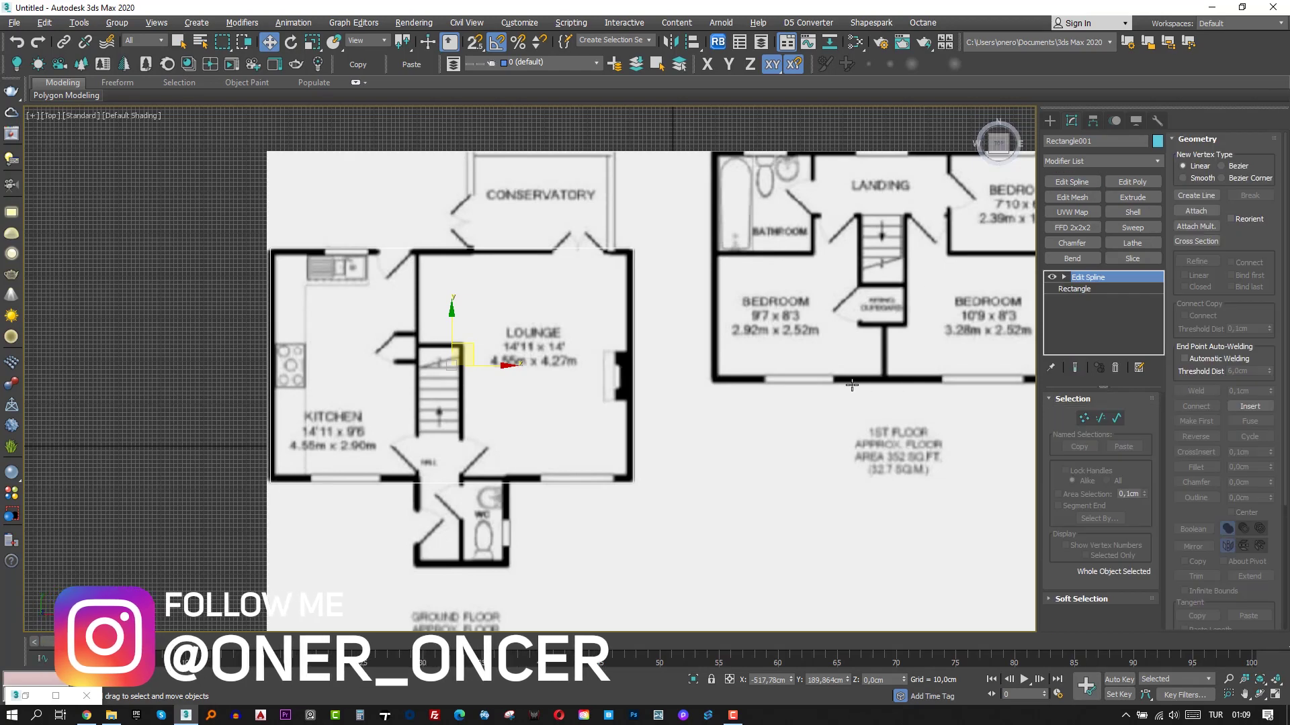
left_click(1116, 369)
middle_click_drag(535, 399, 601, 397)
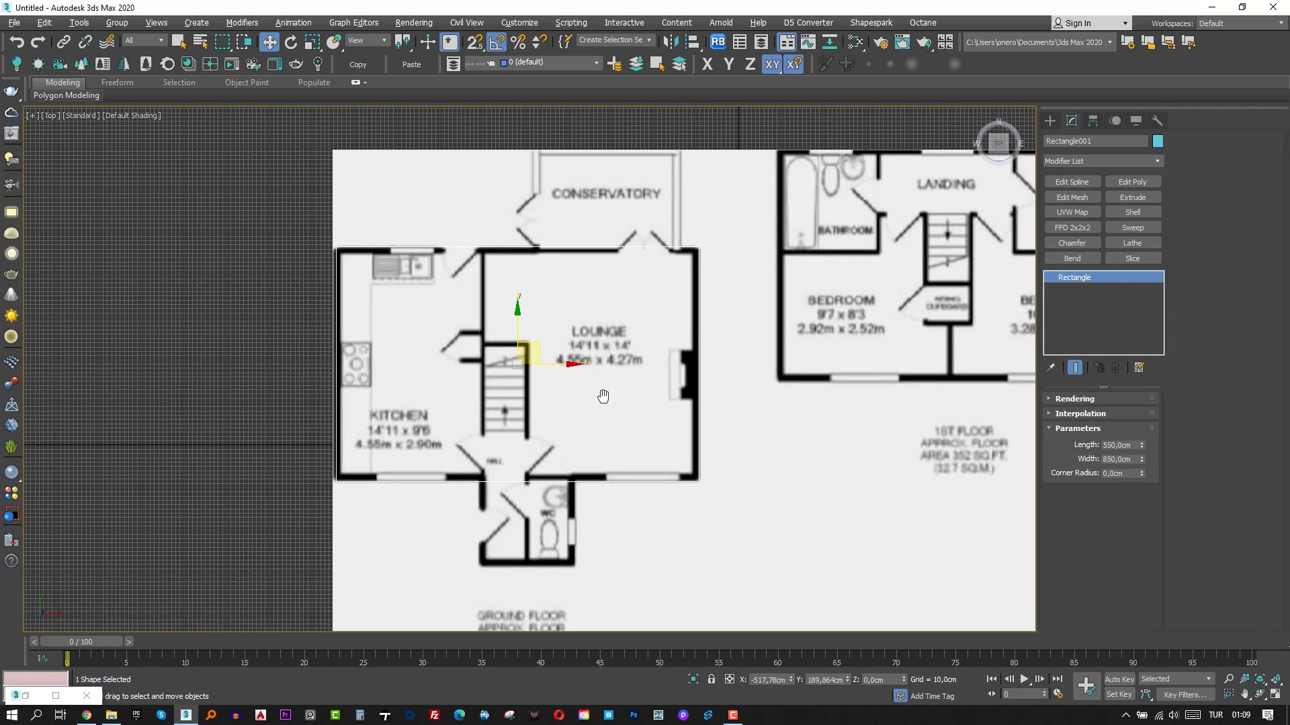
key("p")
scroll(621, 382, "down", 5)
key("t")
Apply an Edit Spline modifier to the outer wall rectangle and activate Refine at vertex level.
left_click(1073, 182)
left_click(1196, 262)
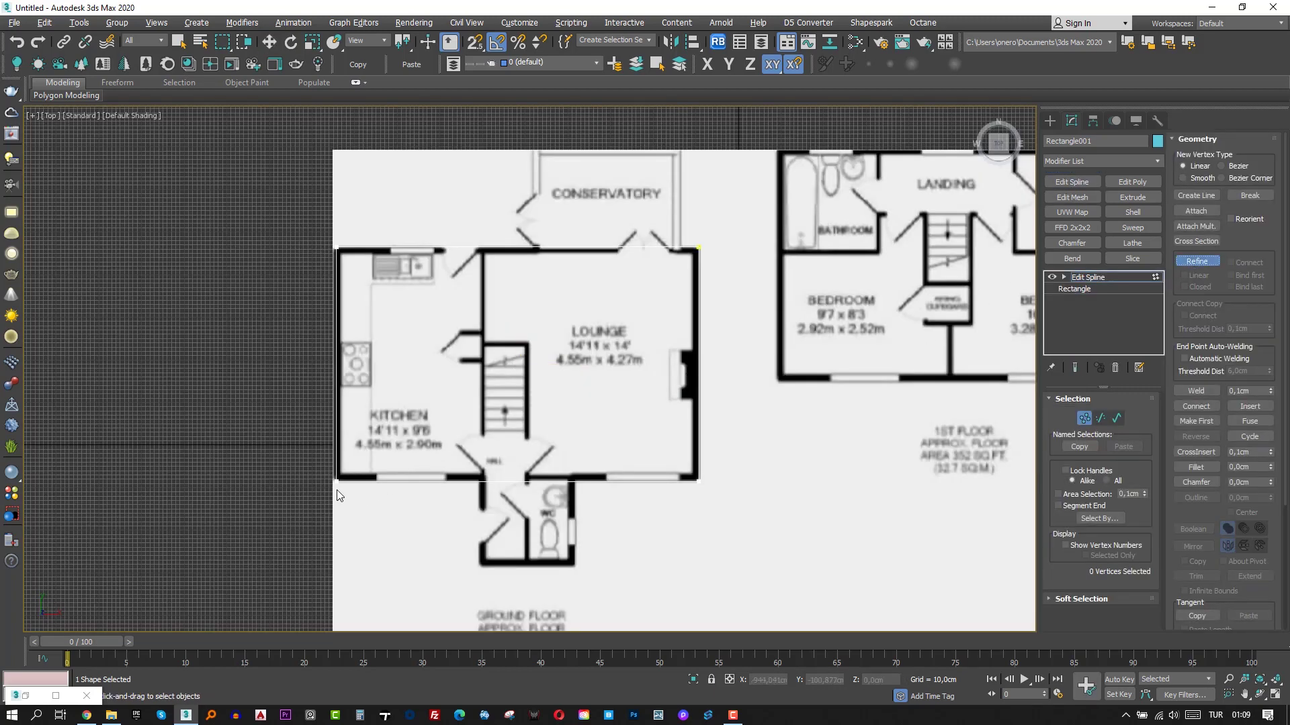
scroll(397, 456, "up", 5)
Draw a rectangle about 18 cm long over the kitchen's lower window and set its width to 165 cm.
left_click(1050, 120)
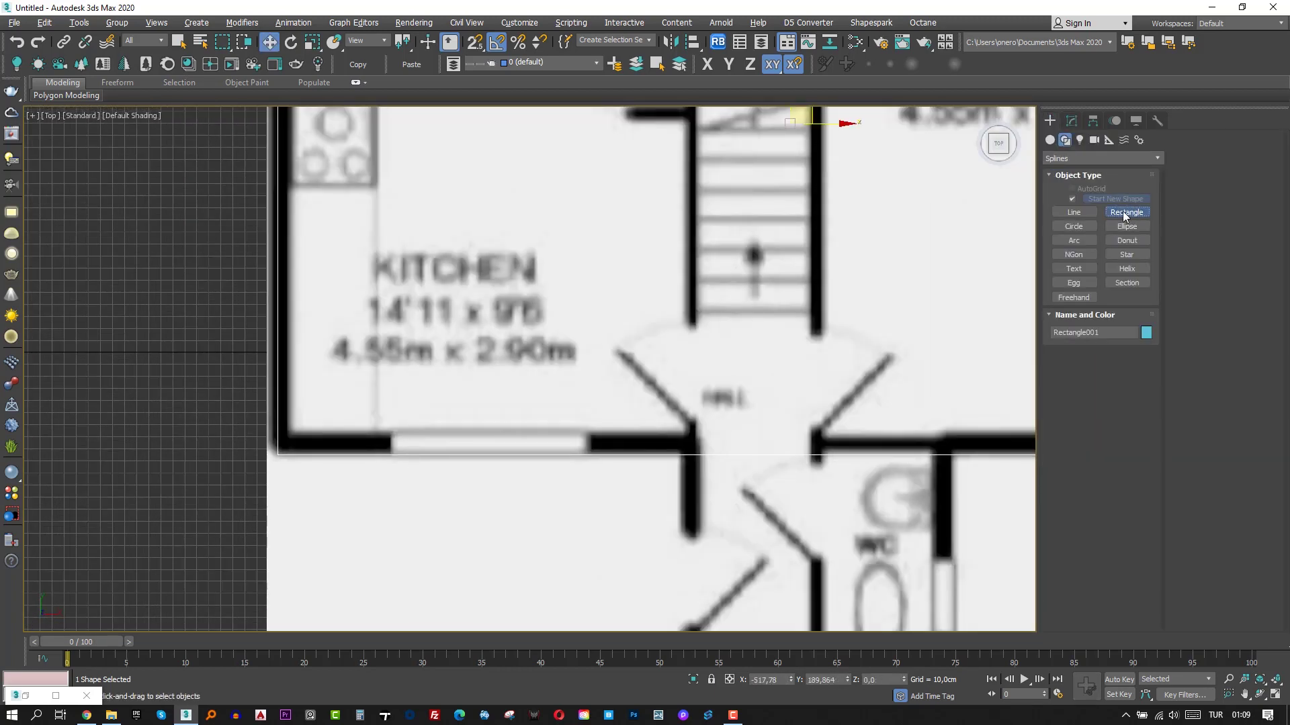
left_click(1126, 212)
left_click_drag(589, 430, 393, 452)
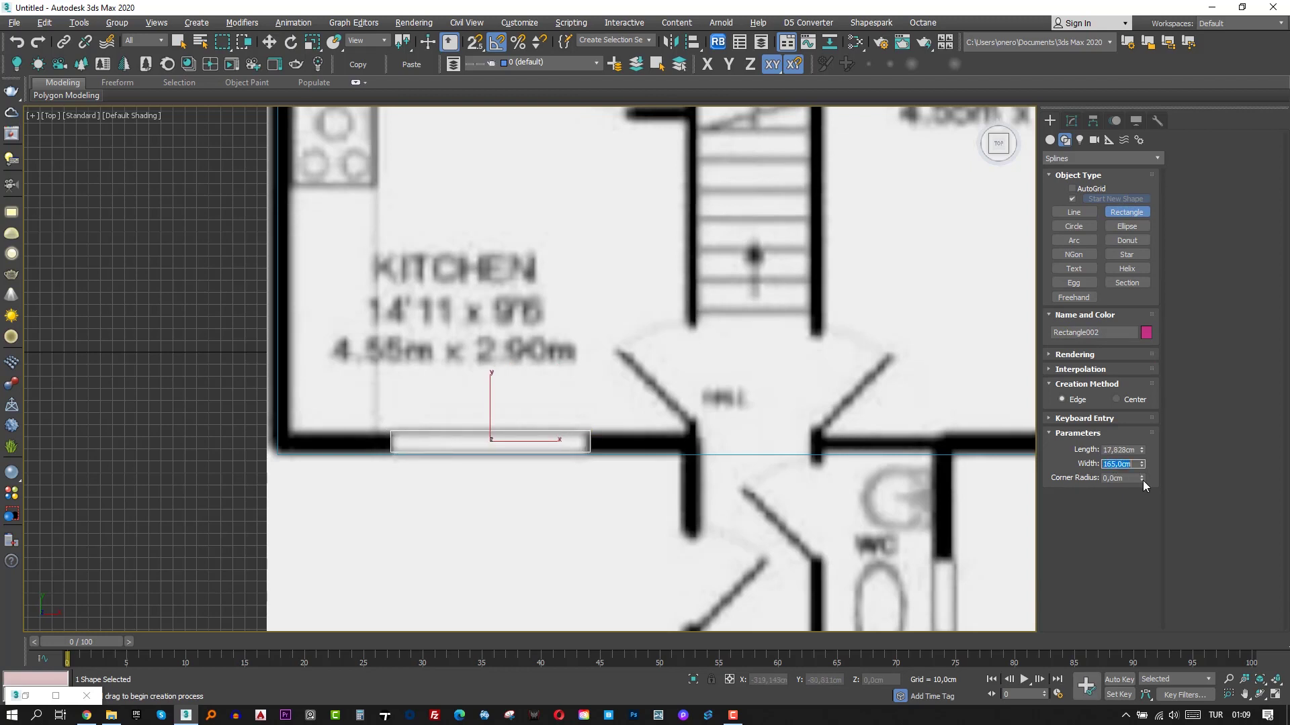
middle_click_drag(571, 334, 573, 327)
Turn snapping on and move the kitchen window rectangle vertically until it sits on the outer wall outline.
key("w")
left_click_drag(493, 393, 481, 362)
key("s")
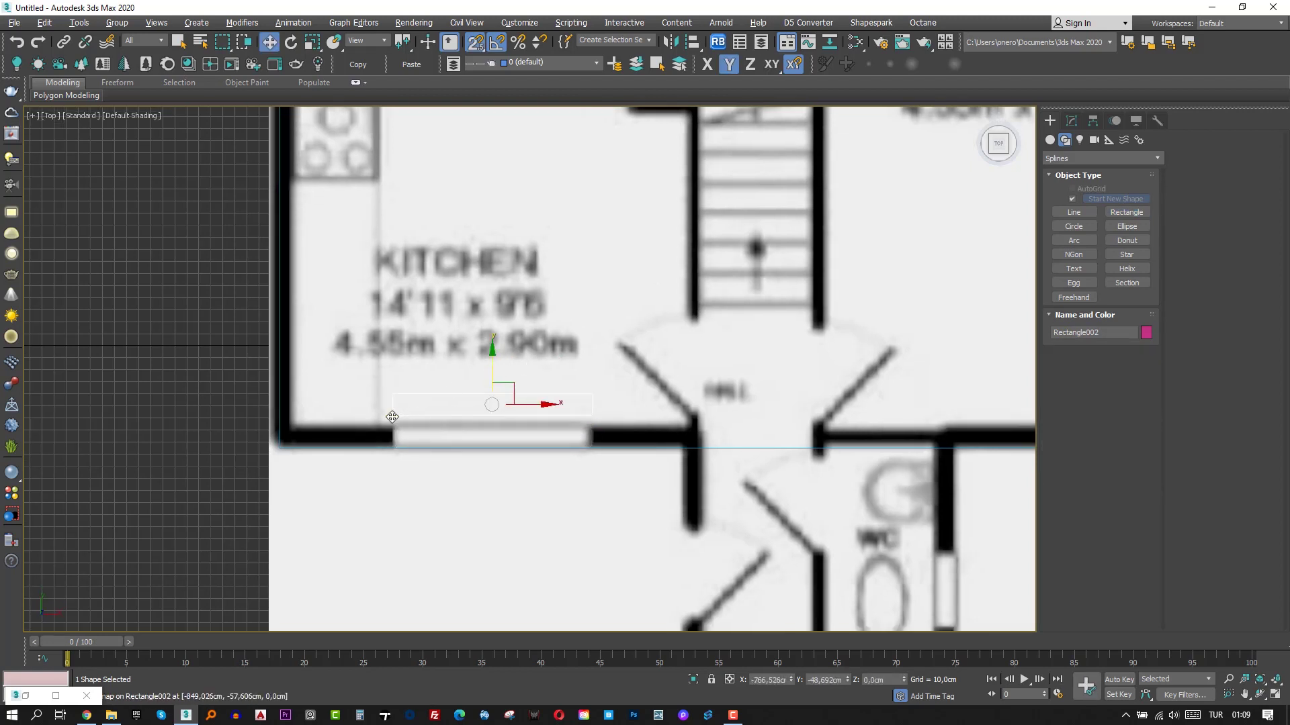
left_click_drag(393, 418, 392, 447)
Clone the kitchen window rectangle along X onto the lounge's lower window as a copy.
scroll(437, 438, "down", 3)
middle_click_drag(462, 441, 396, 448)
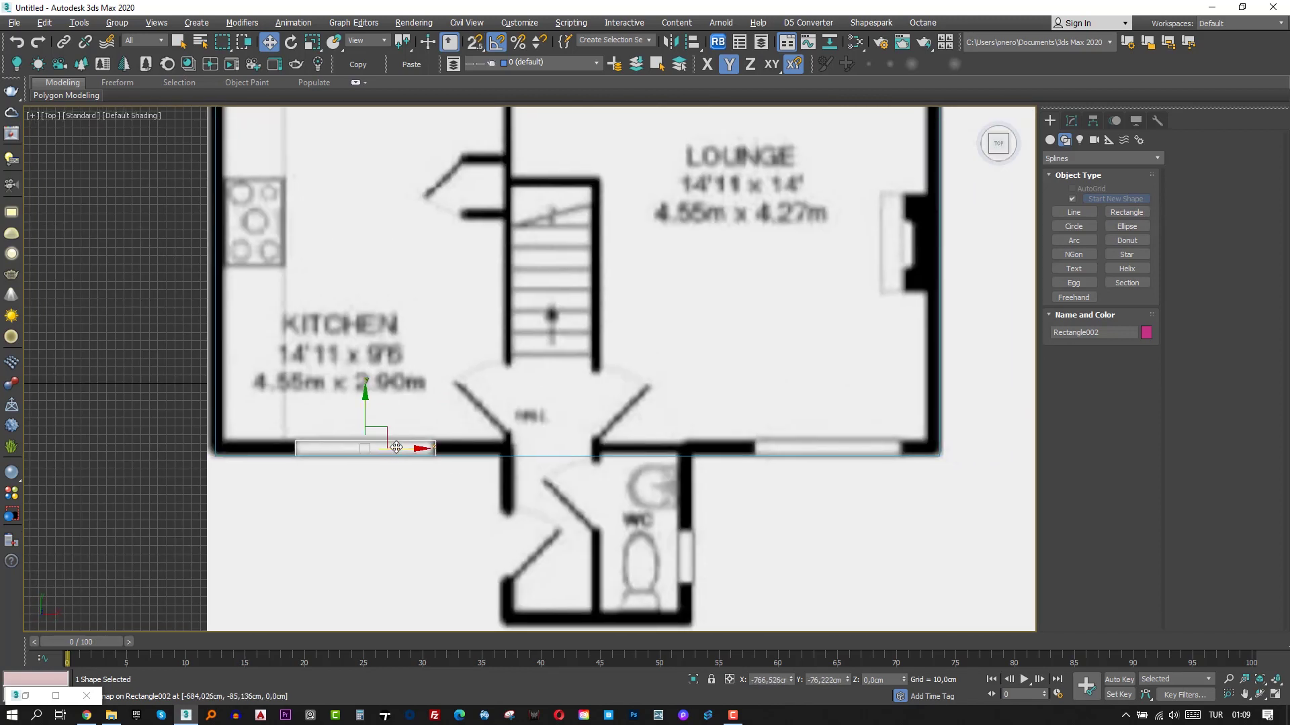
left_click_drag(396, 447, 860, 448, "shift")
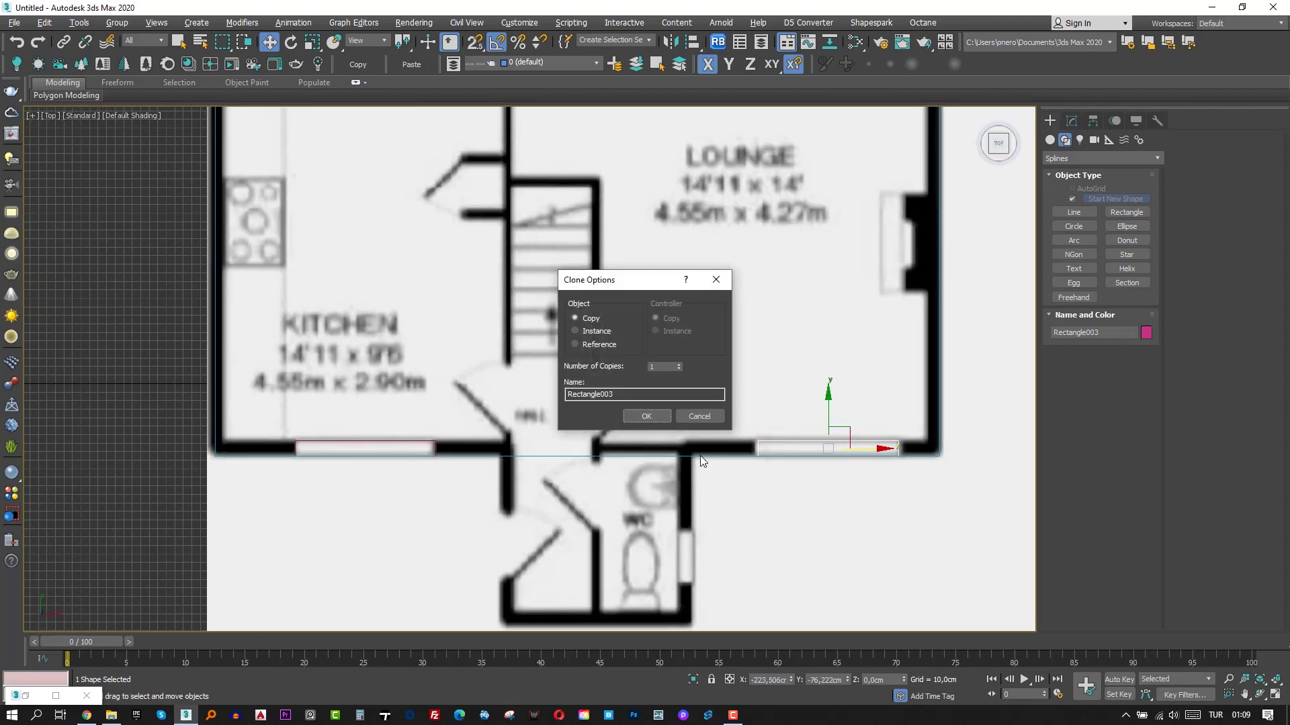
left_click(651, 414)
Clone the lounge window rectangle along Y as a copy and place it over the double door to the conservatory.
scroll(652, 412, "down", 2)
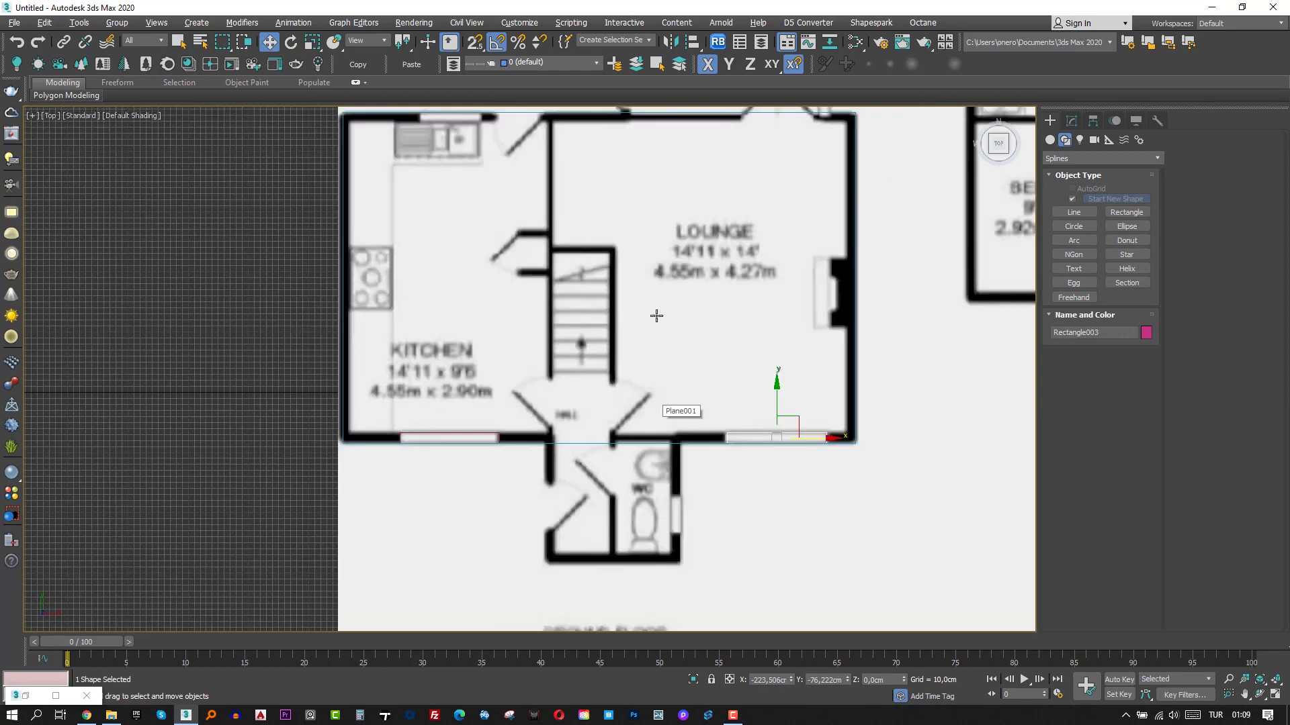
middle_click_drag(657, 312, 660, 381)
left_click_drag(784, 457, 784, 193, "shift")
left_click(648, 415)
scroll(820, 239, "up", 2)
middle_click_drag(821, 240, 751, 466)
scroll(750, 466, "up", 1)
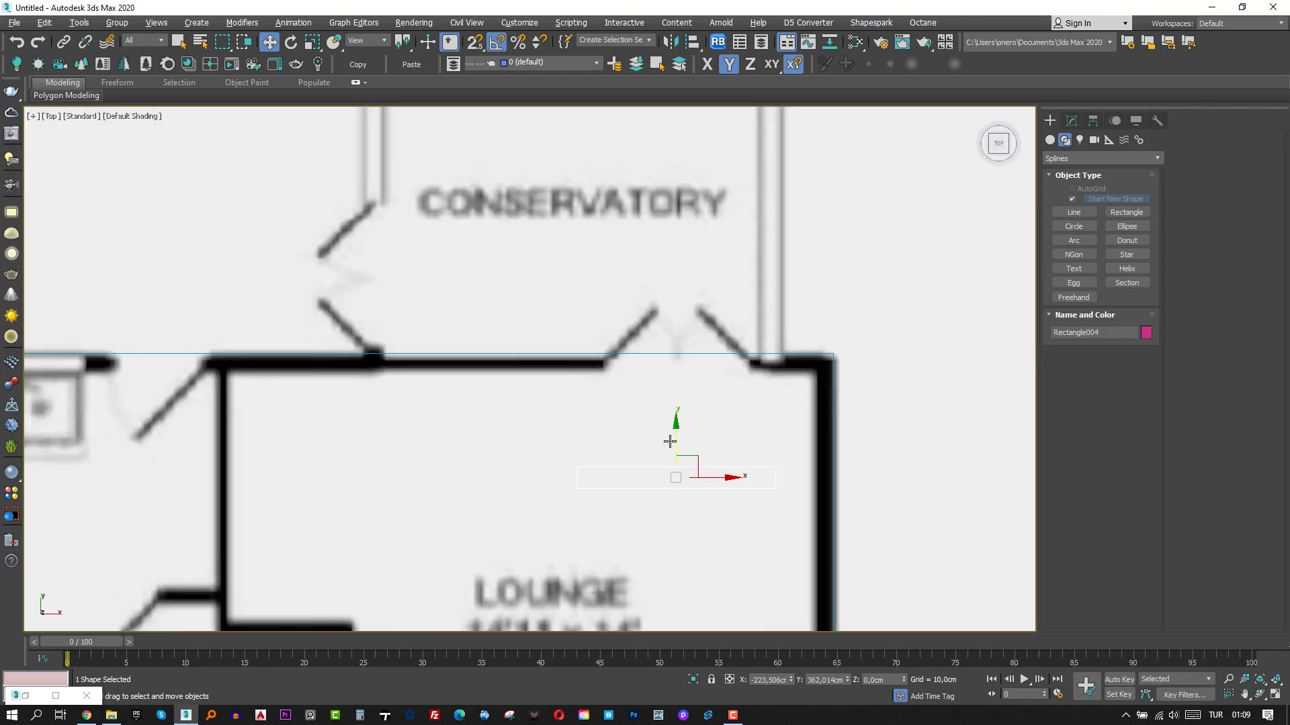
left_click_drag(671, 438, 677, 323)
Set the conservatory door rectangle's width to 120 cm.
left_click(1072, 121)
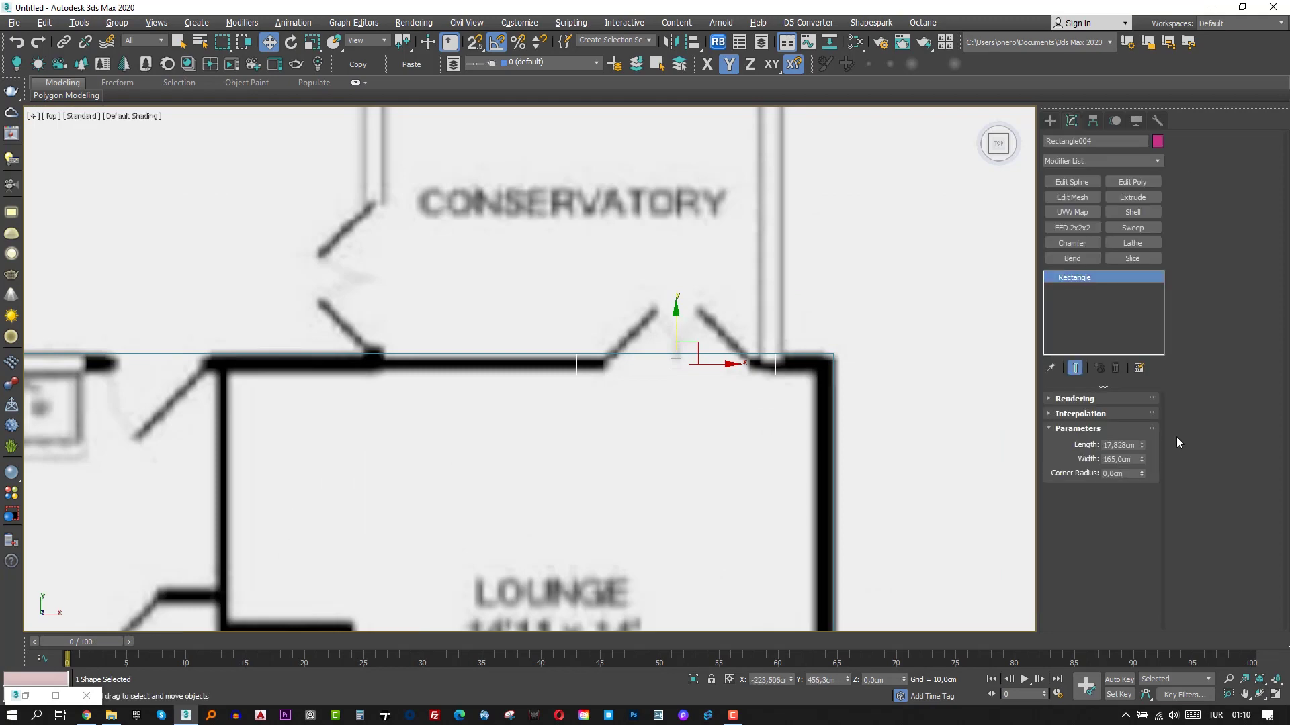
left_click_drag(1140, 462, 1132, 471)
double_click(1133, 458)
type("120")
key("Return")
Clone the conservatory door rectangle as a copy beside the porch's entrance door and rotate it to run vertically.
scroll(624, 432, "down", 5)
middle_click_drag(548, 505, 595, 334)
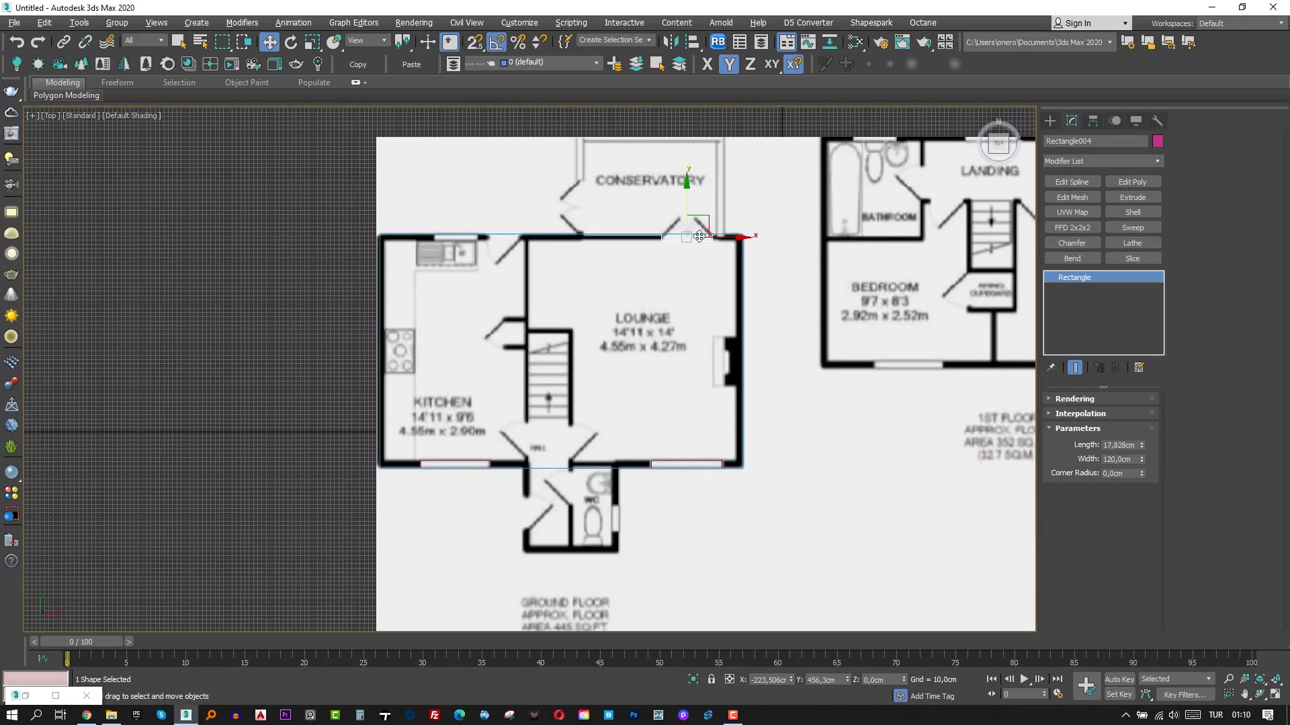
left_click_drag(705, 214, 530, 511, "shift")
left_click(651, 419)
scroll(513, 539, "up", 5)
key("e")
key("w")
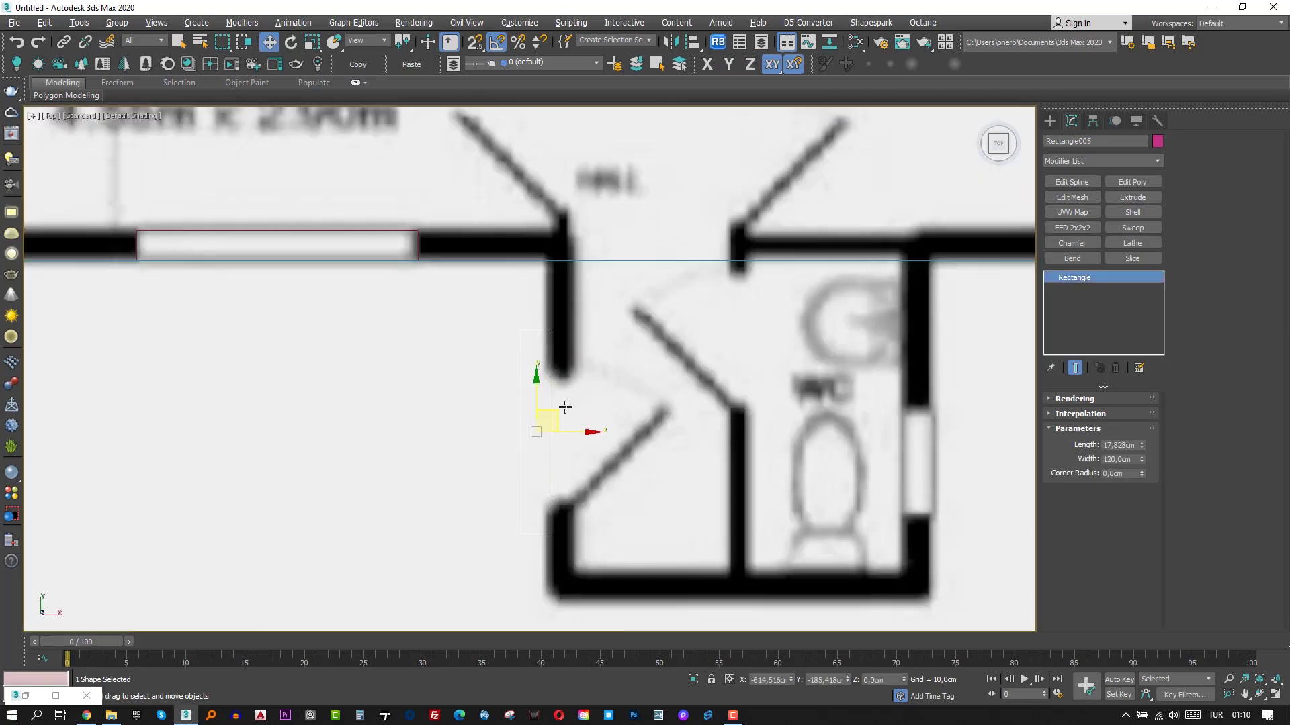
Position the rotated rectangle over the porch's entrance door opening and set its width to 80 cm.
left_click_drag(564, 409, 578, 411)
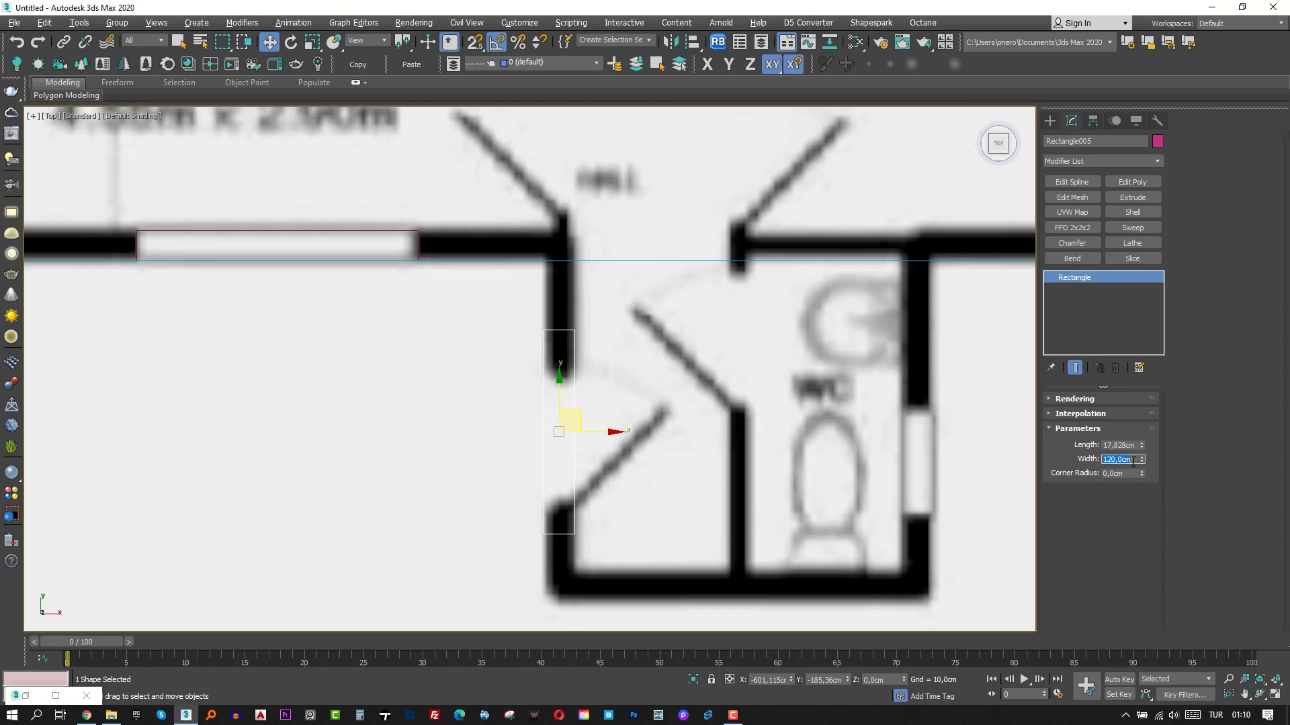
type("80")
key("Return")
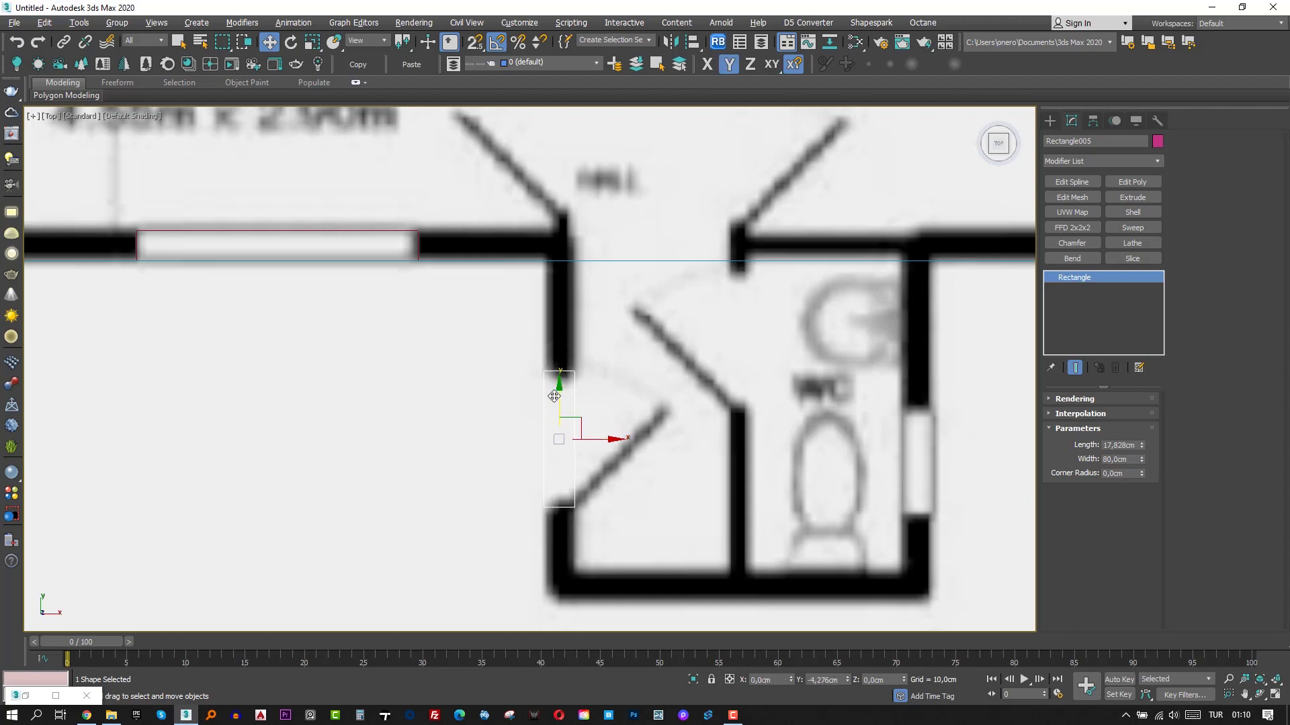
Snap the conservatory door rectangle vertically onto the outer wall outline.
scroll(544, 400, "down", 3)
scroll(544, 400, "down", 3)
scroll(752, 193, "up", 2)
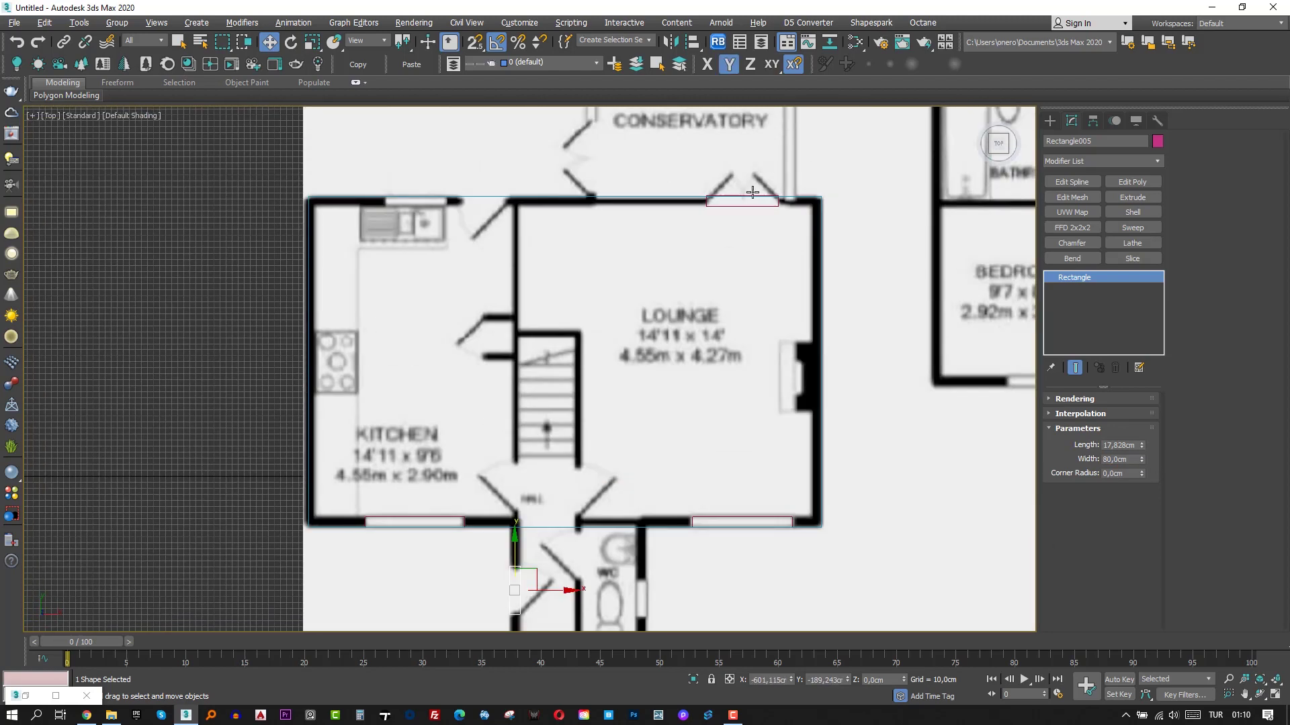
left_click(739, 205)
scroll(804, 180, "up", 4)
left_click_drag(619, 203, 618, 240)
key("s")
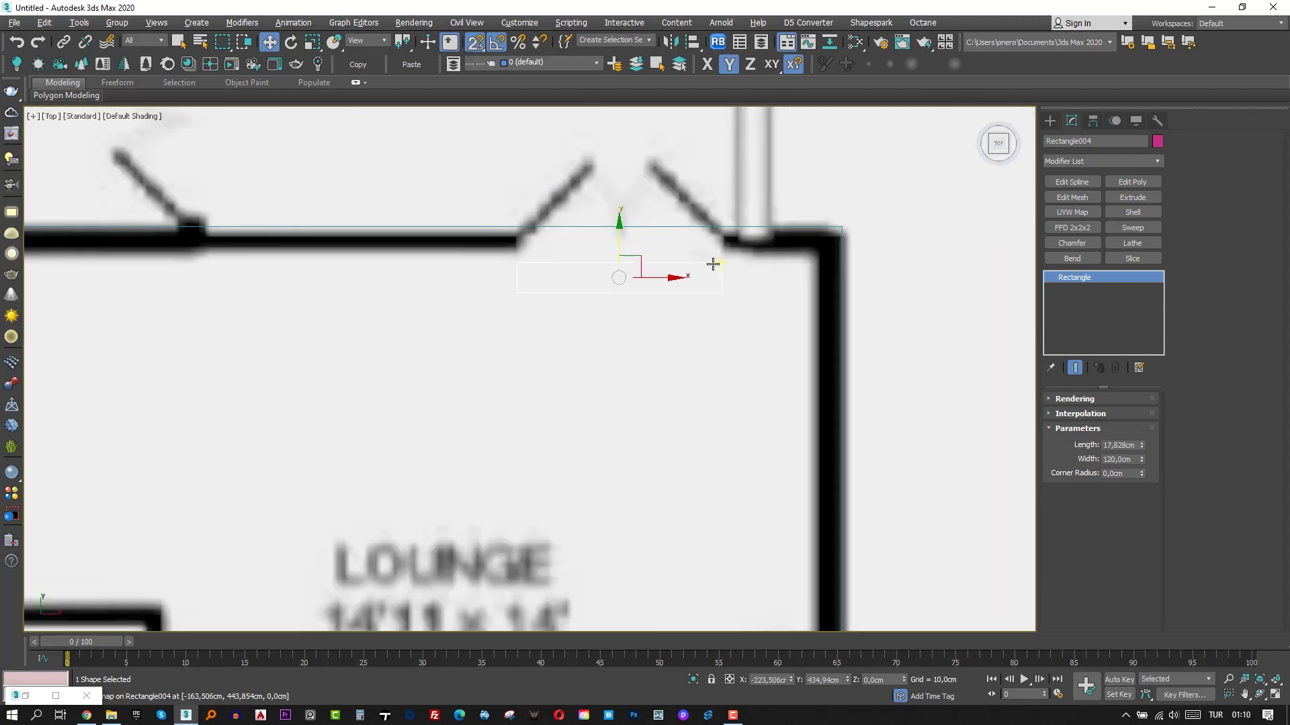
left_click_drag(731, 263, 731, 228)
scroll(726, 329, "down", 3)
scroll(801, 295, "up", 3)
key("s")
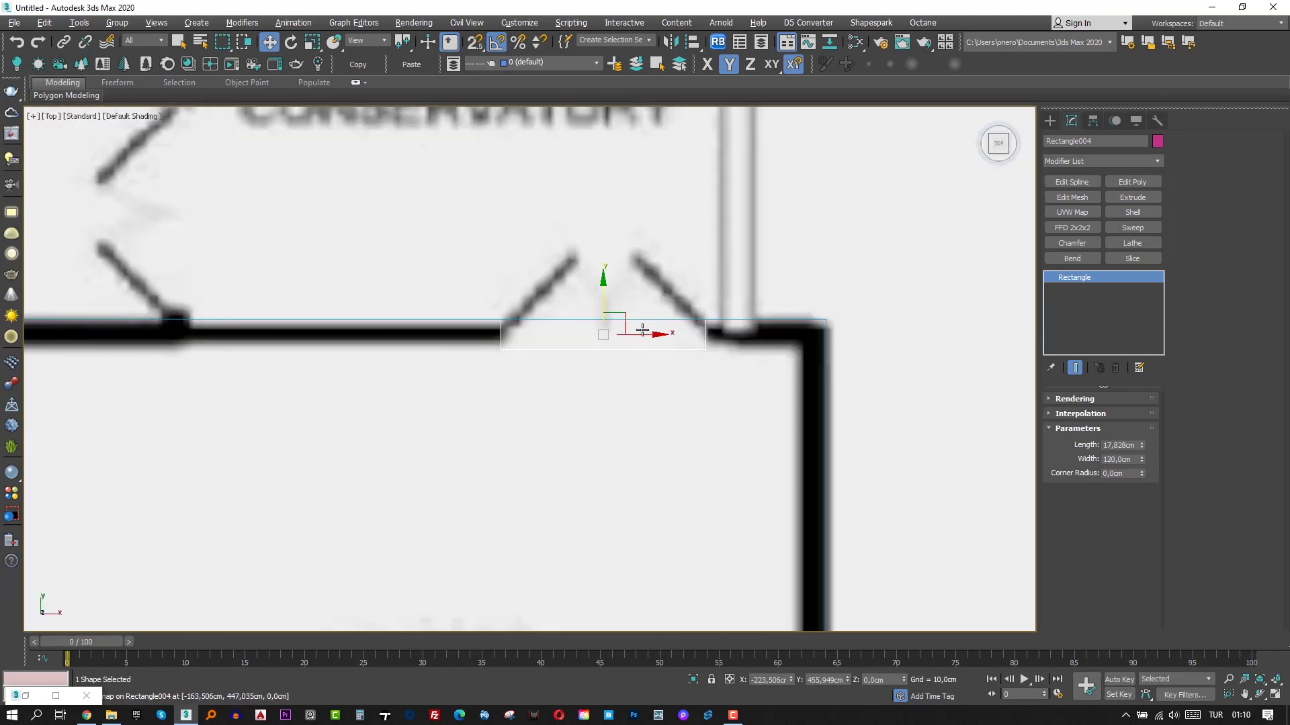
Clone the conservatory door rectangle along X onto the kitchen window above the sink as a copy, and set its width to 100 cm.
key("F5")
scroll(658, 342, "down", 6)
left_click_drag(674, 345, 439, 345, "shift")
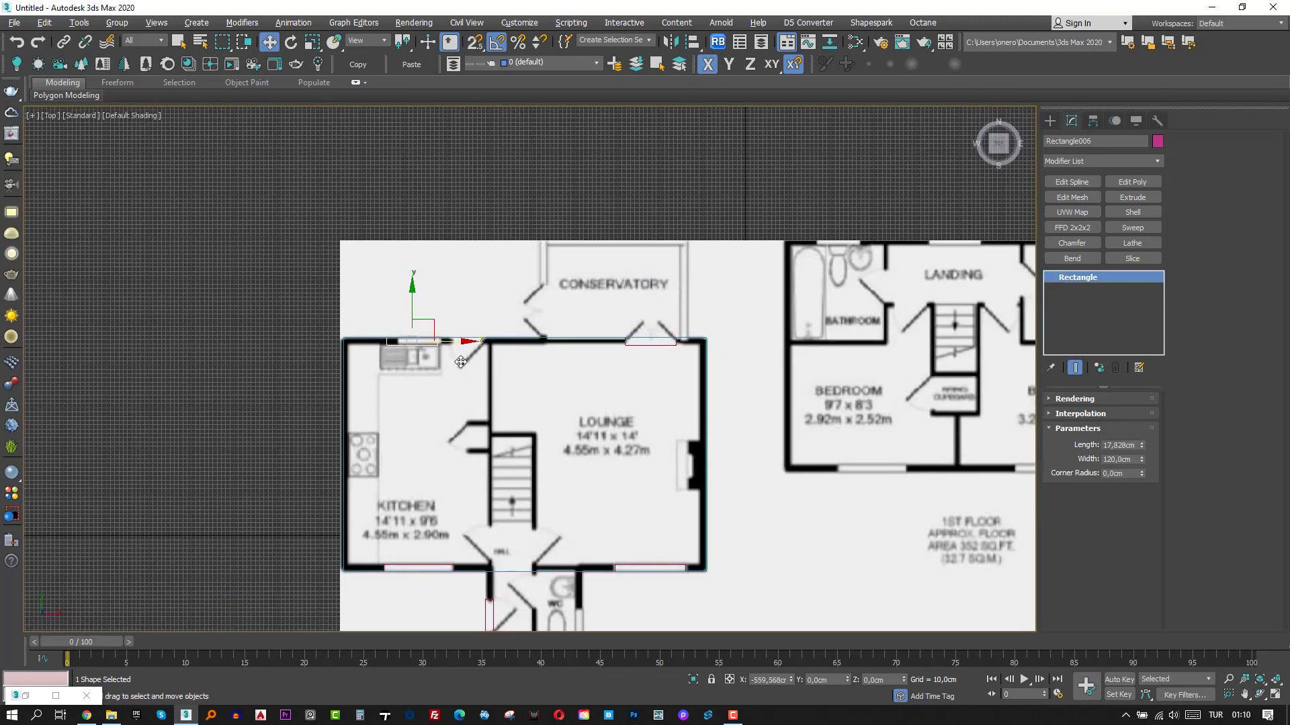
left_click(651, 415)
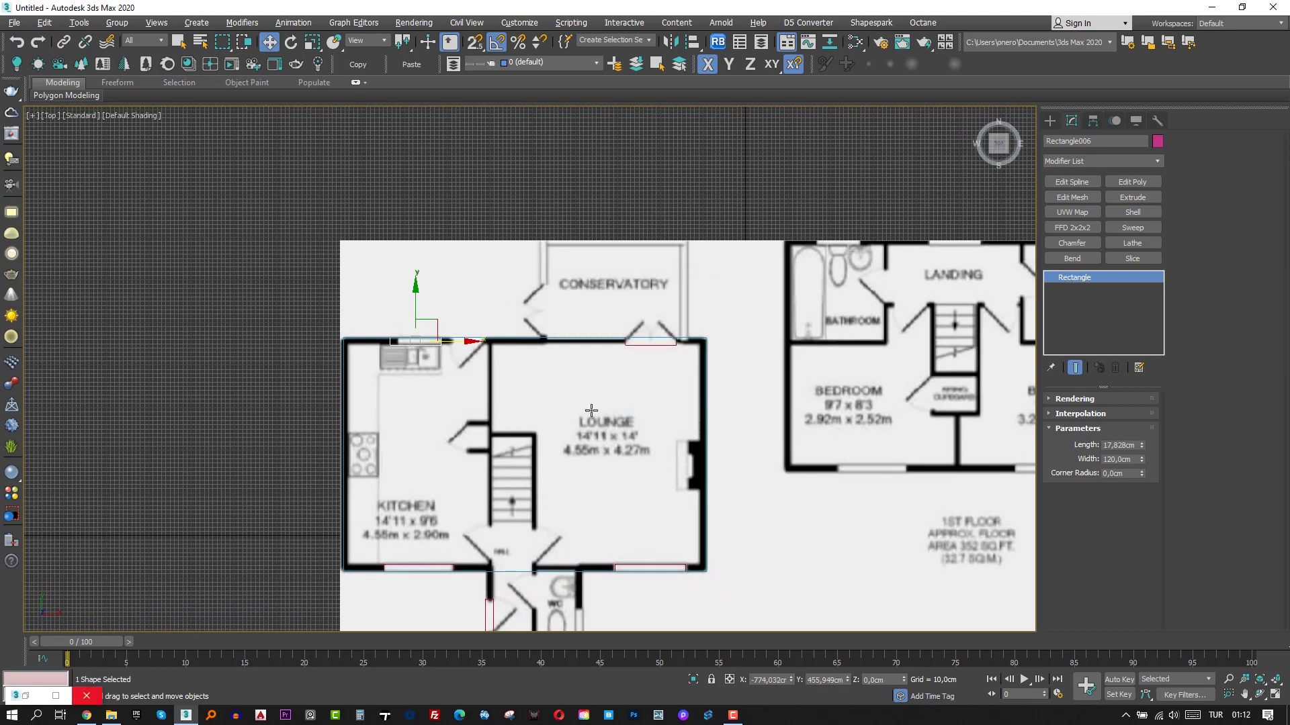
scroll(399, 338, "up", 5)
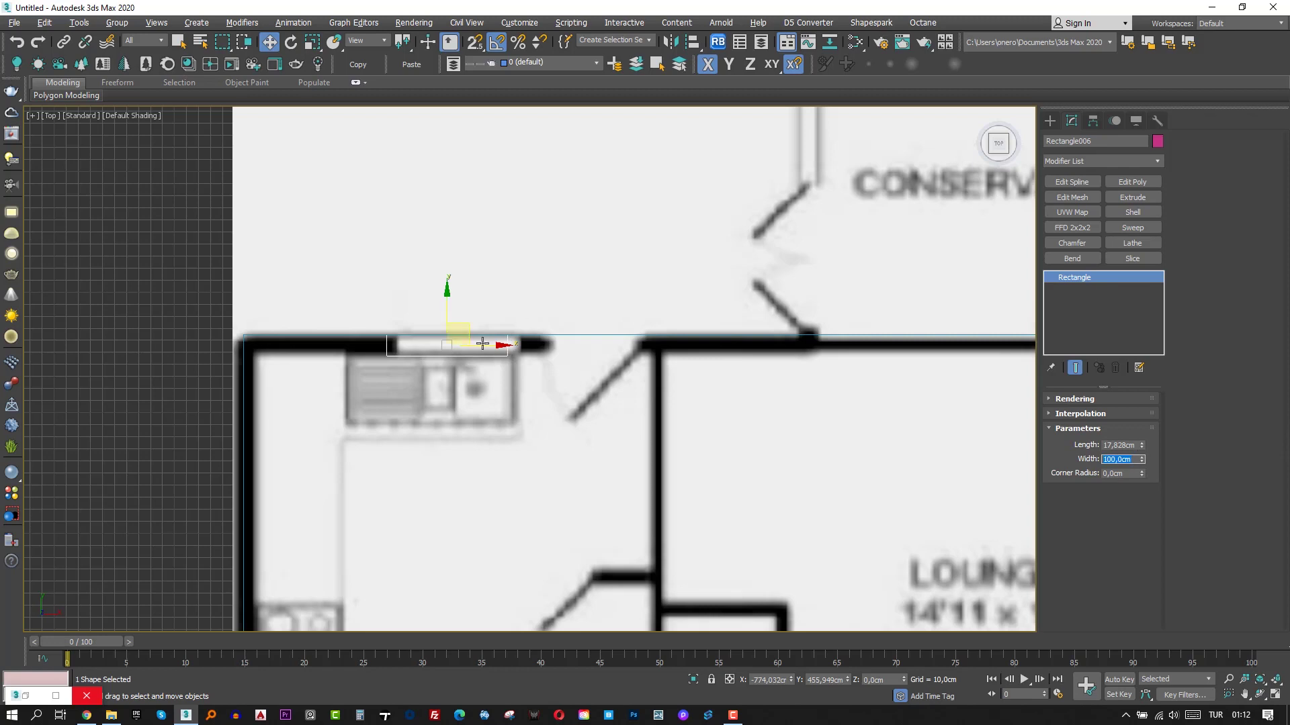
scroll(483, 344, "up", 2)
Clone the kitchen sink window rectangle along X onto the adjacent kitchen door as a copy and set its width to 80 cm.
left_click_drag(482, 345, 673, 346, "shift")
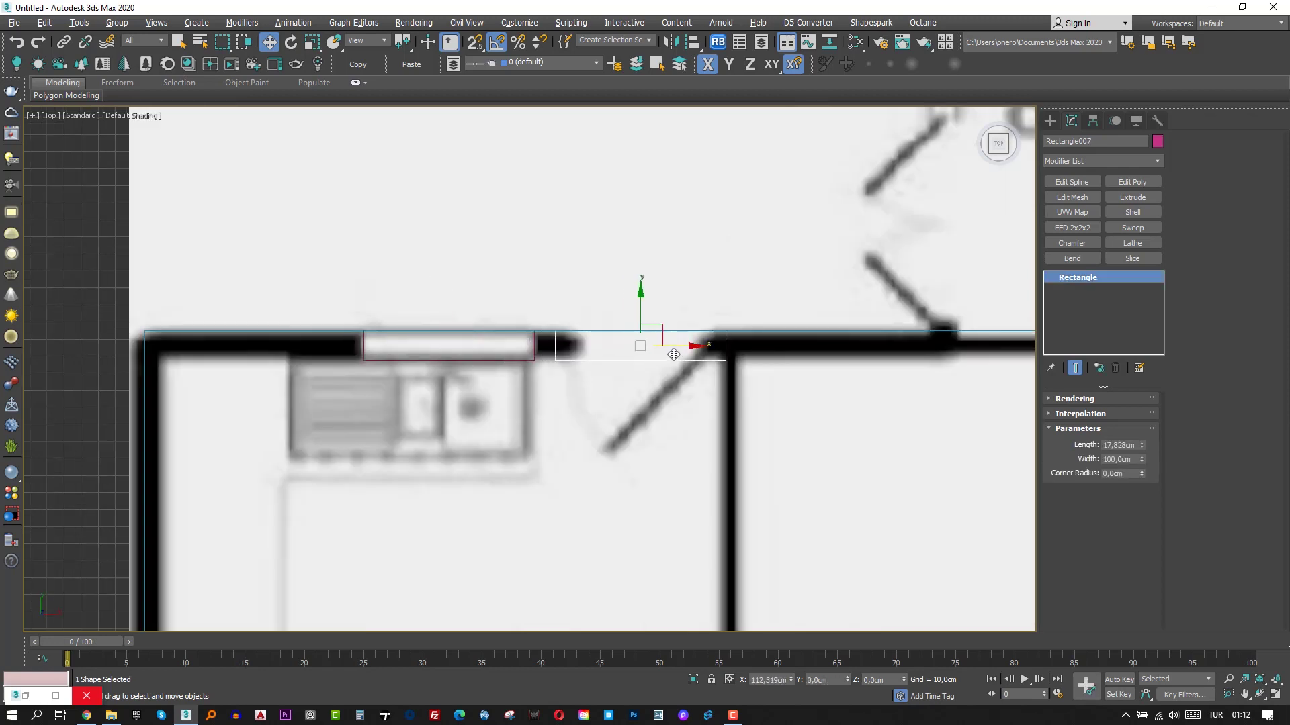
left_click(649, 415)
double_click(1133, 458)
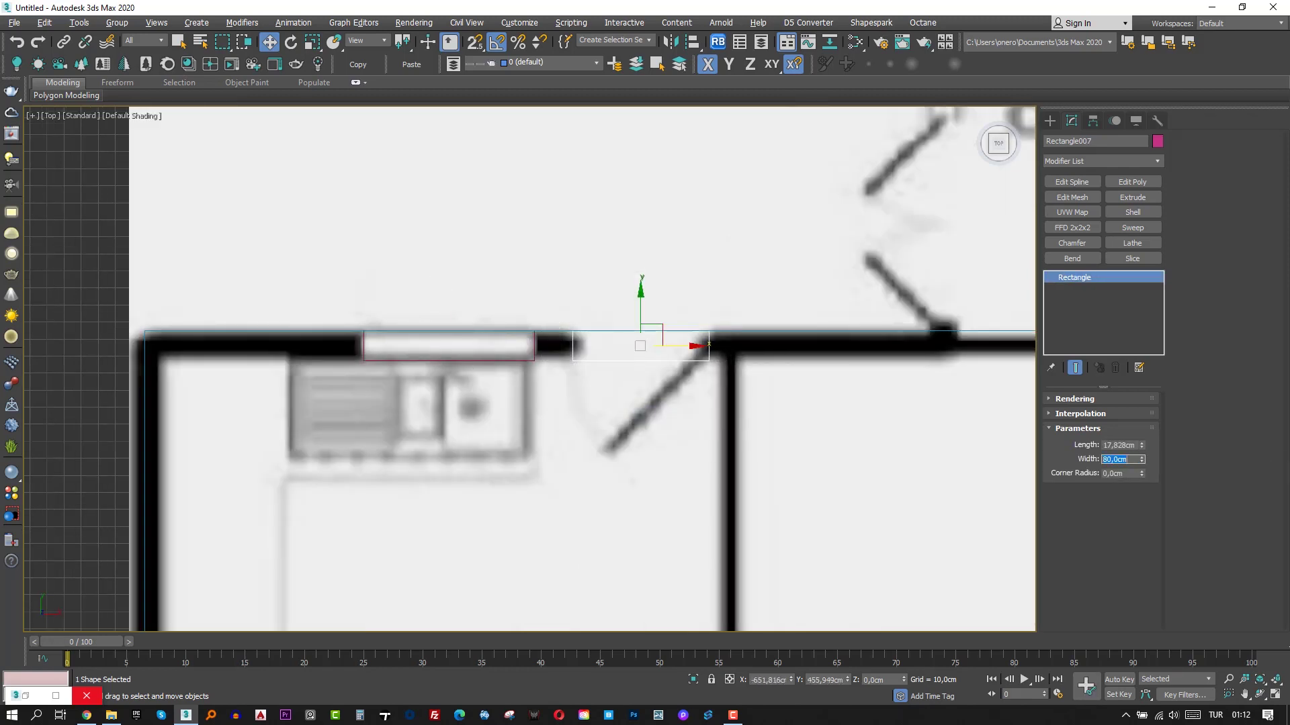
scroll(642, 469, "down", 3)
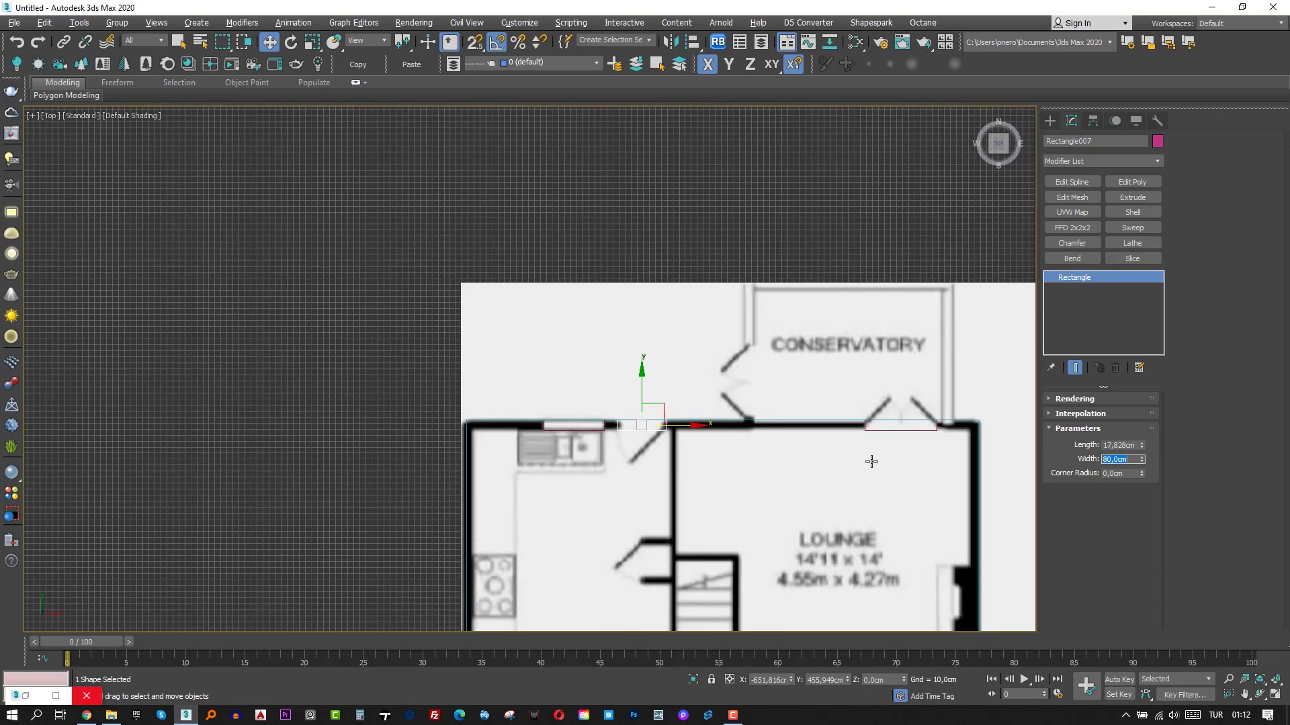
Clone the kitchen's lower window rectangle along X onto the opening between the hall and the porch as a copy.
middle_click_drag(729, 625, 660, 417)
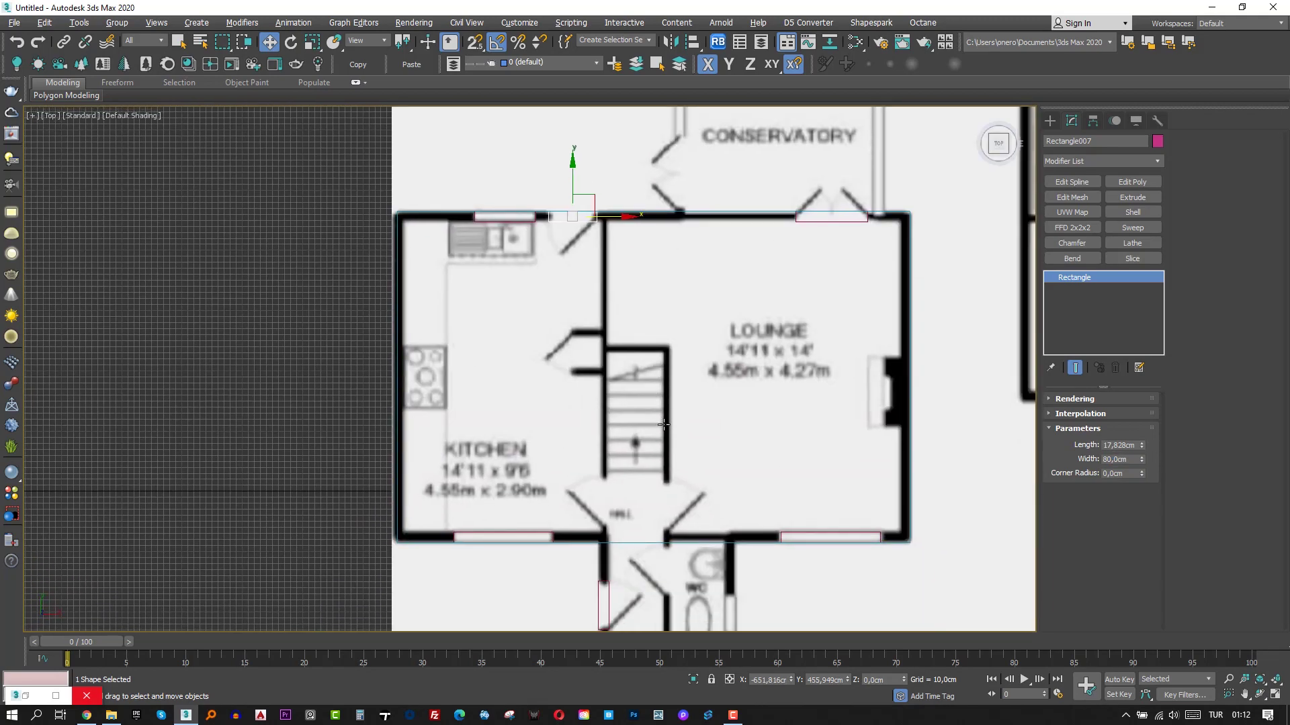
middle_click_drag(638, 591, 631, 495)
scroll(630, 495, "up", 2)
left_click(466, 413)
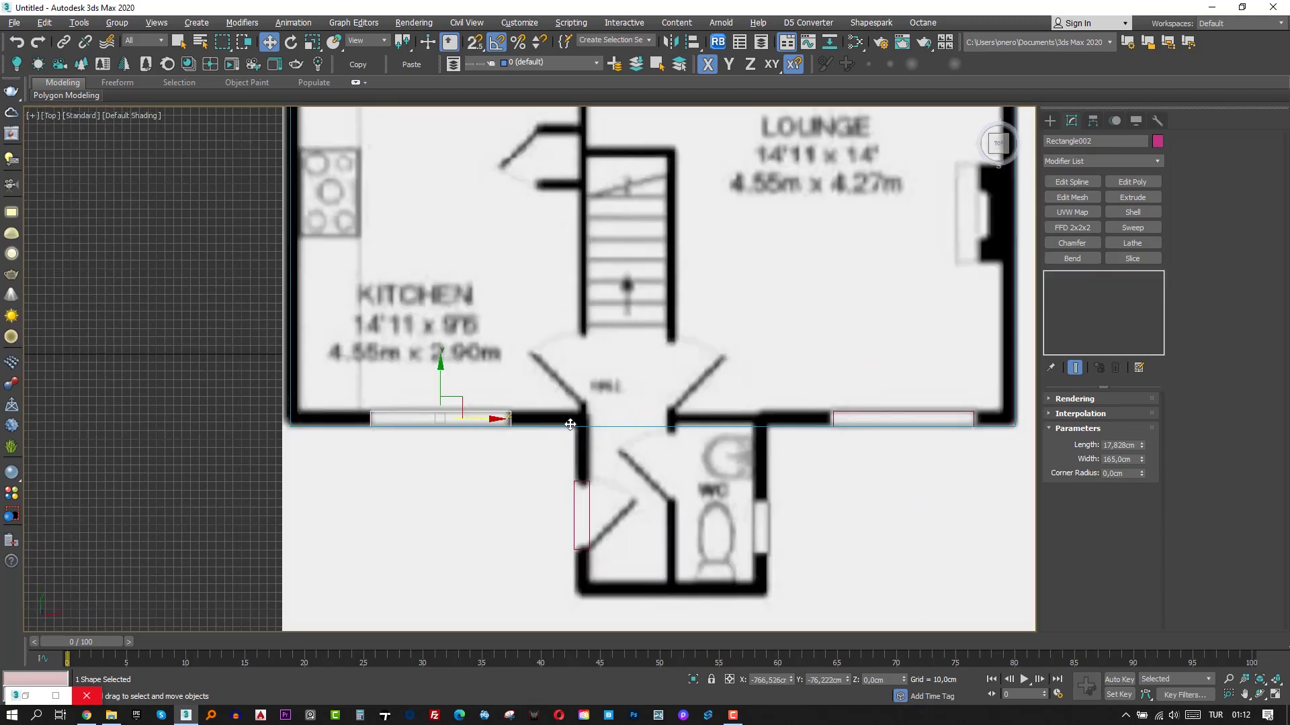
left_click_drag(570, 425, 666, 432, "shift")
left_click(655, 419)
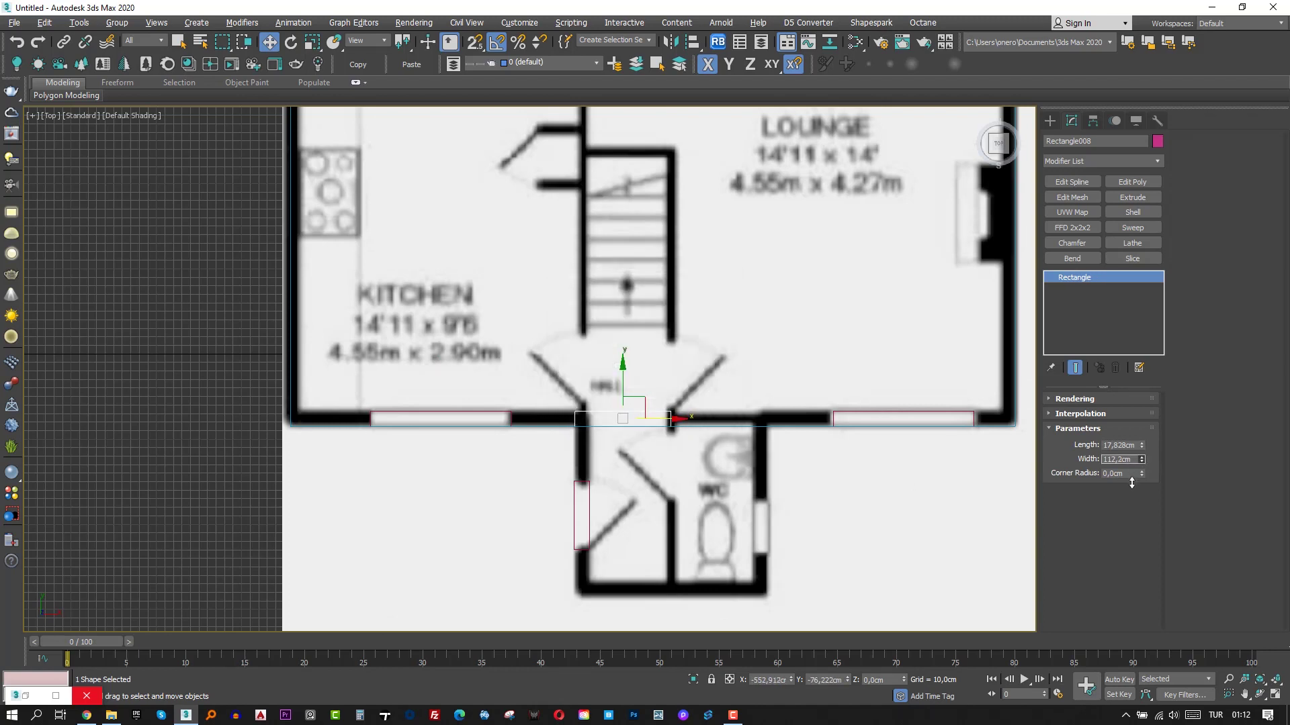
Set the hall opening rectangle's width to 90 cm and shift it along X to centre it in the opening.
key("Return")
scroll(672, 407, "up", 2)
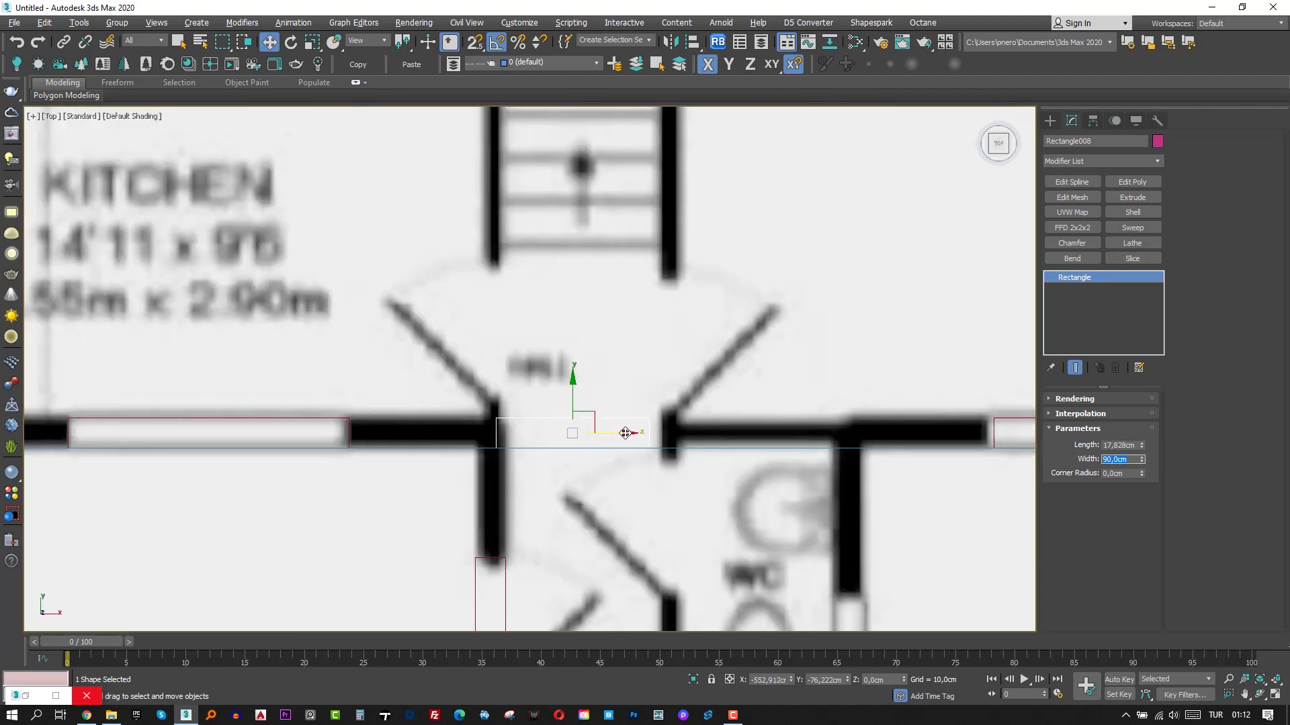
left_click_drag(625, 434, 634, 436)
scroll(633, 438, "down", 2)
Clone the porch door rectangle along X onto the WC window as a copy, set its width to 60 cm and align it vertically.
middle_click_drag(601, 553, 586, 455)
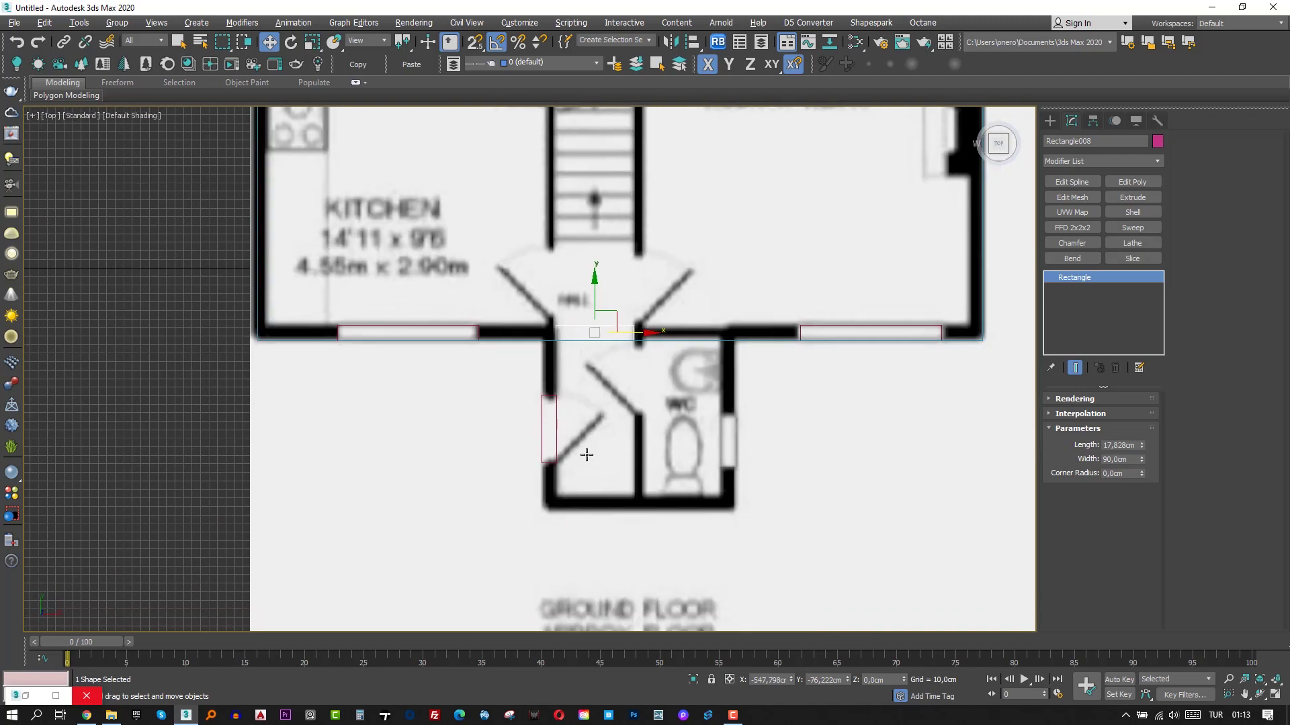
left_click(552, 444)
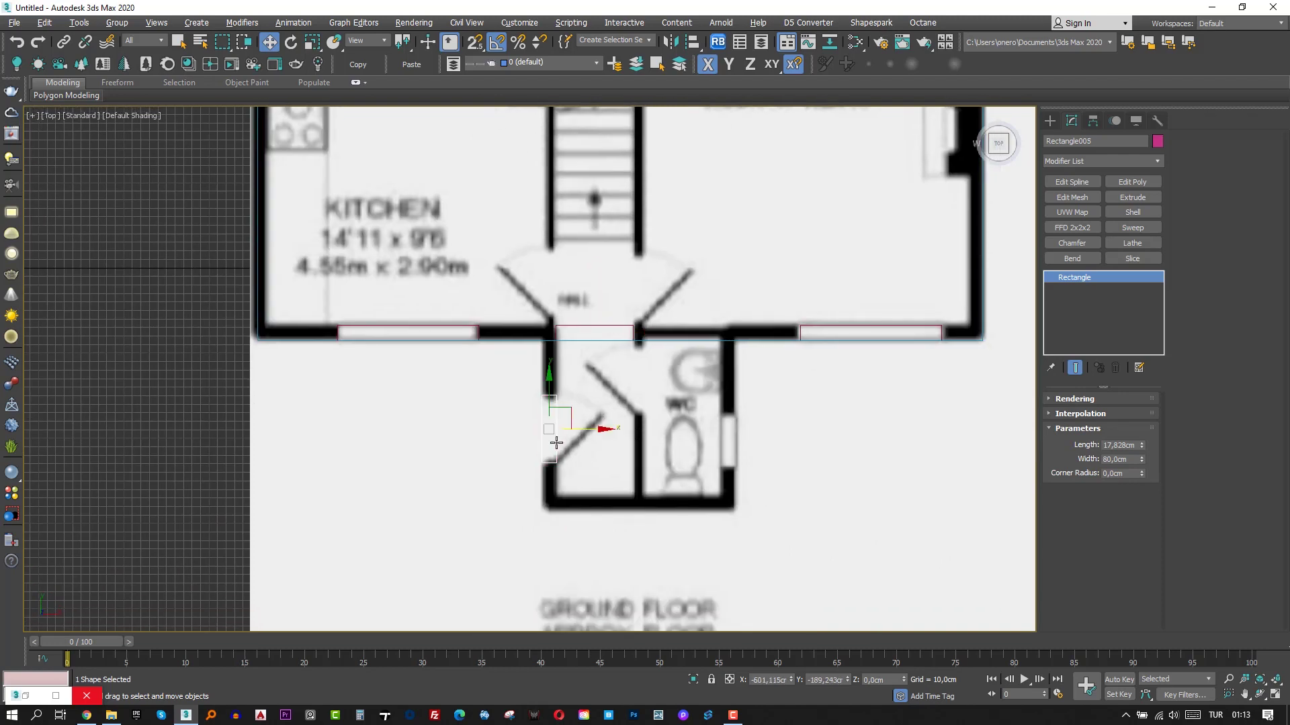
left_click_drag(585, 433, 762, 434, "shift")
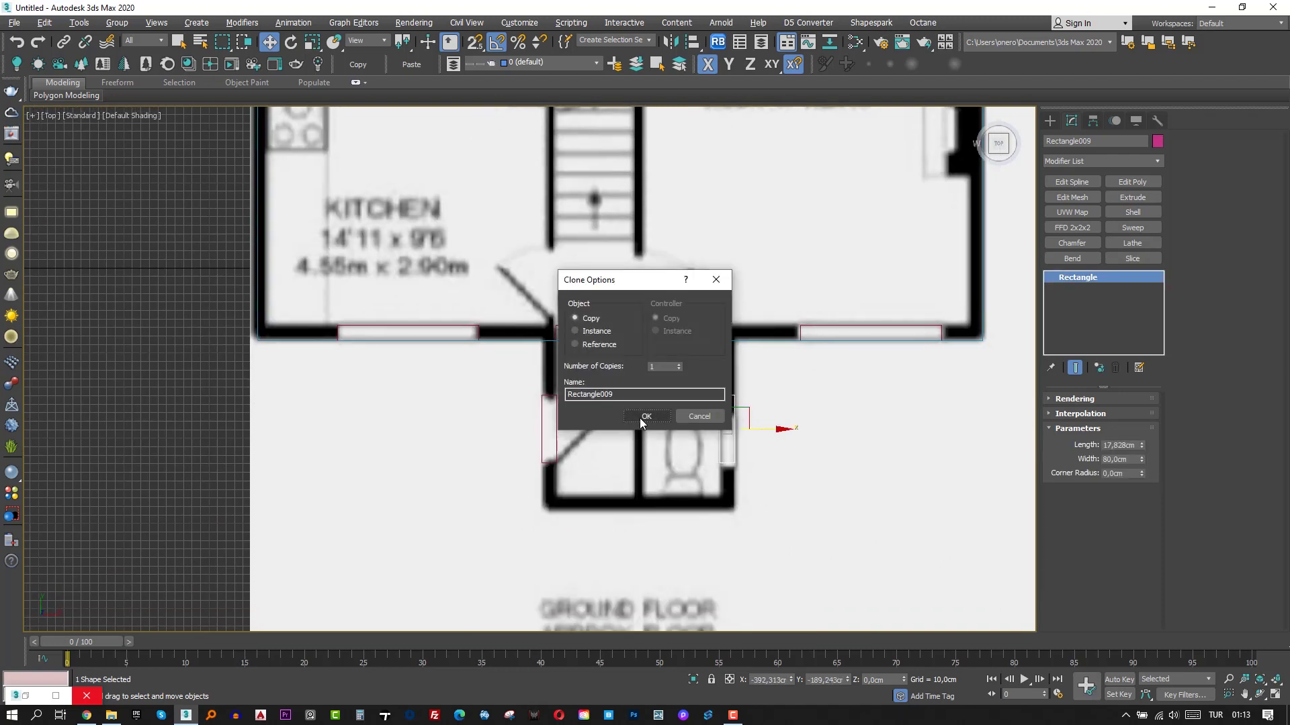
left_click(637, 418)
scroll(712, 456, "up", 2)
left_click_drag(738, 380, 738, 399)
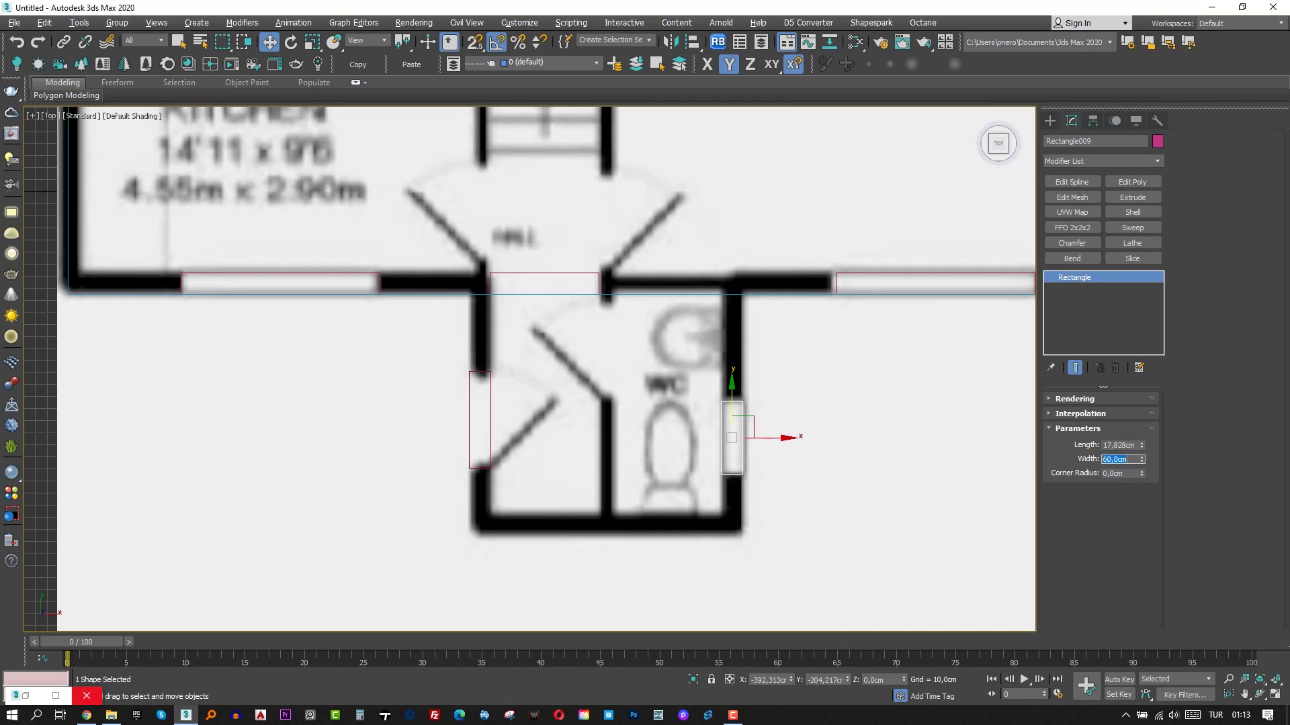
scroll(662, 454, "down", 2)
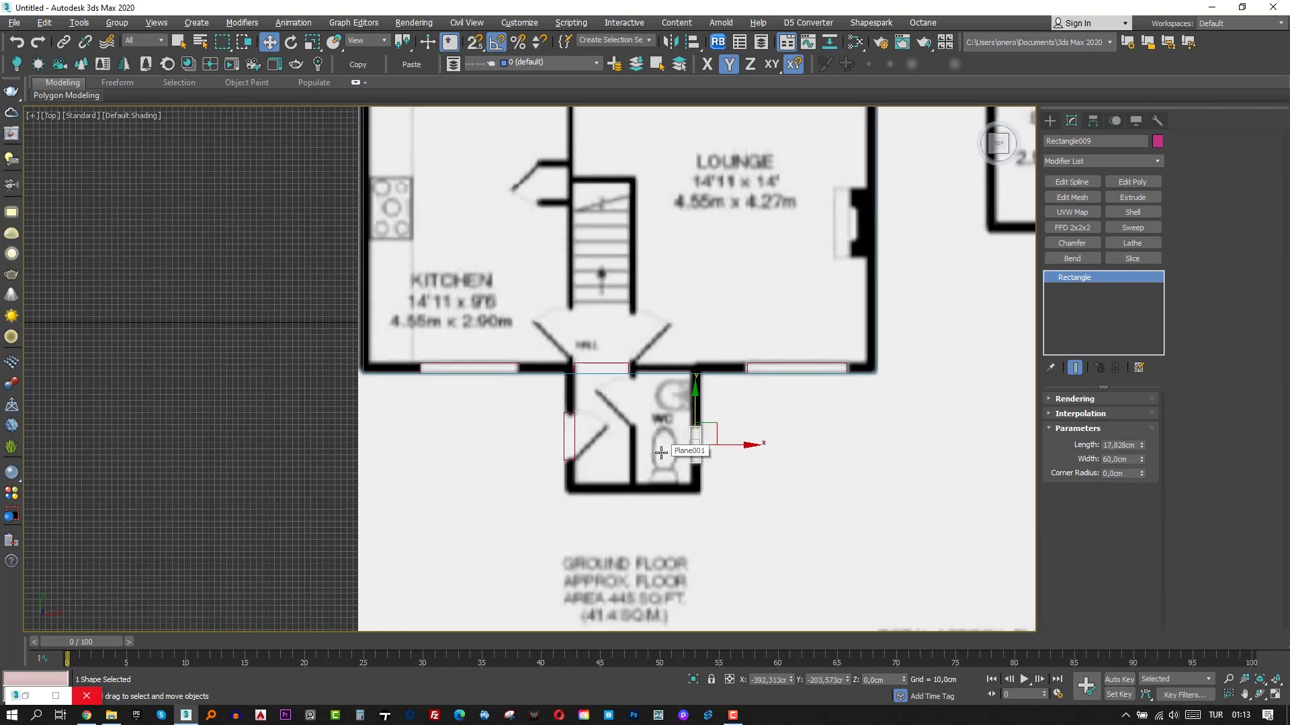
Draw a rectangle around the outer walls of the porch and WC block.
scroll(668, 461, "down", 2)
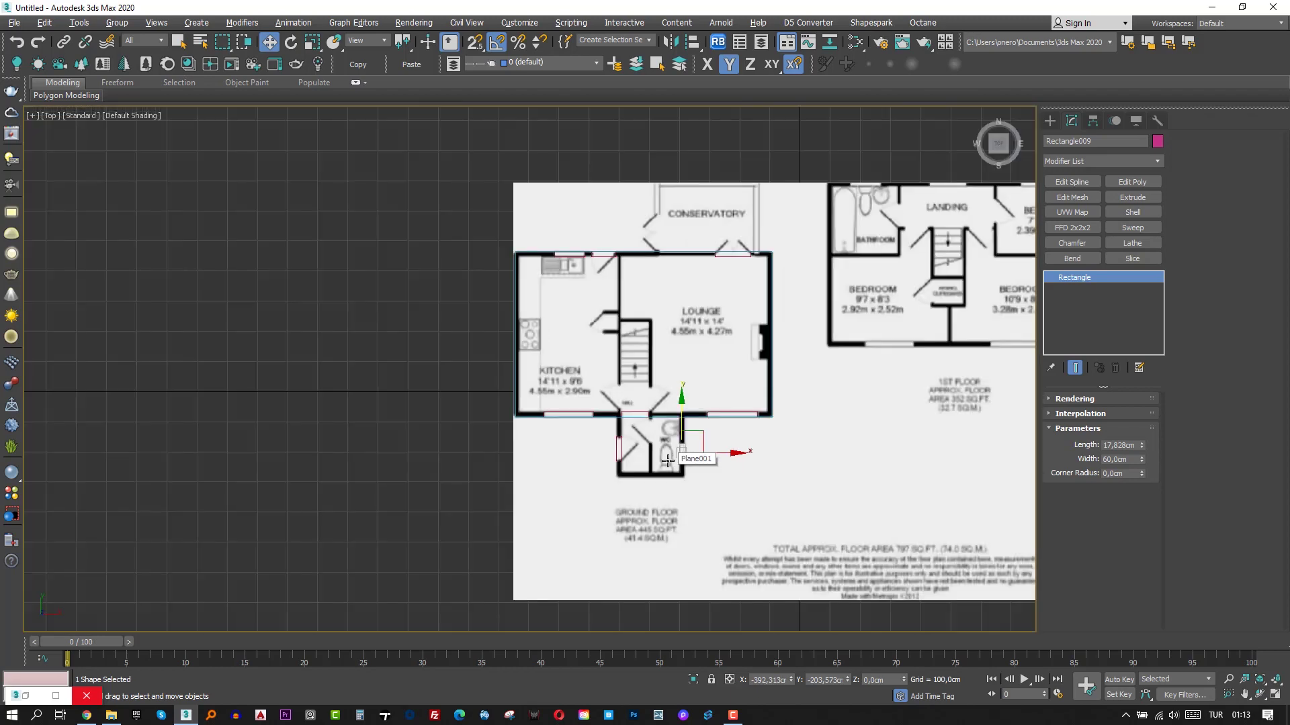
scroll(668, 461, "up", 2)
scroll(672, 408, "up", 2)
left_click(1050, 120)
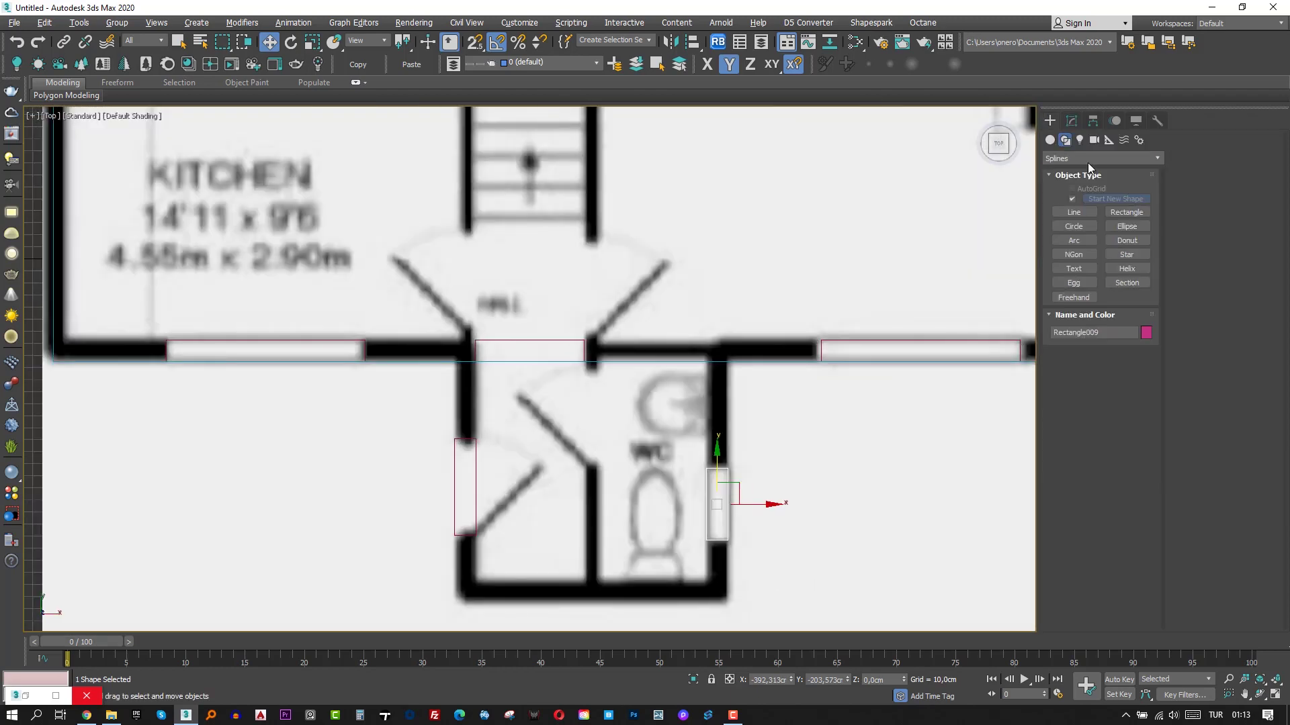
left_click_drag(730, 600, 454, 363)
scroll(490, 403, "down", 2)
Snap the porch and WC rectangle vertically onto the lower edge of the main outer wall outline.
key("w")
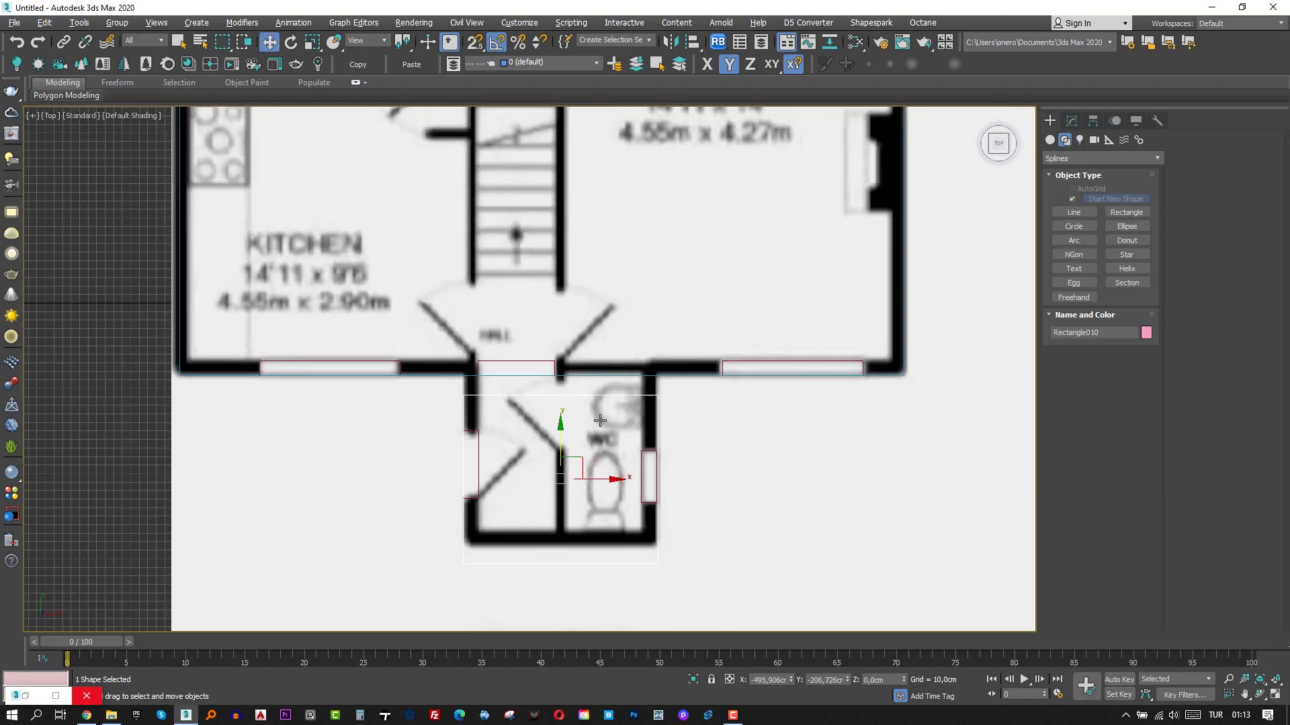
key("s")
scroll(537, 524, "up", 2)
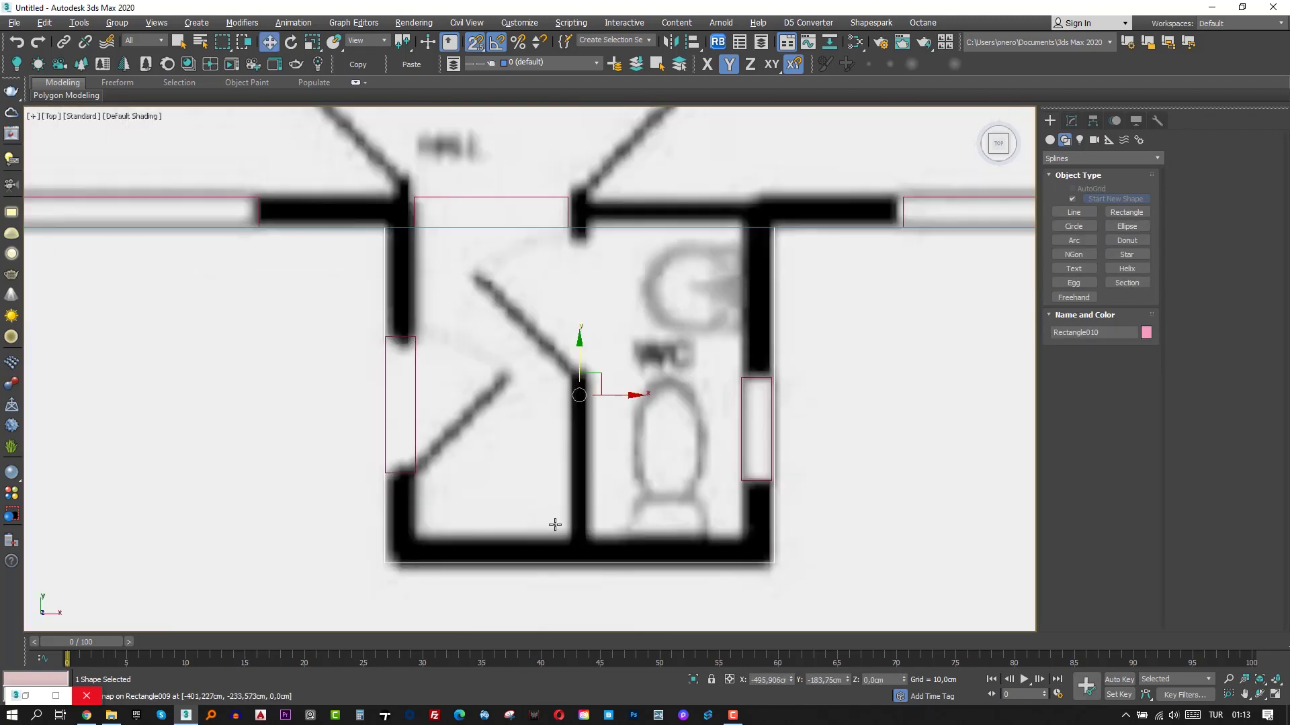
key("s")
Snap the porch door rectangle along X onto the left edge of the porch outline.
left_click(420, 421)
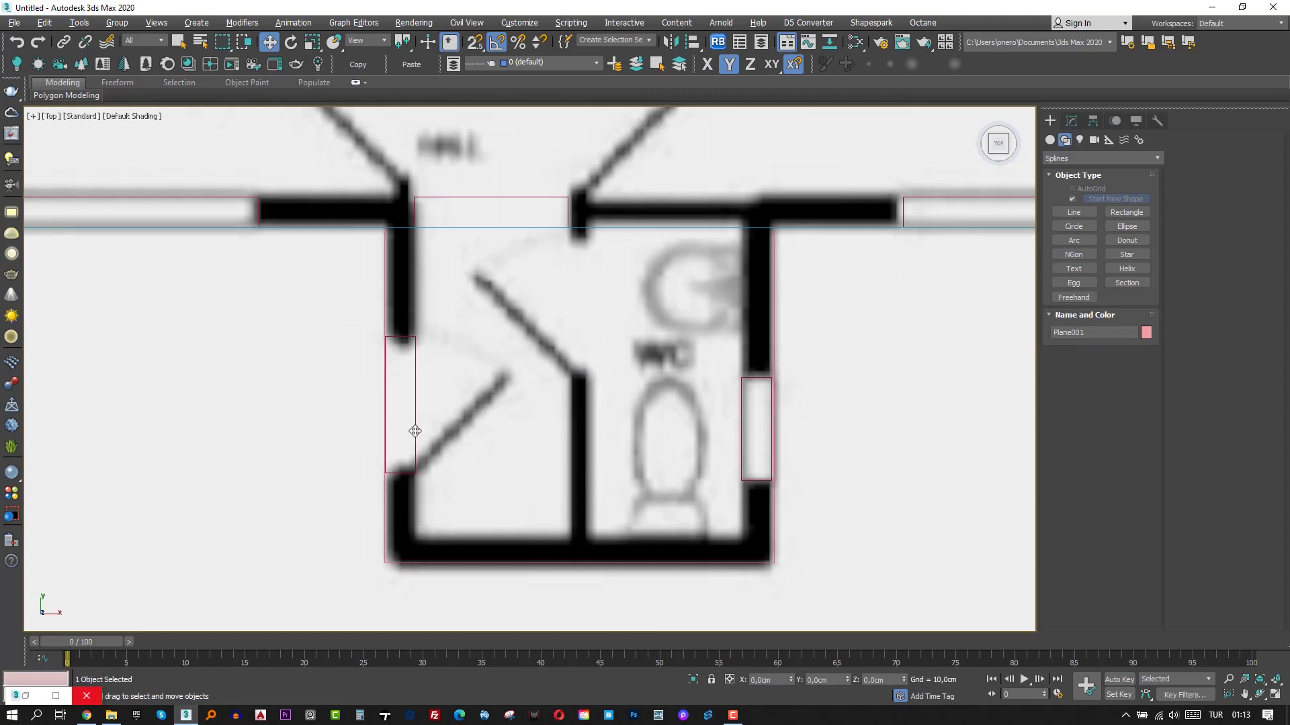
left_click(416, 431)
key("s")
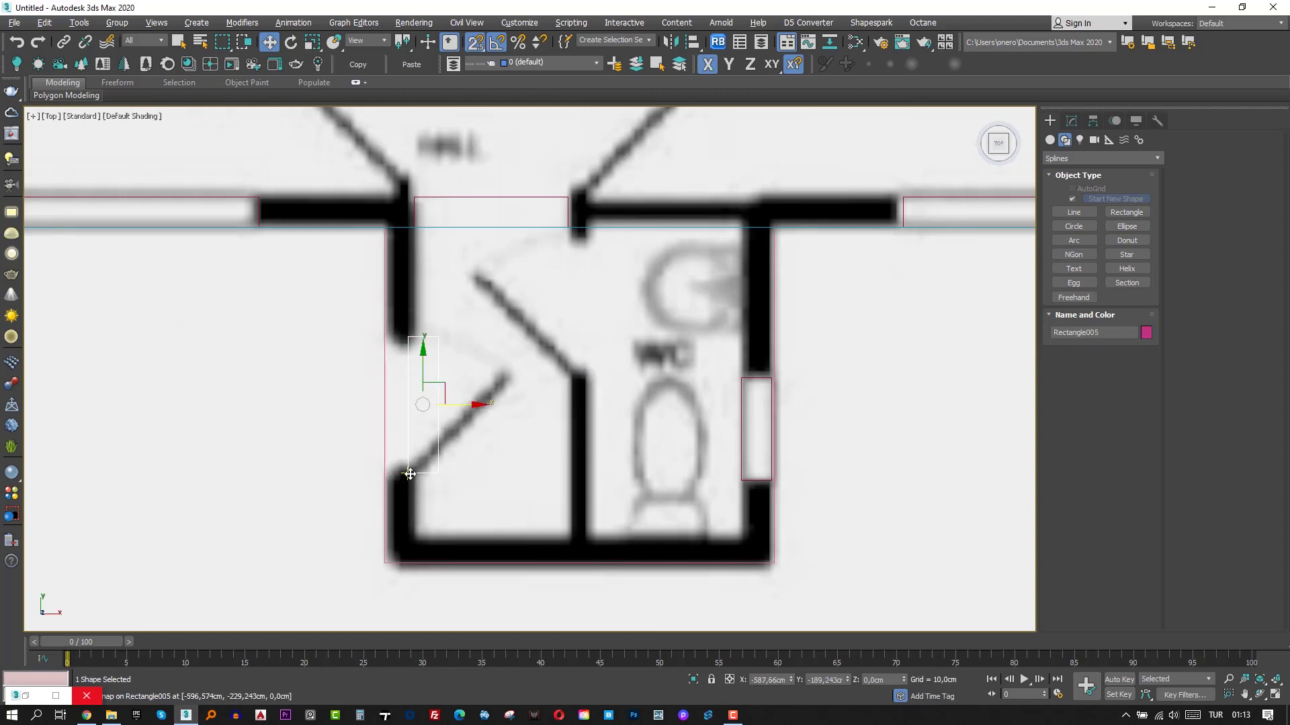
left_click_drag(411, 468, 383, 556)
key("s")
Snap the WC window rectangle along X onto the right edge of the porch outline.
left_click(734, 490)
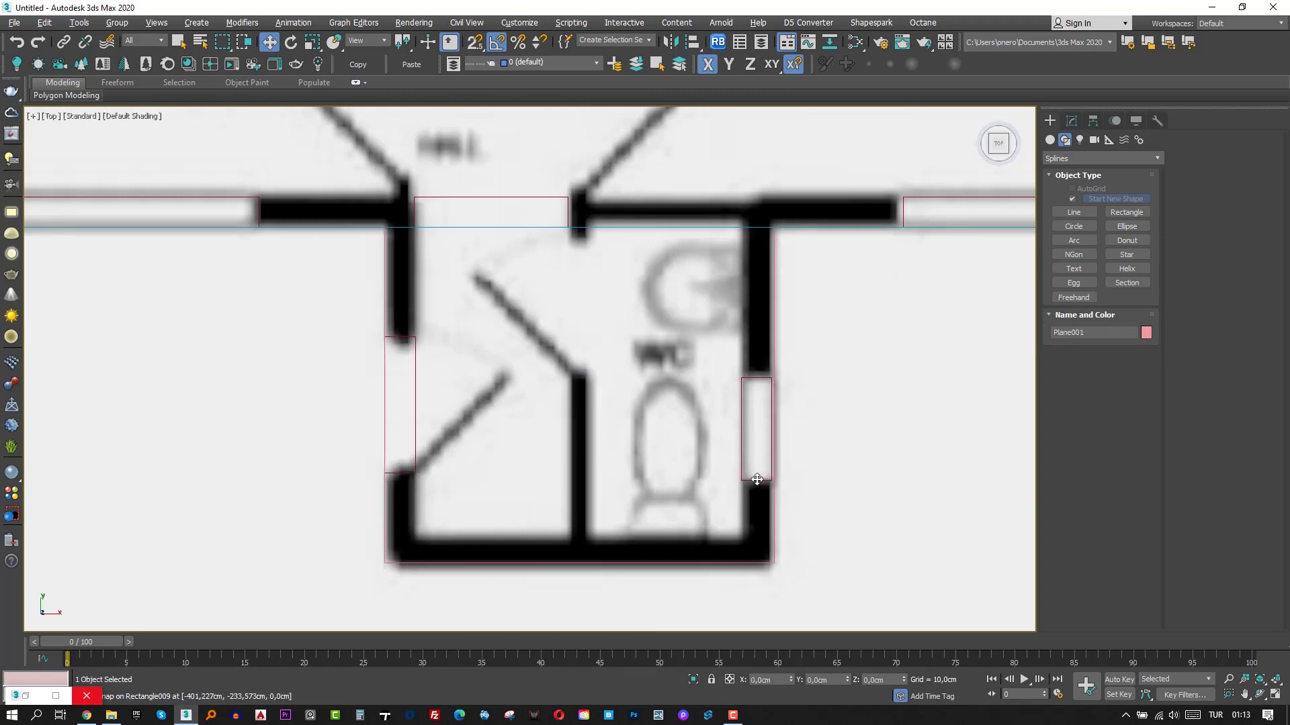
left_click(756, 478)
key("s")
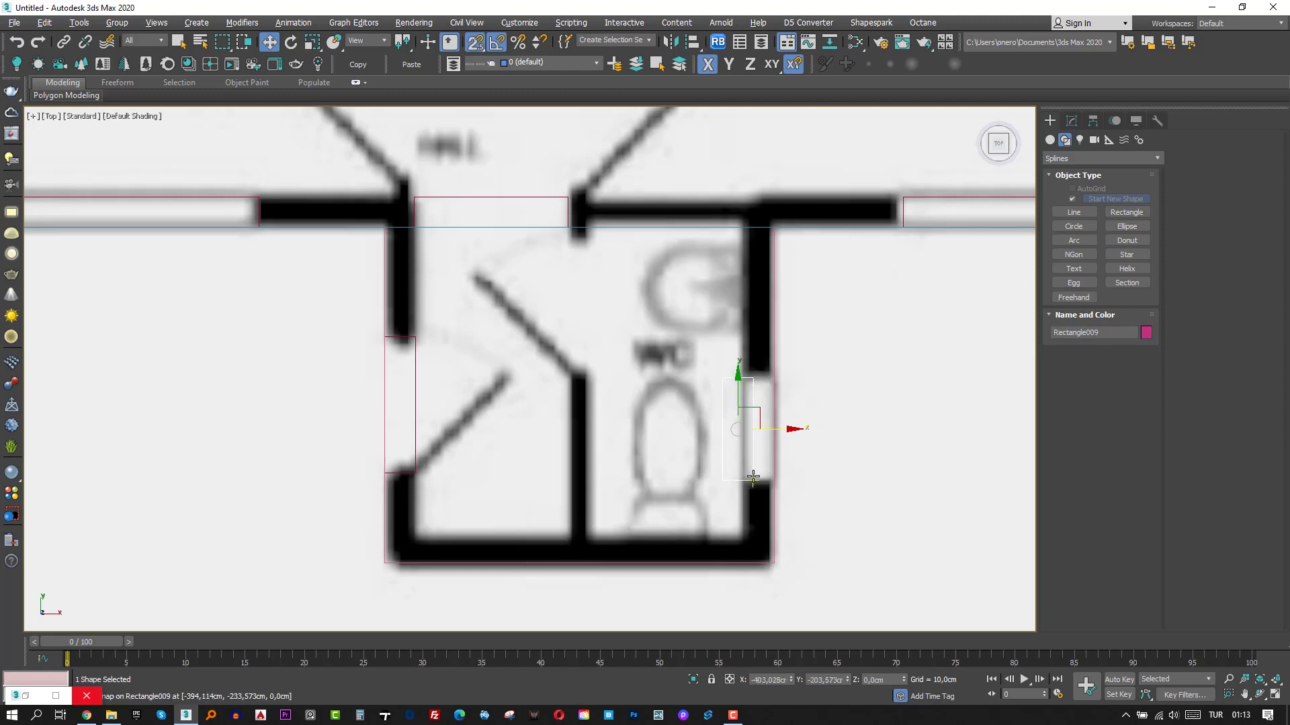
left_click_drag(756, 478, 776, 557)
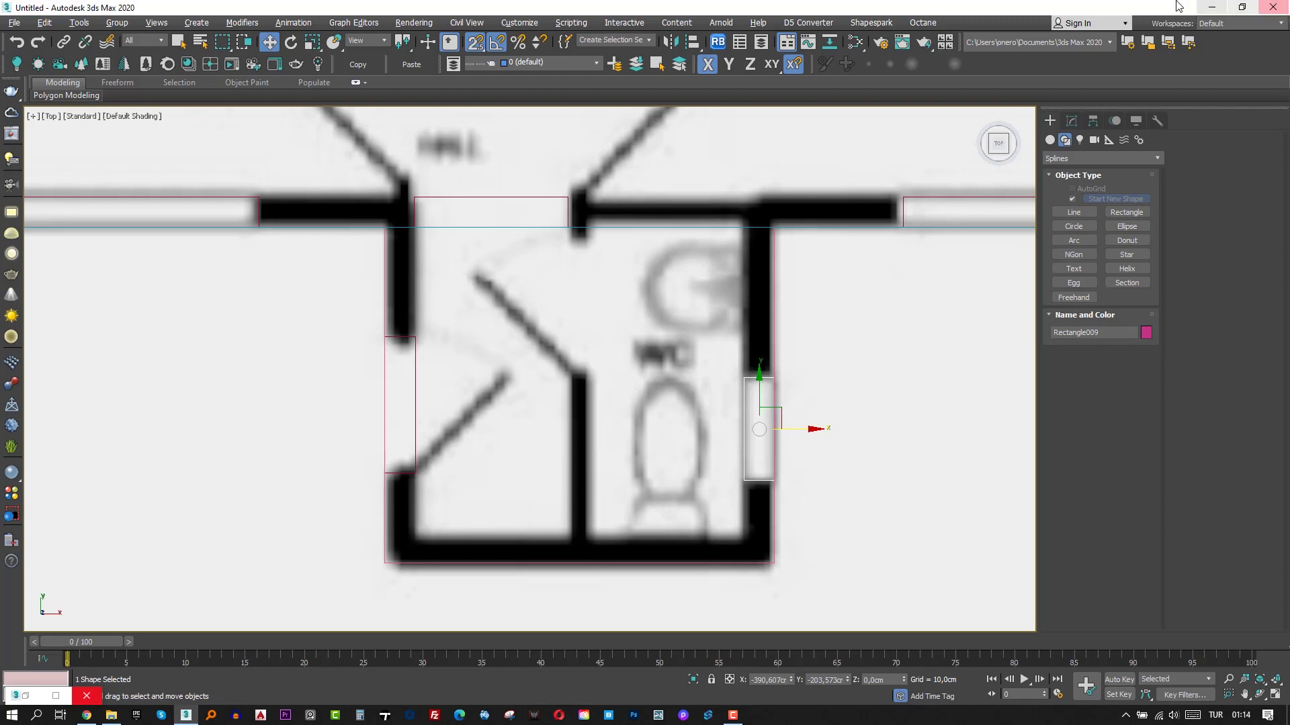
scroll(657, 301, "down", 2)
middle_click_drag(656, 301, 593, 395)
scroll(593, 395, "down", 4)
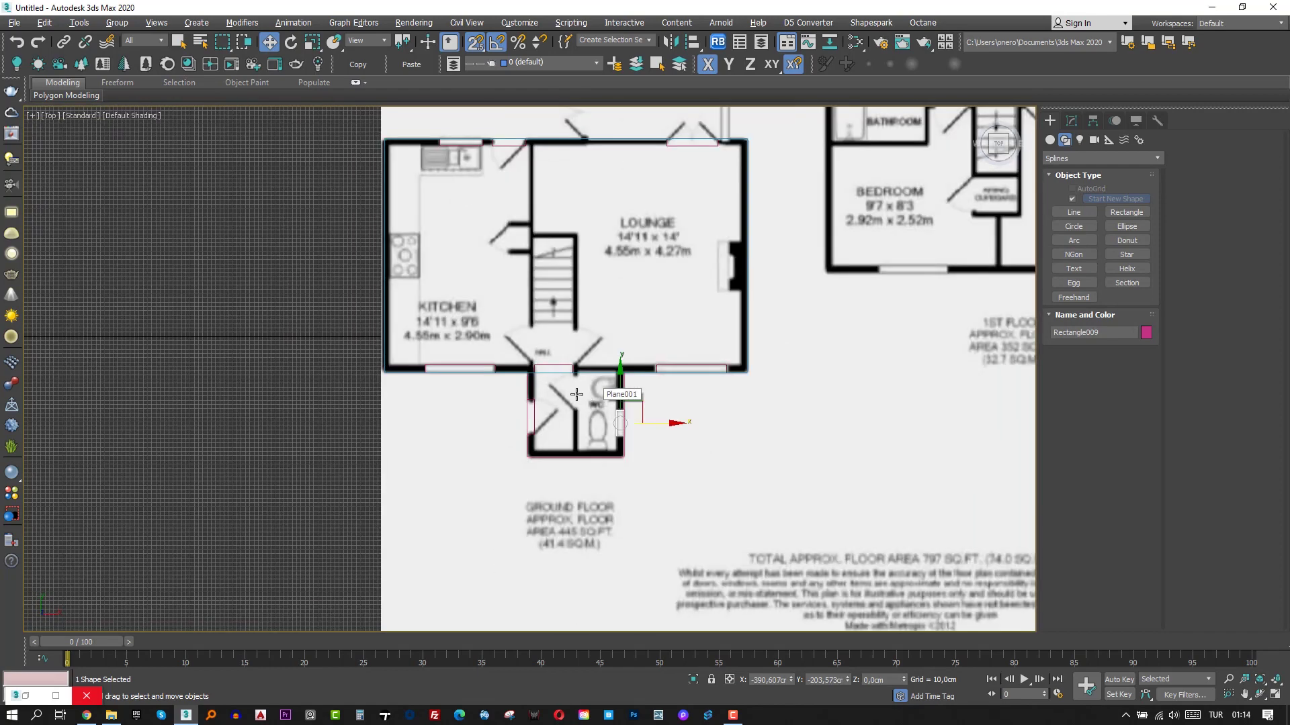
Open the parameters of the window rectangle in the lounge's front wall.
scroll(576, 395, "up", 3)
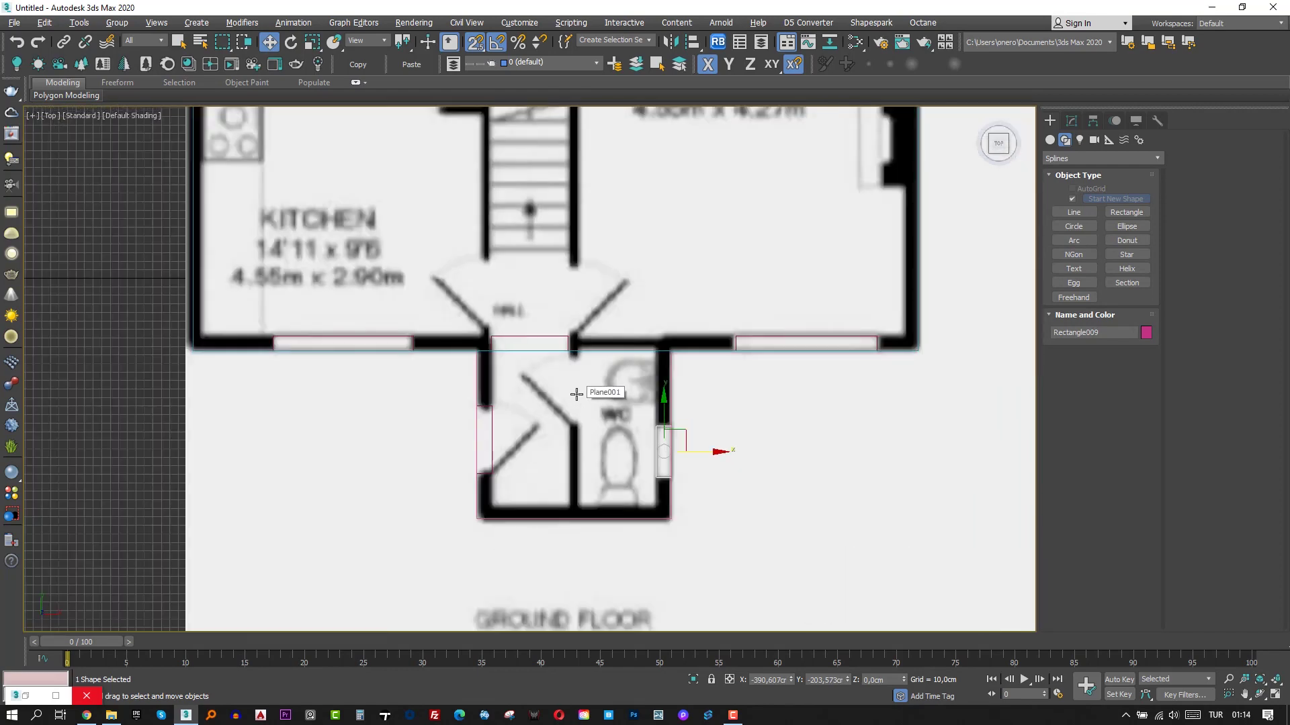
left_click(802, 338)
left_click(1072, 120)
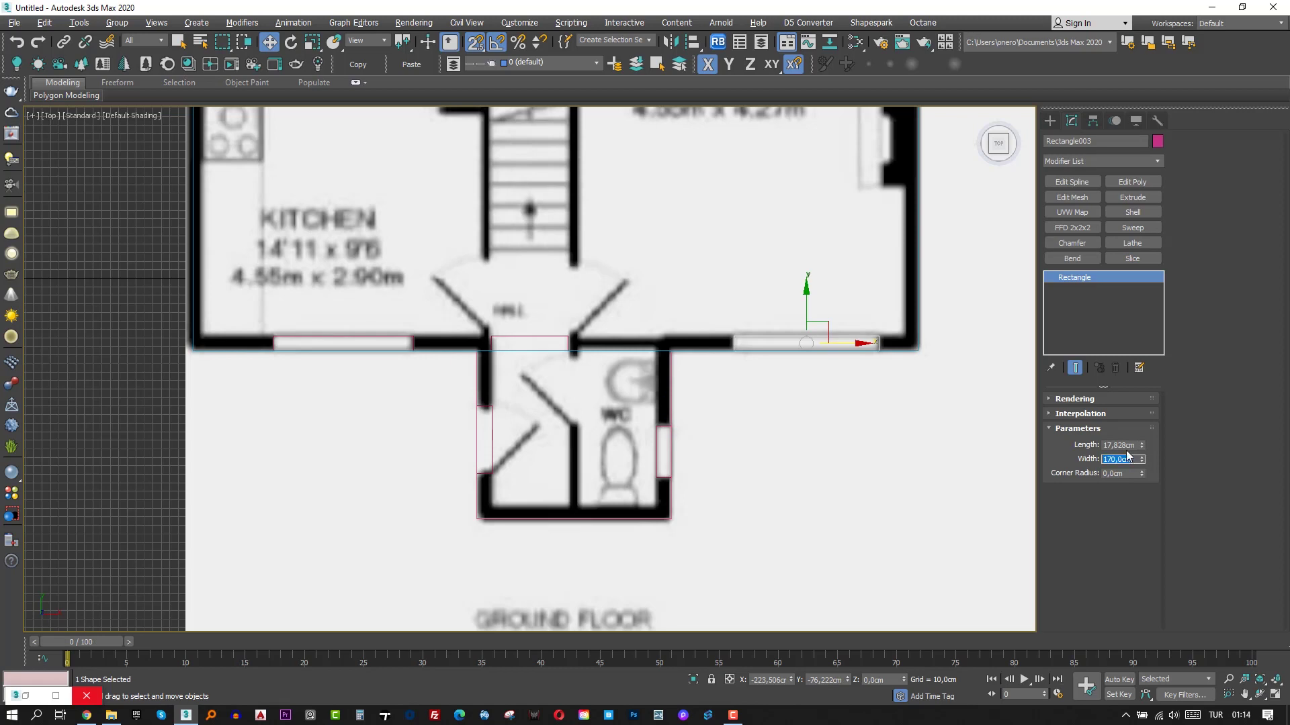
Refine the main outer wall outline with extra vertices at the front window corners and the porch junctions.
left_click(457, 350)
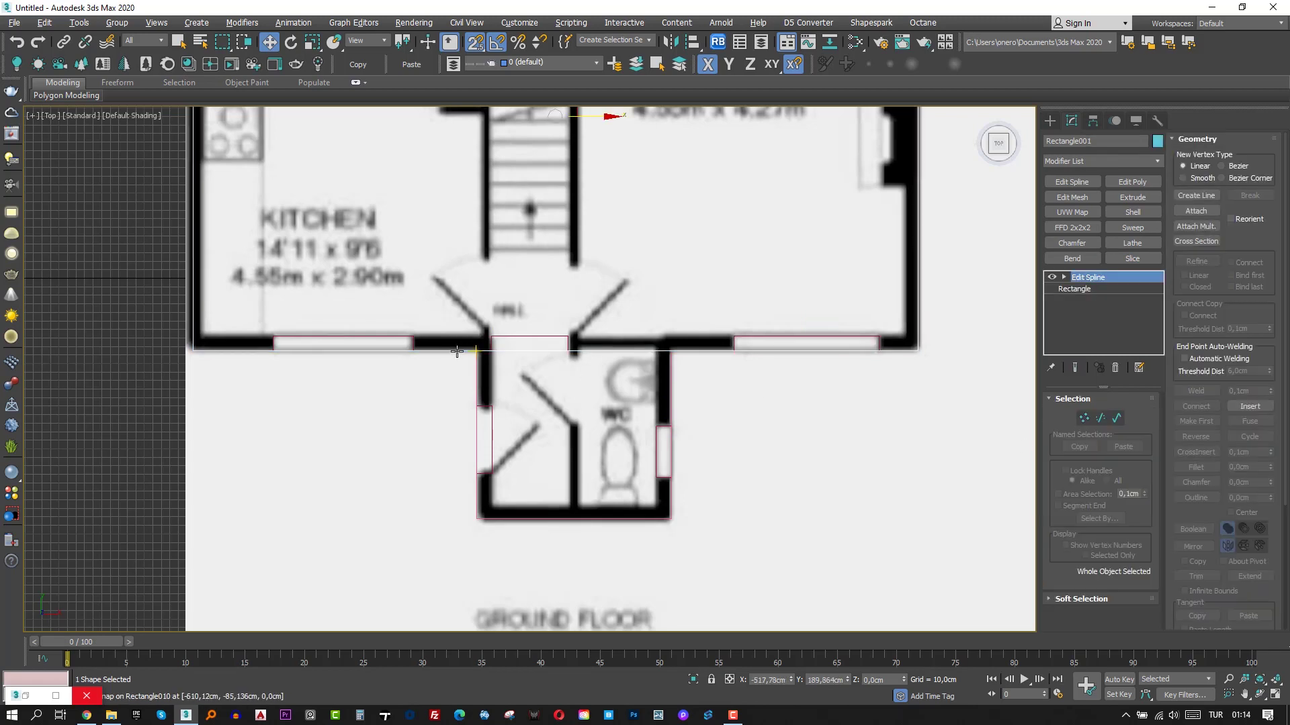
key("1")
left_click(1196, 261)
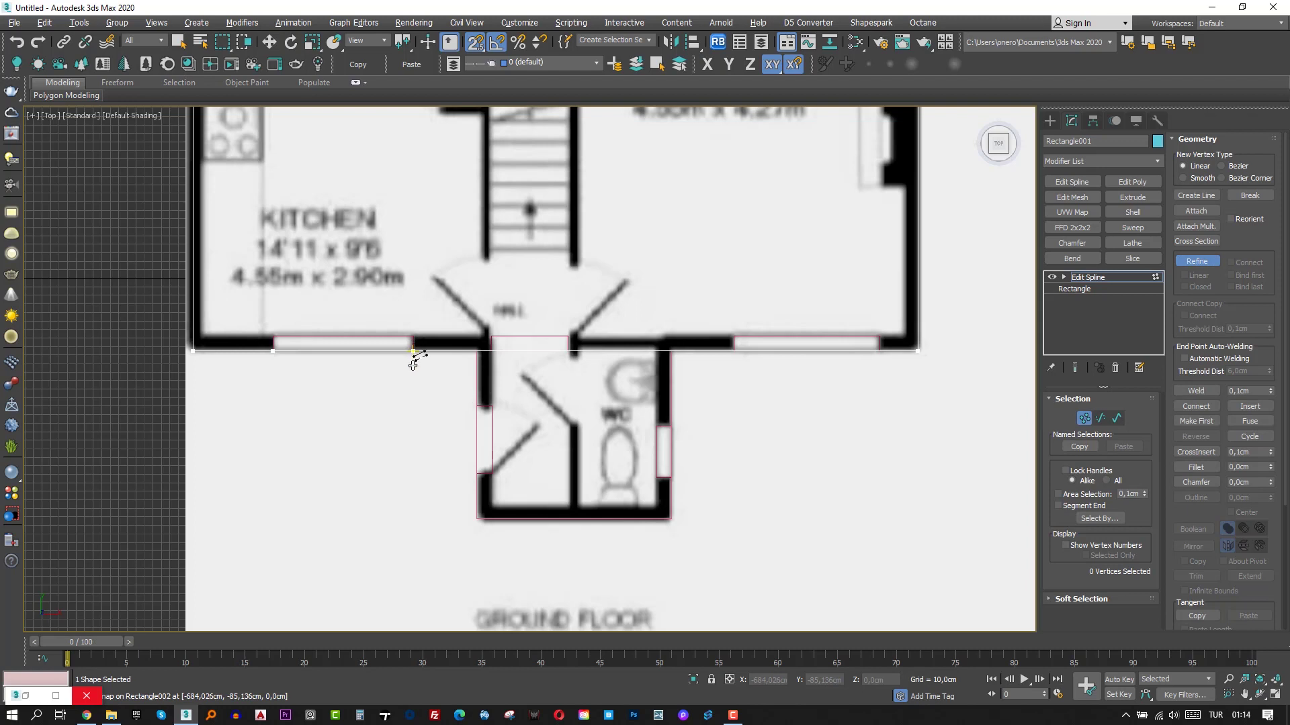
scroll(443, 392, "up", 2)
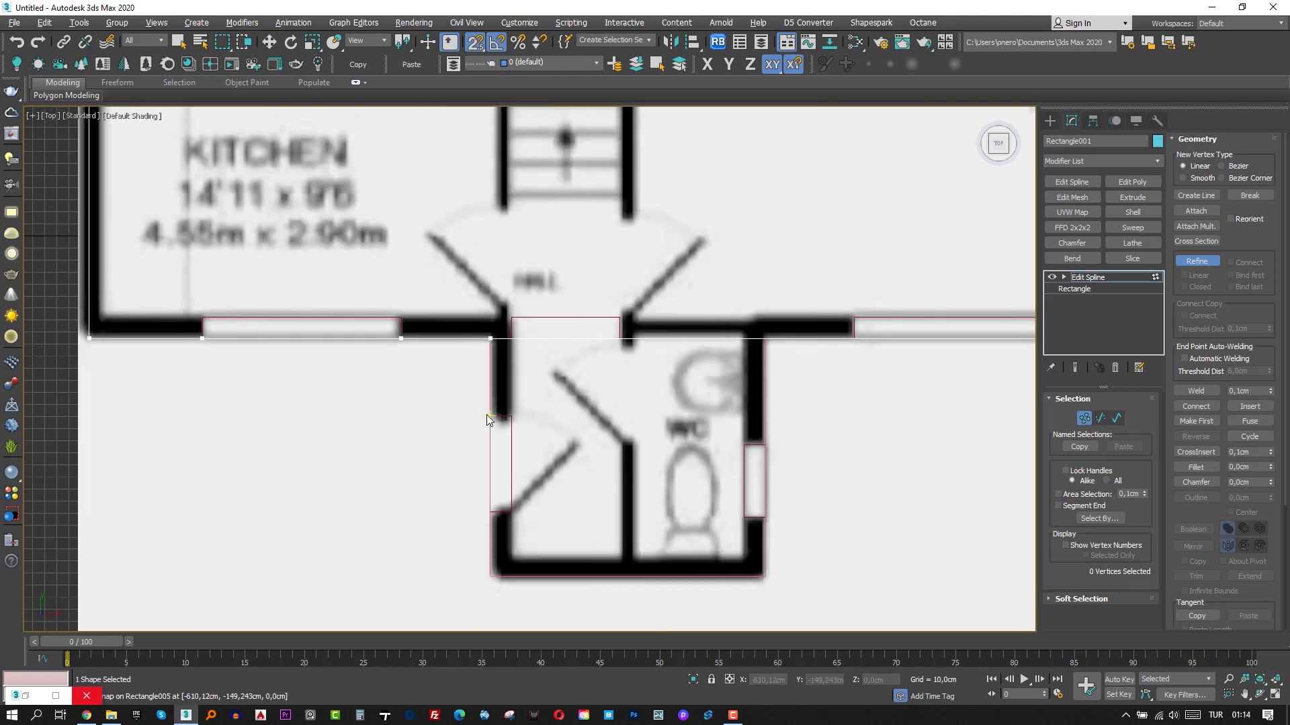
left_click(1196, 263)
scroll(388, 454, "down", 2)
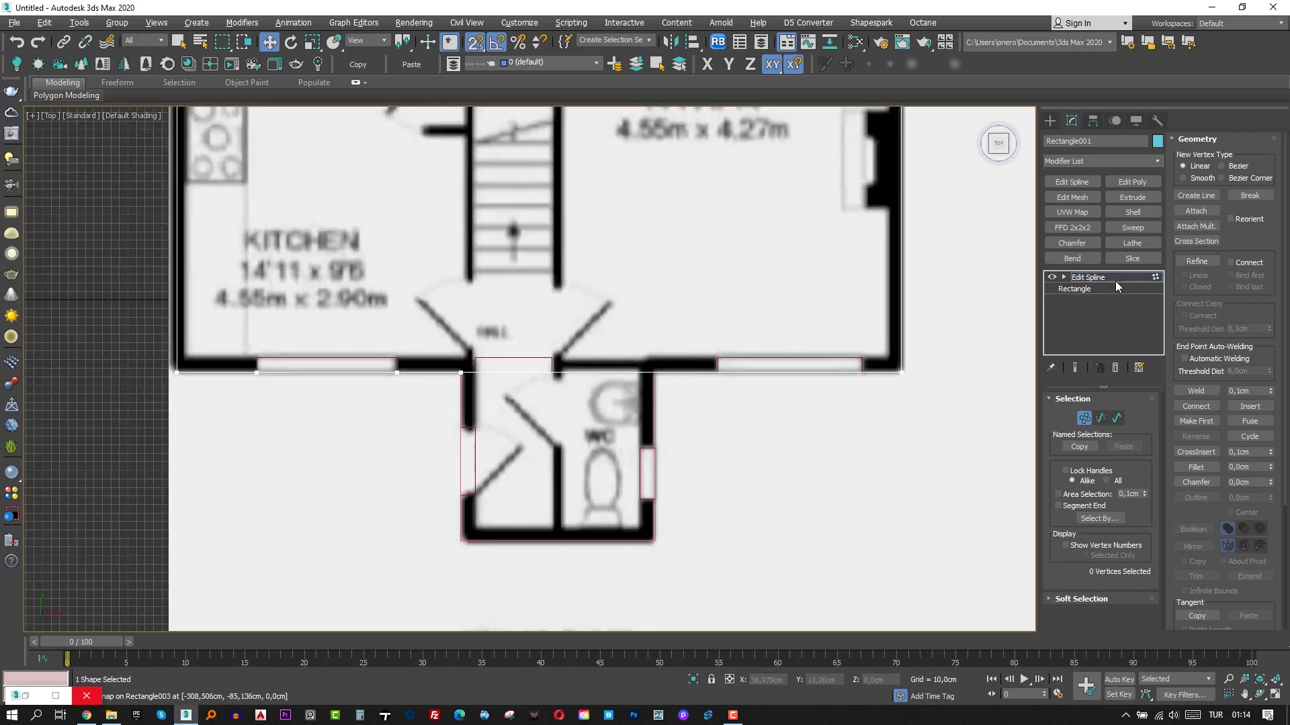
left_click(1115, 278)
Start a snapped line at the kitchen front window's corner and trace it around the porch and WC, including door and window corners.
left_click(1048, 122)
left_click(1074, 211)
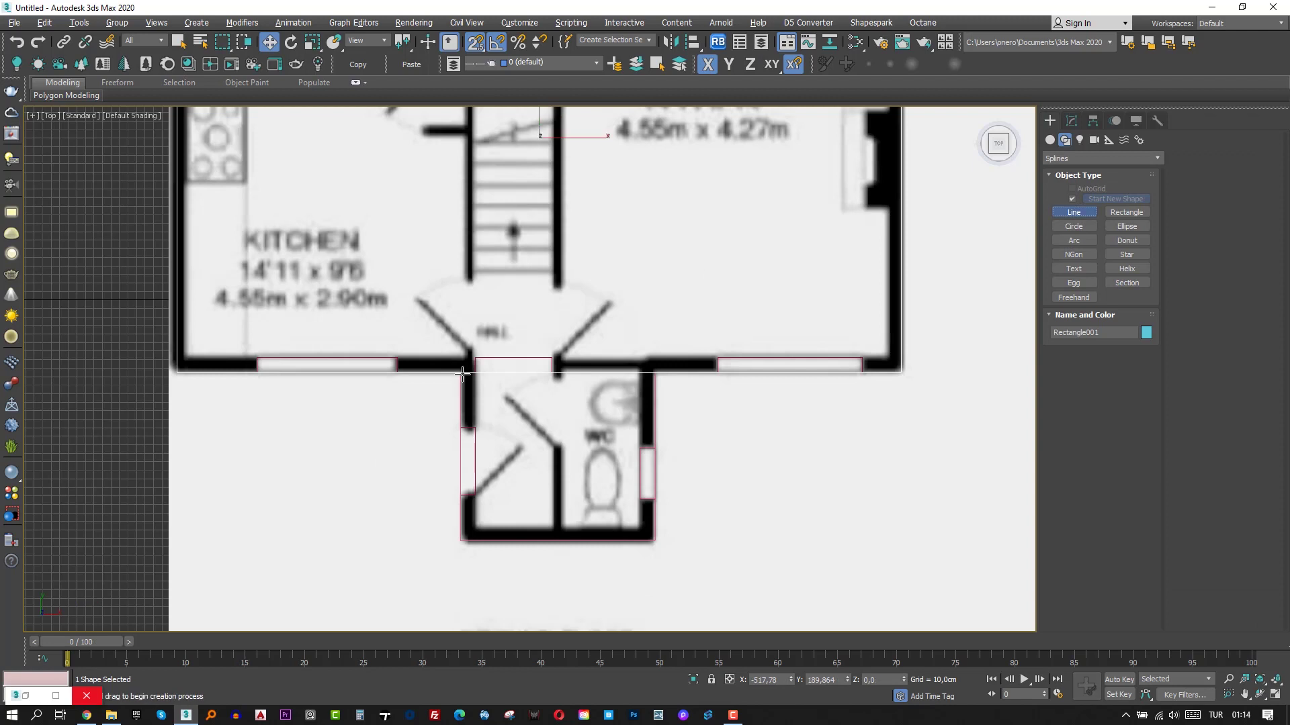
left_click(397, 371)
left_click(460, 372)
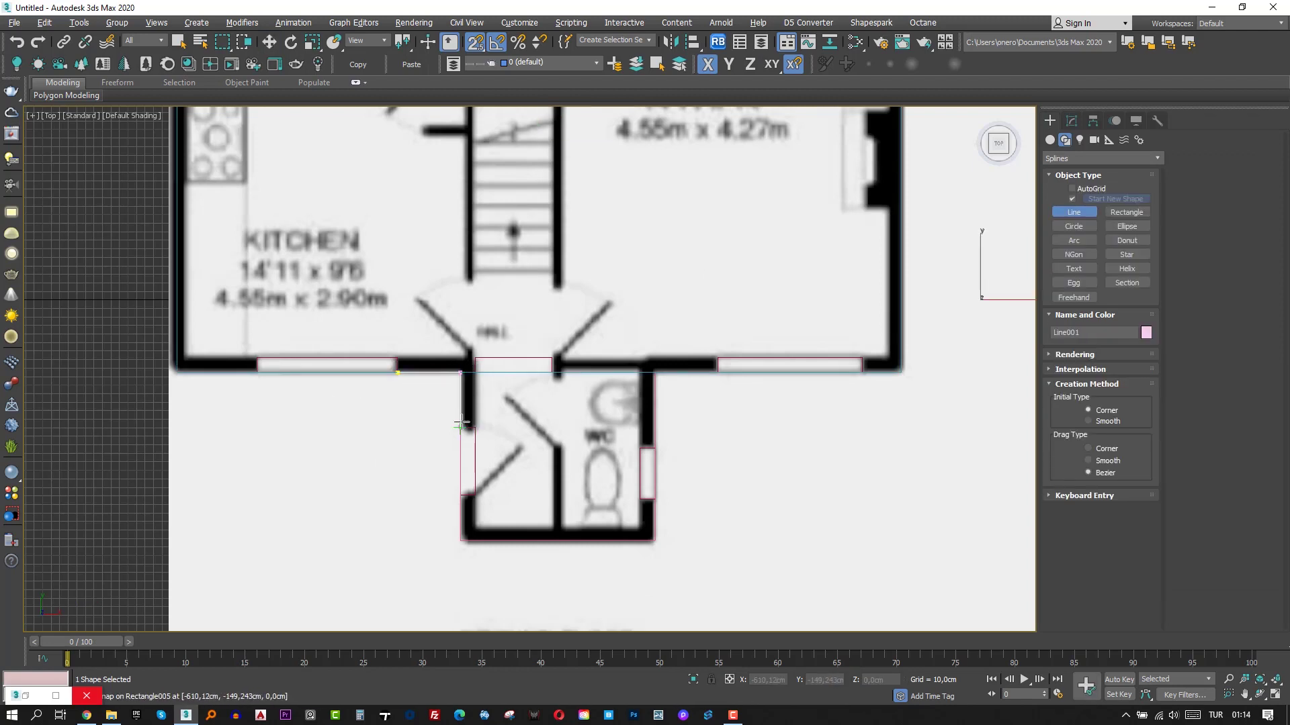
left_click(460, 495)
left_click(460, 540)
left_click(655, 540)
left_click(655, 499)
left_click(654, 448)
left_click(655, 373)
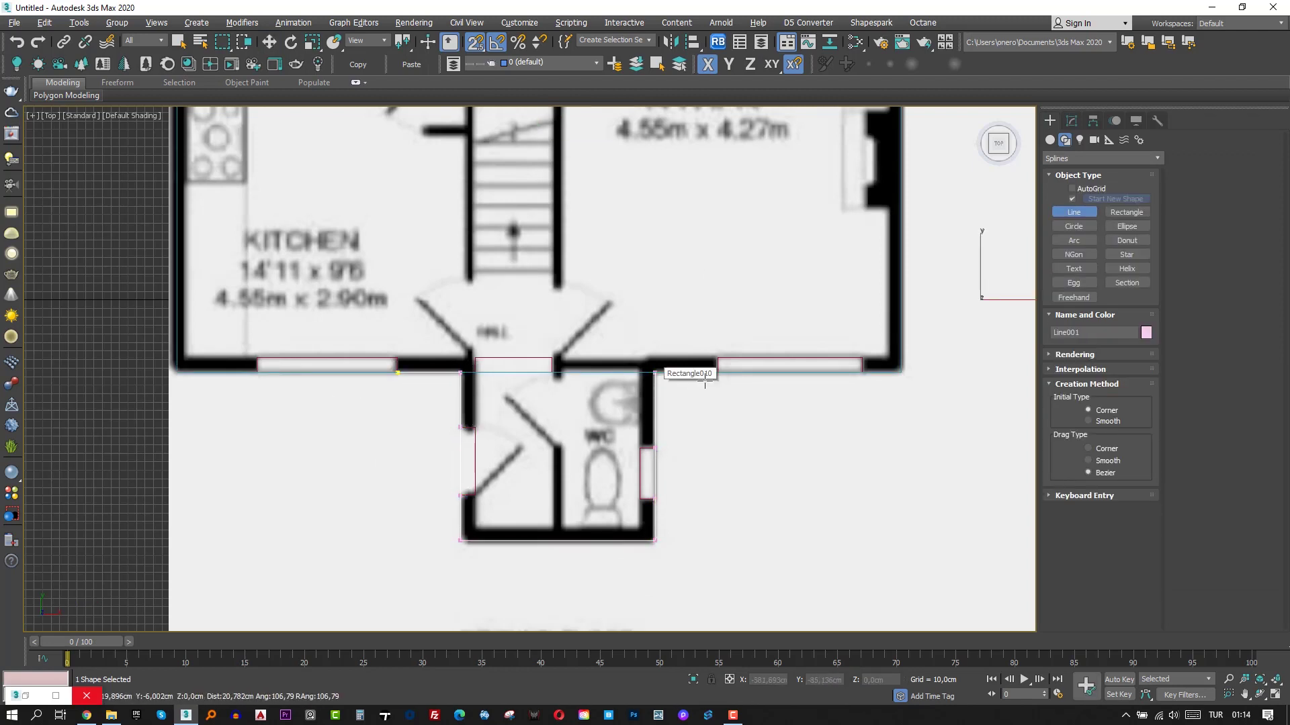
Continue the line along the lounge's front window and side wall to both corners of the conservatory door opening.
scroll(860, 374, "up", 4)
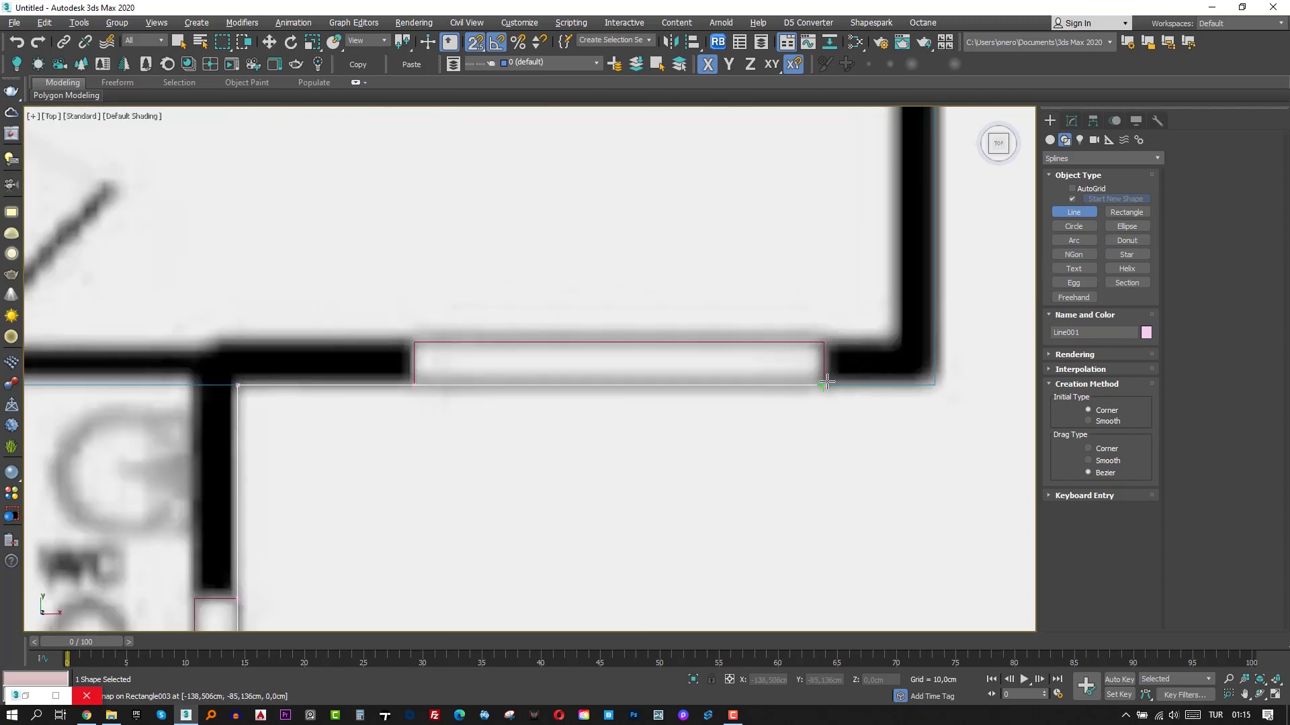
left_click(932, 383)
scroll(821, 468, "down", 7)
scroll(869, 169, "up", 4)
left_click(790, 361)
left_click(706, 361)
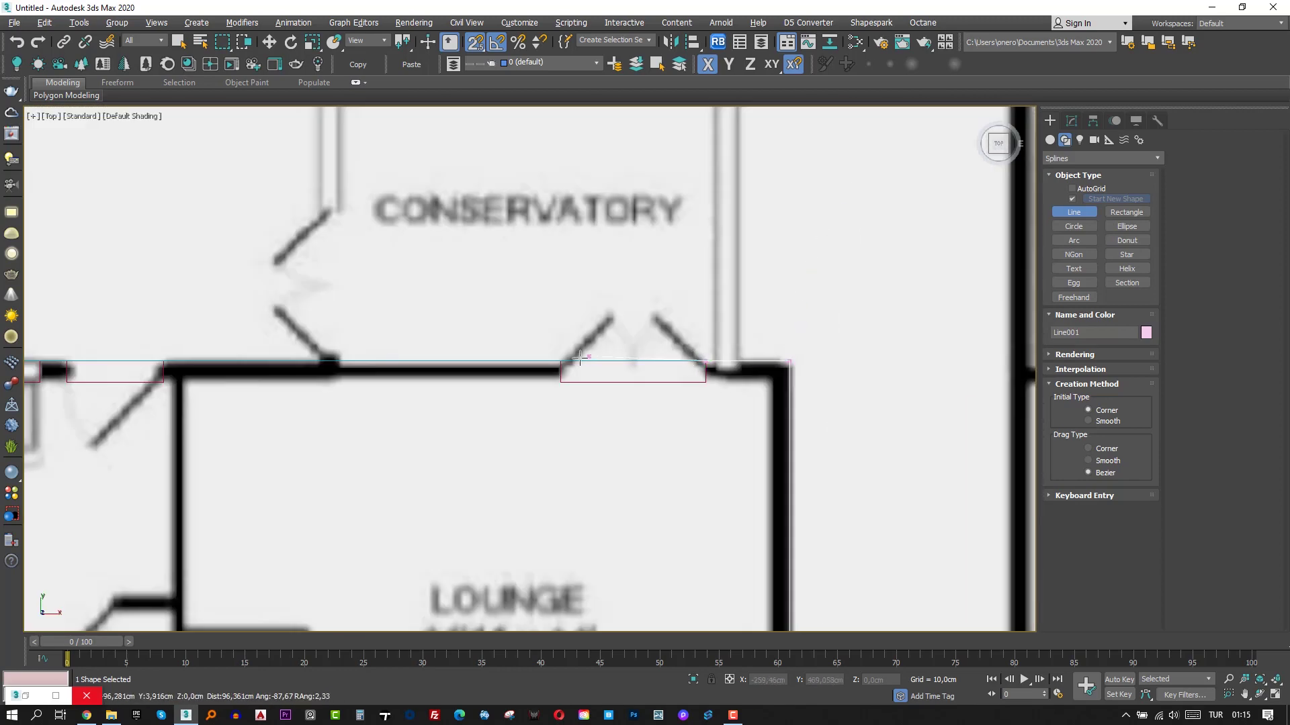
left_click(561, 361)
Trace the line past the kitchen's rear door and window, down the kitchen side wall, and close it at the front window.
scroll(505, 413, "down", 2)
left_click(266, 378)
left_click(198, 377)
left_click(178, 378)
middle_click_drag(170, 332, 594, 283)
left_click(446, 342)
left_click(337, 343)
scroll(354, 406, "down", 4)
middle_click_drag(347, 586, 350, 403)
scroll(351, 406, "up", 4)
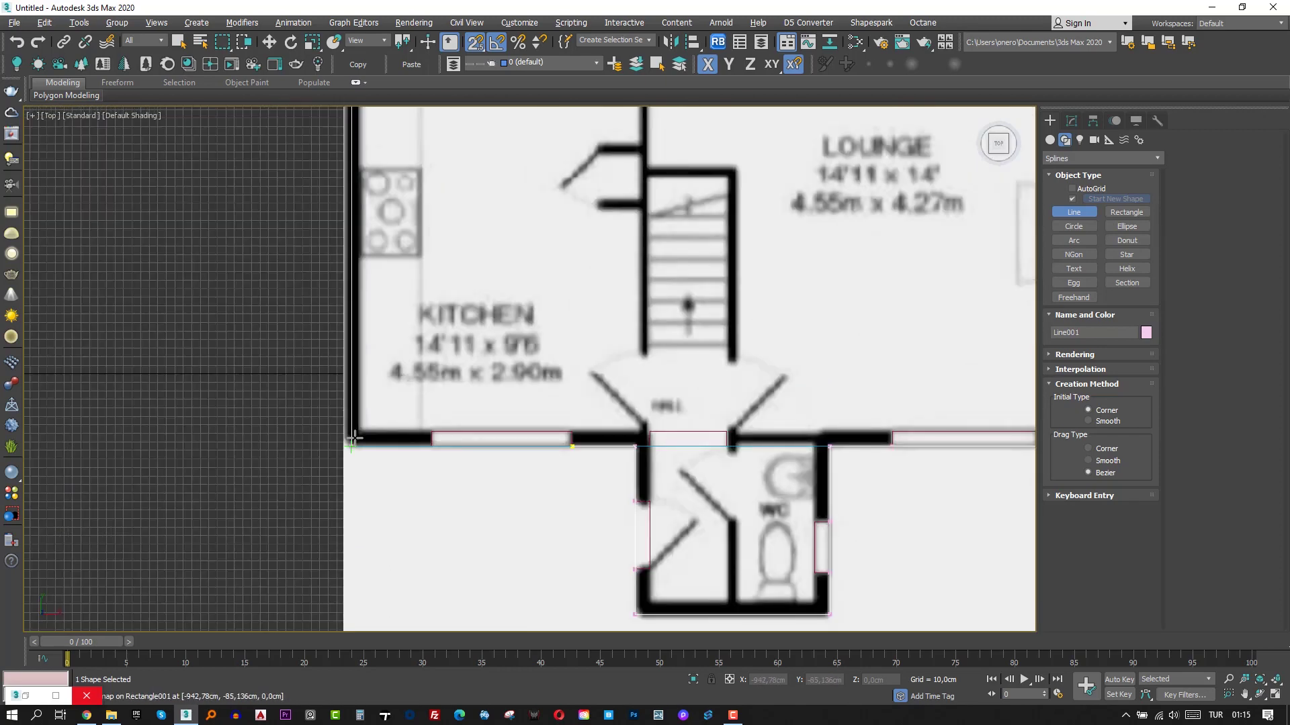
left_click(354, 438)
left_click(645, 401)
key("w")
Extrude the closed wall outline by 300 cm in the perspective view with edged faces shown.
key("p")
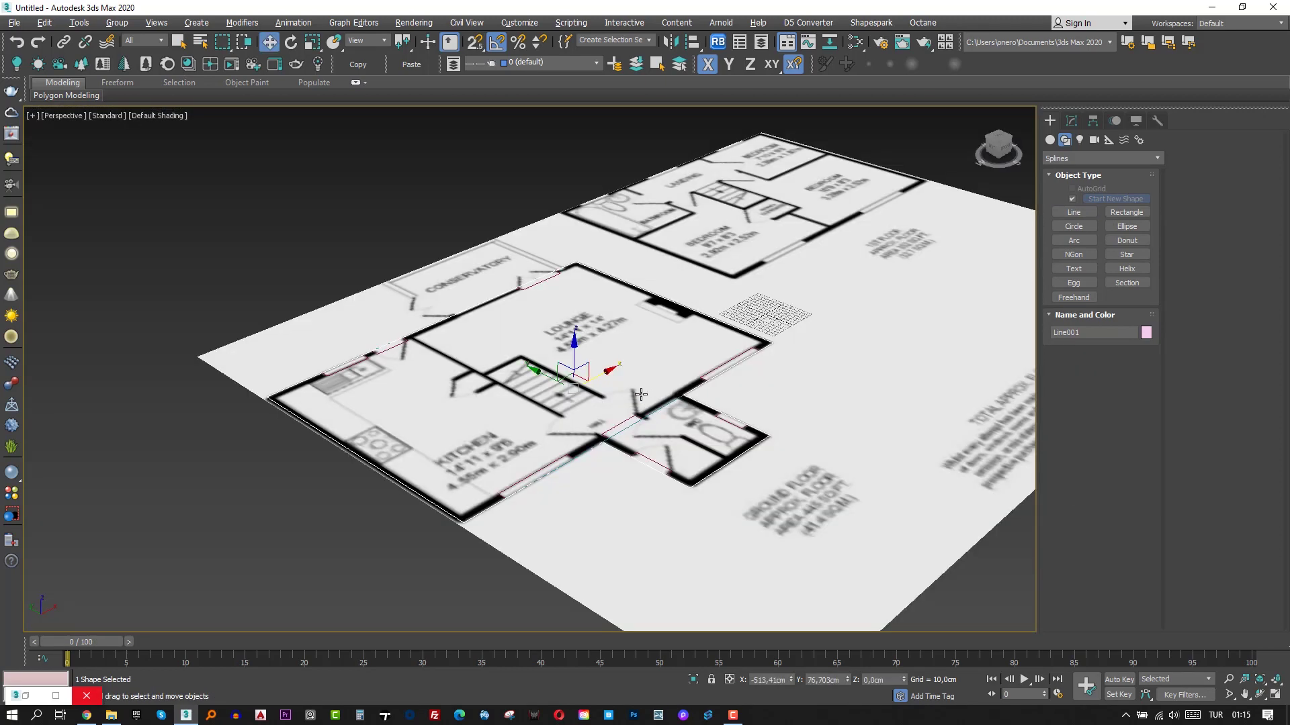
left_click(1071, 121)
left_click(1132, 197)
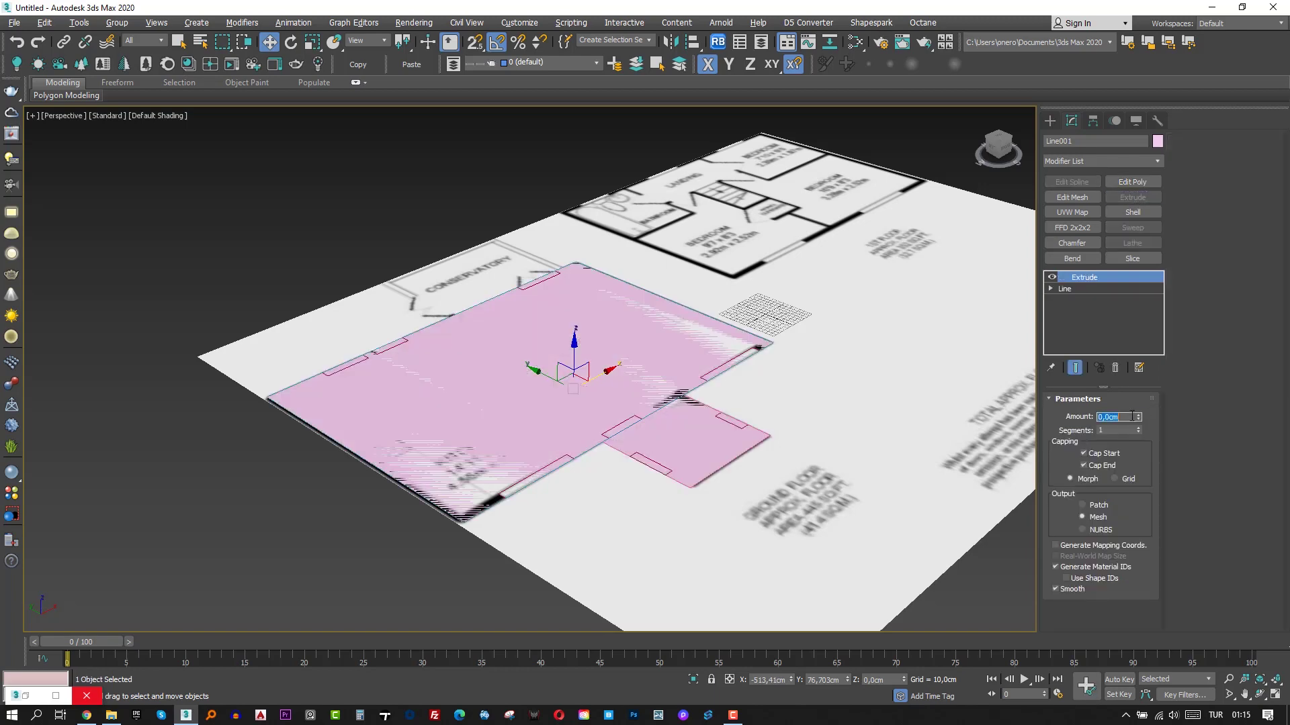
type("300")
key("Return")
key("F4")
mouse_move(710, 410)
middle_mouse_down("alt")
mouse_move(907, 404)
mouse_move(692, 387)
middle_mouse_up("alt")
Add an Edit Poly modifier to the extruded block and delete its top polygon.
left_click(1141, 181)
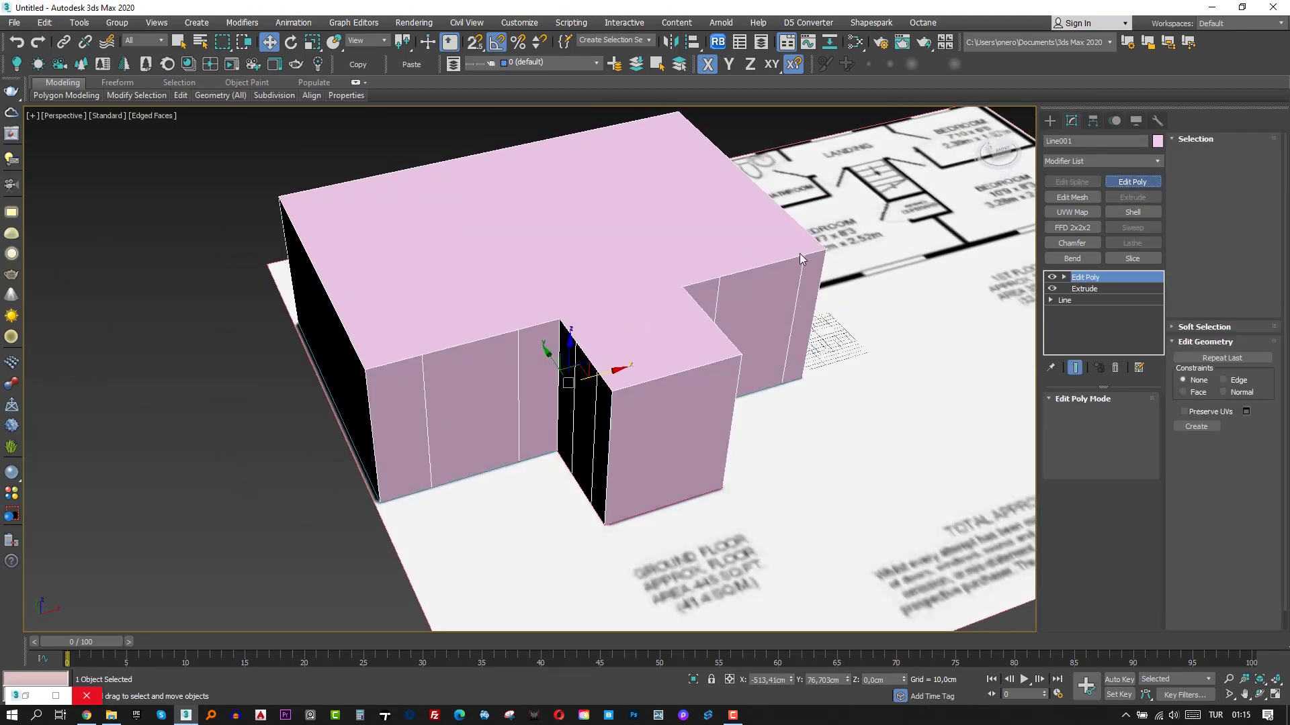
key("4")
left_click(749, 241)
key("Delete")
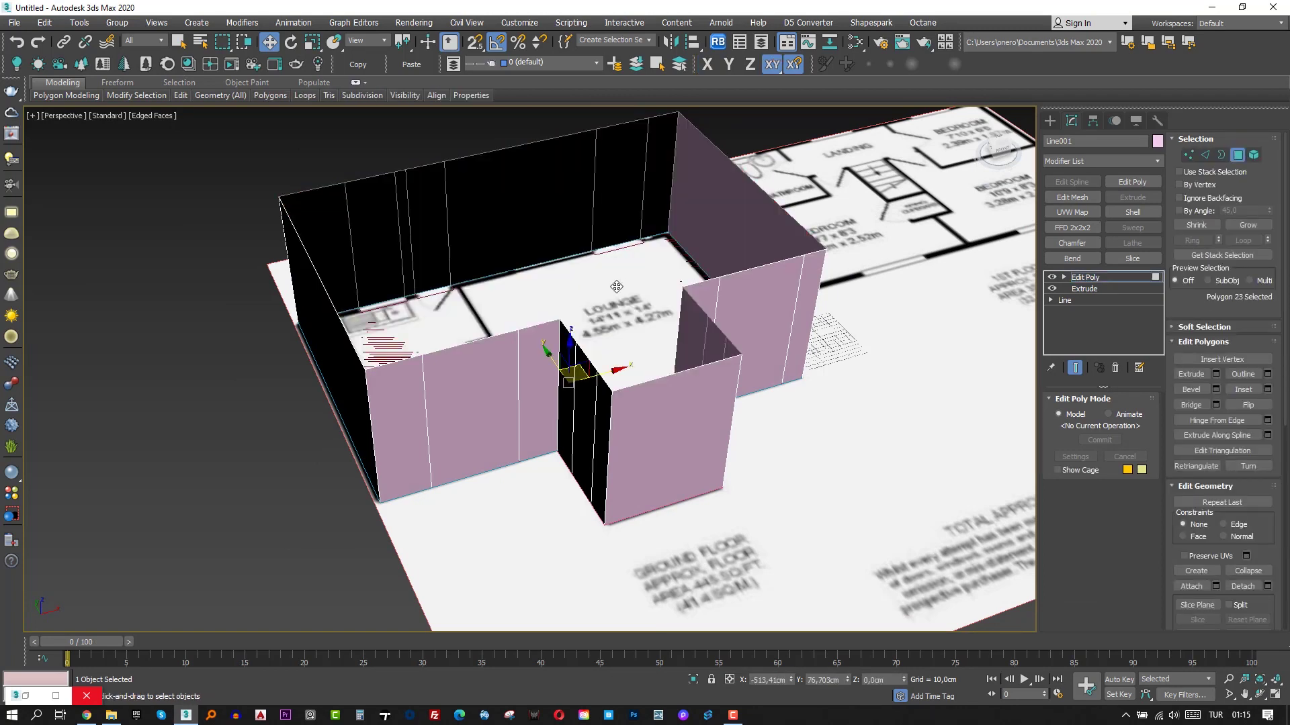
Delete the wall polygons at the window and door openings, including those in the porch and WC.
left_click(489, 374)
key("Delete")
left_click(380, 266)
key("Delete")
left_click(630, 207)
key("Delete")
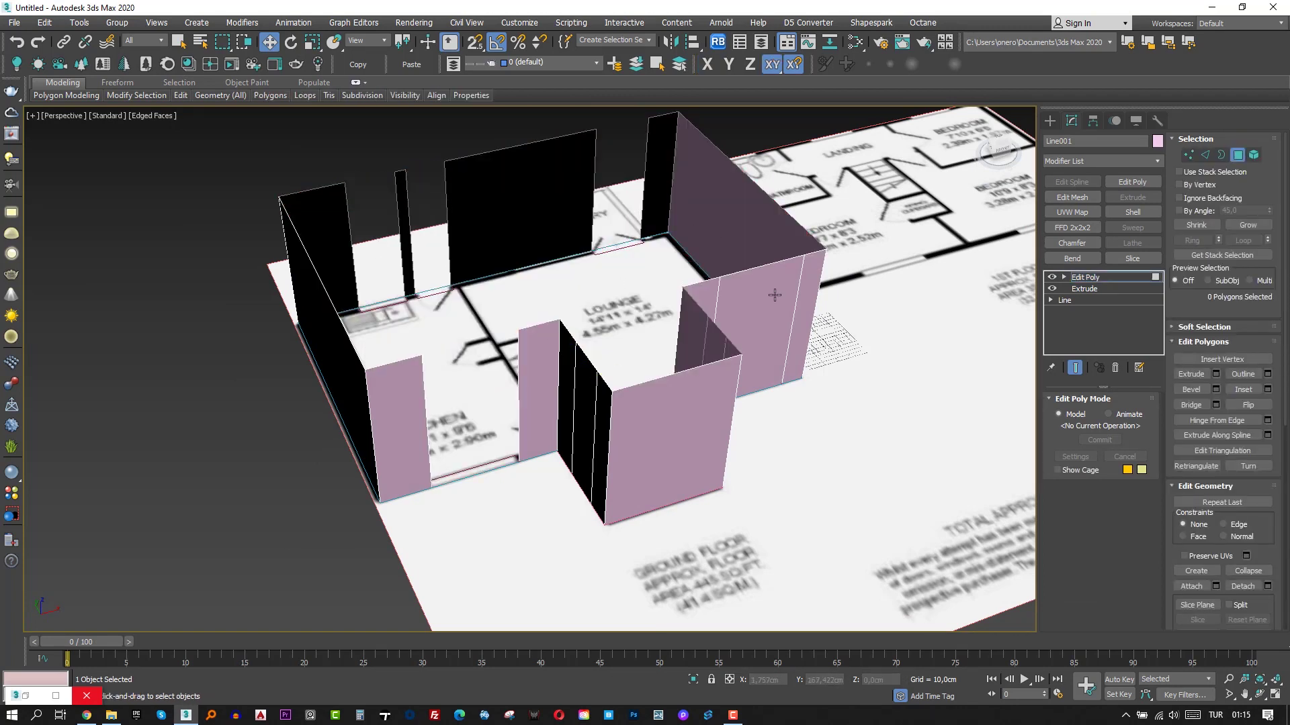
left_click(771, 293)
key("Delete")
left_click(585, 416)
key("Delete")
middle_click_drag(476, 340, 425, 383, "alt")
left_click(1110, 277)
Add a Shell modifier to the walls with a 20 cm inner amount, 0 cm outer amount and straightened corners.
left_click(1132, 212)
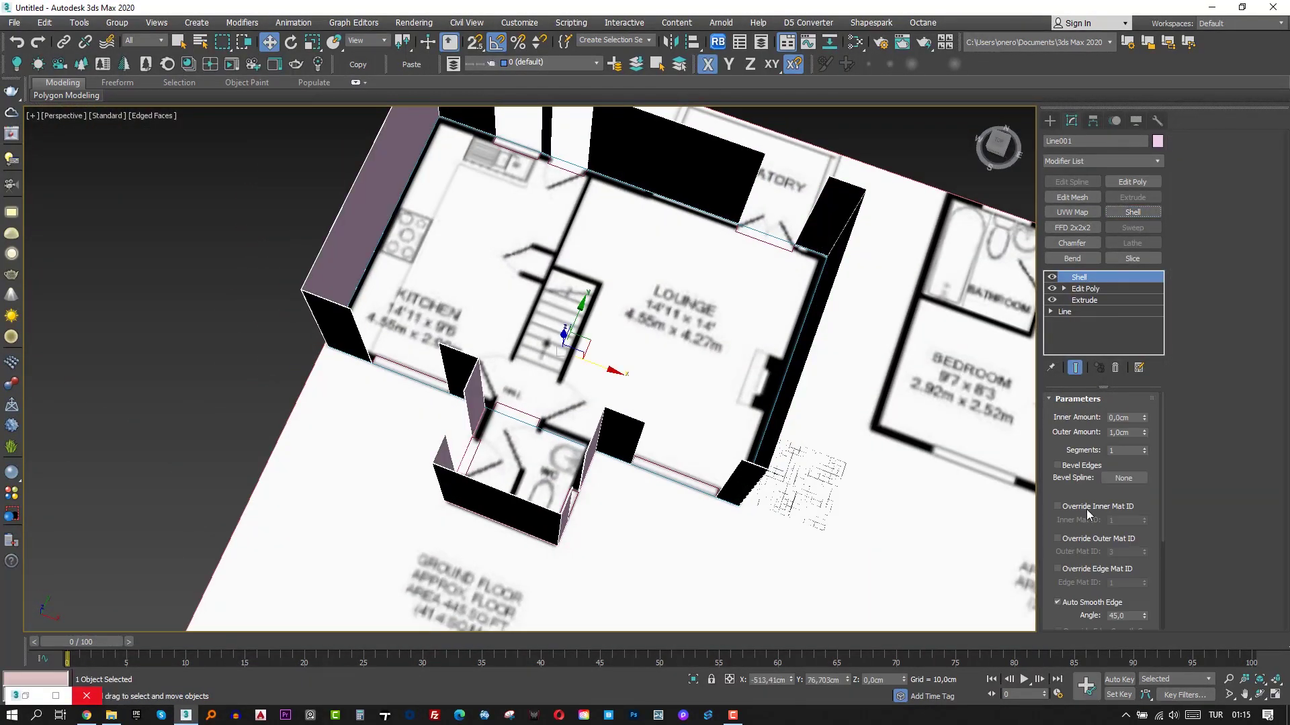
type("20")
key("Return")
type("0")
key("shift+Tab")
type("20")
key("Return")
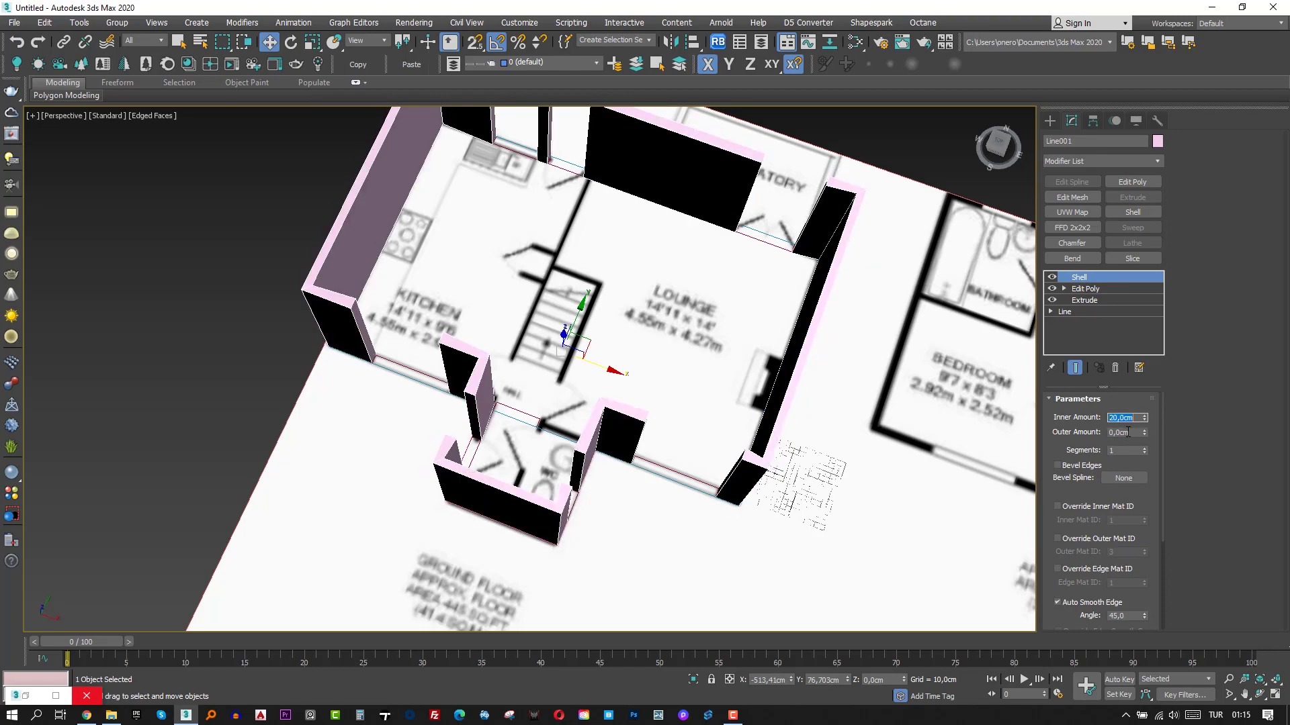
left_click_drag(1059, 581, 1059, 307)
left_click(1084, 614)
Restrict selection to shapes and delete the tracing rectangles around the ground floor, keeping the wall object.
mouse_move(506, 382)
middle_mouse_down("alt")
mouse_move(565, 356)
mouse_move(659, 363)
mouse_move(556, 381)
mouse_move(557, 393)
middle_mouse_up("alt")
key("t")
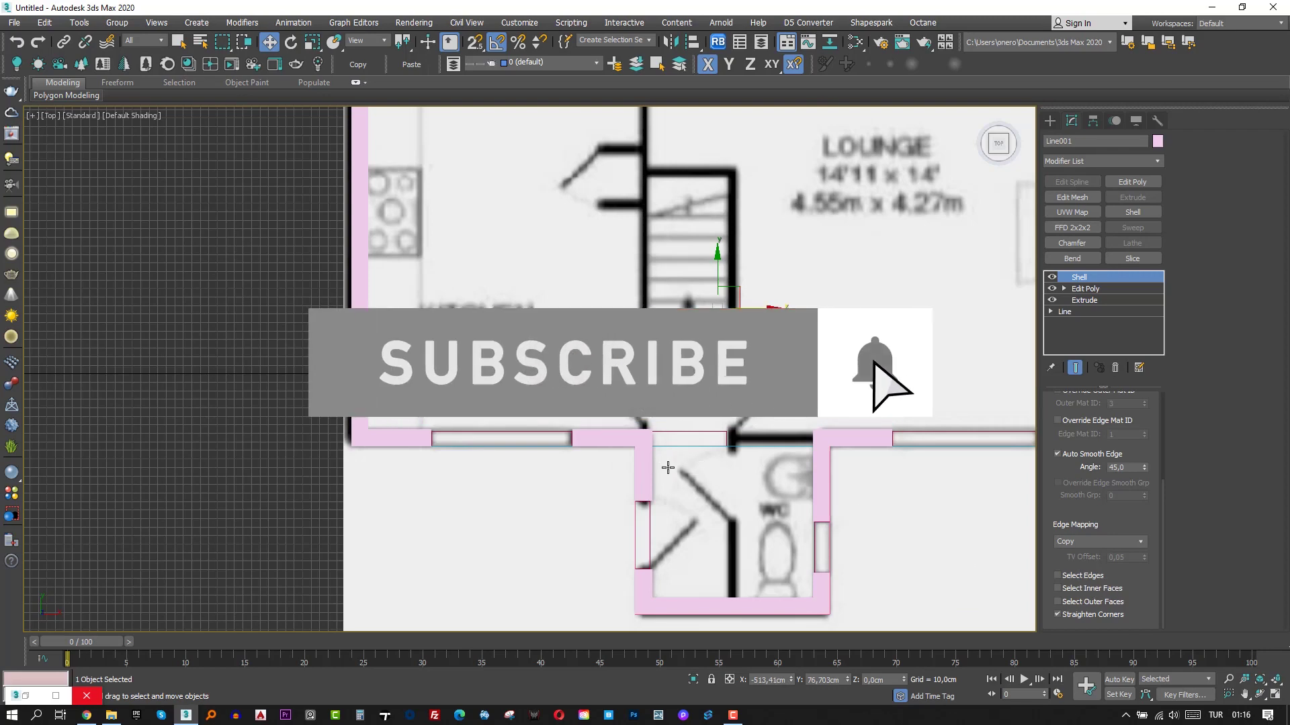
scroll(667, 467, "down", 3)
middle_click_drag(810, 421, 699, 428)
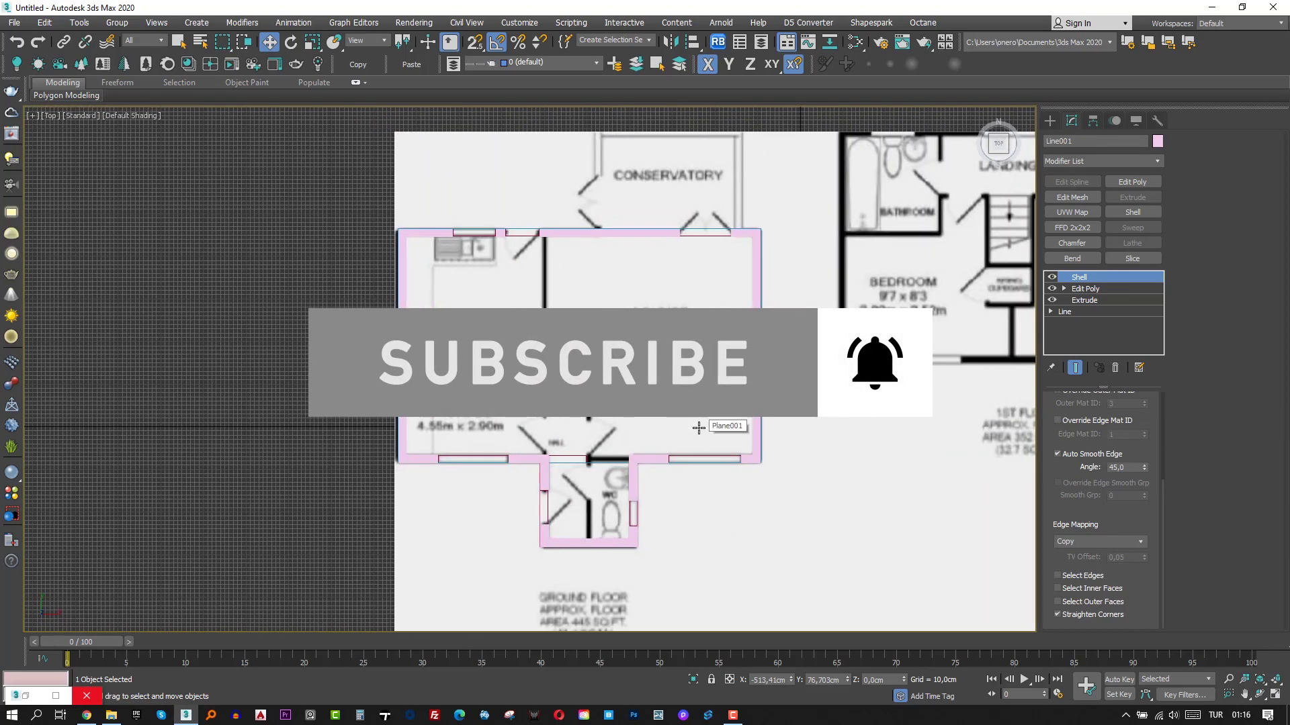
key("F3")
left_click(143, 40)
left_click(138, 70)
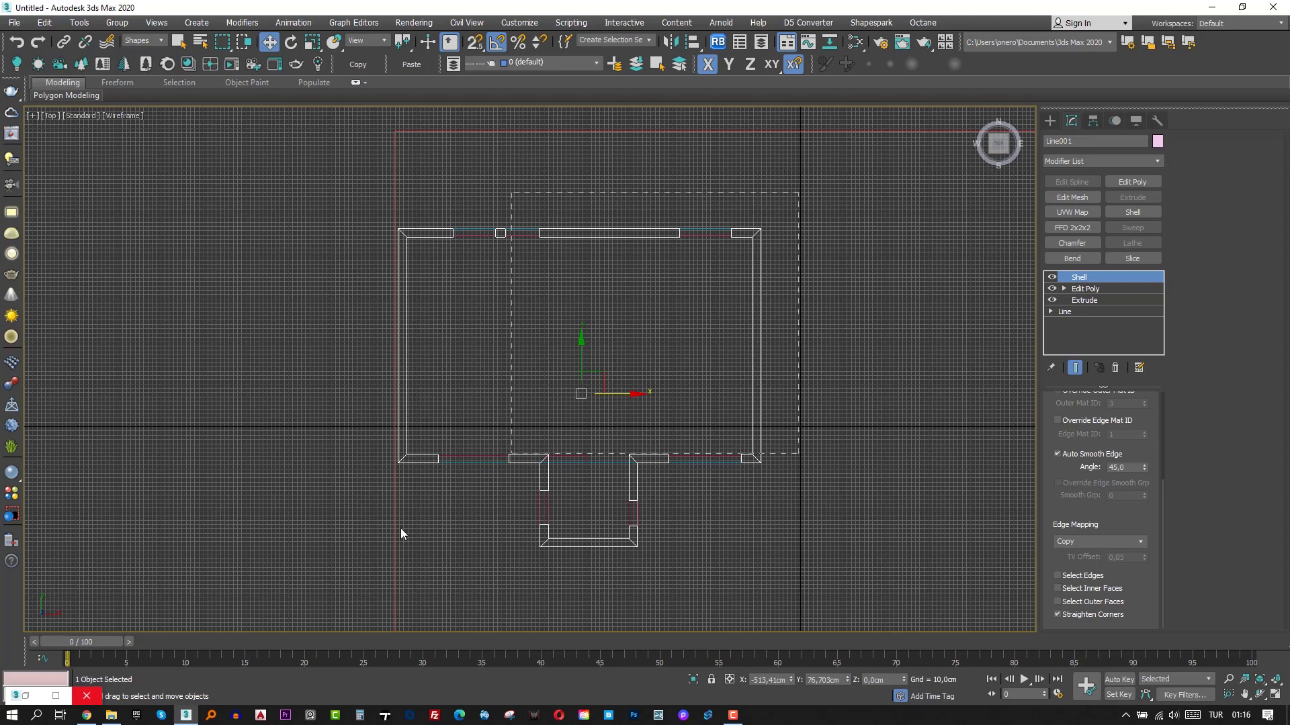
left_click(400, 528)
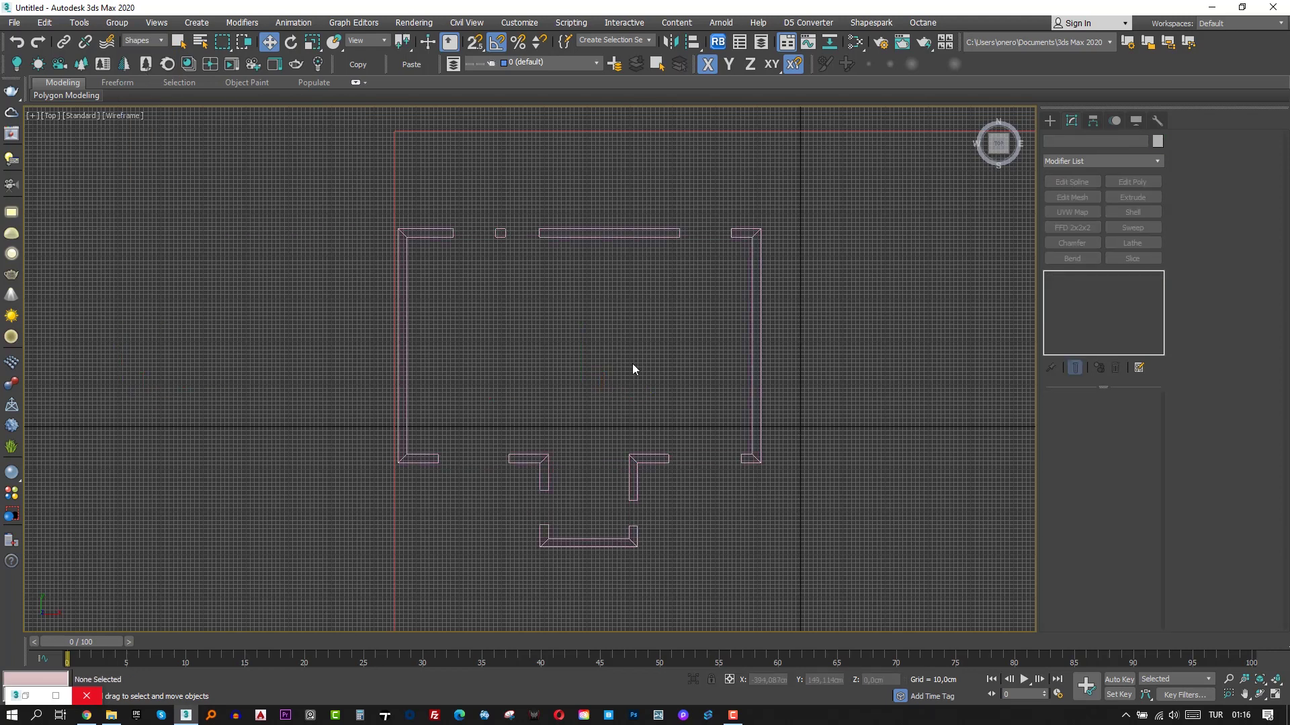
key("F3")
key("p")
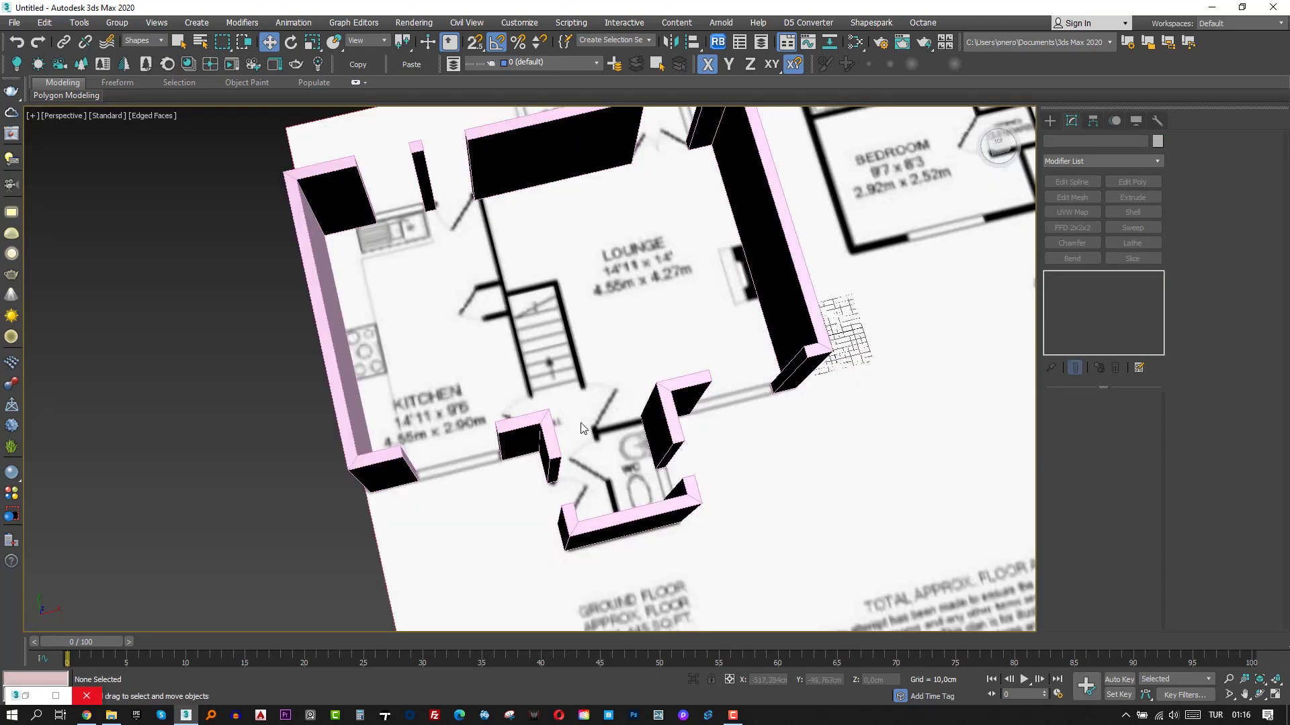
mouse_move(632, 369)
middle_mouse_down("alt")
mouse_move(747, 398)
mouse_move(556, 415)
middle_mouse_up("alt")
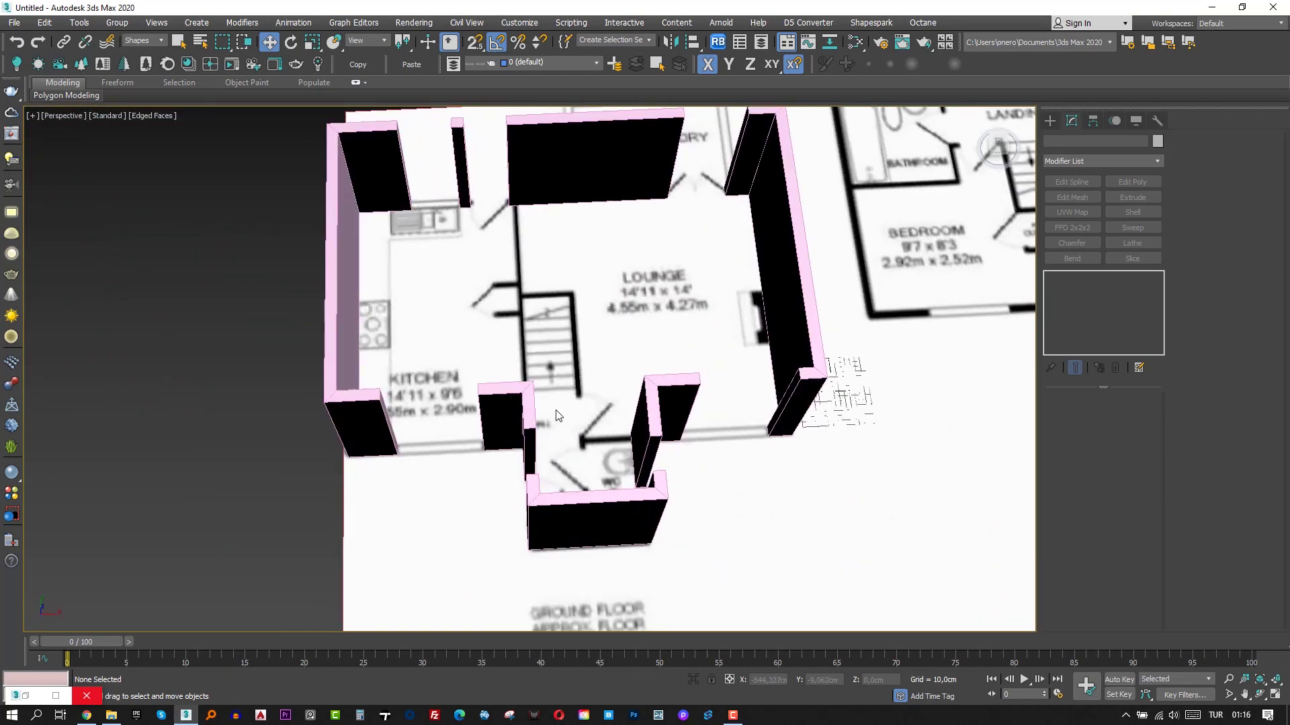
Draw a rectangle 420 cm long and 10 cm wide over the partition wall between the kitchen and lounge.
key("t")
key("F3")
key("F3")
scroll(533, 321, "up", 2)
left_click(1050, 121)
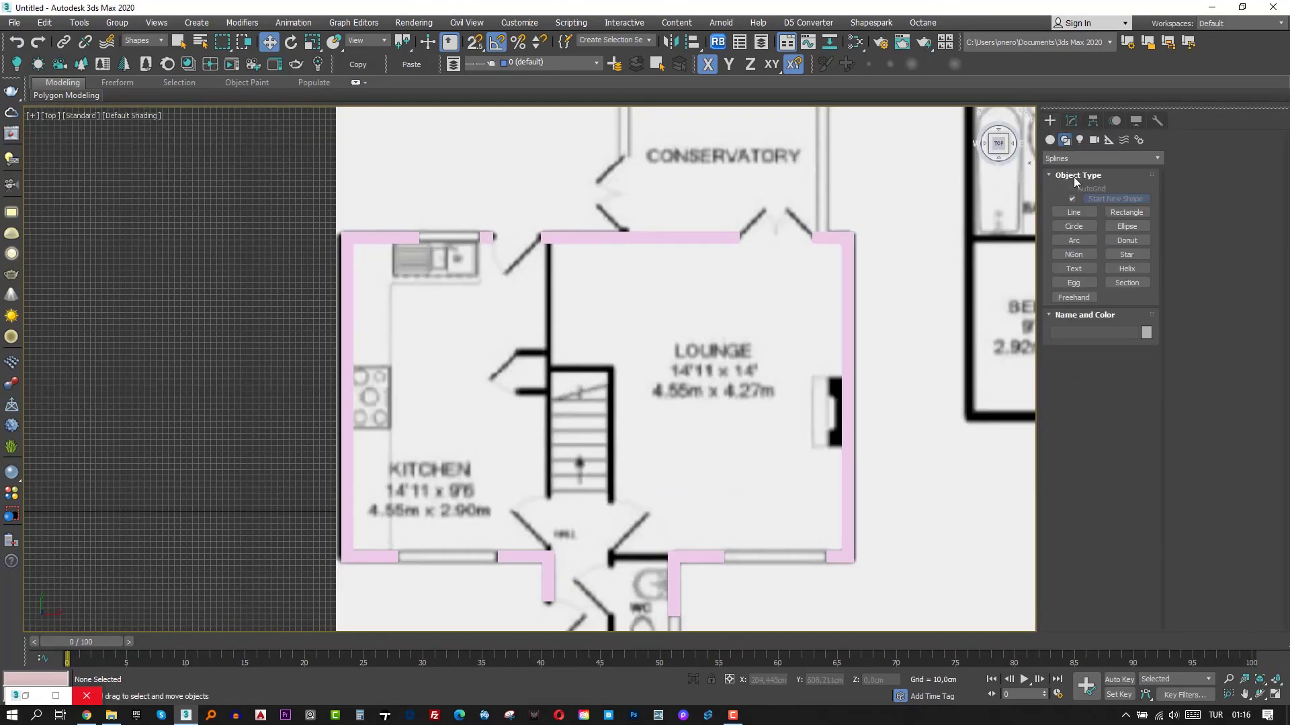
left_click(1120, 212)
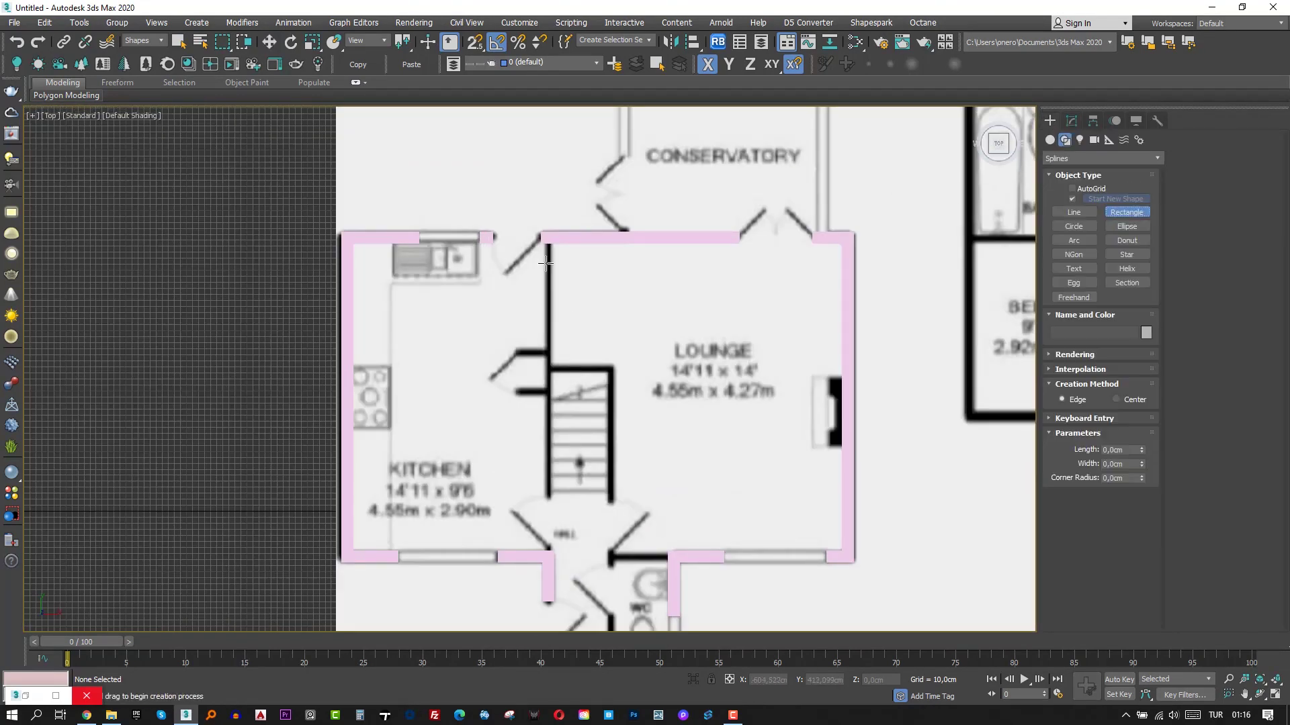
scroll(579, 211, "up", 3)
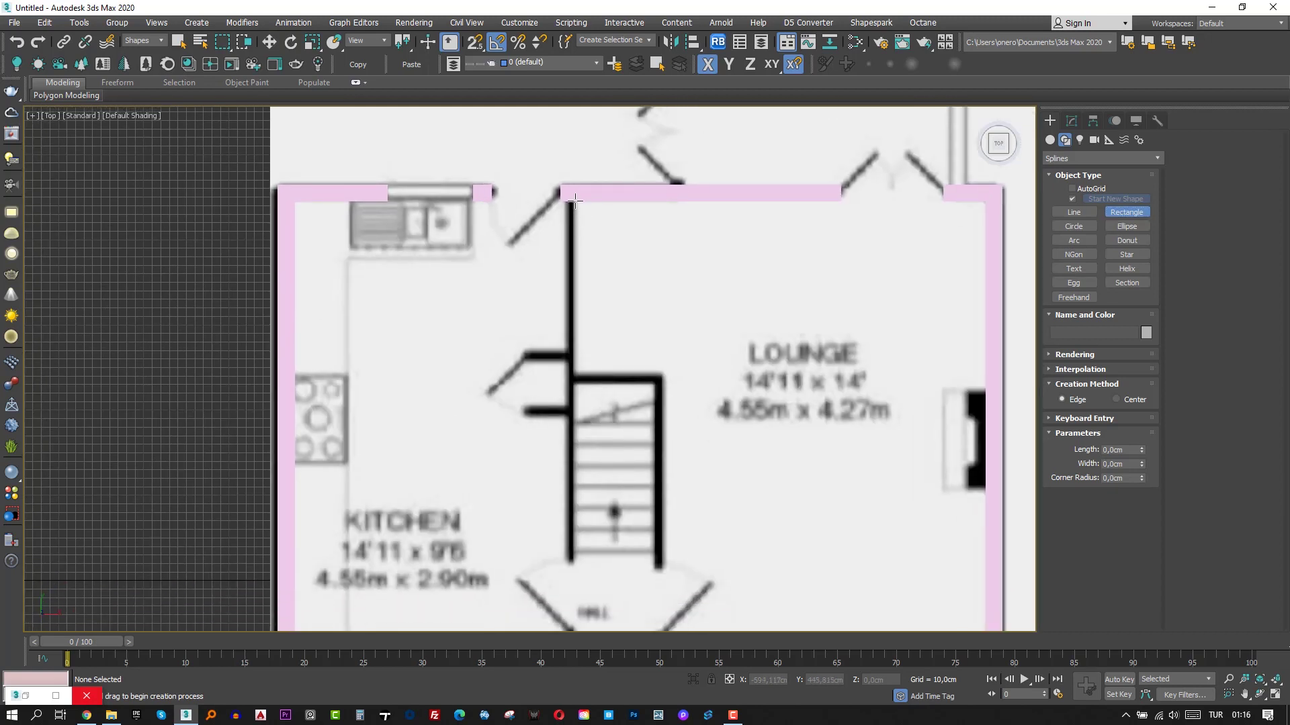
left_click_drag(575, 203, 567, 566)
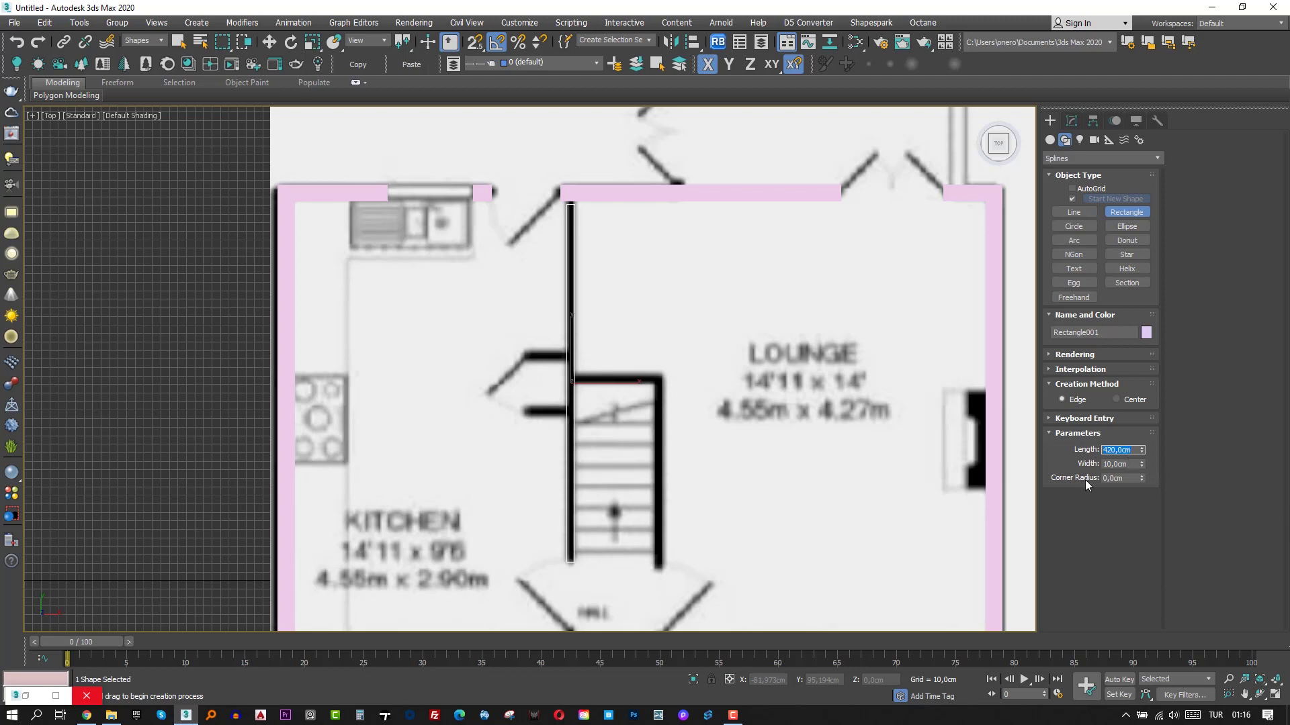
Snap the partition rectangle along Y onto the inner face of the rear outer wall.
key("w")
key("s")
left_click_drag(568, 205, 560, 201)
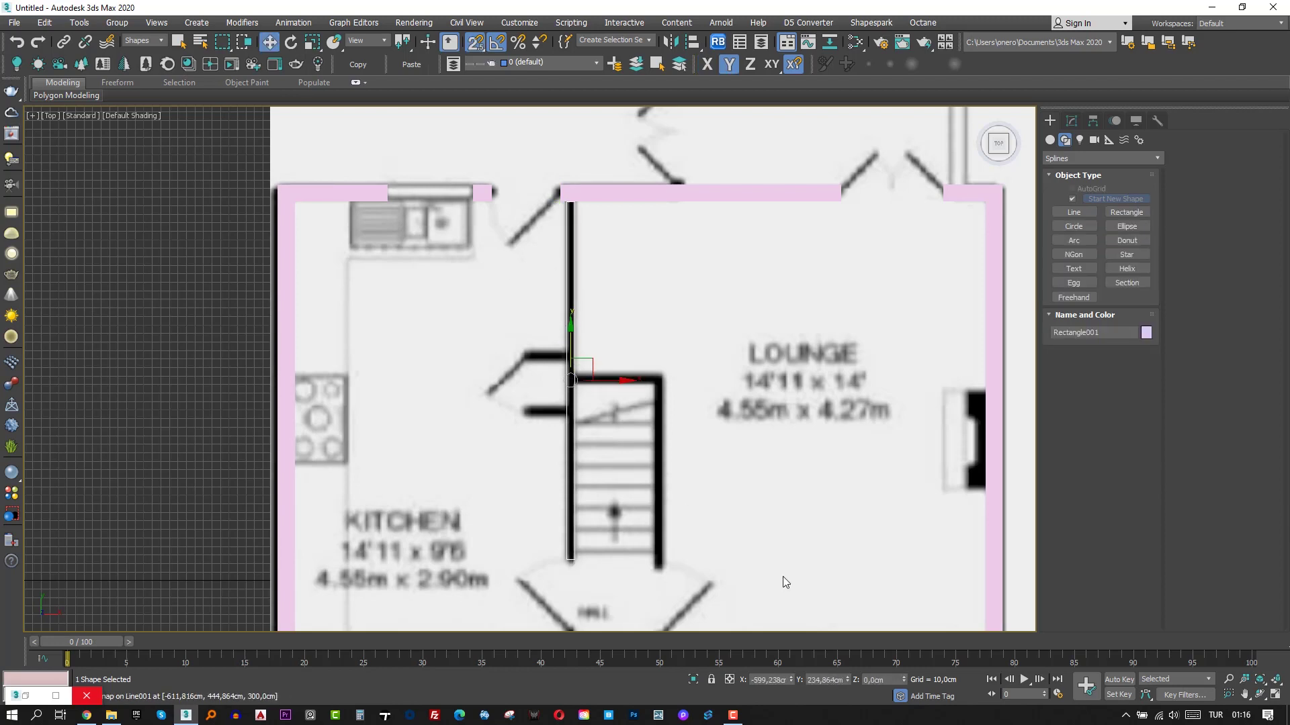
Set the partition rectangle's length to 425 cm and offset it -2.5 cm along Y.
middle_click_drag(784, 582, 771, 520)
left_click(1071, 121)
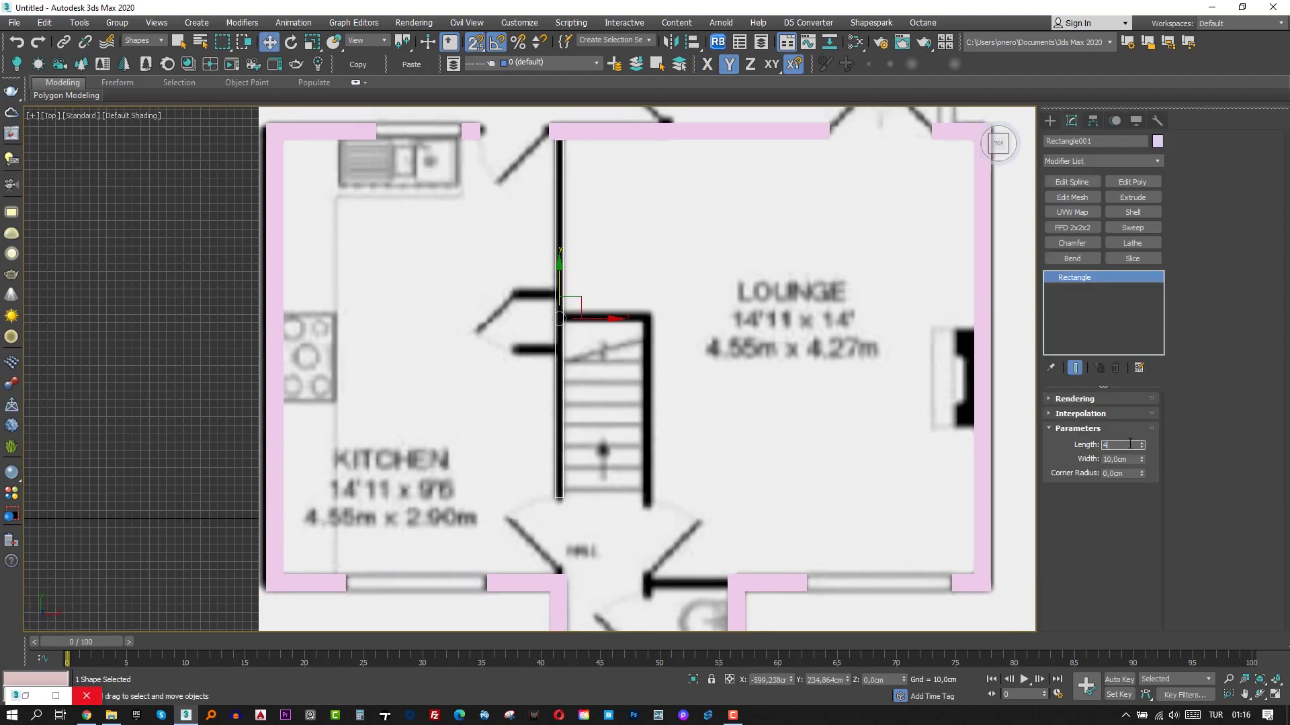
key("F12")
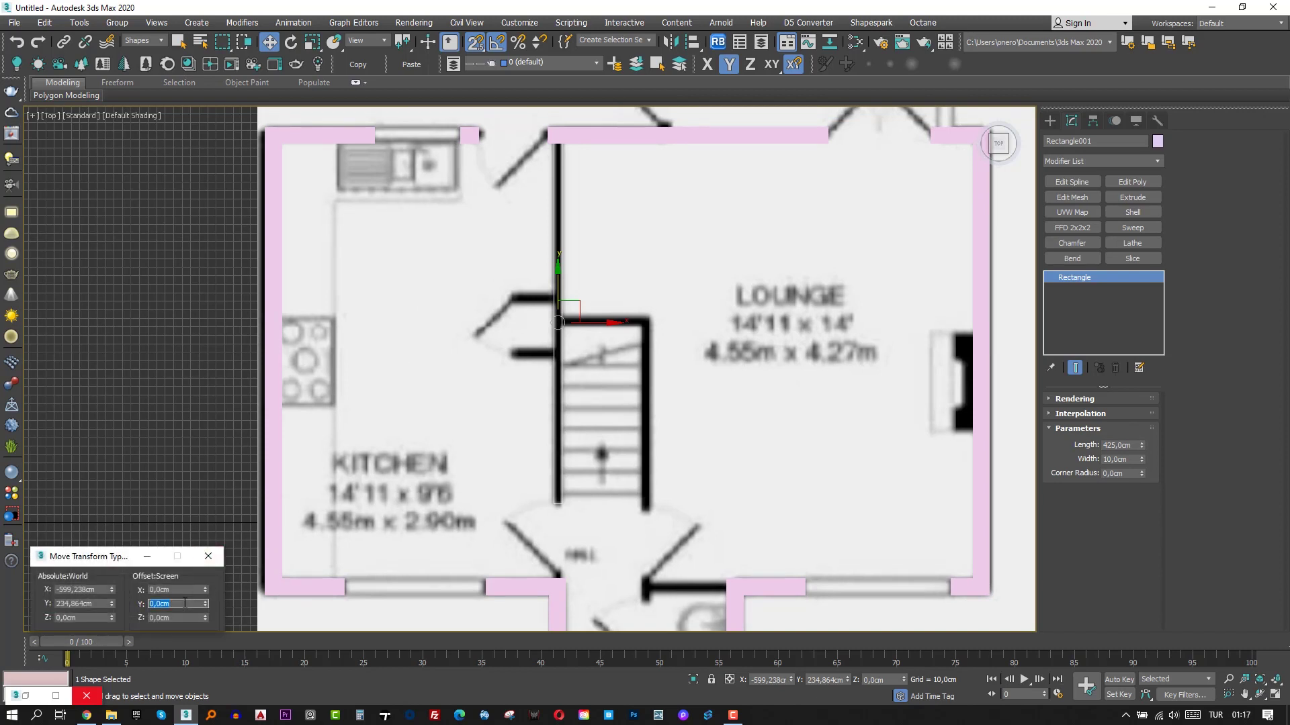
middle_click_drag(526, 366, 587, 367)
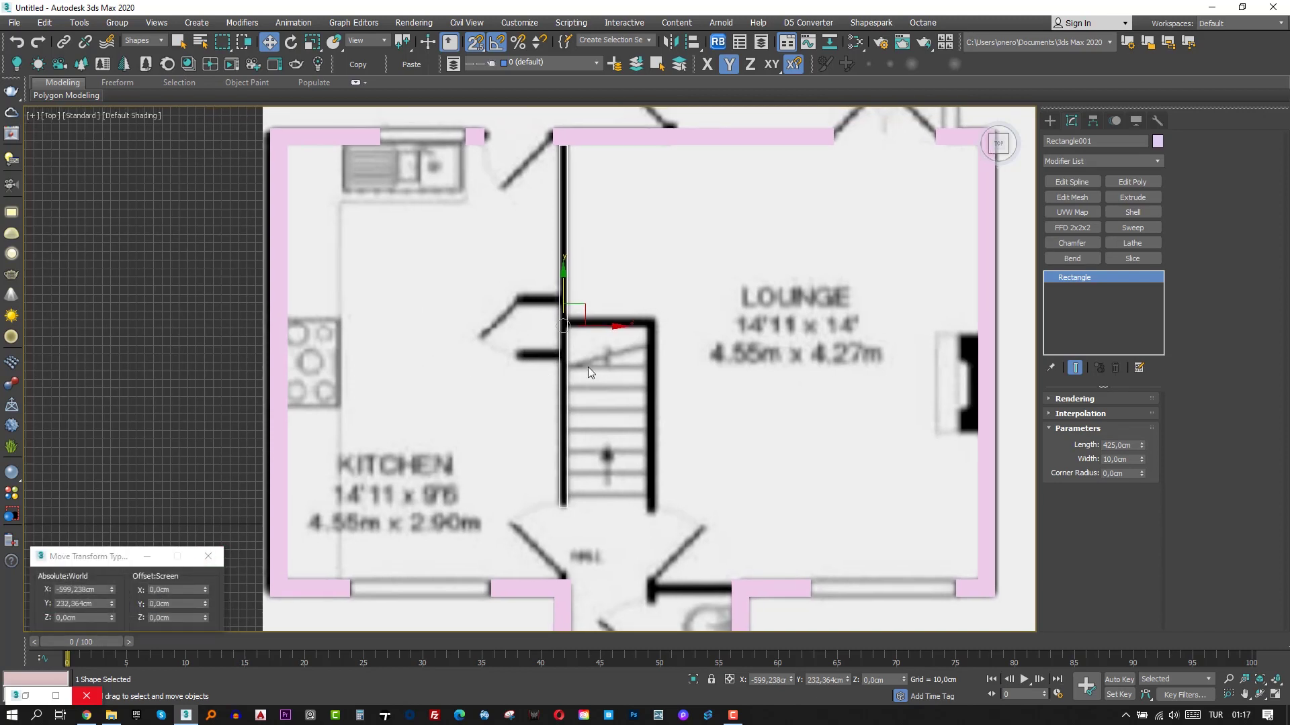
Draw an L-shaped line about 108 cm along the lounge's rear wall from the partition, then down to the stair enclosure's outer corner.
left_click(1050, 121)
left_click(1074, 212)
left_click(575, 154)
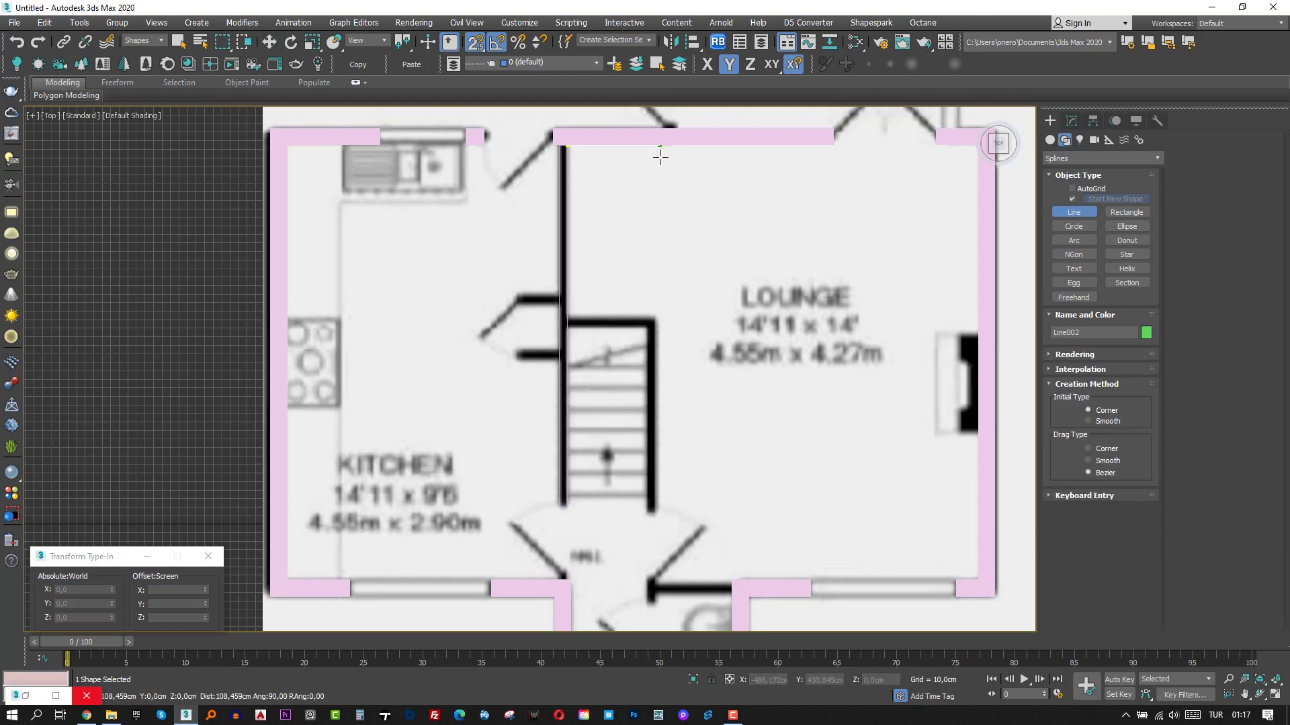
left_click(661, 156)
left_click(661, 332)
right_click(725, 308)
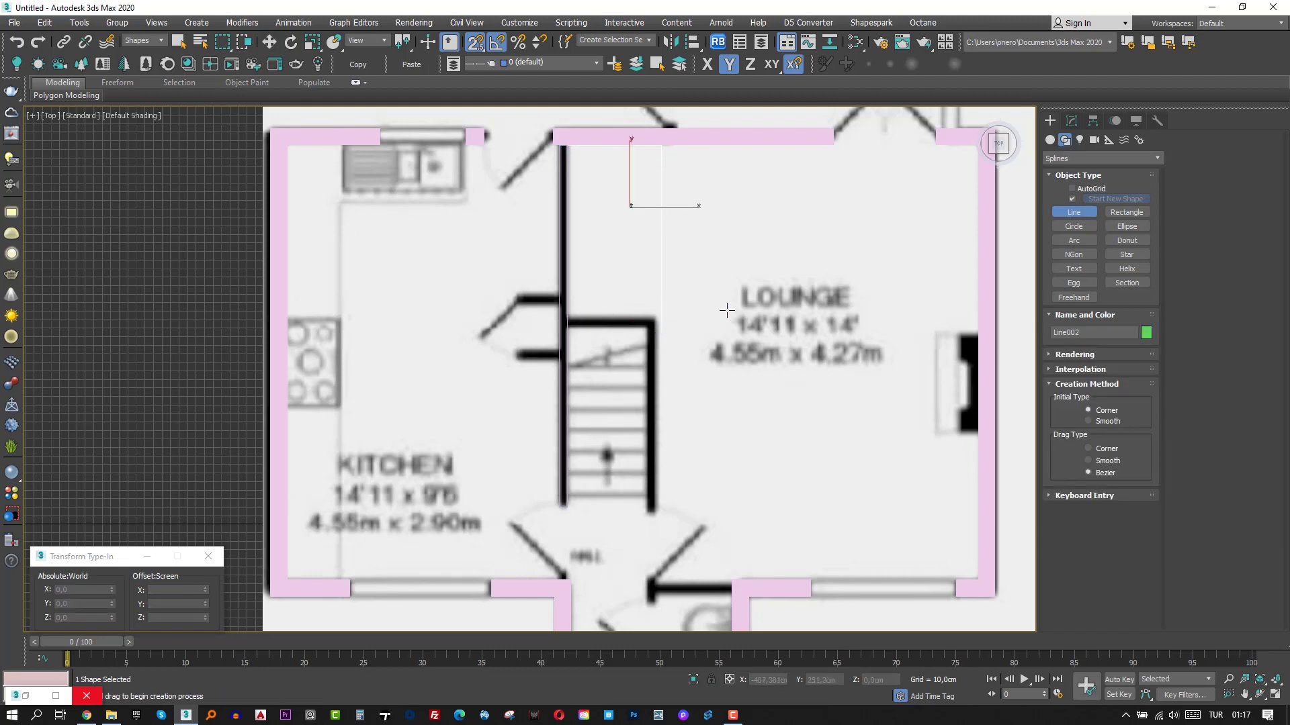
Move the L-shaped line down onto the stair enclosure's rear wall and align its two outer vertices with the lounge-side face along X.
right_click(725, 308)
left_click_drag(629, 158, 623, 379)
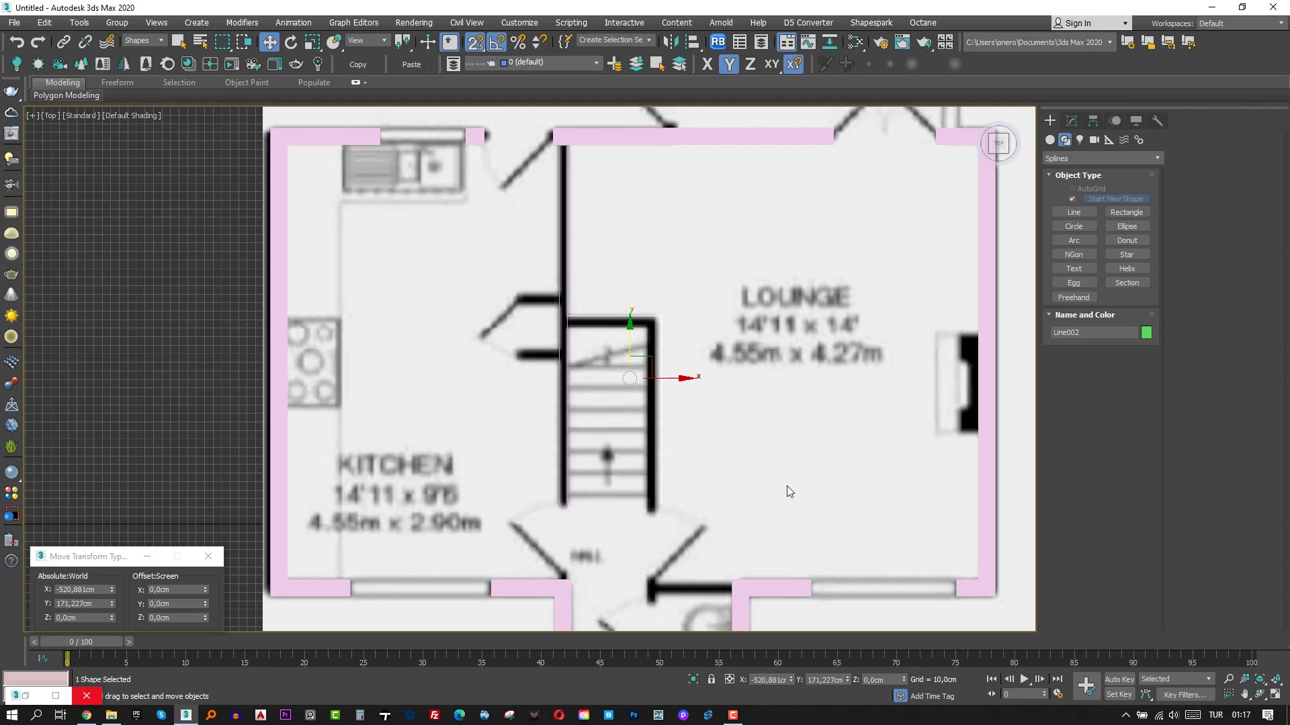
key("1")
left_click_drag(705, 274, 636, 513)
scroll(636, 495, "up", 2)
left_click_drag(717, 241, 664, 264)
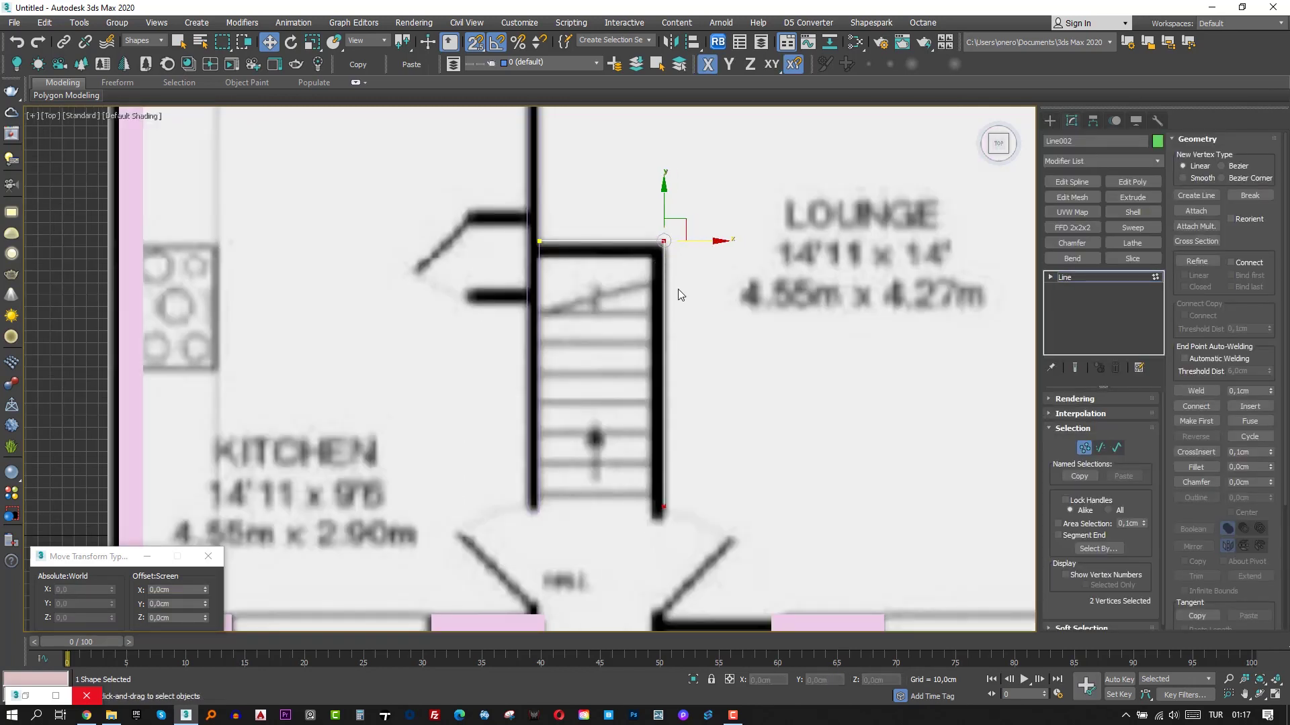
Move the line's end vertex along Y to the hall end of the stair wall.
left_click_drag(703, 469, 642, 527)
scroll(662, 520, "up", 2)
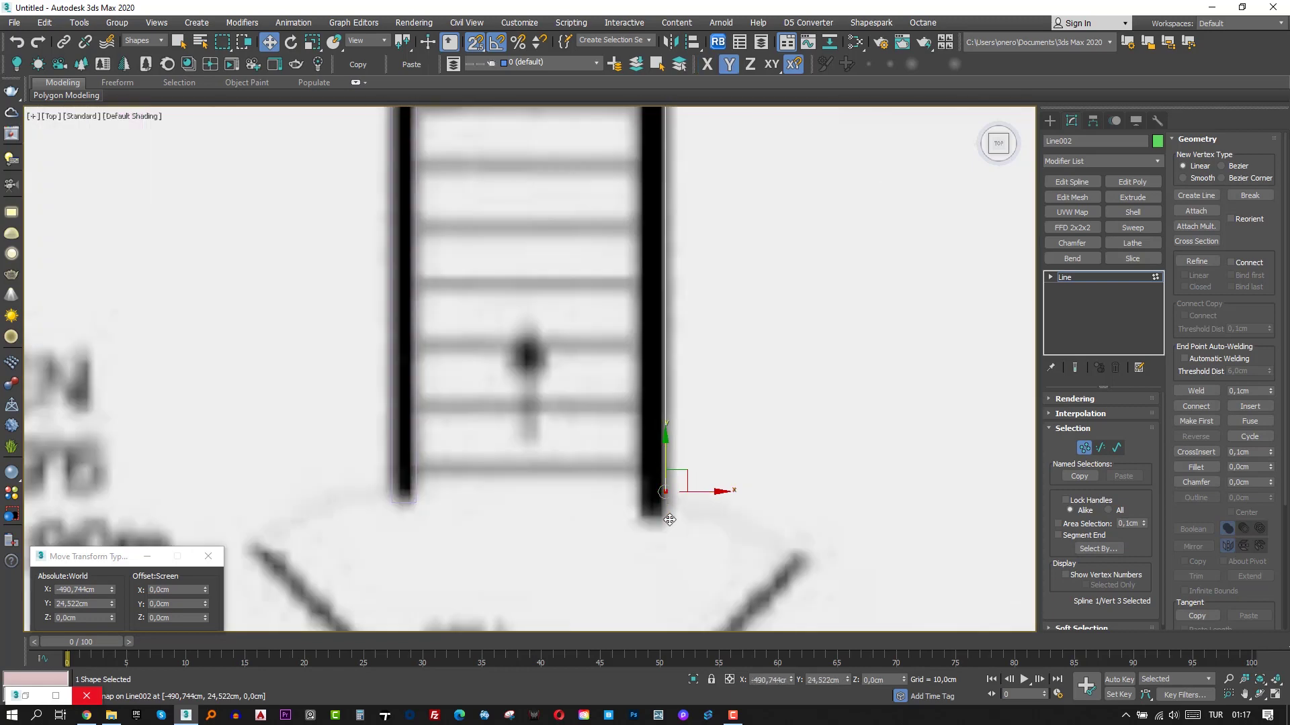
left_click_drag(665, 477, 665, 476)
scroll(745, 447, "down", 4)
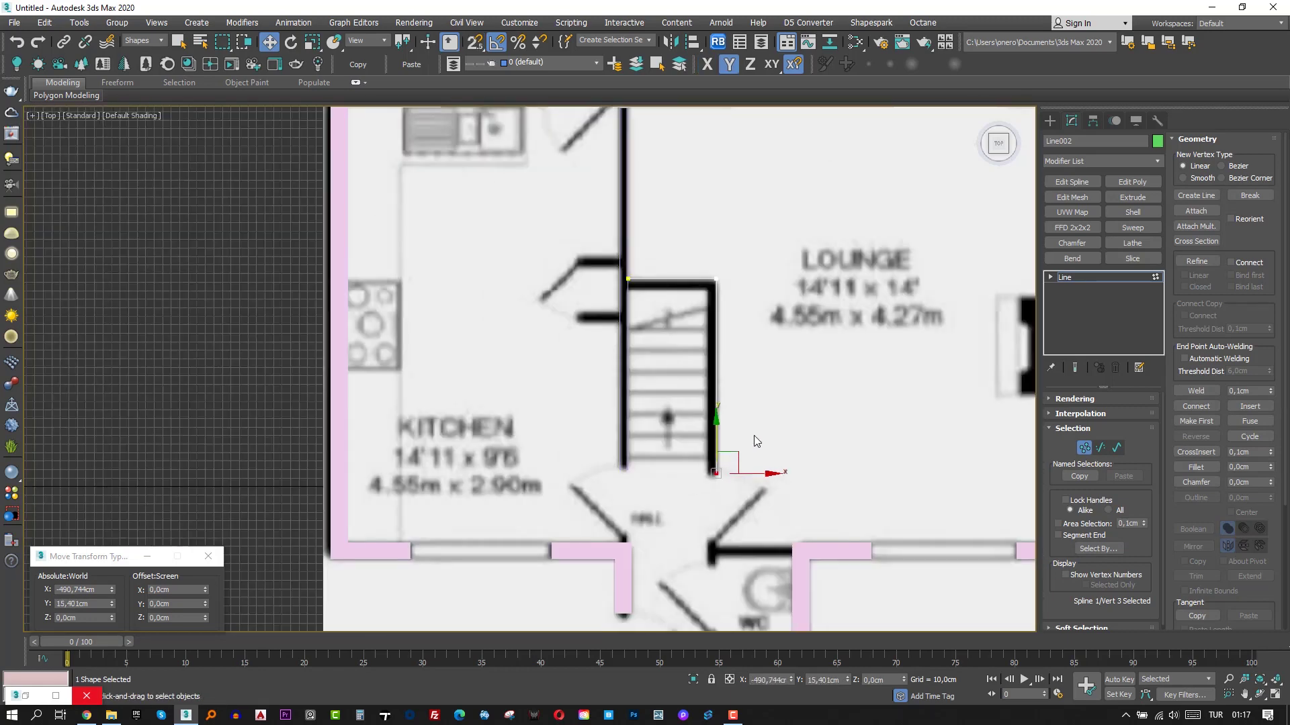
Extrude the stair enclosure line and add a Shell modifier with an inner amount of 10 cm.
left_click(1082, 282)
left_click(1134, 197)
key("p")
left_click(1132, 212)
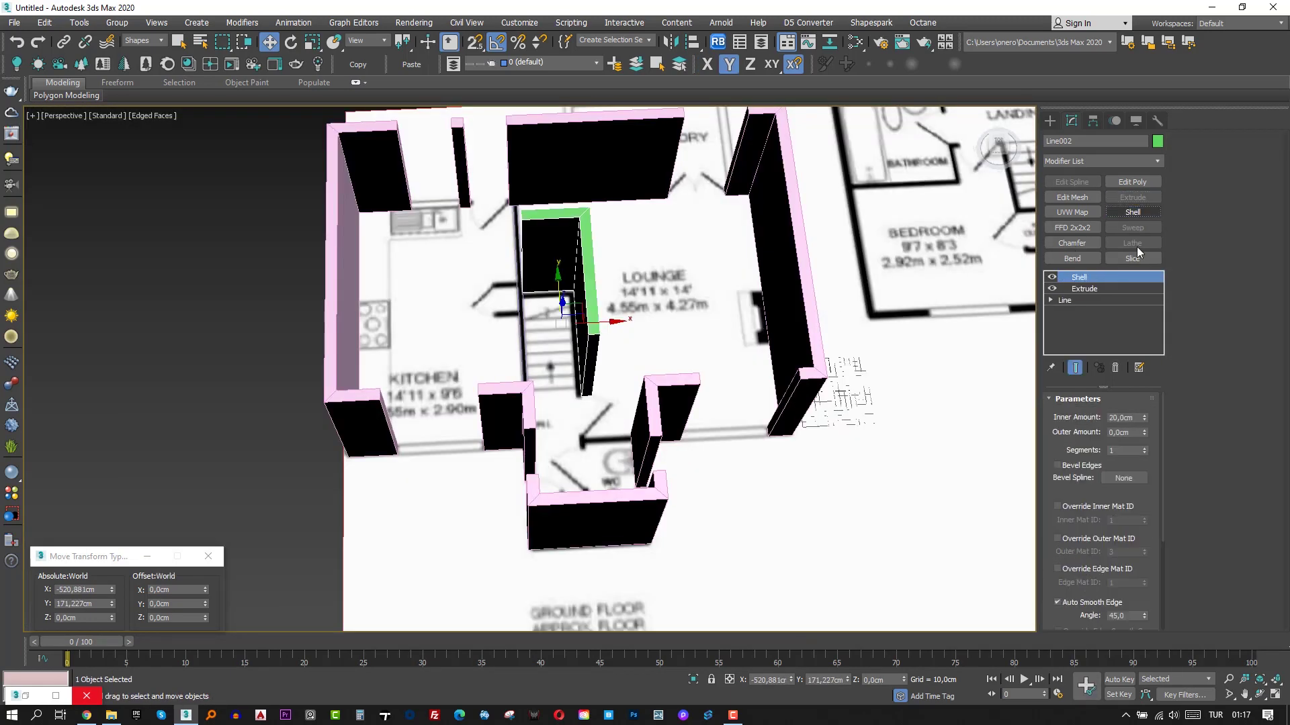
key("Tab")
type("10")
Extrude the partition rectangle between the kitchen and lounge into a wall.
middle_click_drag(504, 323, 466, 325, "alt")
scroll(504, 325, "up", 3)
left_click(522, 335)
left_click(1133, 197)
scroll(433, 225, "down", 2)
middle_click_drag(382, 276, 598, 275, "alt")
left_click(377, 163)
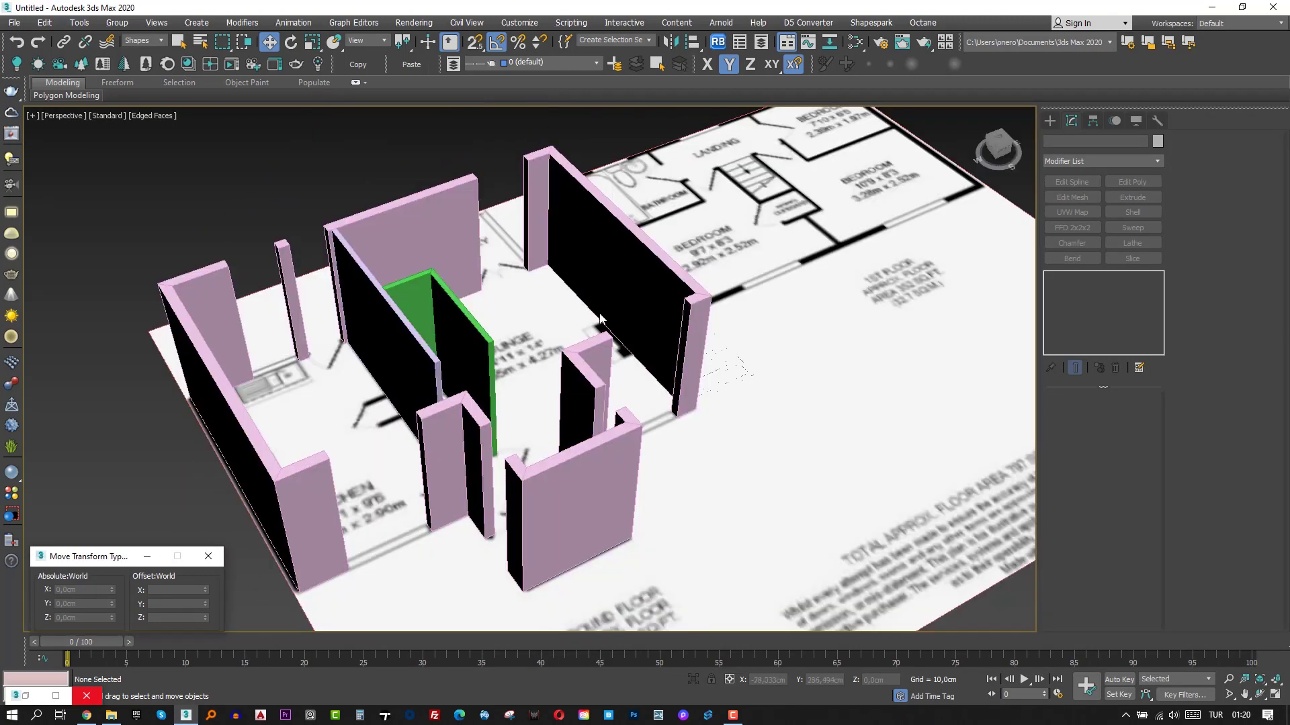
Switch to the top view around the hall and WC, and set the selection filter to All.
scroll(602, 324, "down", 3)
middle_click_drag(607, 376, 573, 320, "alt")
key("t")
scroll(571, 315, "up", 5)
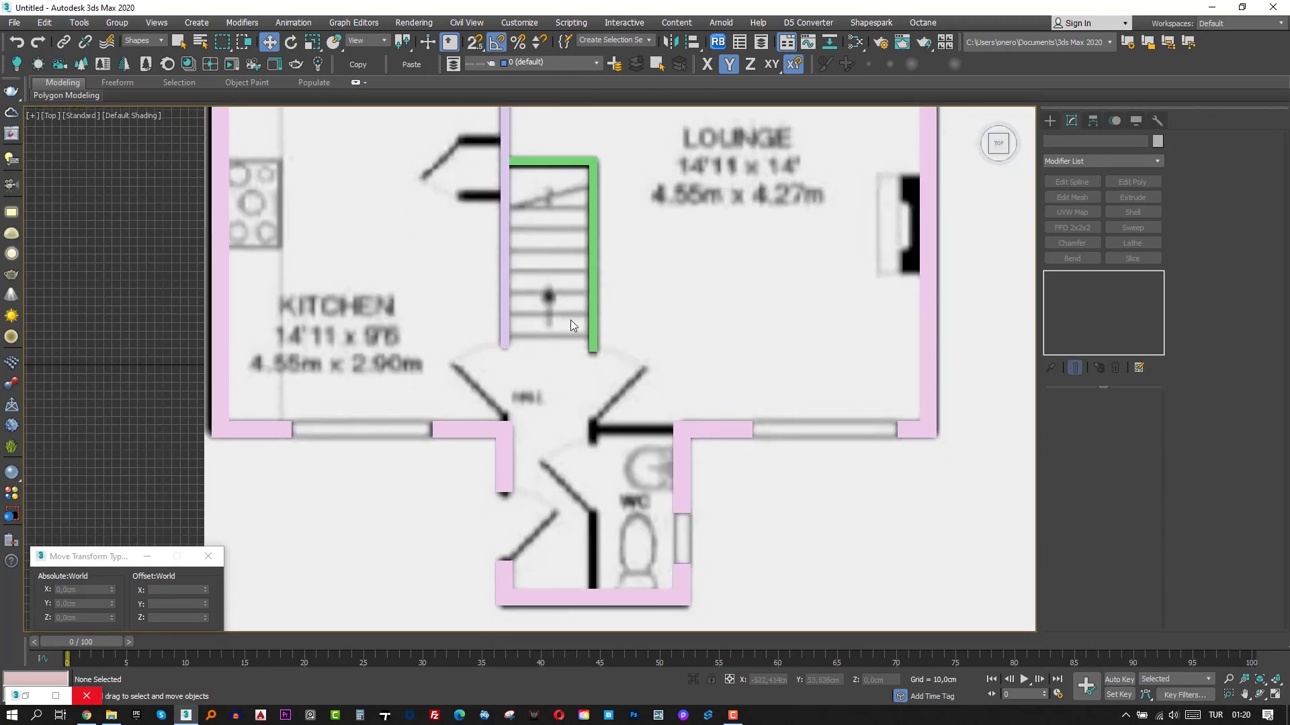
left_click(1051, 120)
left_click(1073, 211)
scroll(635, 444, "up", 3)
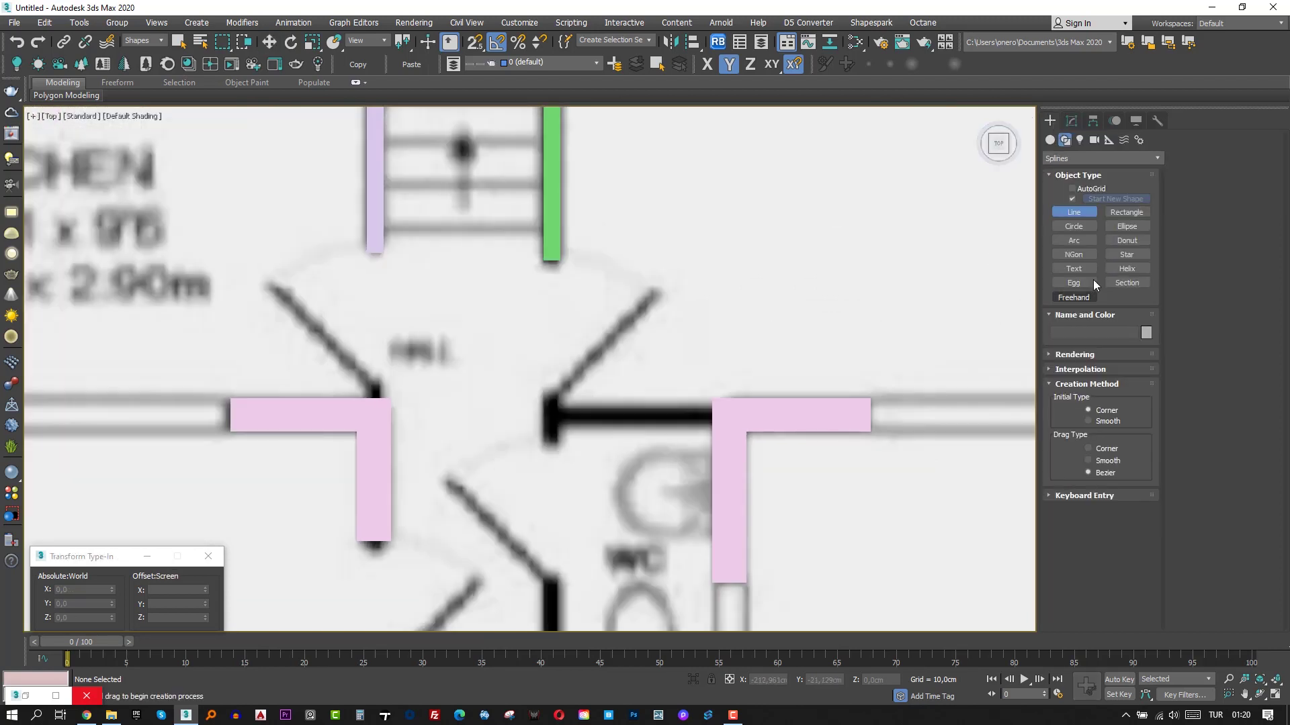
scroll(730, 410, "up", 2)
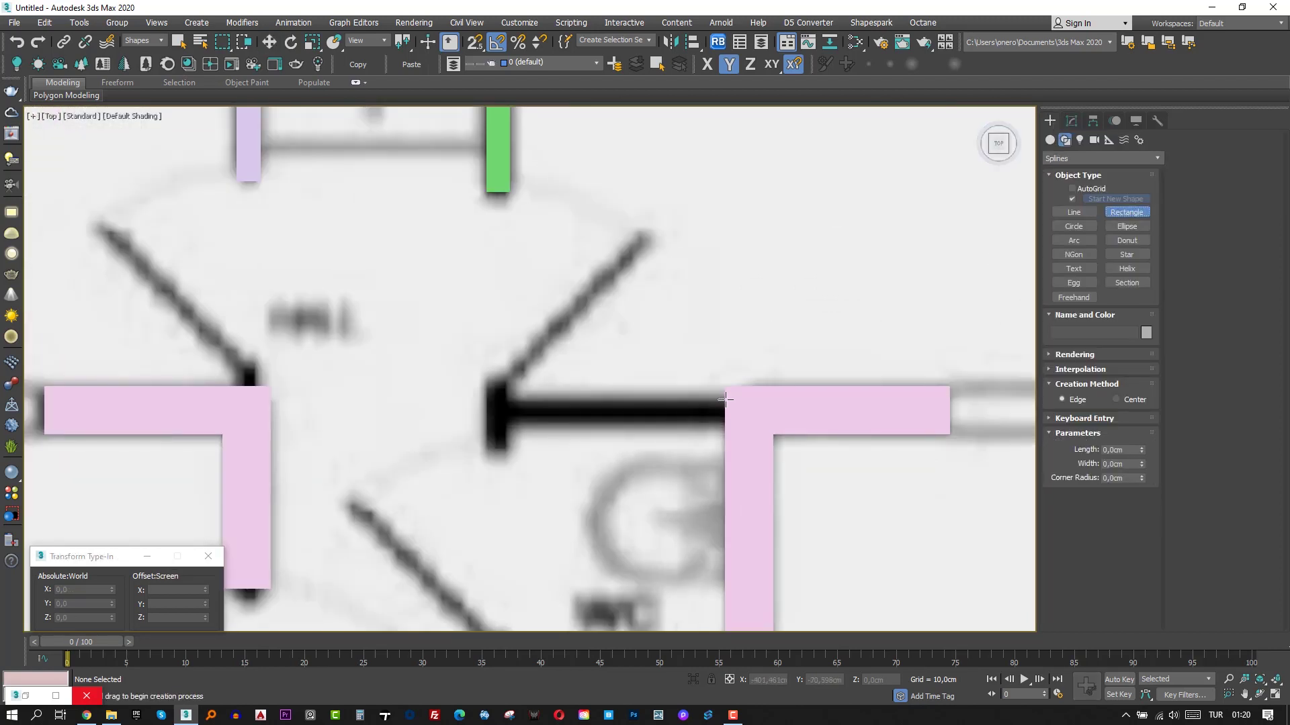
scroll(729, 403, "down", 4)
key("w")
scroll(767, 425, "up", 2)
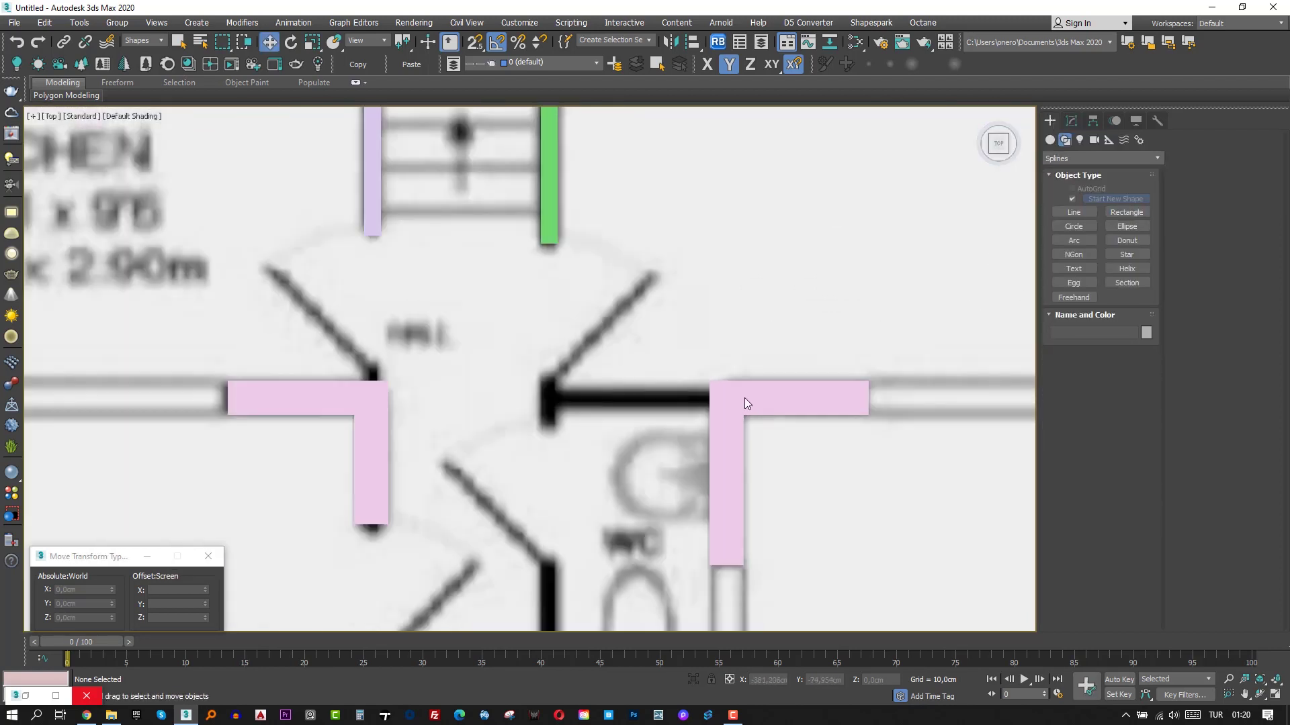
left_click(143, 41)
left_click(134, 53)
Delete the outer wall object and undo the deletion.
left_click(773, 399)
key("Delete")
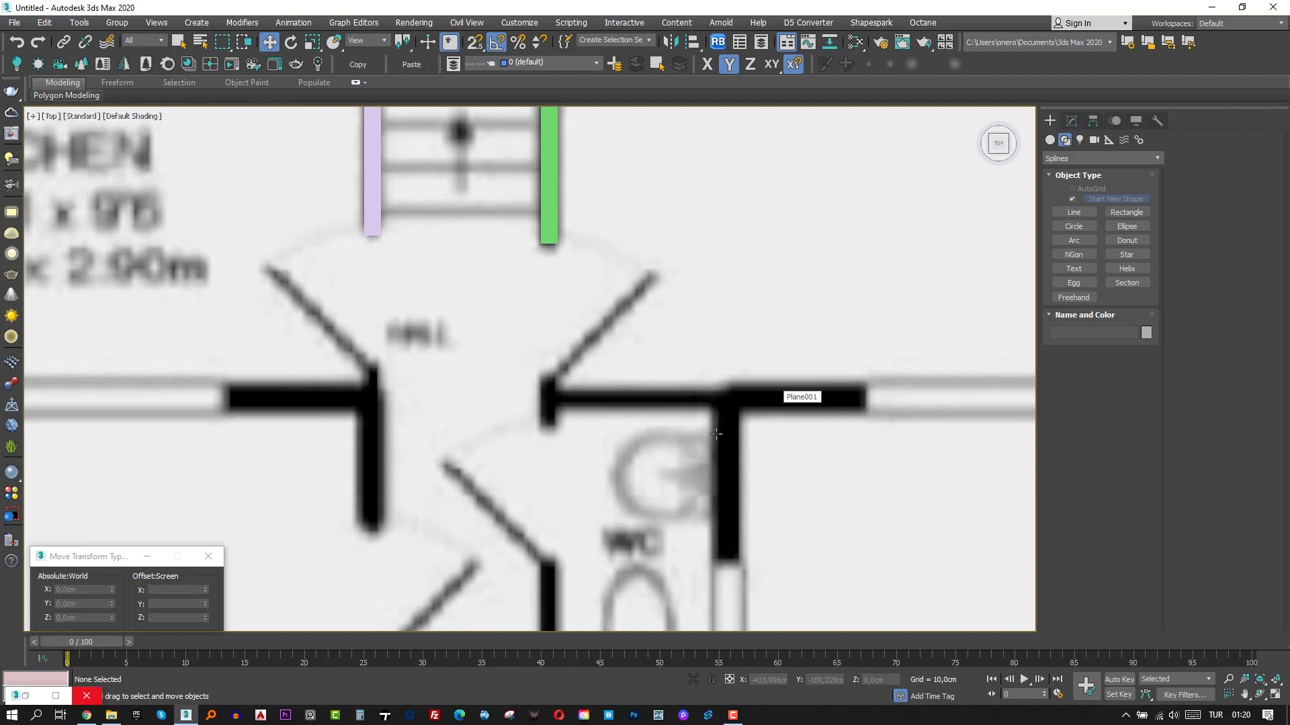
key("ctrl+z")
Draw a rectangle 10 cm long and 90 cm wide over the partition between the WC and lounge.
left_click(1127, 211)
scroll(711, 401, "up", 2)
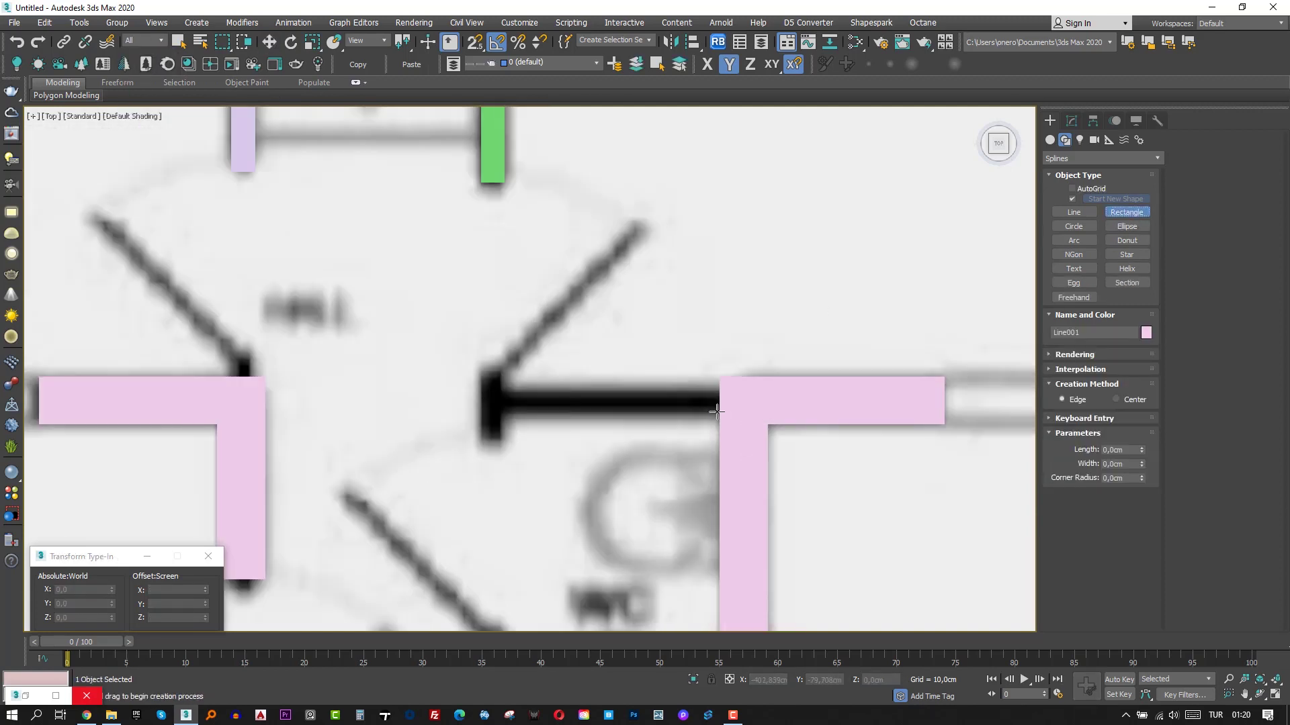
left_click_drag(717, 411, 502, 390)
type("10")
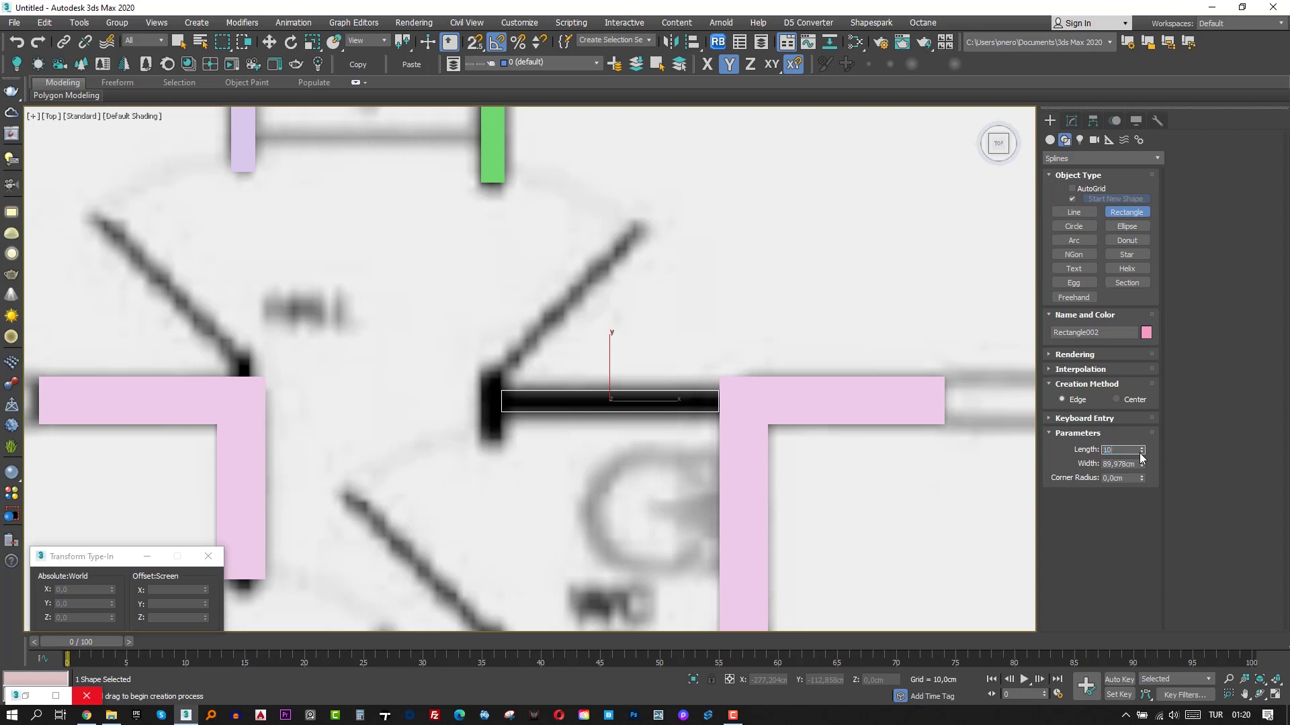
key("Tab")
type("90")
key("Return")
Copy the rectangle, rotate the copy 90 degrees, and snap it against the hall end of the partition between the WC and lounge.
middle_click_drag(568, 462, 563, 463)
key("w")
key("s")
mouse_move(648, 402)
left_mouse_down()
mouse_move(634, 402)
mouse_move(715, 391)
mouse_move(544, 406)
mouse_move(601, 425)
left_mouse_up()
key("s")
key("Return")
key("e")
key("w")
left_click_drag(521, 381, 489, 381)
key("s")
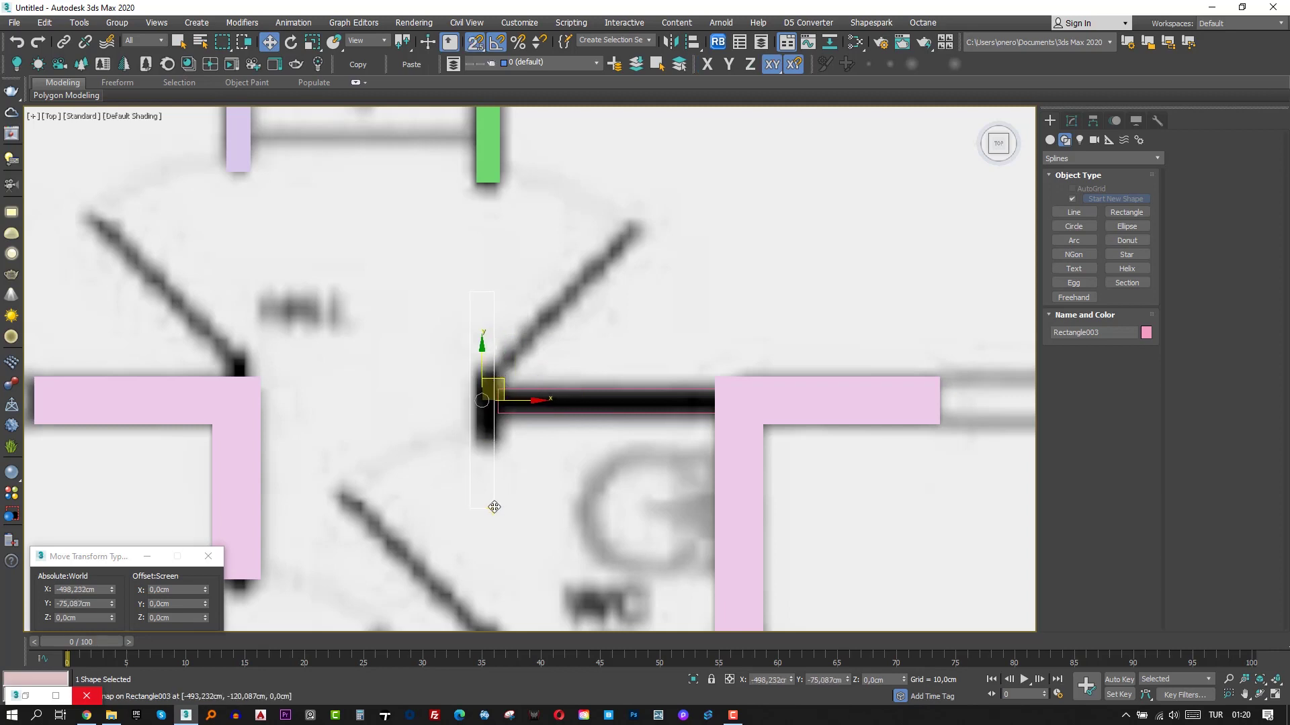
left_click_drag(496, 507, 499, 414)
key("s")
Set the rotated copy's width to 30 cm and shift it along Y over the short wall stub.
left_click_drag(485, 261, 484, 355)
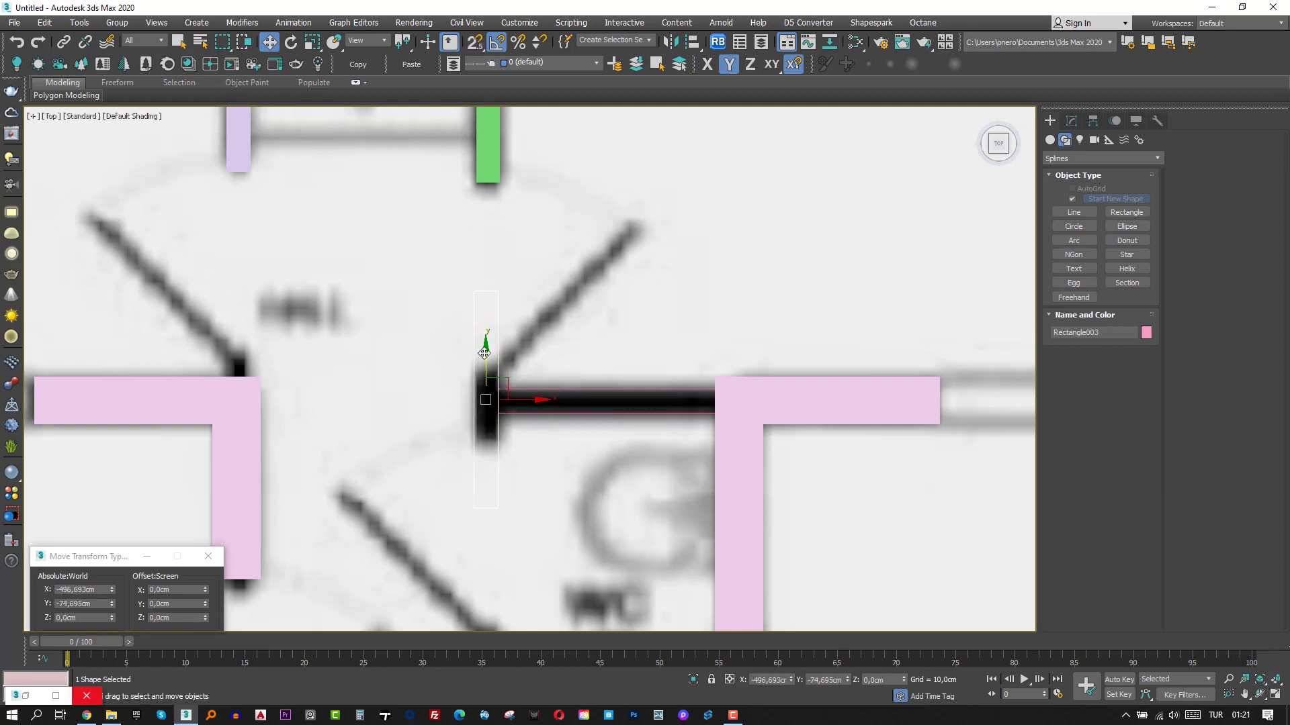
left_click(1072, 121)
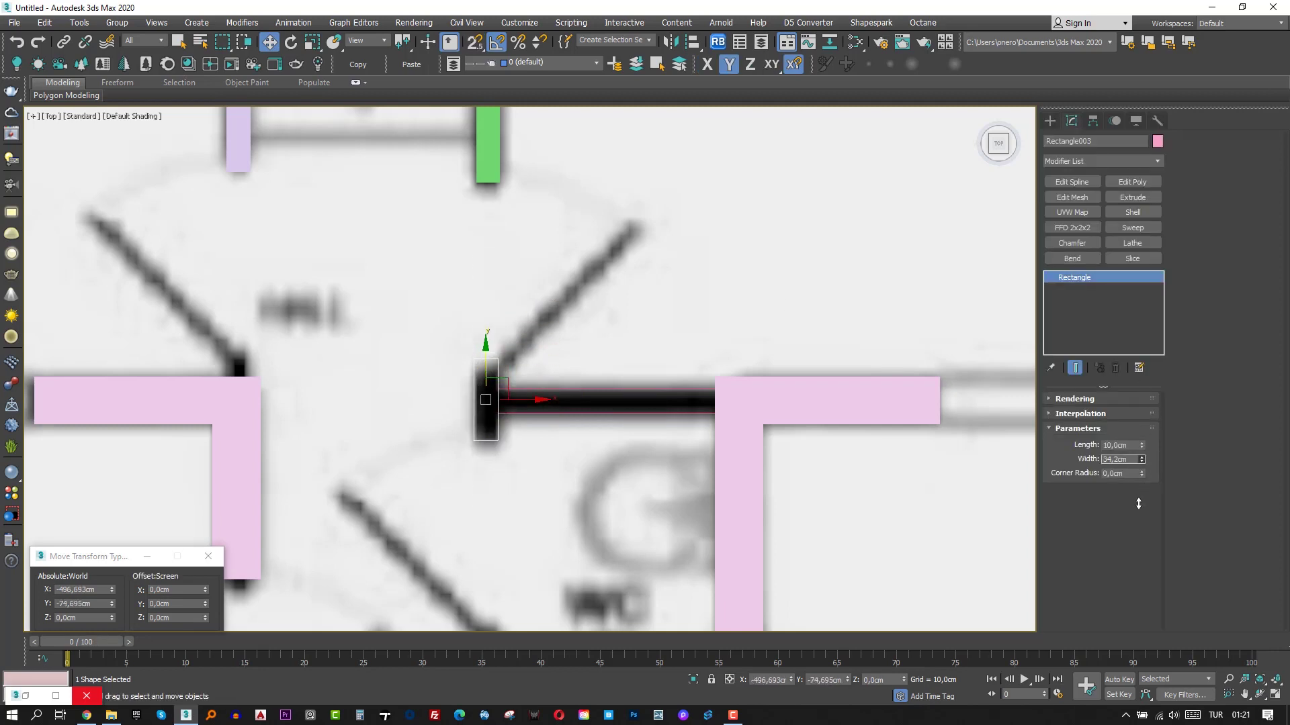
left_click_drag(483, 357, 480, 359)
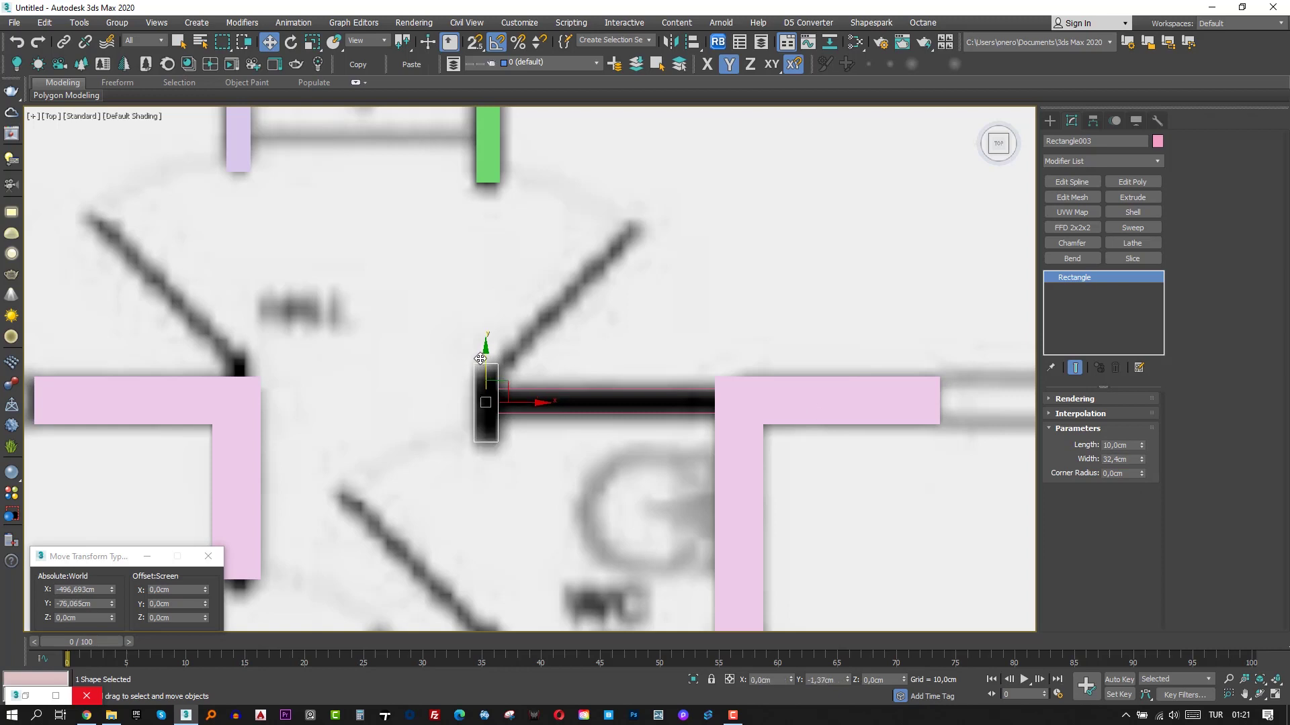
Copy the stub rectangle down along Y, set the copy's width to 80 cm, and place it below the stub across the WC door opening.
scroll(504, 461, "down", 4)
middle_click_drag(504, 461, 518, 313)
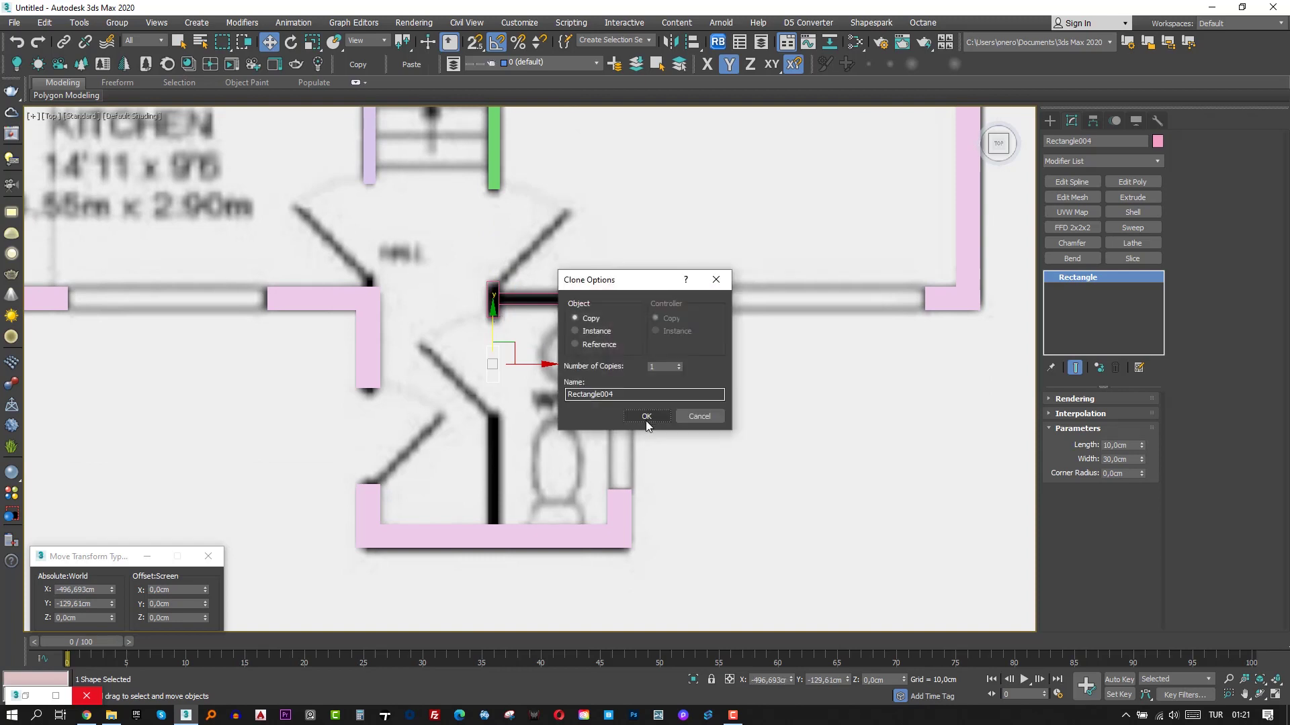
left_click(646, 418)
scroll(488, 360, "up", 3)
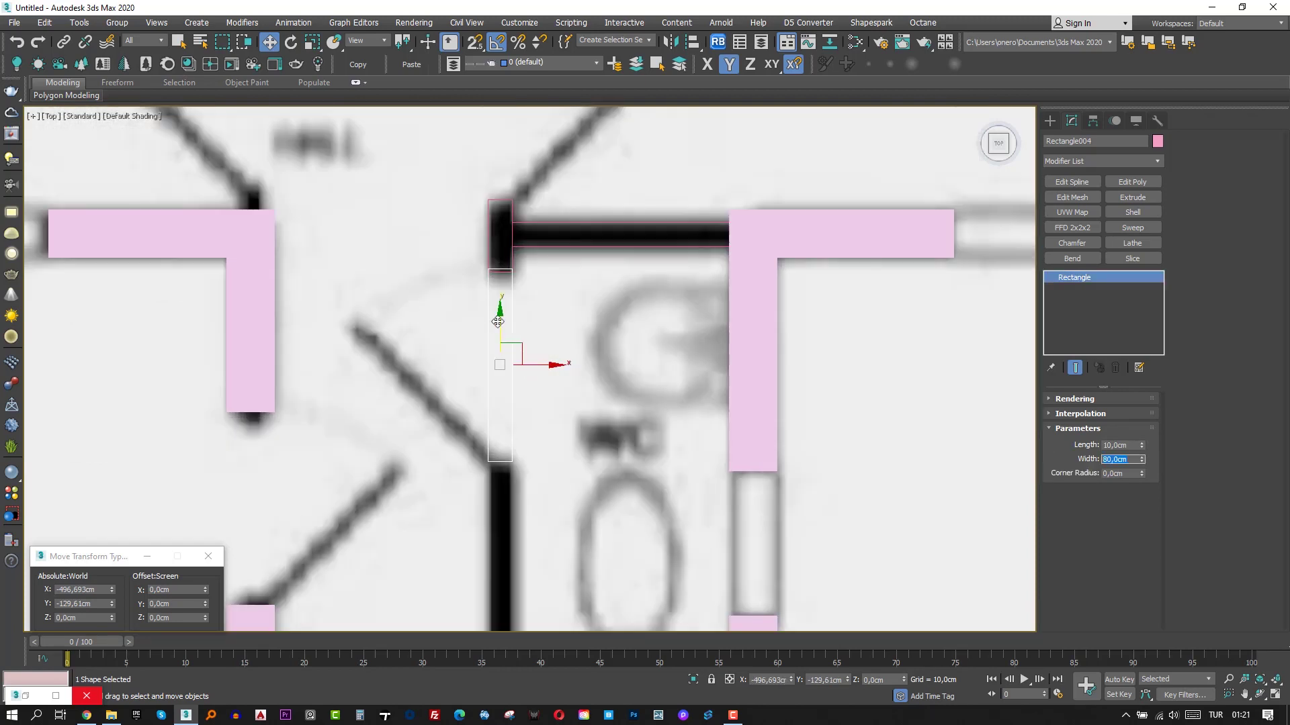
left_click_drag(497, 321, 497, 279)
key("s")
scroll(489, 352, "down", 3)
key("s")
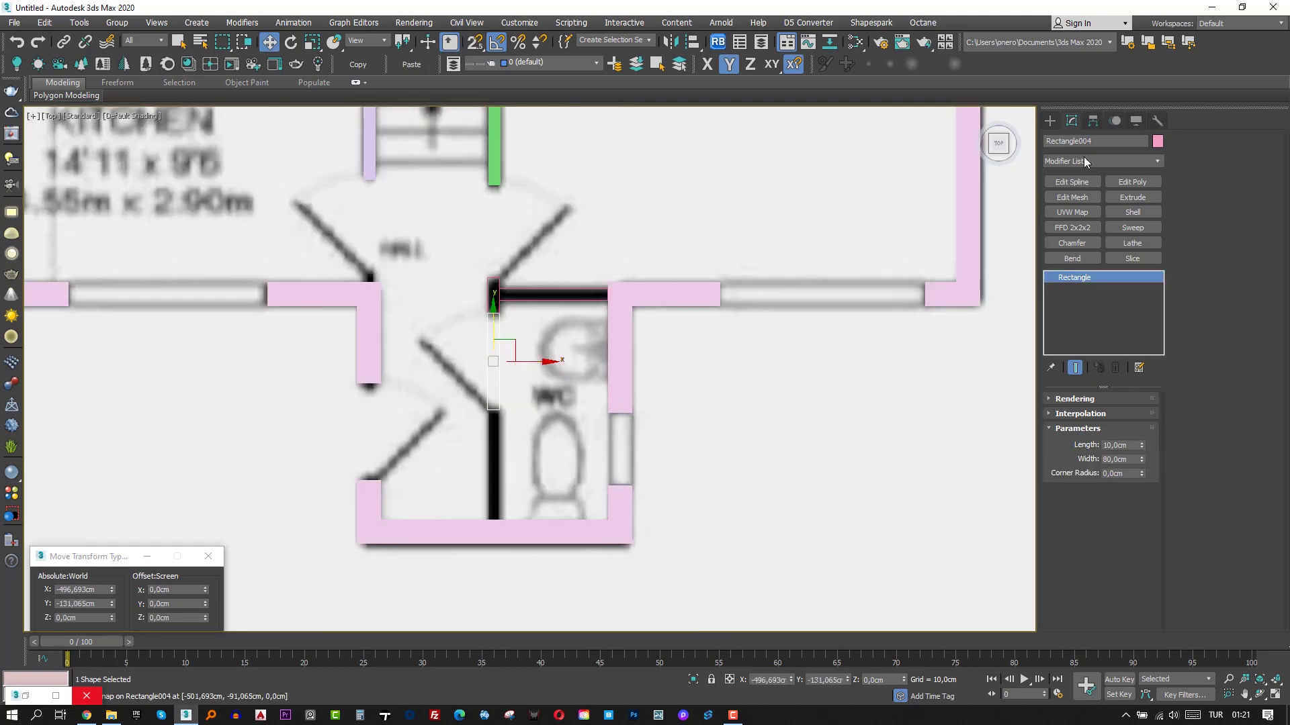
Draw a rectangle about 91 cm long and 100 cm wide from the door spacer's lower end to the WC's inner front corner.
left_click_drag(488, 332, 488, 433, "shift")
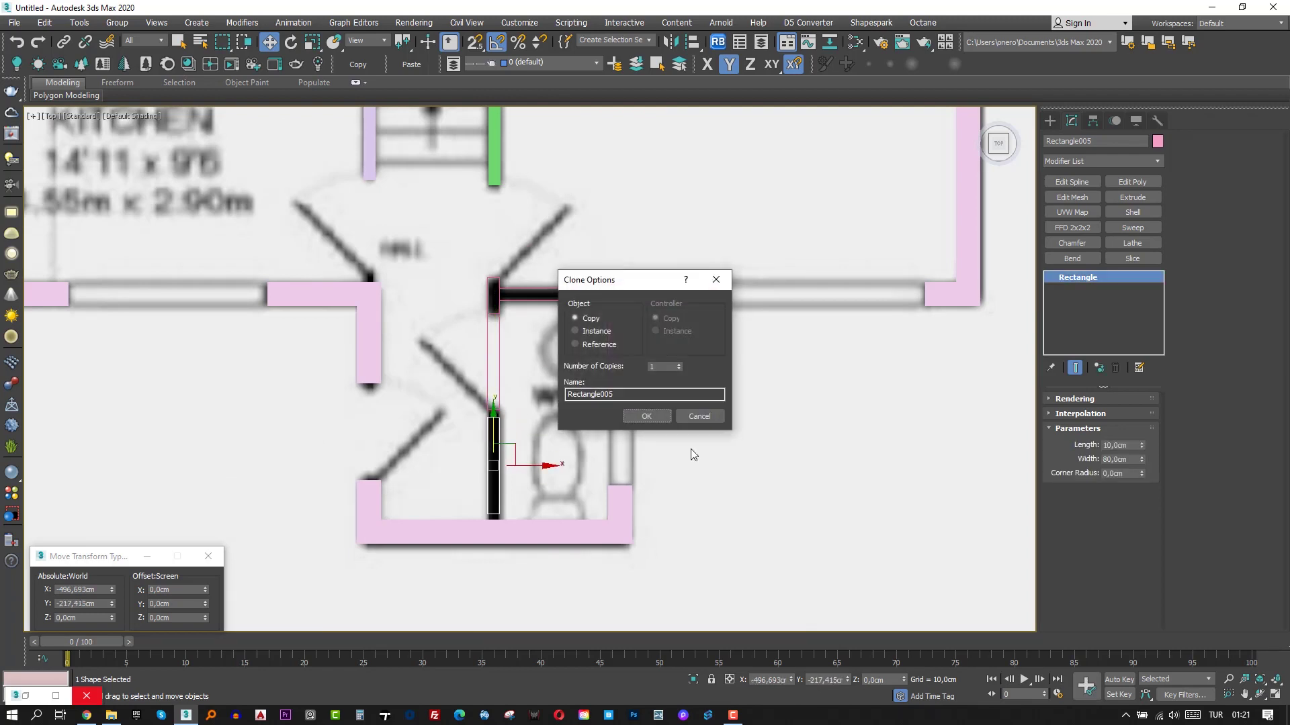
left_click(691, 417)
left_click(1050, 120)
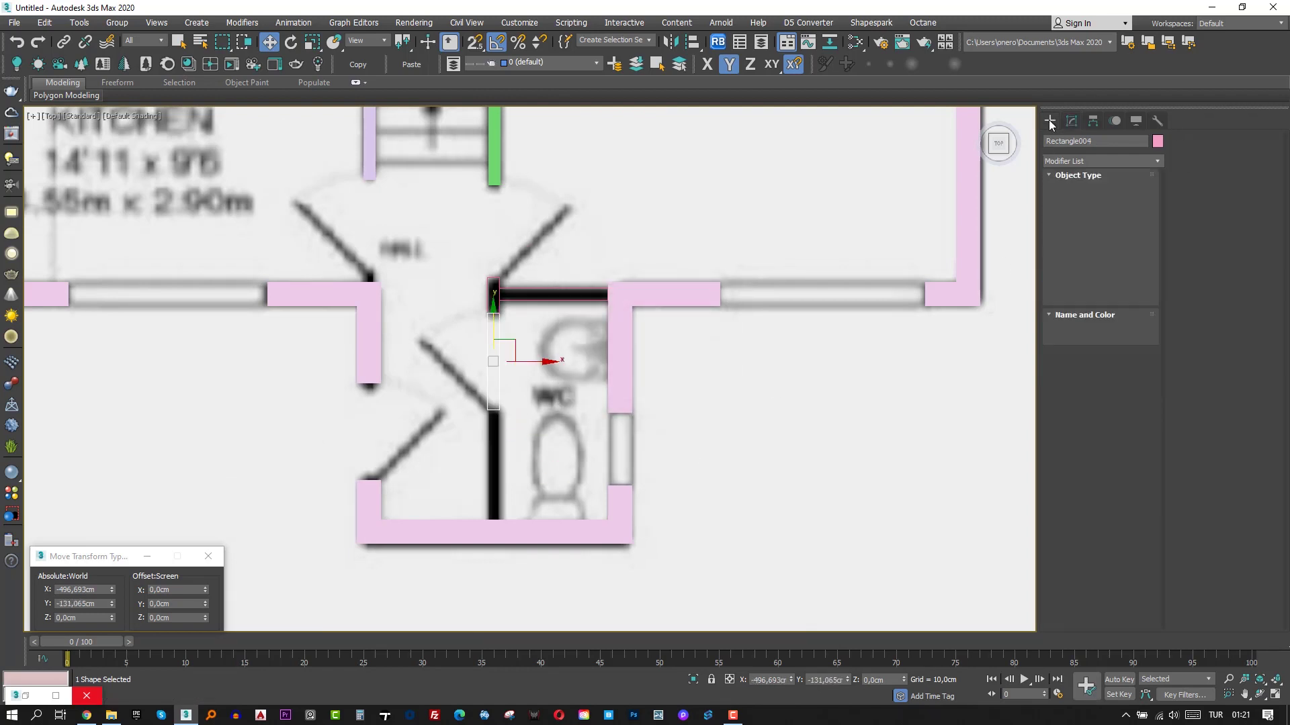
left_click(1064, 139)
left_click(1126, 212)
scroll(475, 425, "up", 2)
key("s")
left_click_drag(493, 402, 660, 557)
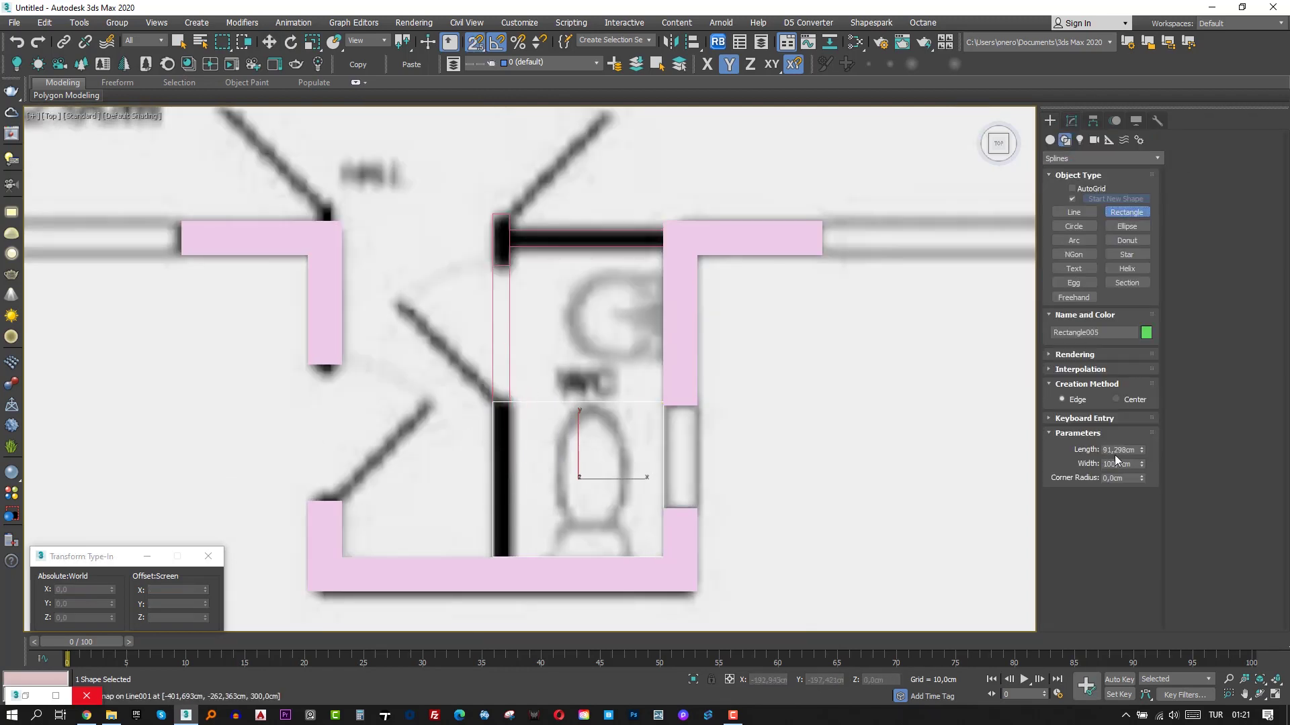
Set the new WC rectangle's length to 90 cm and width to 10 cm.
type("10")
key("Return")
middle_click_drag(564, 403, 567, 403)
key("ctrl+z")
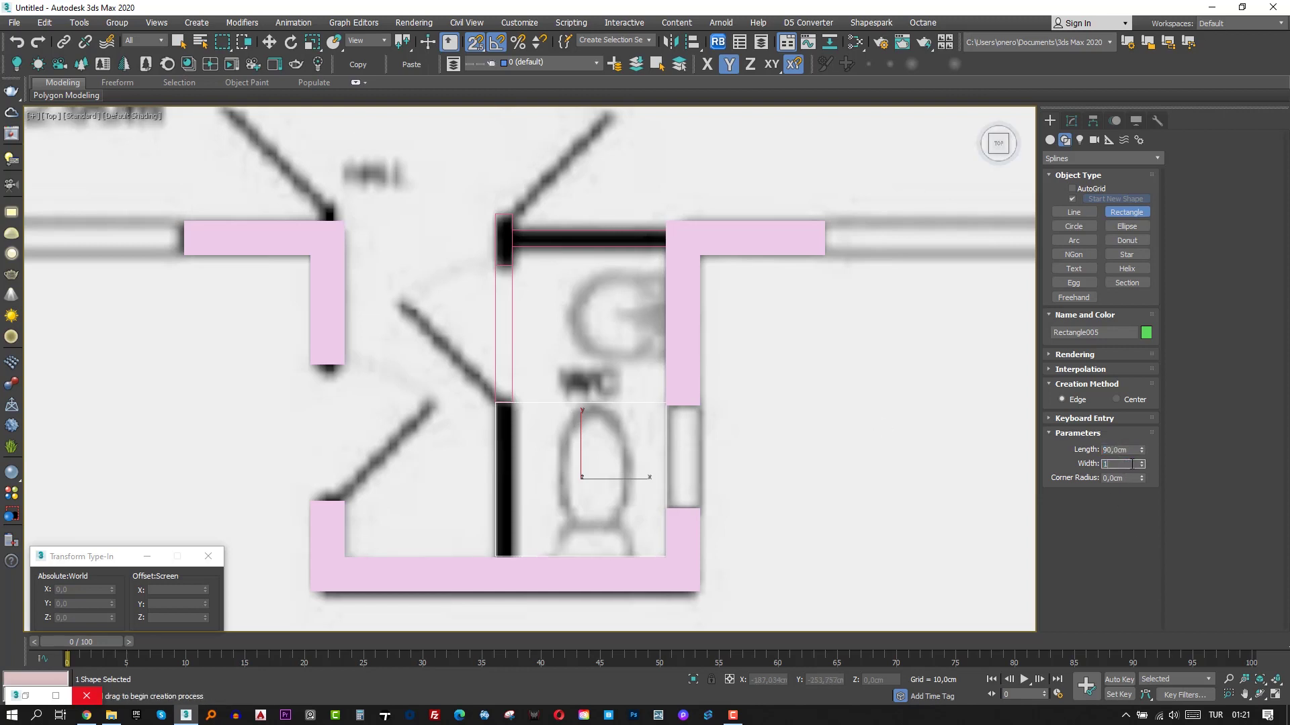
type("0")
key("Return")
Snap the WC partition rectangle along X in line with the door spacer and along Y against the front wall's inner face.
key("w")
left_click_drag(575, 402, 500, 409)
right_click(507, 399)
left_click(615, 479)
left_click(571, 402)
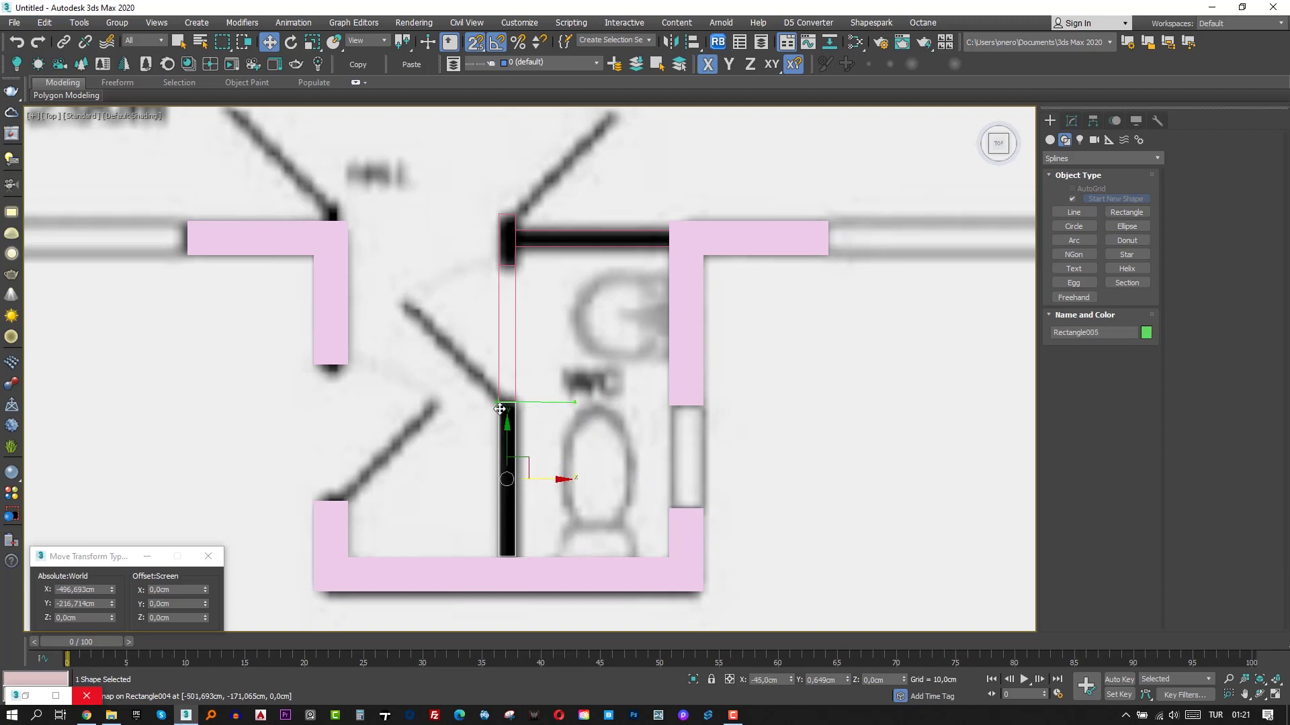
key("F6")
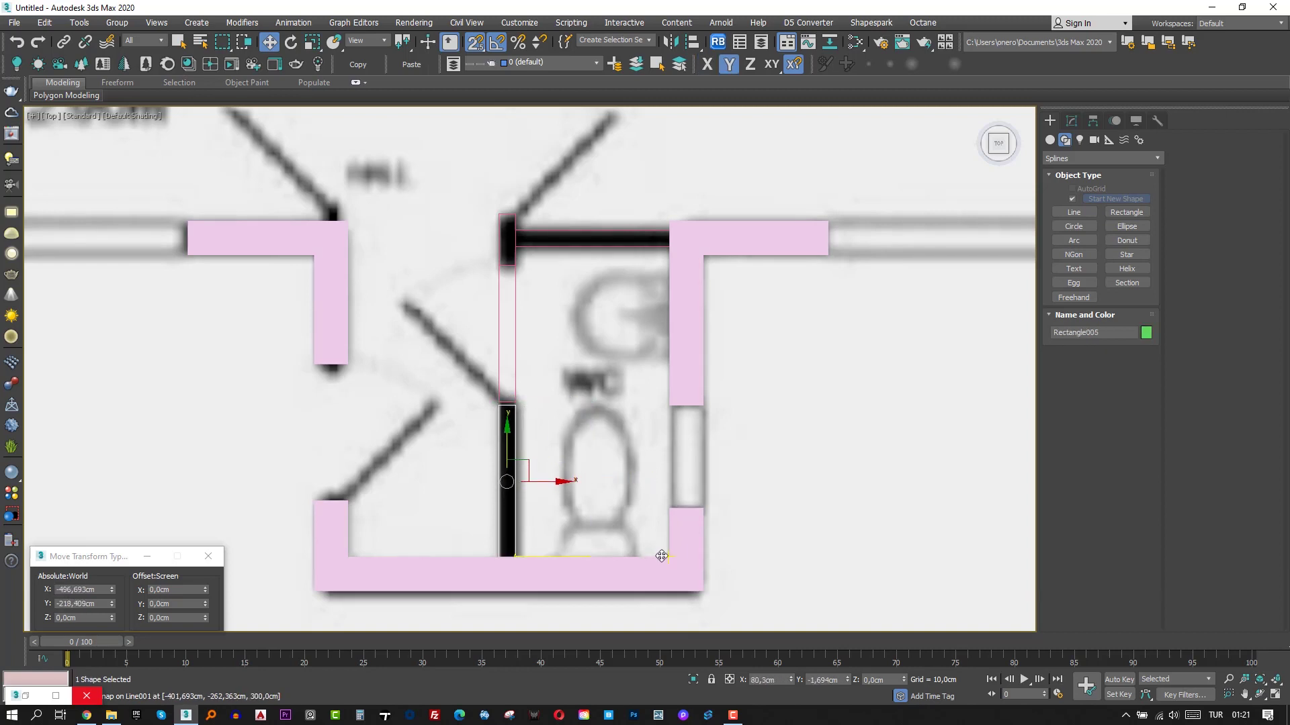
Snap the 80 cm door spacer along Y onto the WC partition's end, and the 30 cm stub onto the spacer's other end.
scroll(499, 366, "up", 3)
key("s")
left_click(515, 371)
key("s")
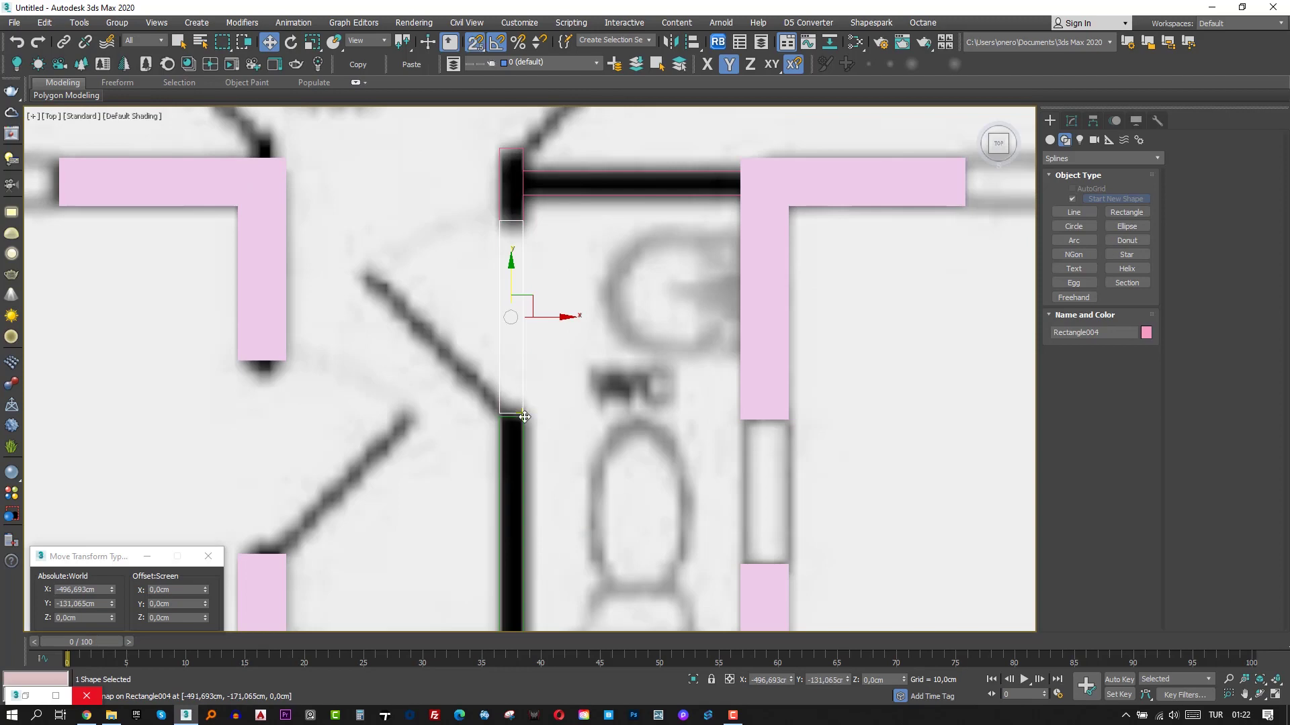
scroll(523, 416, "down", 3)
scroll(514, 376, "up", 4)
left_click(513, 299)
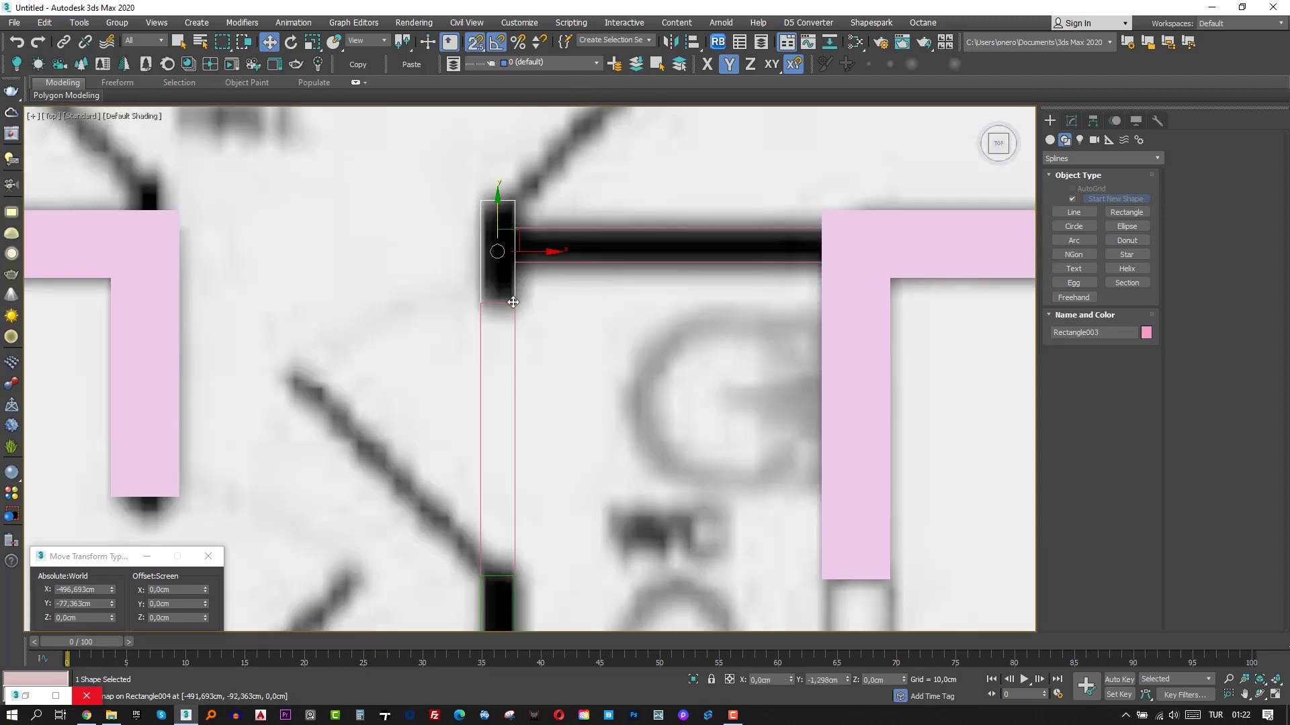
scroll(513, 336, "down", 4)
middle_click_drag(558, 308, 557, 340)
scroll(558, 235, "down", 2)
middle_click_drag(558, 235, 571, 316)
key("s")
Extrude the stub, the partition between the WC and lounge, and the 90 cm WC partition to 300 cm.
key("p")
scroll(531, 403, "up", 6)
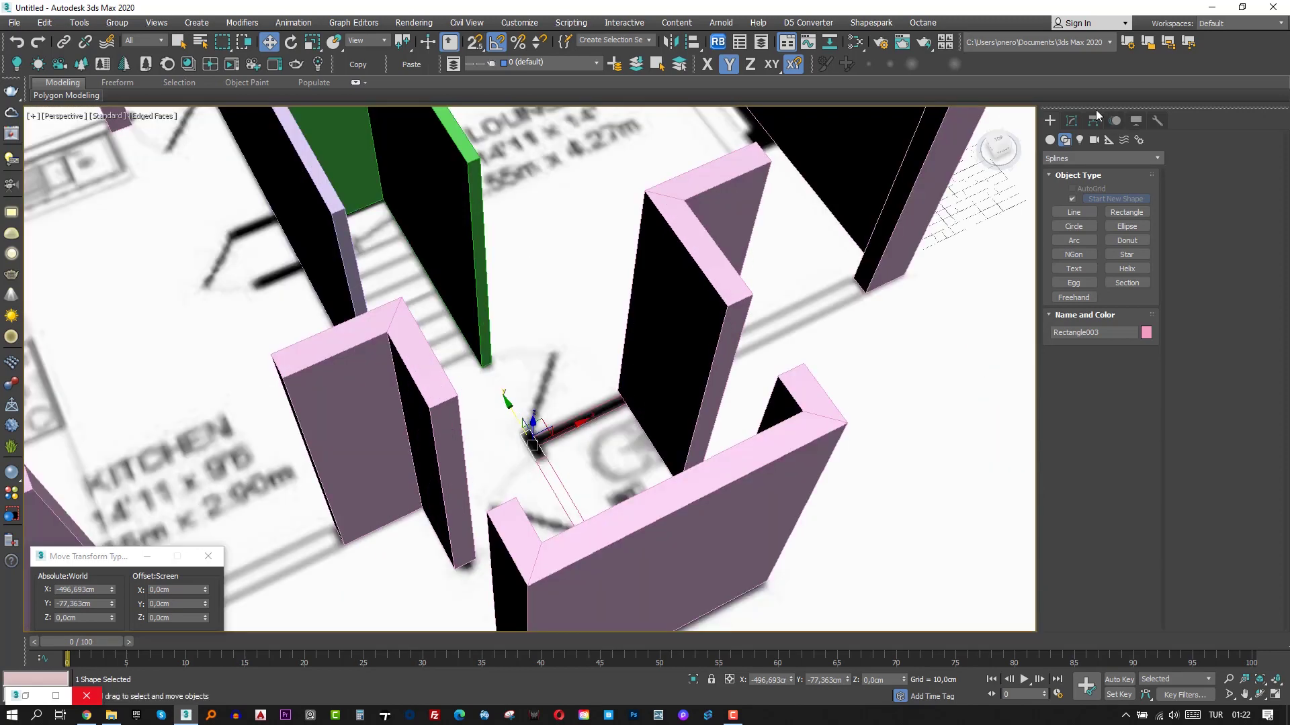
left_click(1072, 120)
left_click(1132, 197)
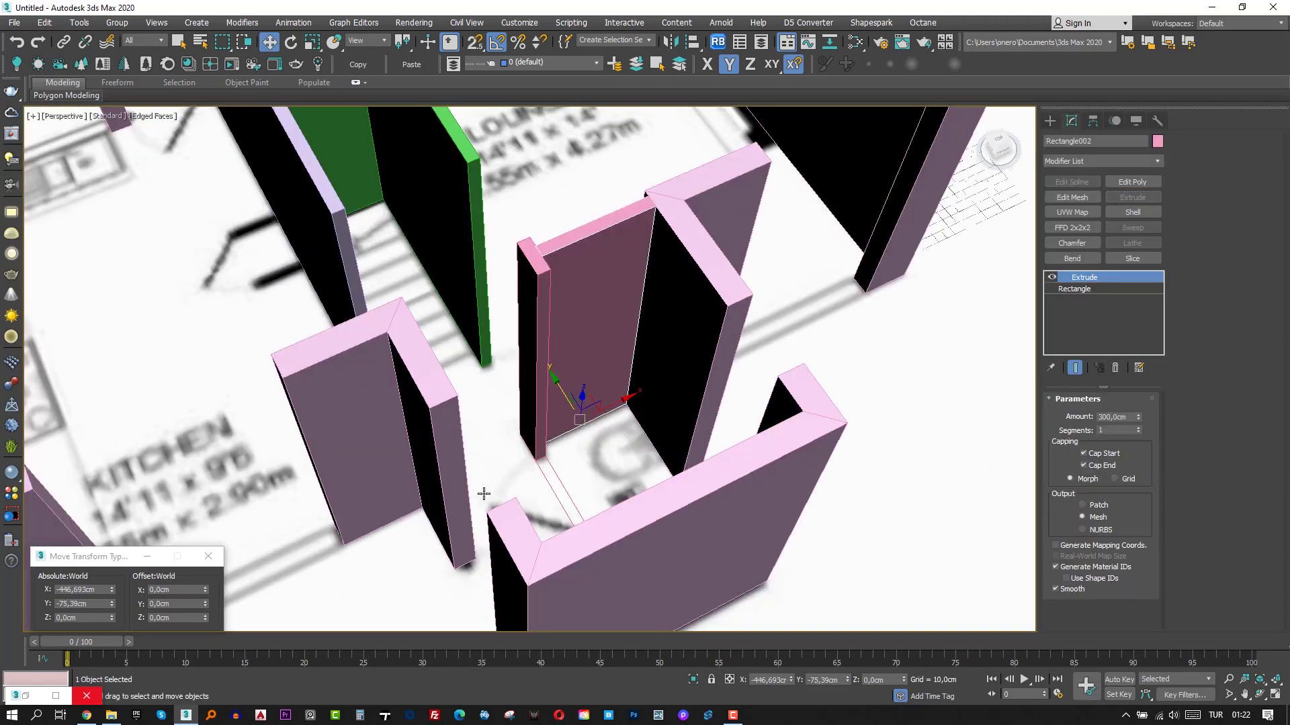
left_click(550, 479)
middle_click_drag(565, 470, 593, 436, "alt")
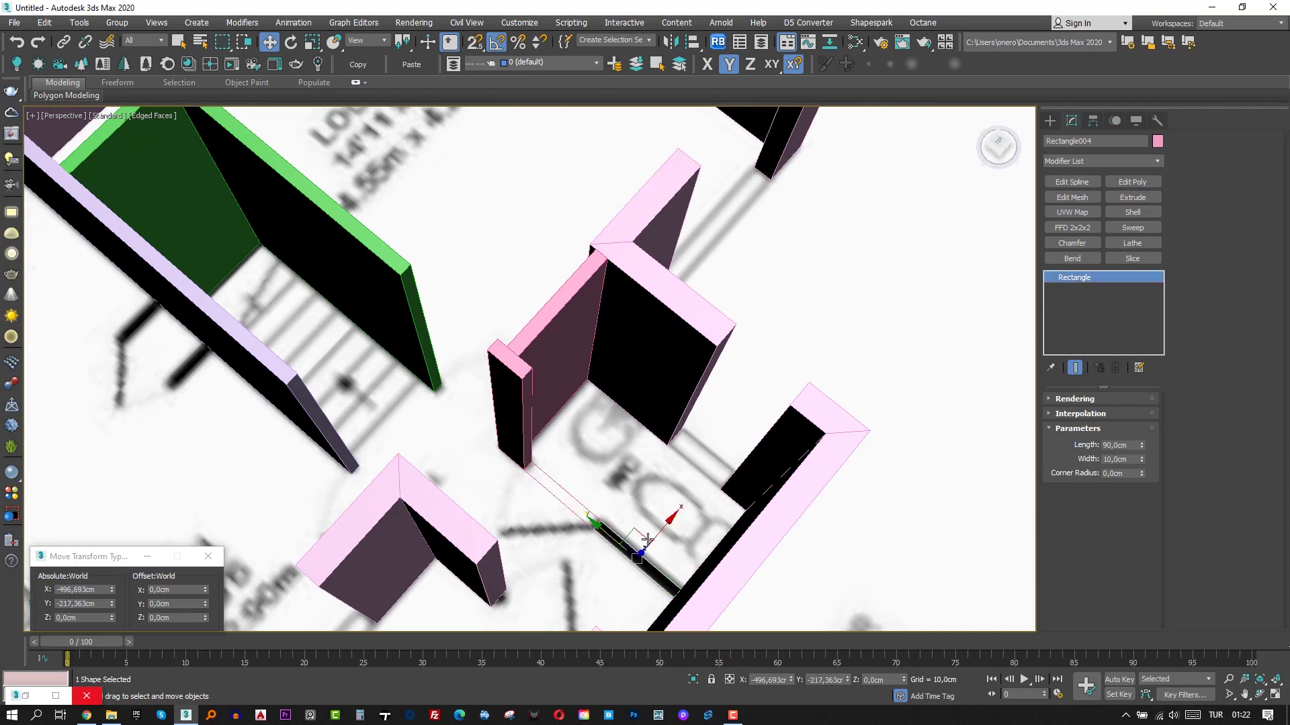
left_click(1133, 197)
scroll(578, 376, "down", 5)
middle_click_drag(581, 383, 565, 333, "alt")
left_click(349, 175)
Assign the salmon-pink object color to all objects and close the Move Transform Type-In dialog.
middle_click_drag(403, 279, 386, 242, "alt")
key("ctrl+a")
left_click(1157, 143)
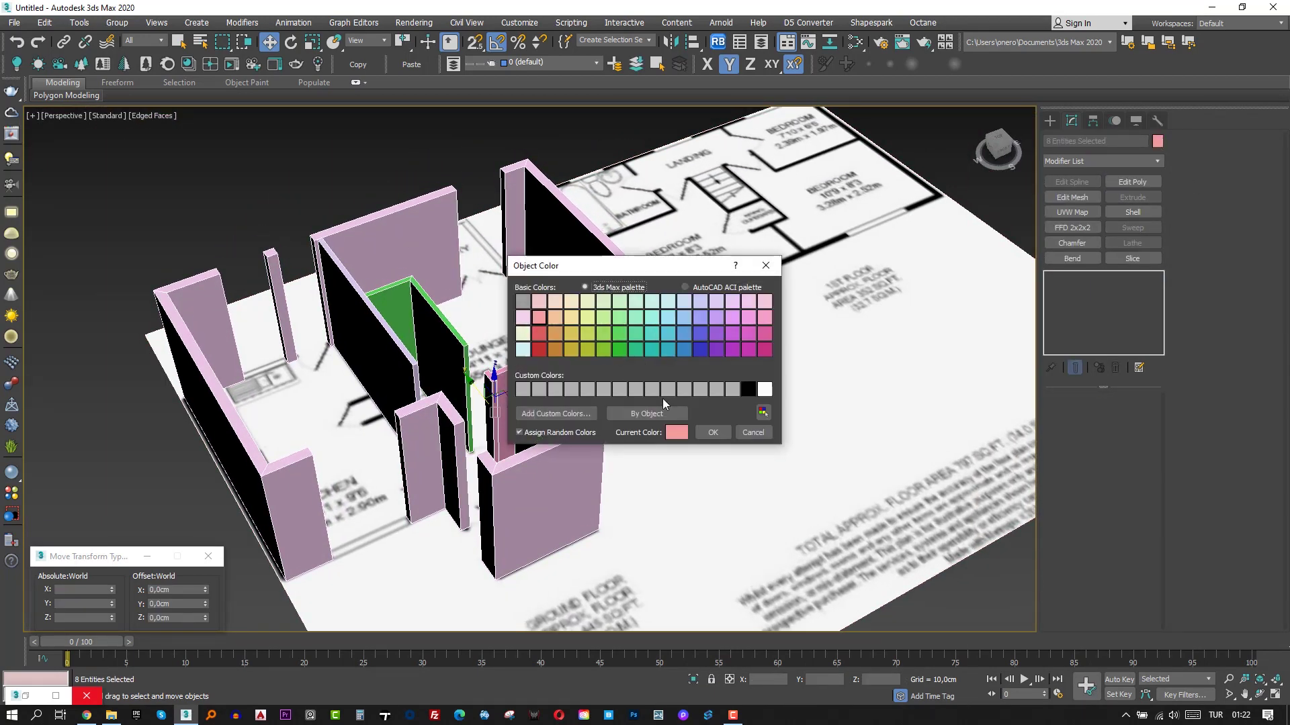
left_click(711, 432)
left_click(267, 164)
mouse_move(321, 221)
middle_mouse_down()
mouse_move(295, 219)
mouse_move(303, 236)
middle_mouse_up()
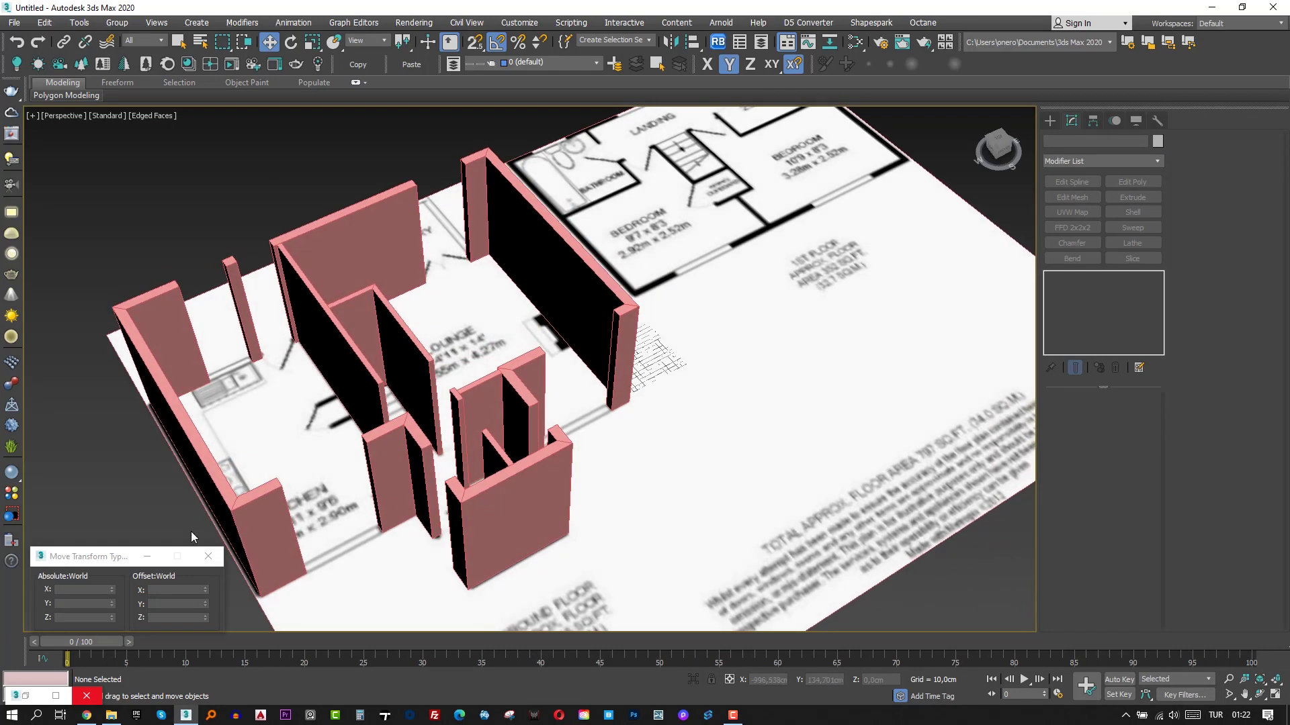
left_click(208, 556)
middle_click_drag(197, 381, 155, 384)
scroll(706, 368, "down", 4)
middle_click_drag(687, 354, 568, 367)
scroll(568, 367, "up", 5)
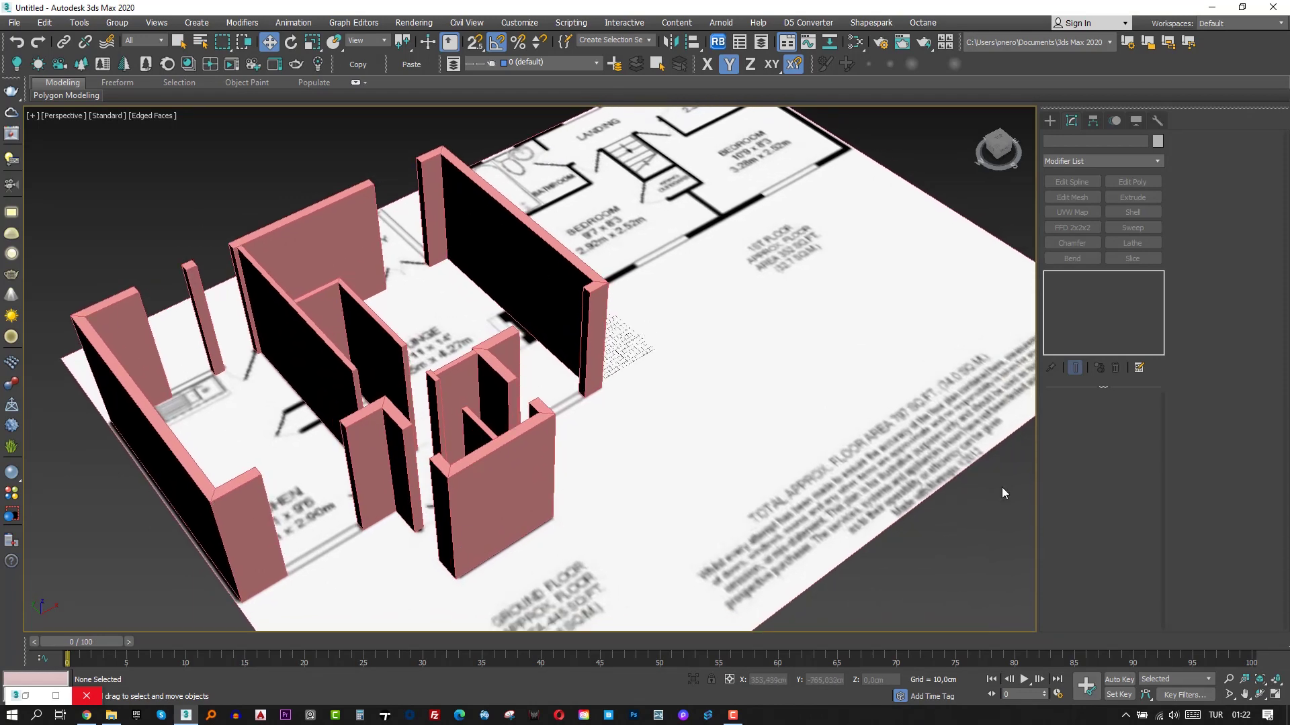
middle_click_drag(671, 306, 723, 379, "alt")
middle_click_drag(646, 391, 619, 399)
In the Top view, draw a rectangle of about 543 by 854 cm around the first-floor plan's outer walls.
key("t")
scroll(702, 323, "down", 2)
middle_click_drag(703, 323, 430, 496)
scroll(556, 440, "up", 4)
left_click(1050, 121)
left_click(1127, 212)
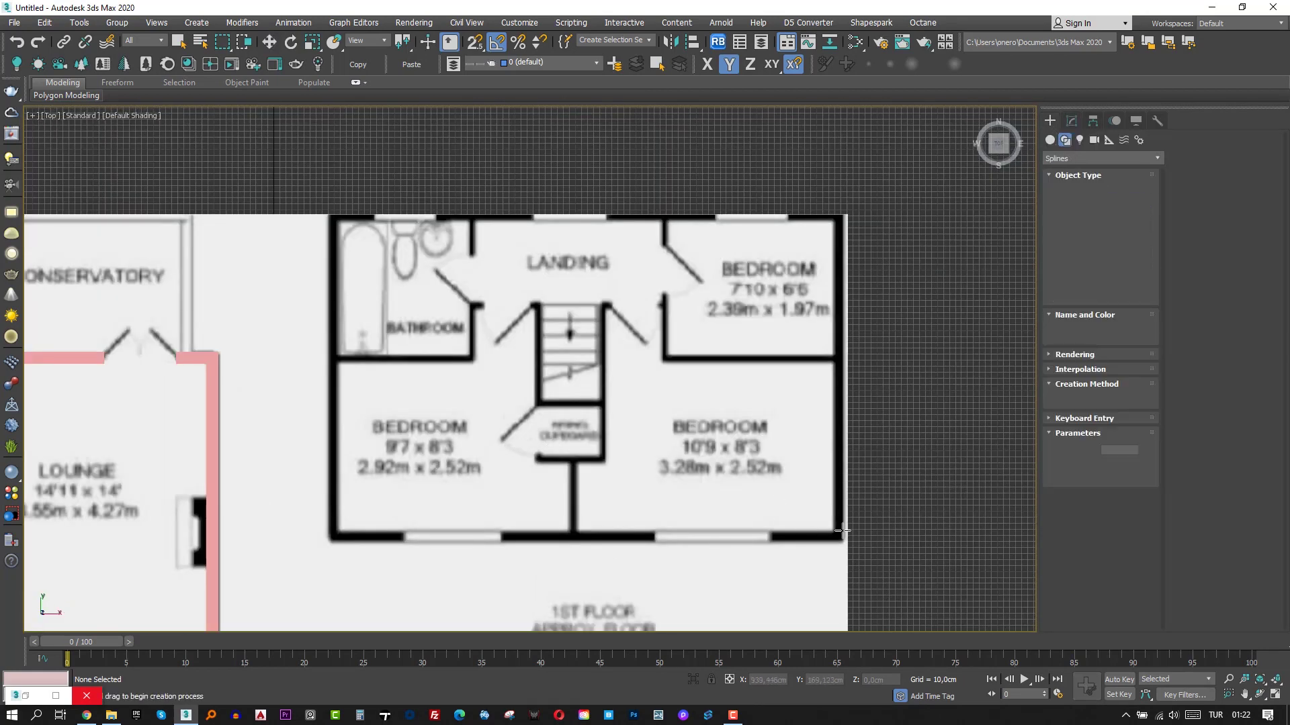
left_click_drag(844, 541, 328, 214)
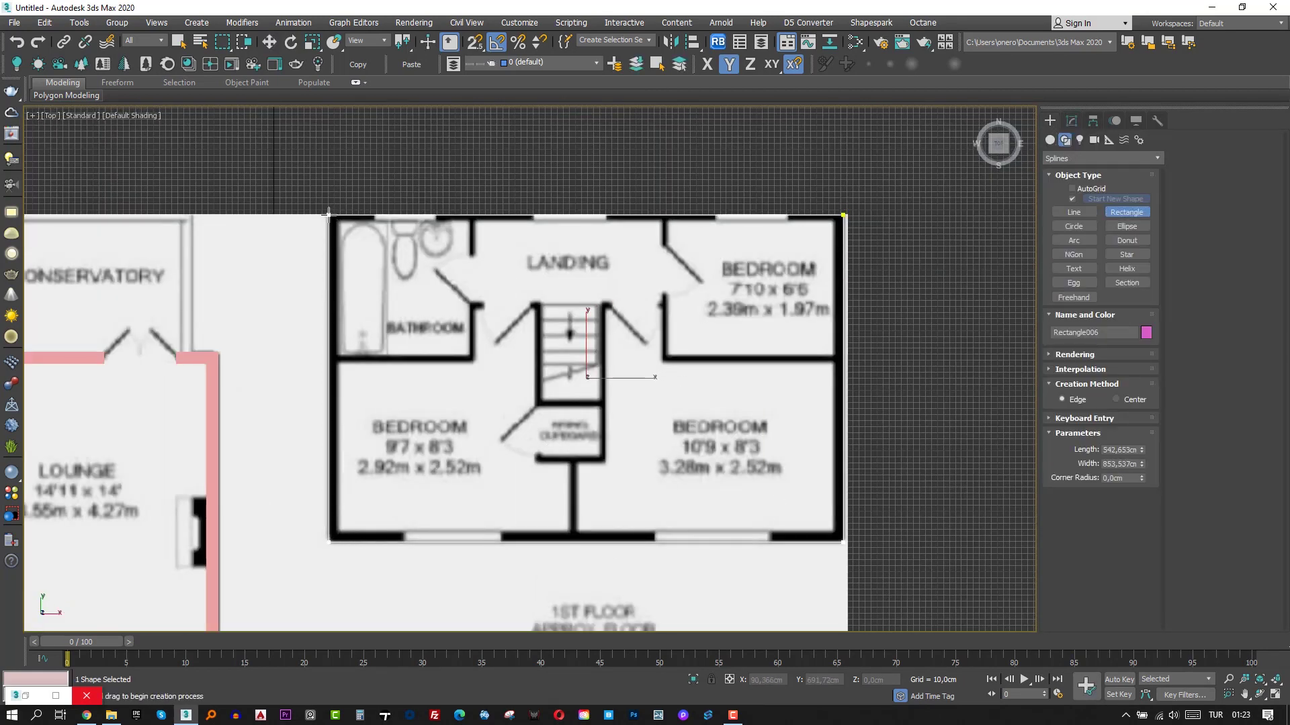
Set the first-floor outer rectangle's length to 540 cm and its width to 850 cm.
left_click(1143, 450)
type("540")
key("Tab")
type("850")
key("Return")
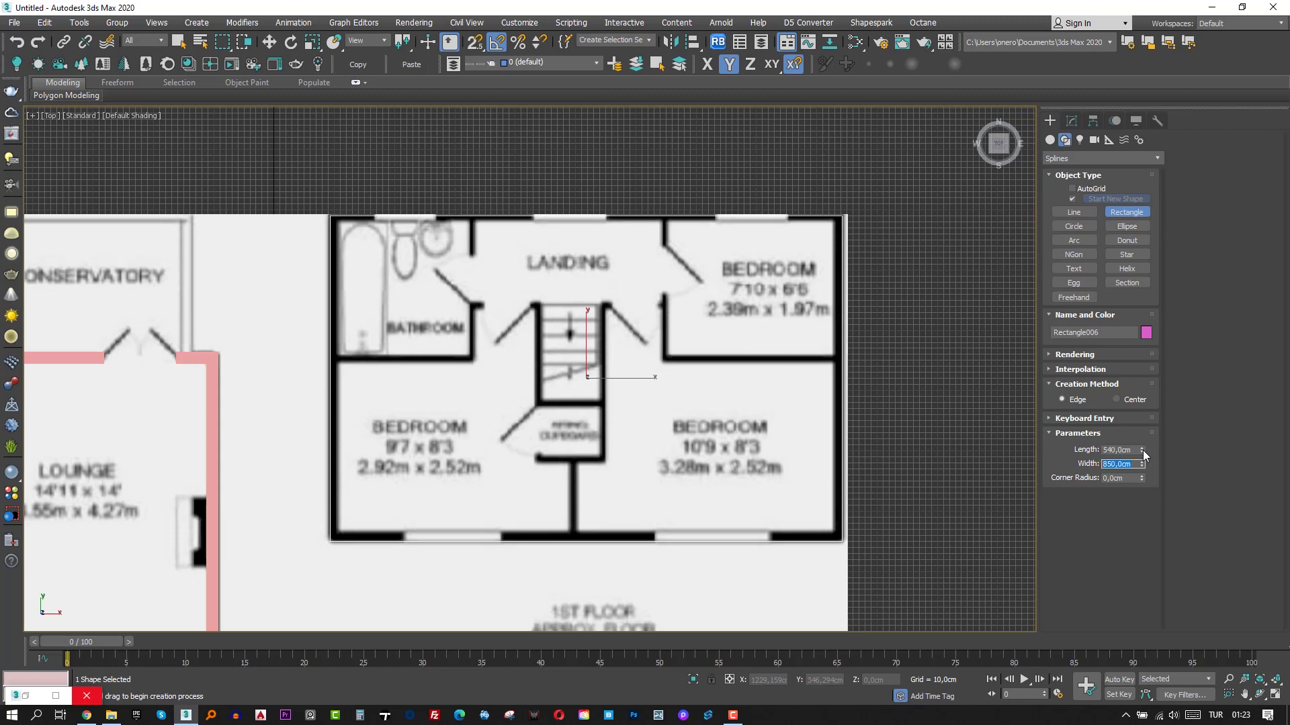
Apply an Edit Spline modifier to the outer rectangle and outline its spline inward by 20 cm.
left_click(1072, 122)
left_click(1072, 181)
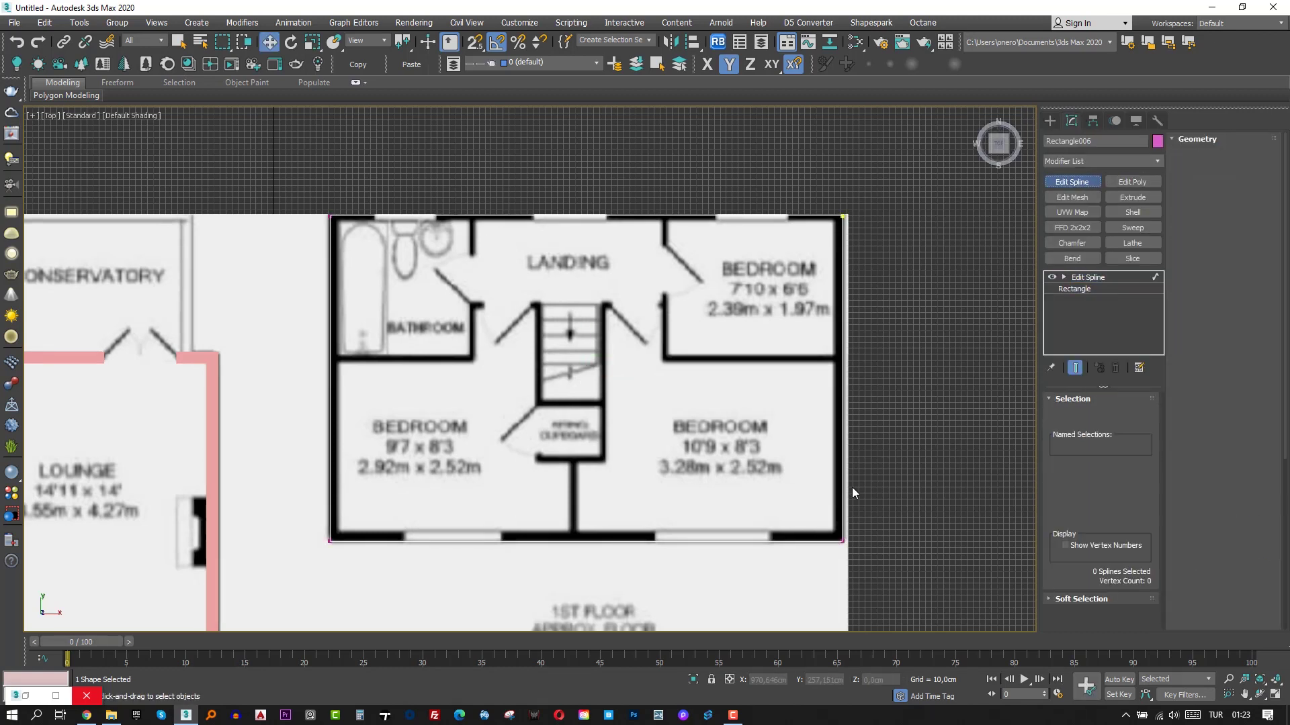
key("3")
left_click(843, 484)
left_click_drag(1270, 497, 1280, 482)
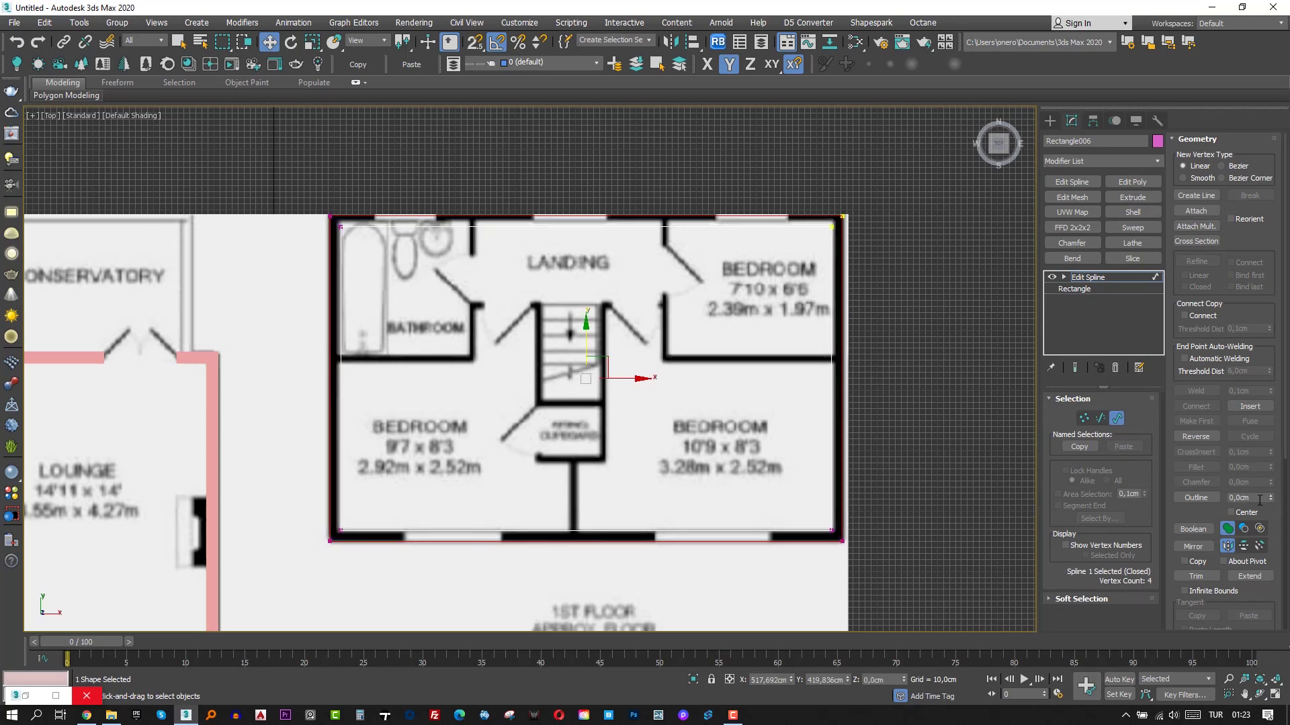
middle_click_drag(1005, 496, 1008, 496)
key("ctrl+z")
type("20")
key("Return")
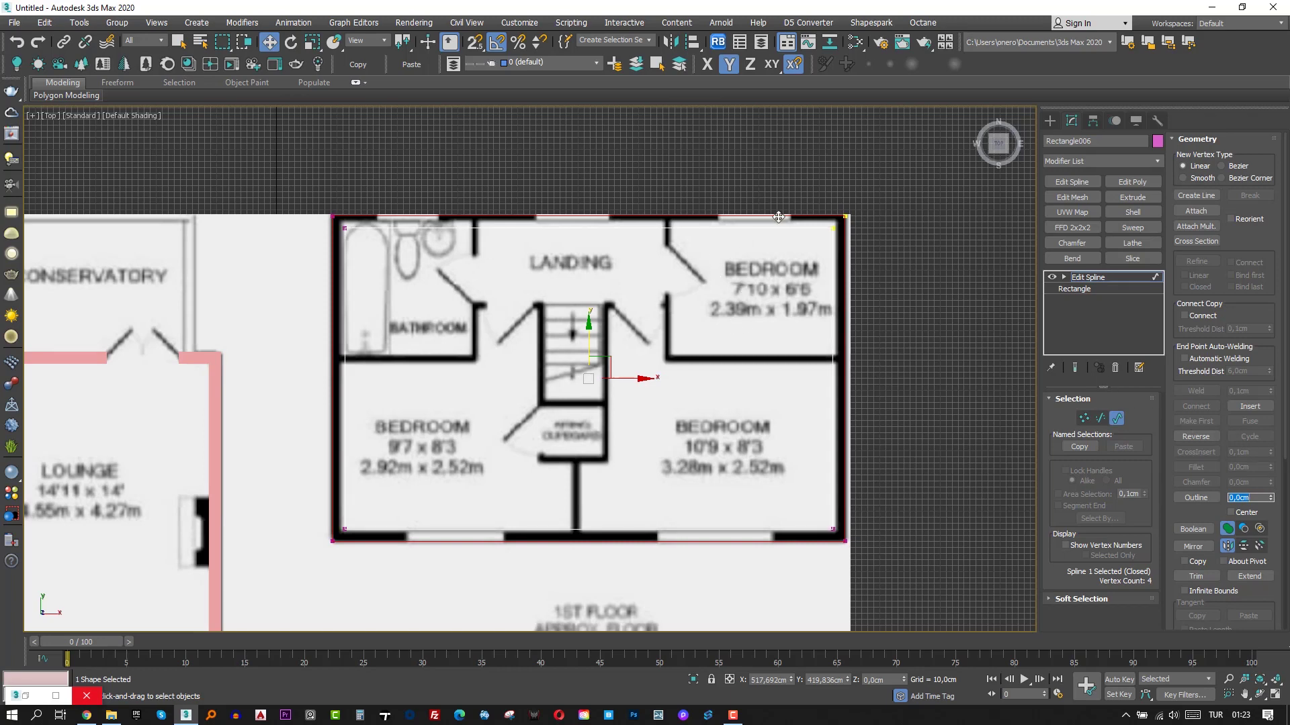
Move the inner outline's two back-wall vertices outward along Y to match the plan's thinner back wall.
scroll(821, 173, "up", 2)
key("1")
left_click(837, 251)
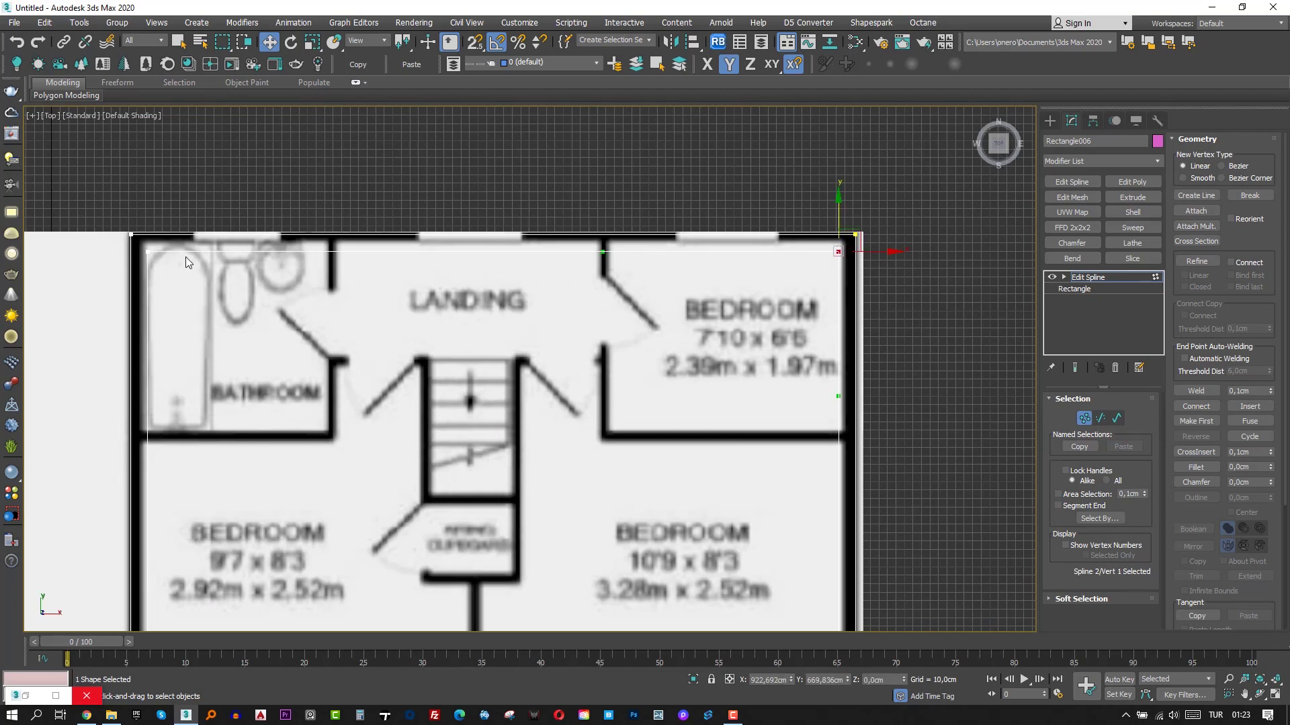
left_click(149, 253)
key("F12")
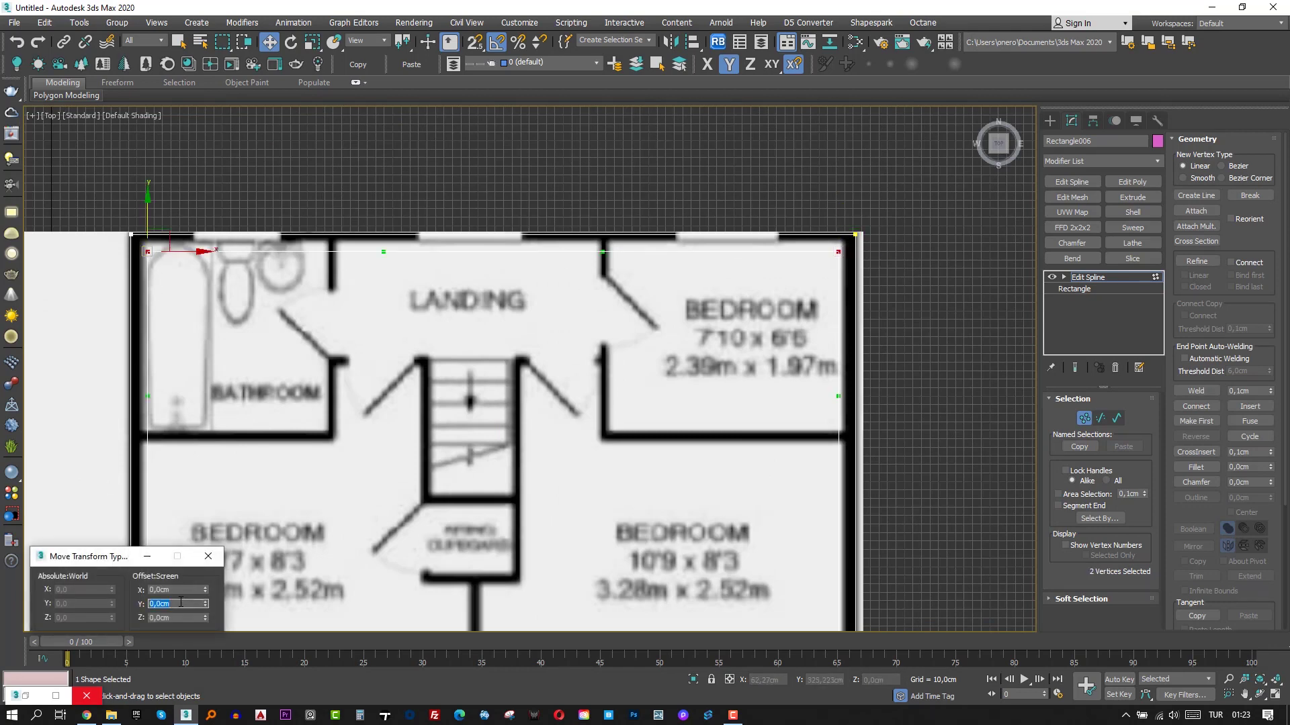
key("1")
scroll(537, 430, "down", 2)
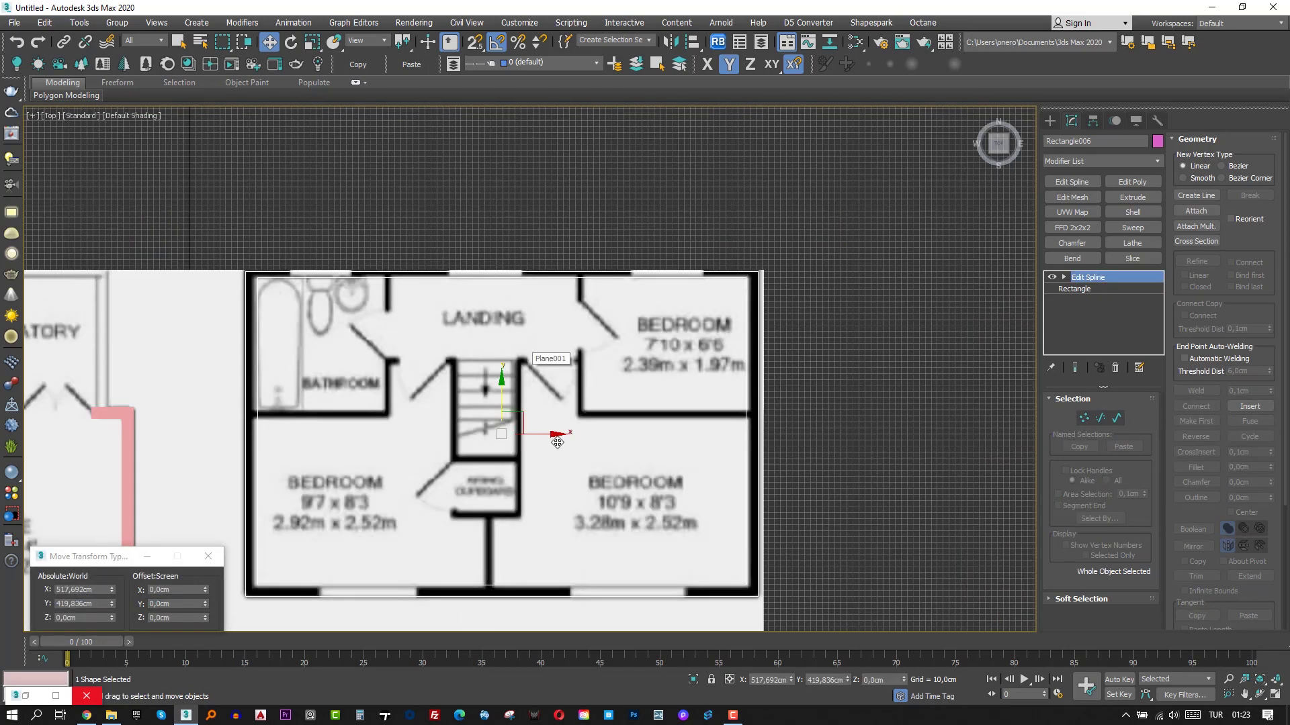
Draw a 20 cm deep rectangle within the front wall using snaps and move it along X to the 9'7 x 8'3 bedroom's window.
middle_click_drag(557, 443, 570, 407)
middle_click_drag(388, 562, 427, 488)
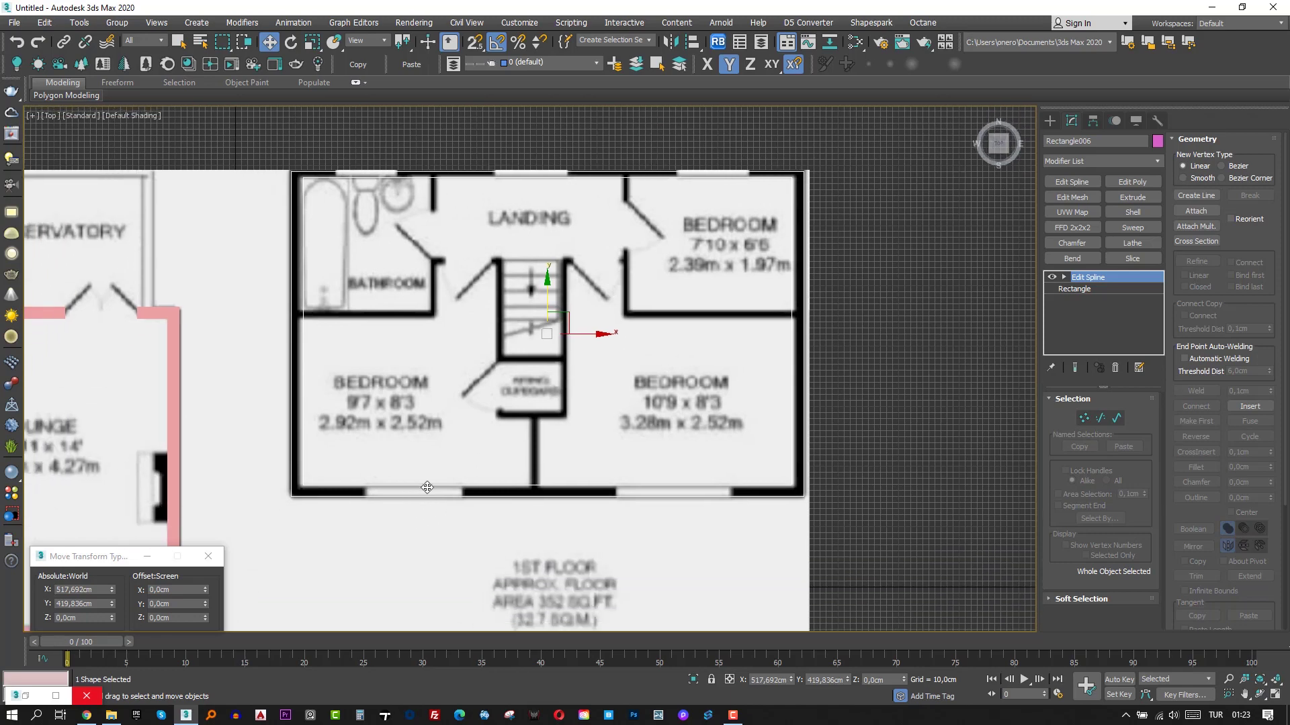
left_click(1050, 120)
left_click(1127, 212)
key("s")
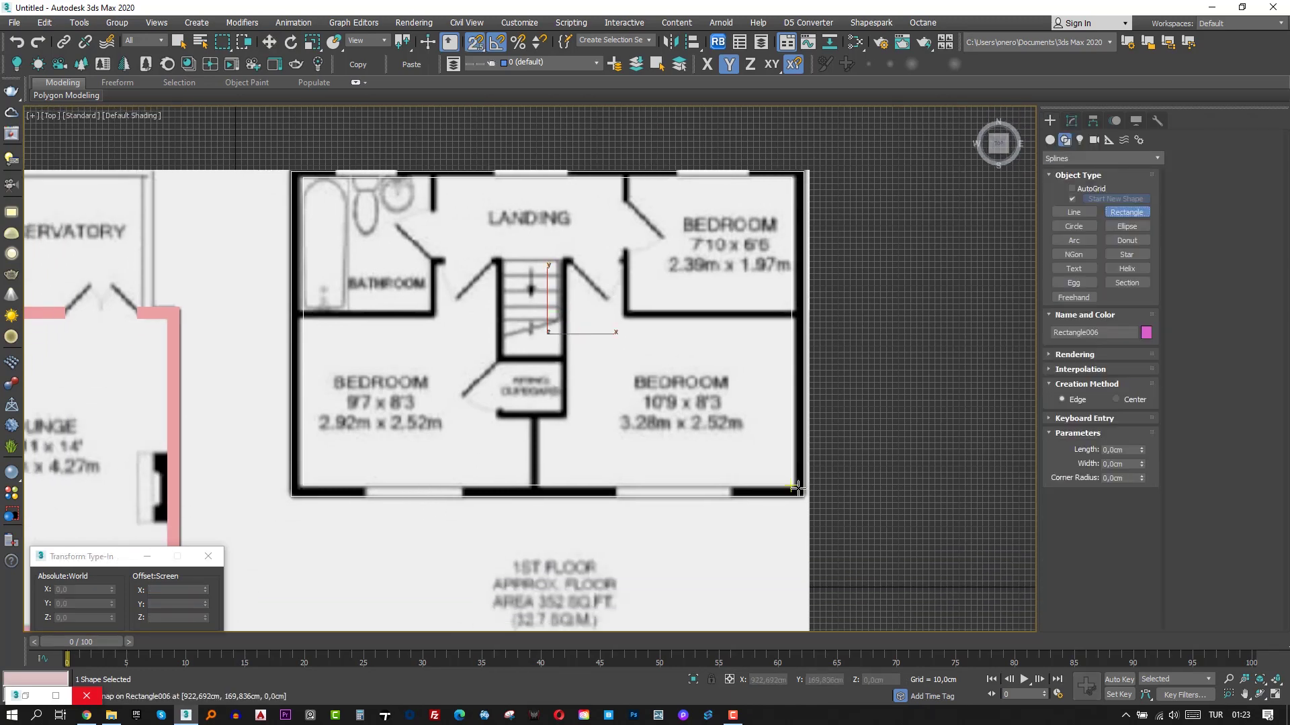
left_click_drag(800, 495, 303, 486)
right_click(540, 507)
scroll(538, 506, "up", 2)
left_click_drag(591, 485, 397, 485)
key("s")
Set the front window rectangle's width to 160 cm and align it along X with the 9'7 x 8'3 bedroom's window.
left_click(1071, 120)
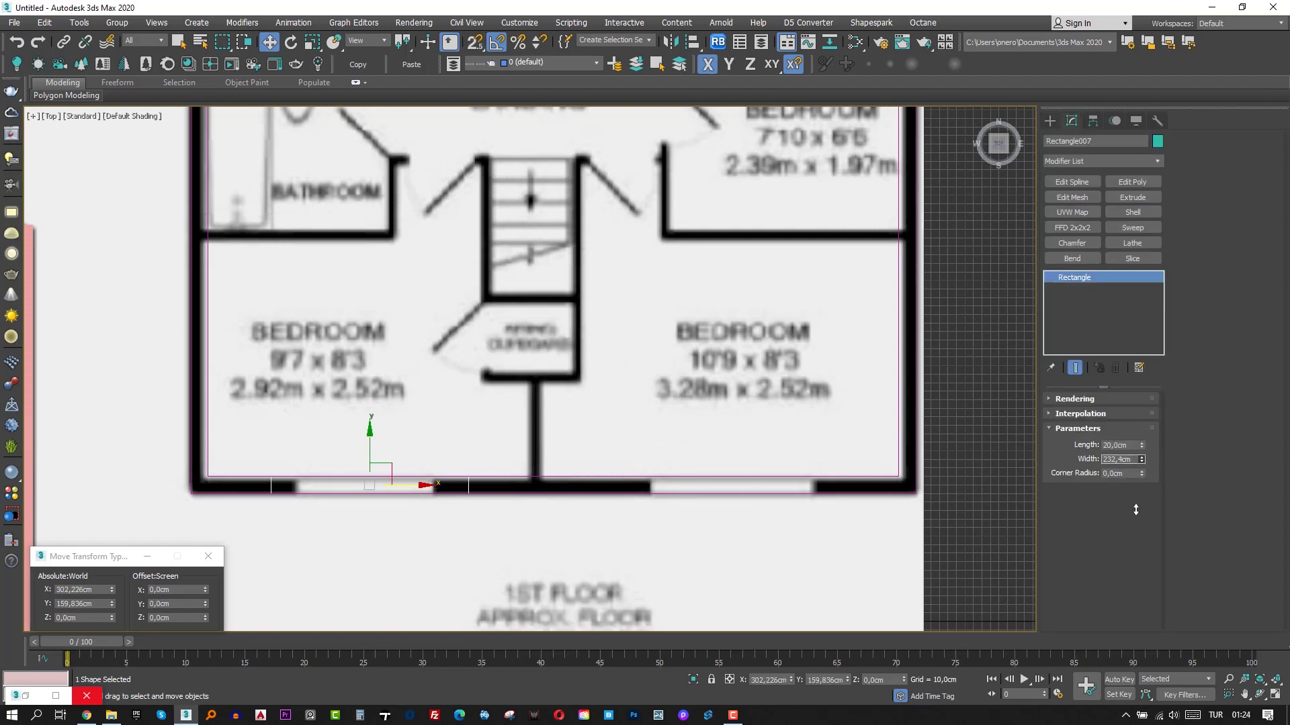
scroll(397, 481, "up", 3)
middle_click_drag(397, 481, 567, 356)
left_click_drag(554, 366, 544, 367)
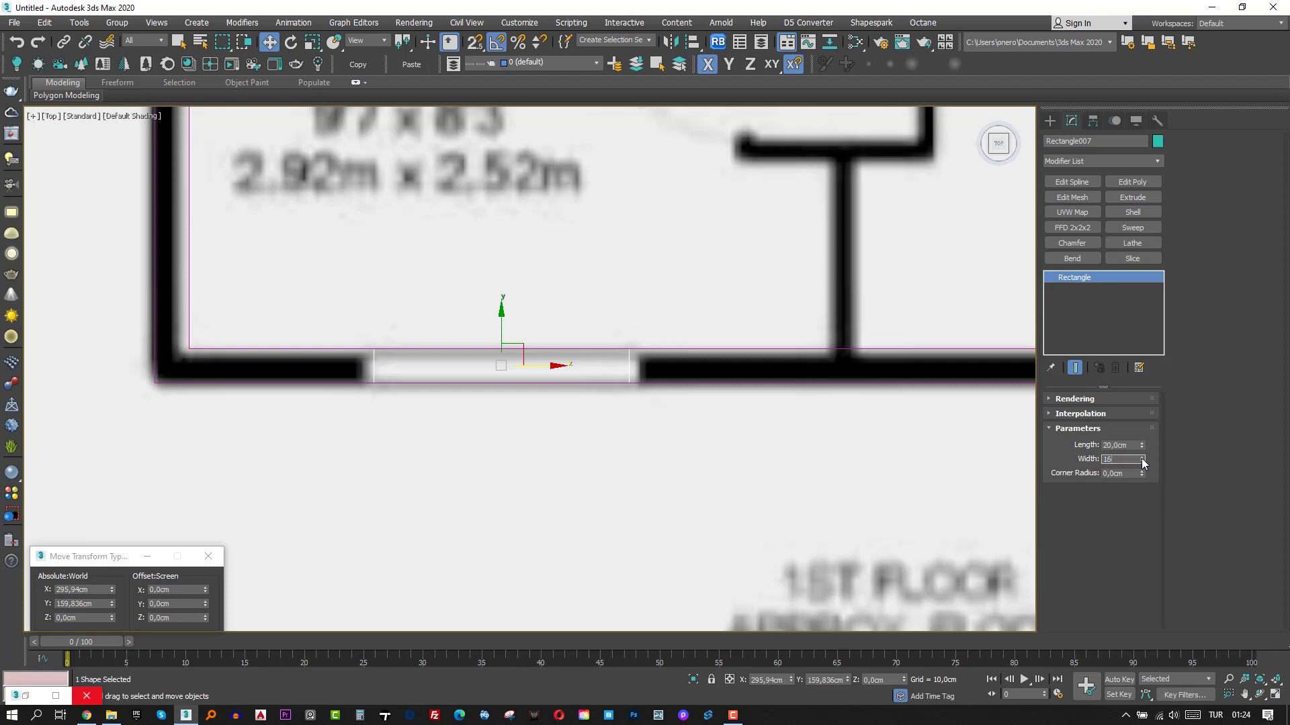
Copy the window rectangle along X to the 10'9 x 8'3 bedroom's window, set its width to 190 cm and align it.
middle_click_drag(636, 470, 471, 505)
scroll(471, 505, "down", 3)
left_click_drag(438, 454, 802, 471, "shift")
left_click(650, 417)
double_click(1129, 459)
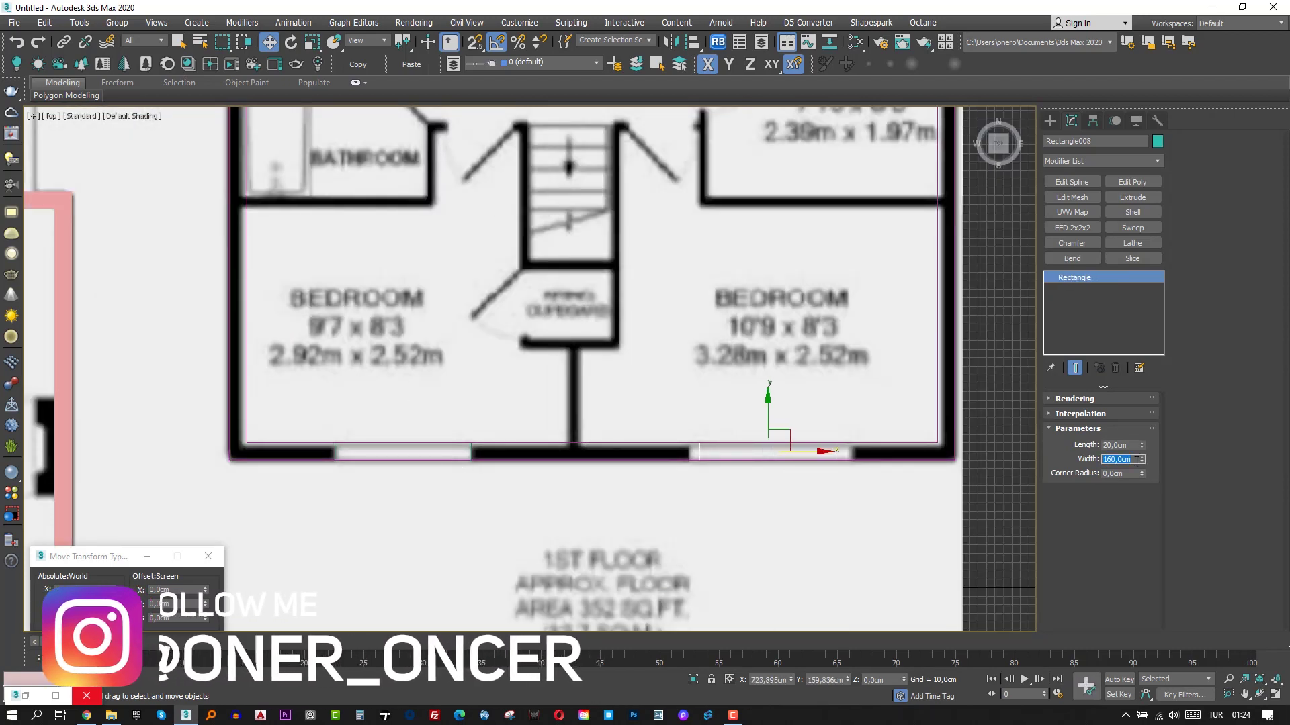
type("180")
key("Return")
type("20")
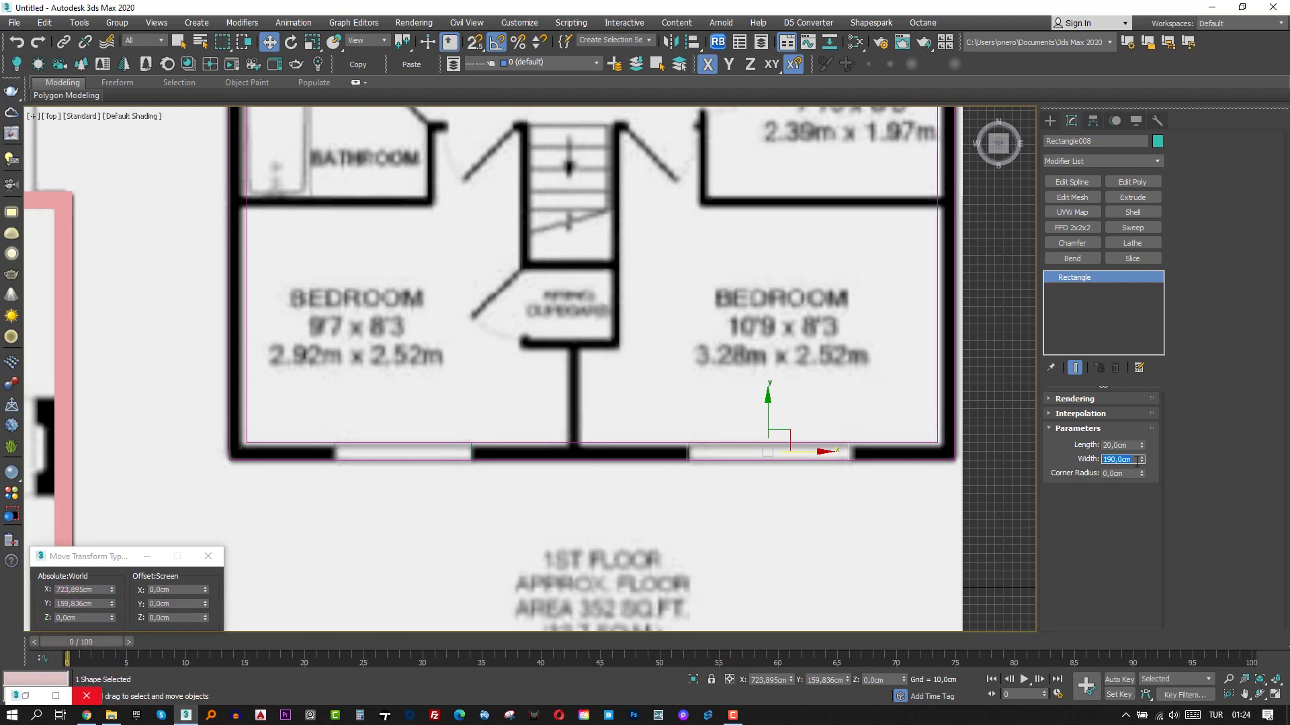
scroll(865, 434, "up", 2)
scroll(745, 550, "down", 4)
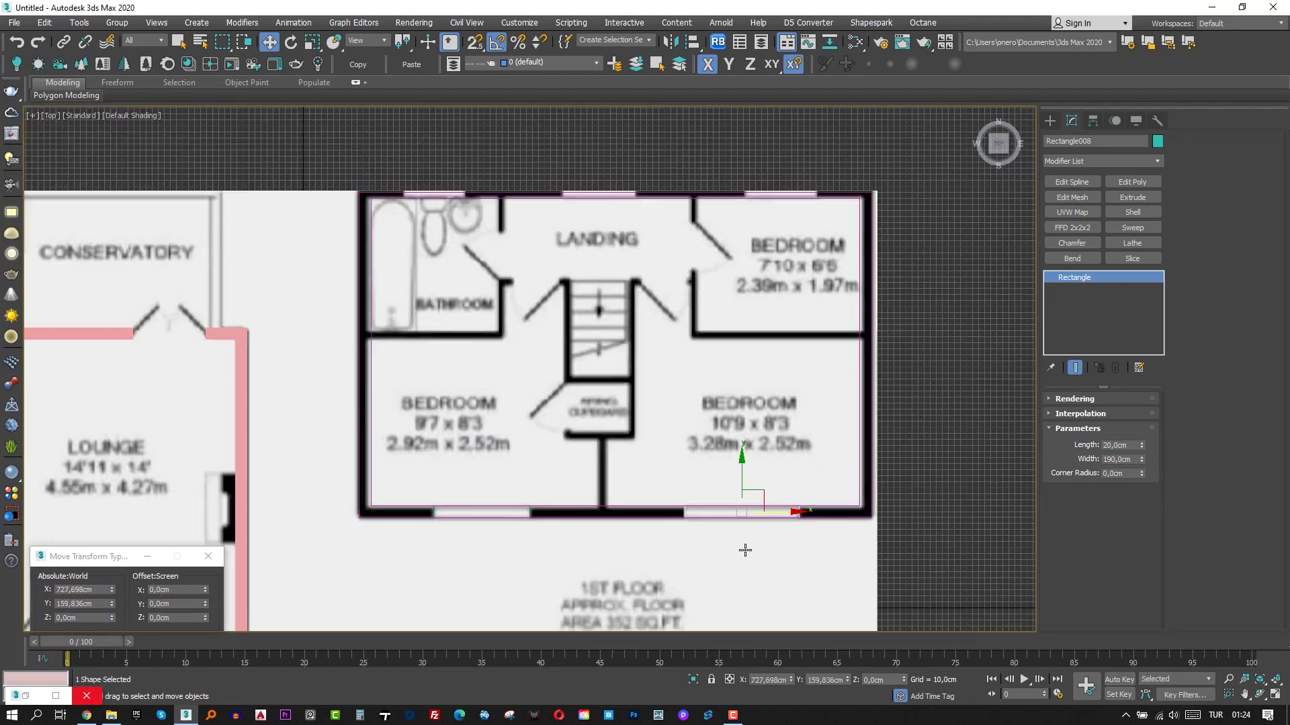
Copy the 190 cm window rectangle, rotate the copy 90 degrees and place it over the partition between the two front bedrooms.
scroll(745, 550, "down", 2)
scroll(779, 445, "up", 4)
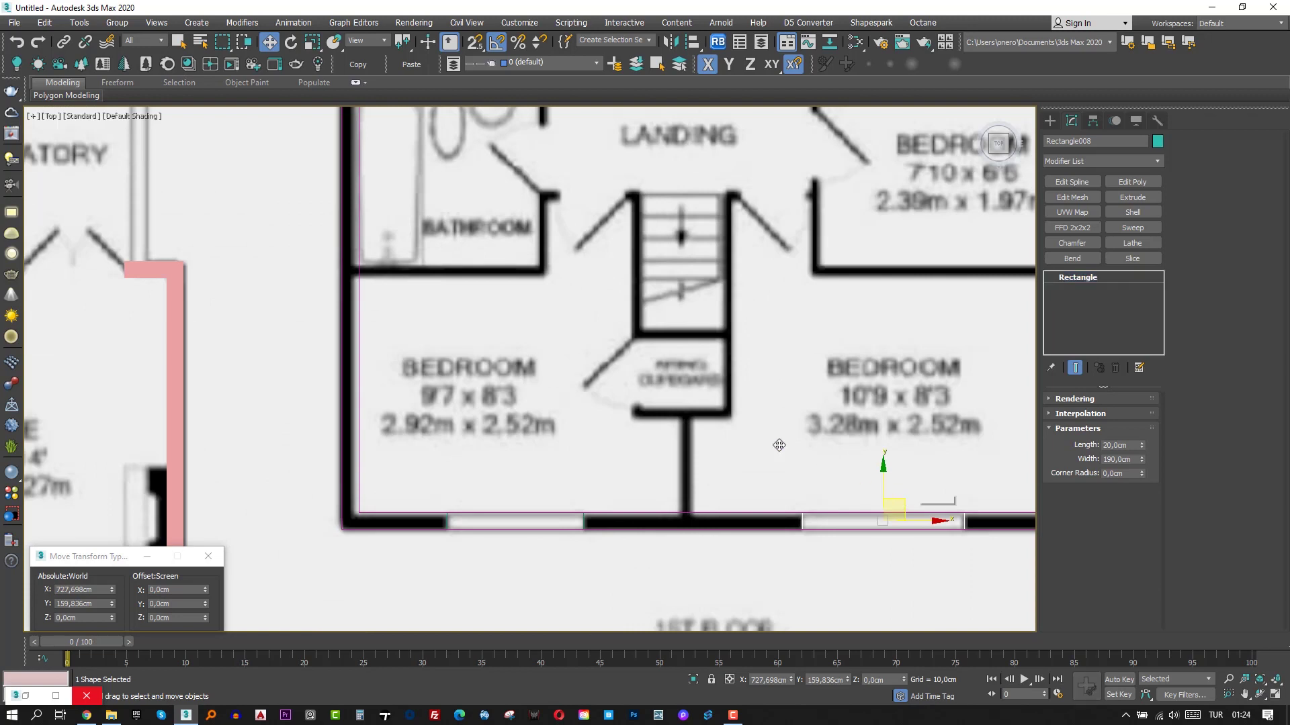
left_click_drag(779, 445, 722, 438, "shift")
left_click(643, 417)
key("e")
left_click_drag(715, 498, 789, 466)
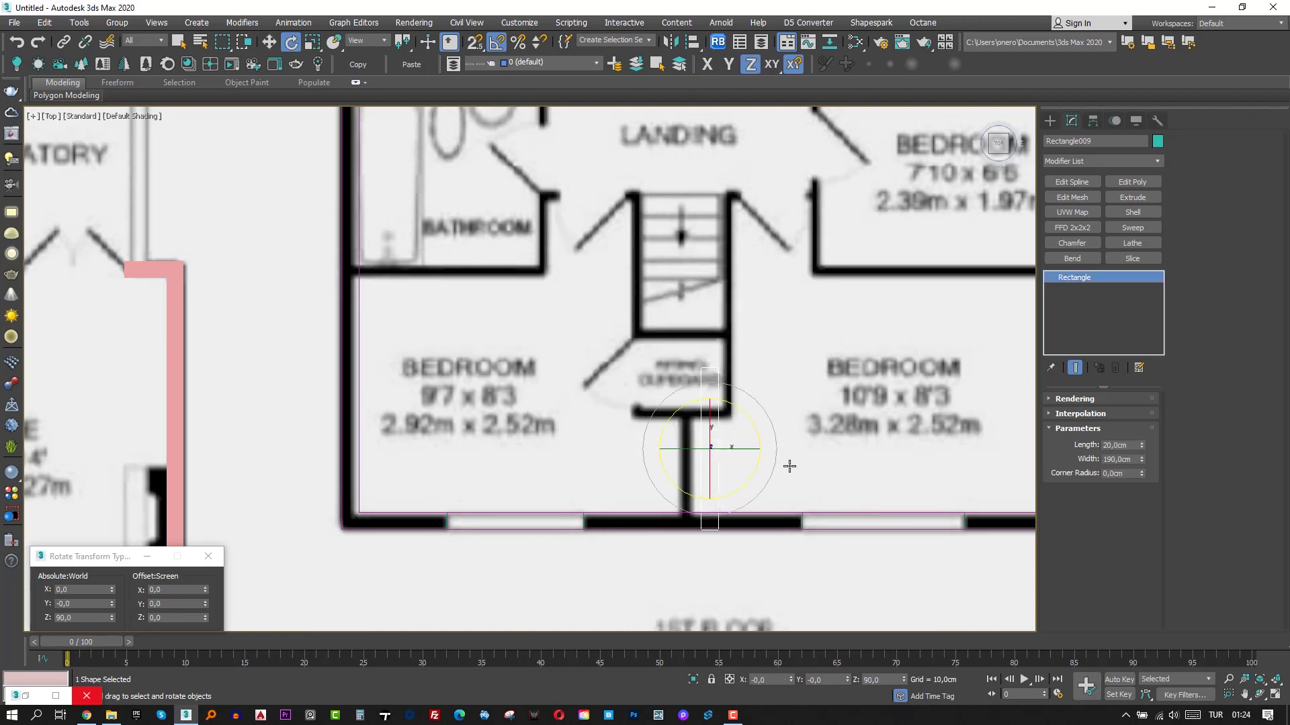
key("w")
scroll(724, 433, "up", 2)
left_click_drag(728, 433, 693, 401)
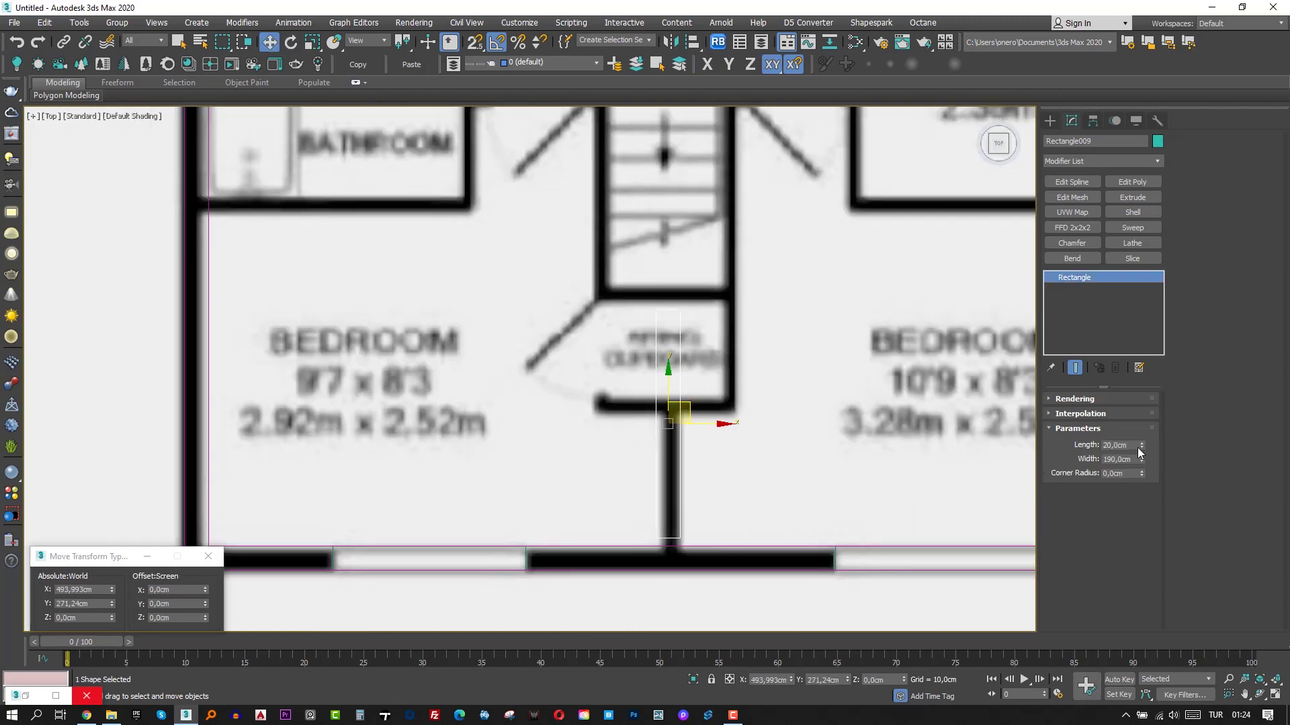
Set the partition rectangle to 10 cm length and 110 cm width, aligning it over the wall between the front bedrooms.
type("10")
key("Return")
left_click_drag(705, 424, 708, 425)
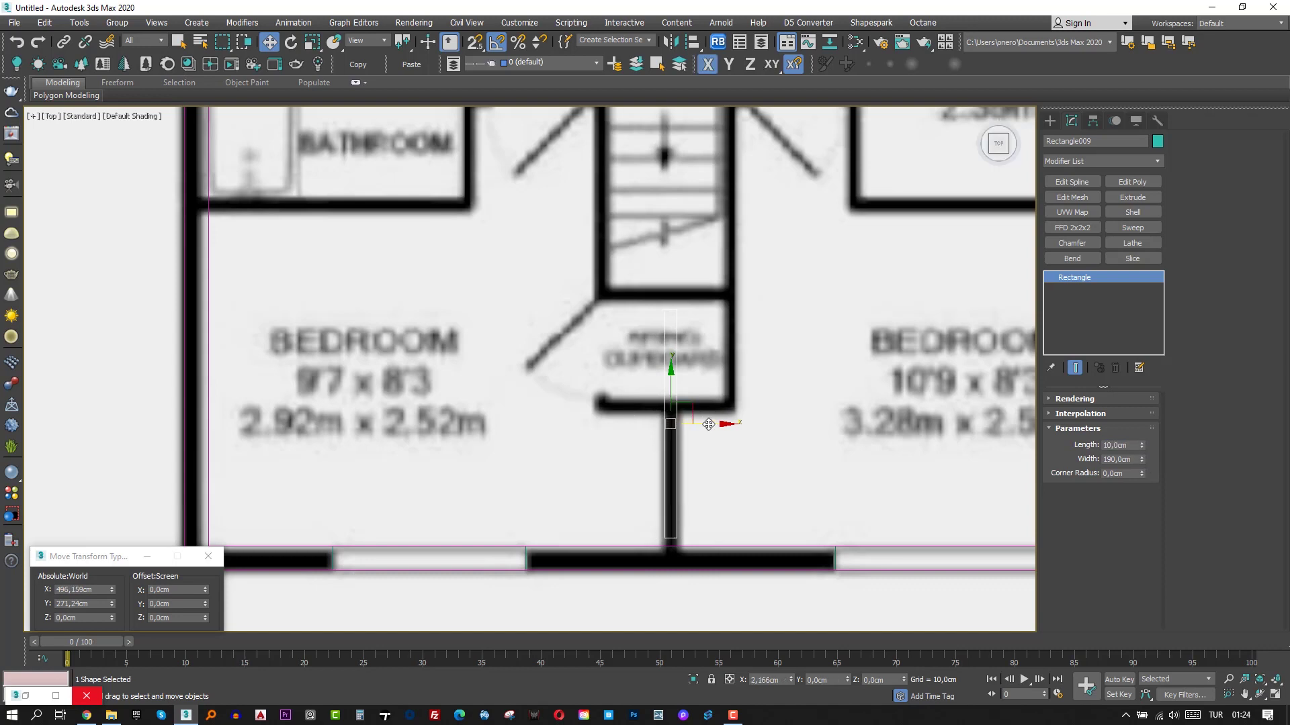
middle_click_drag(698, 530, 544, 489)
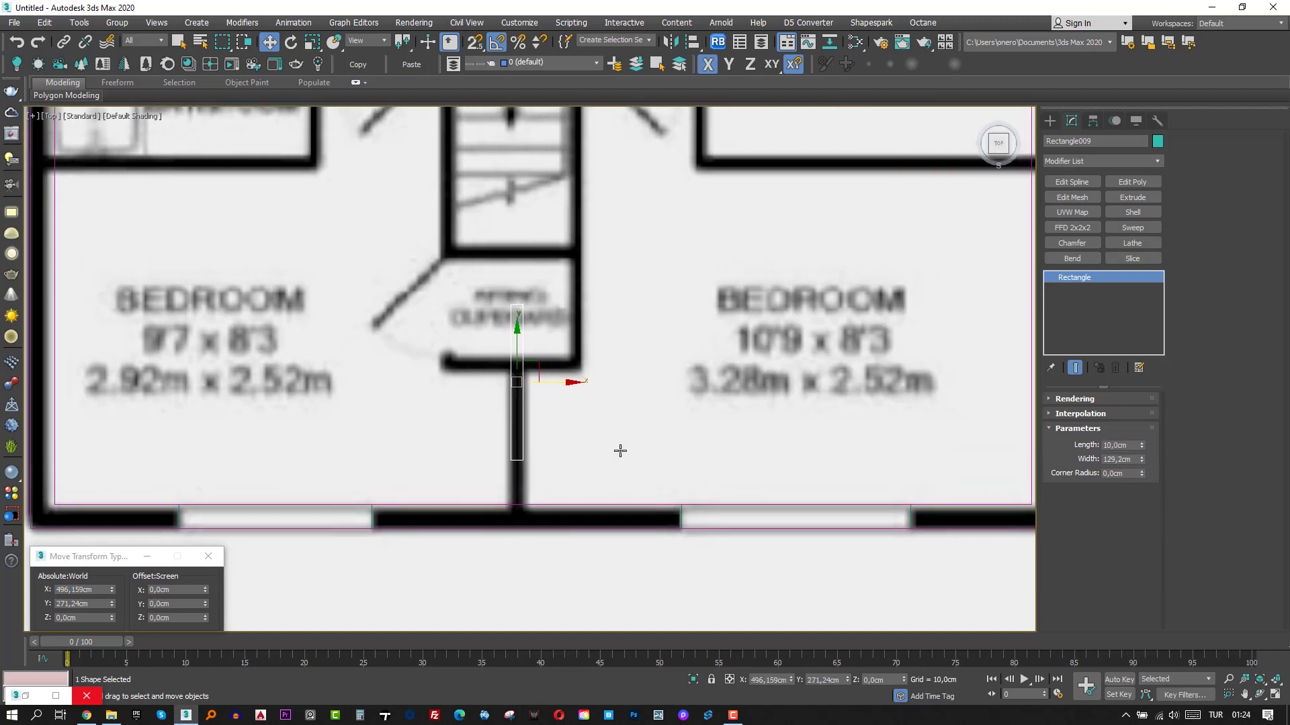
middle_click_drag(789, 452, 660, 466)
left_click_drag(387, 353, 385, 391)
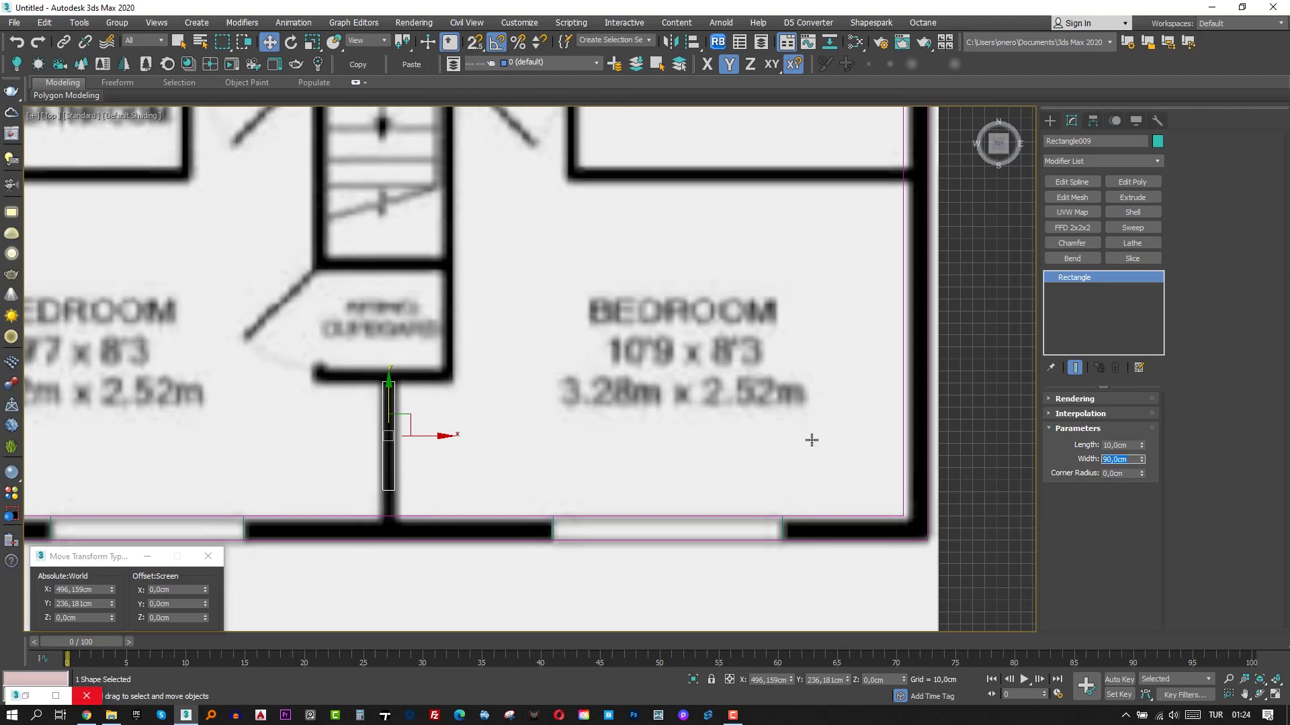
type("110")
key("Return")
Snap the front bedrooms' partition rectangle along Y against the front wall's inner face.
left_click_drag(388, 403, 380, 414)
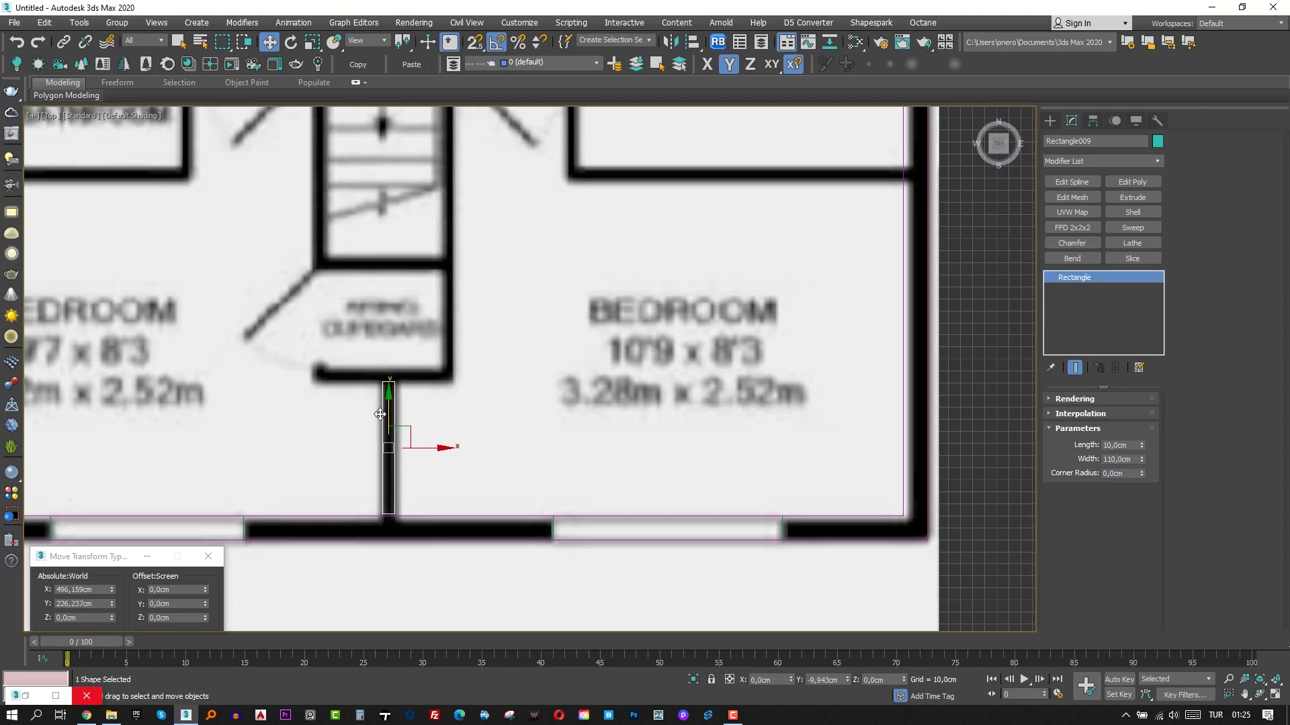
key("s")
left_click_drag(392, 512, 553, 517)
key("s")
Copy the 110 cm partition rectangle onto the wall stub beside the 7'10 x 6'6 bedroom's door.
middle_click_drag(393, 418, 425, 445)
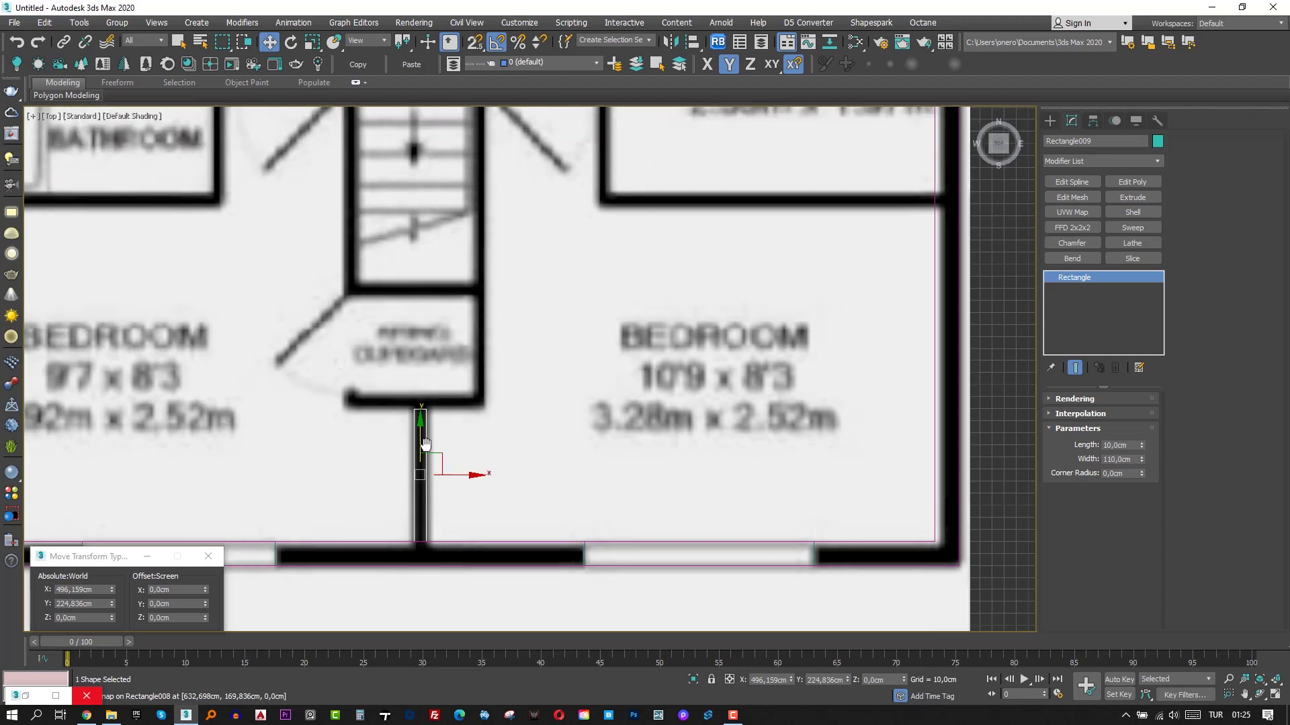
scroll(512, 482, "down", 2)
mouse_move(482, 490)
left_mouse_down("shift")
mouse_move(608, 250)
mouse_move(769, 325)
mouse_move(751, 287)
left_mouse_up("shift")
key("Return")
left_click(655, 414)
key("e")
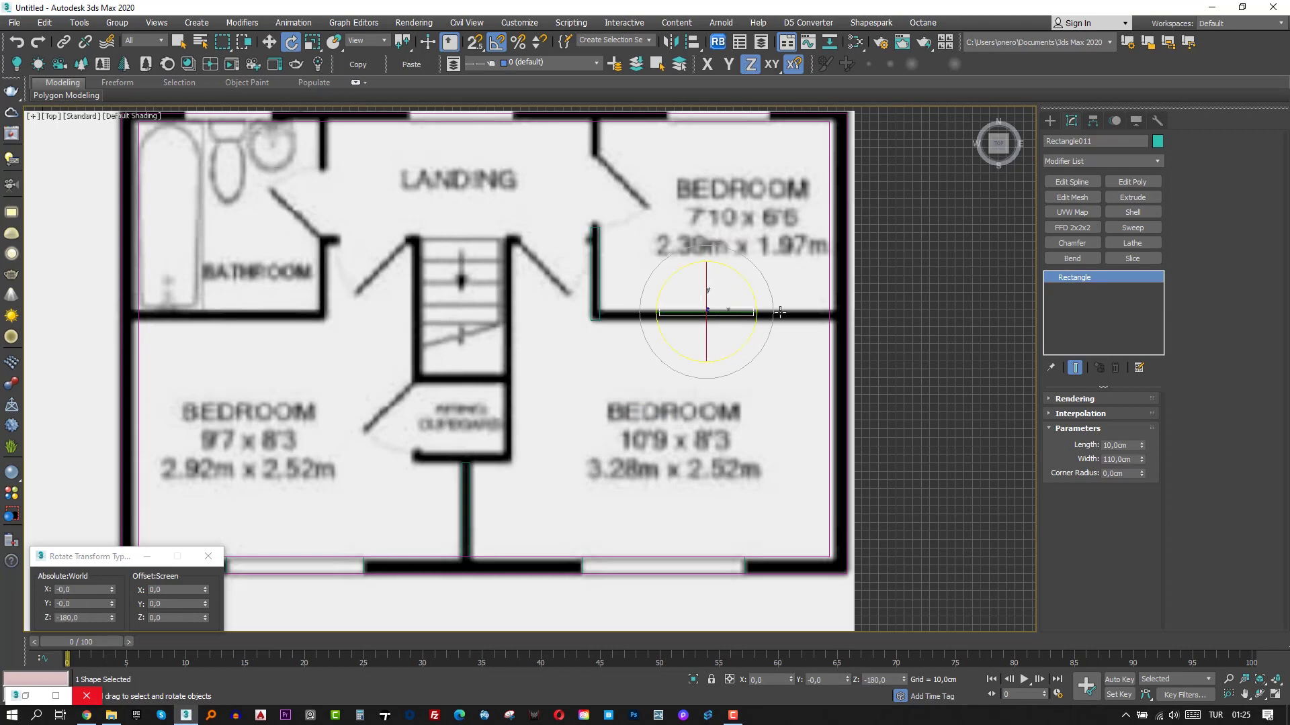
scroll(796, 282, "up", 2)
middle_click_drag(796, 282, 790, 225)
scroll(771, 259, "down", 2)
Draw a rectangle across the 10'9 x 8'3 bedroom to the outer wall's inner corner using snaps, then set it to 10 by 270 cm.
left_click(1050, 120)
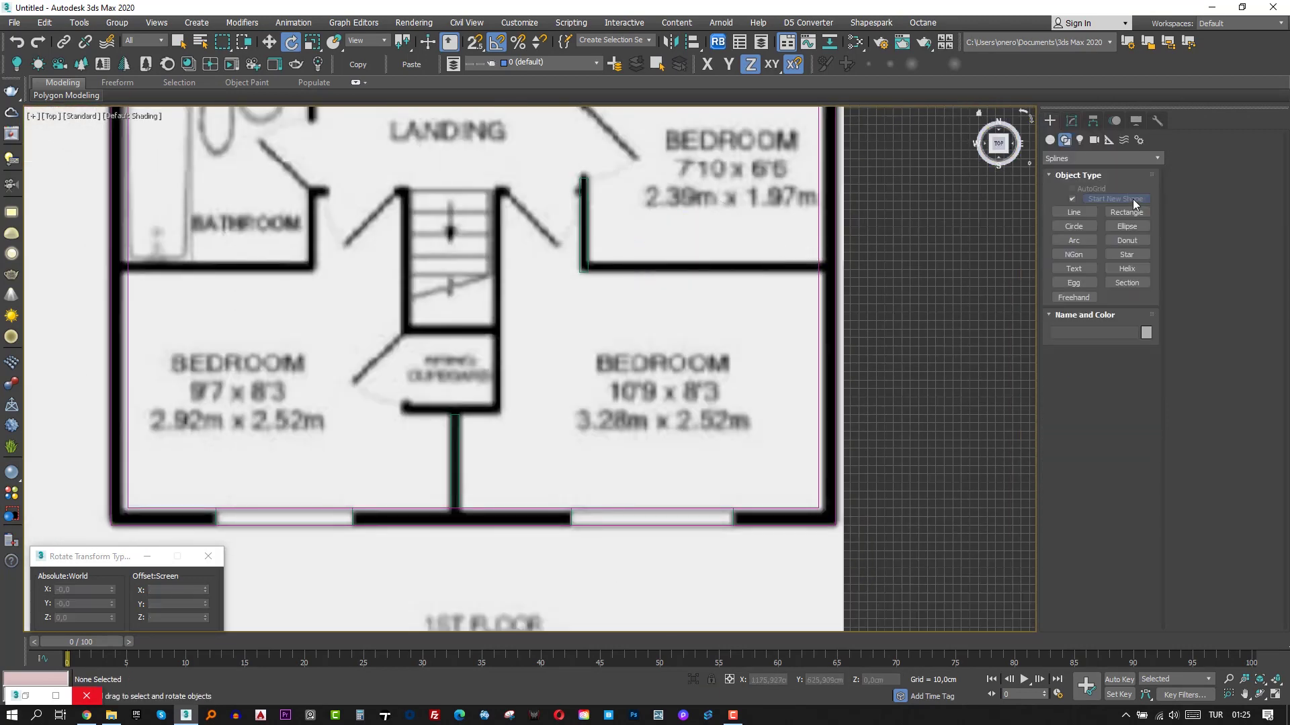
left_click(1127, 211)
key("s")
left_click_drag(589, 272, 819, 500)
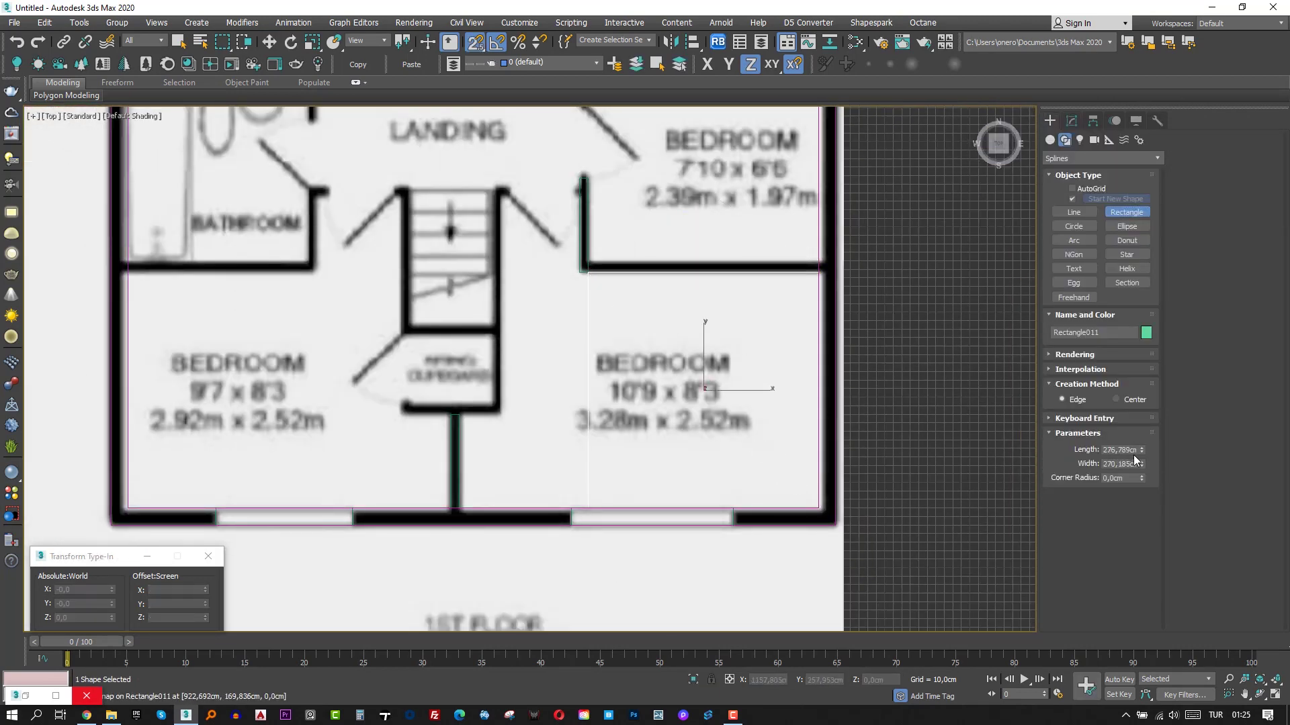
left_click_drag(1150, 482, 1150, 485)
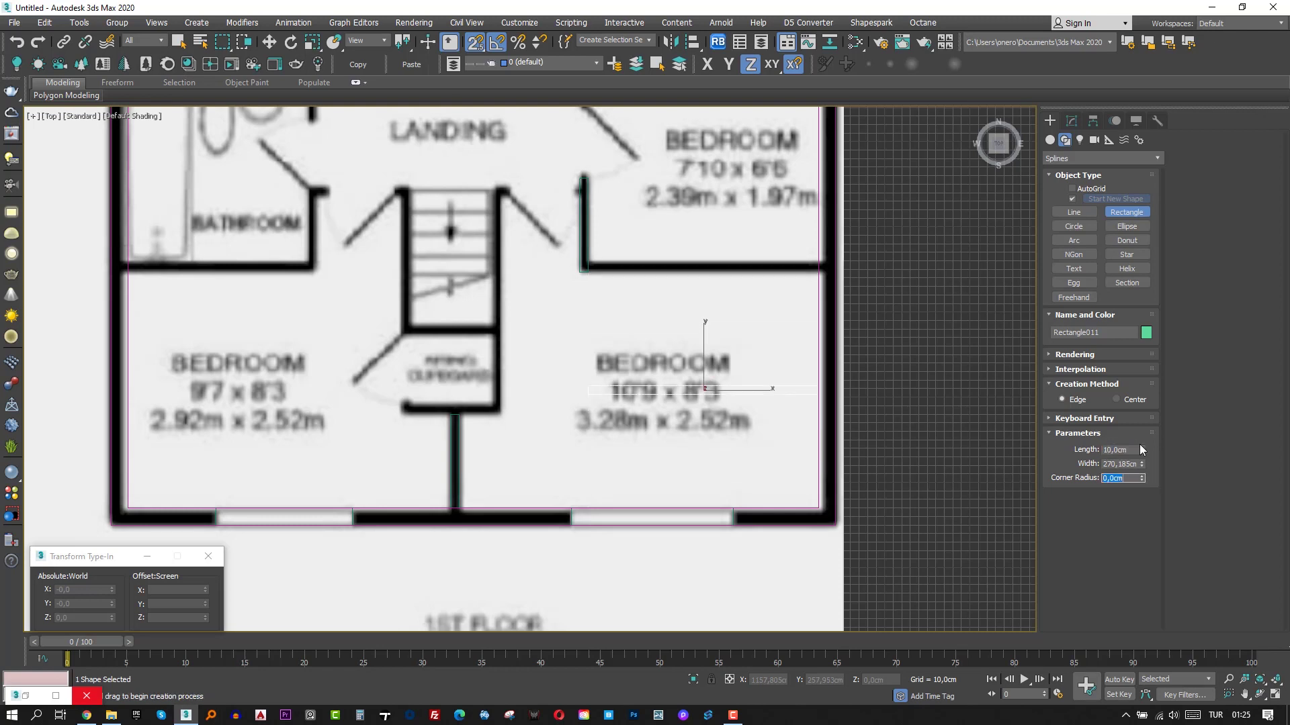
middle_click_drag(661, 284, 661, 287)
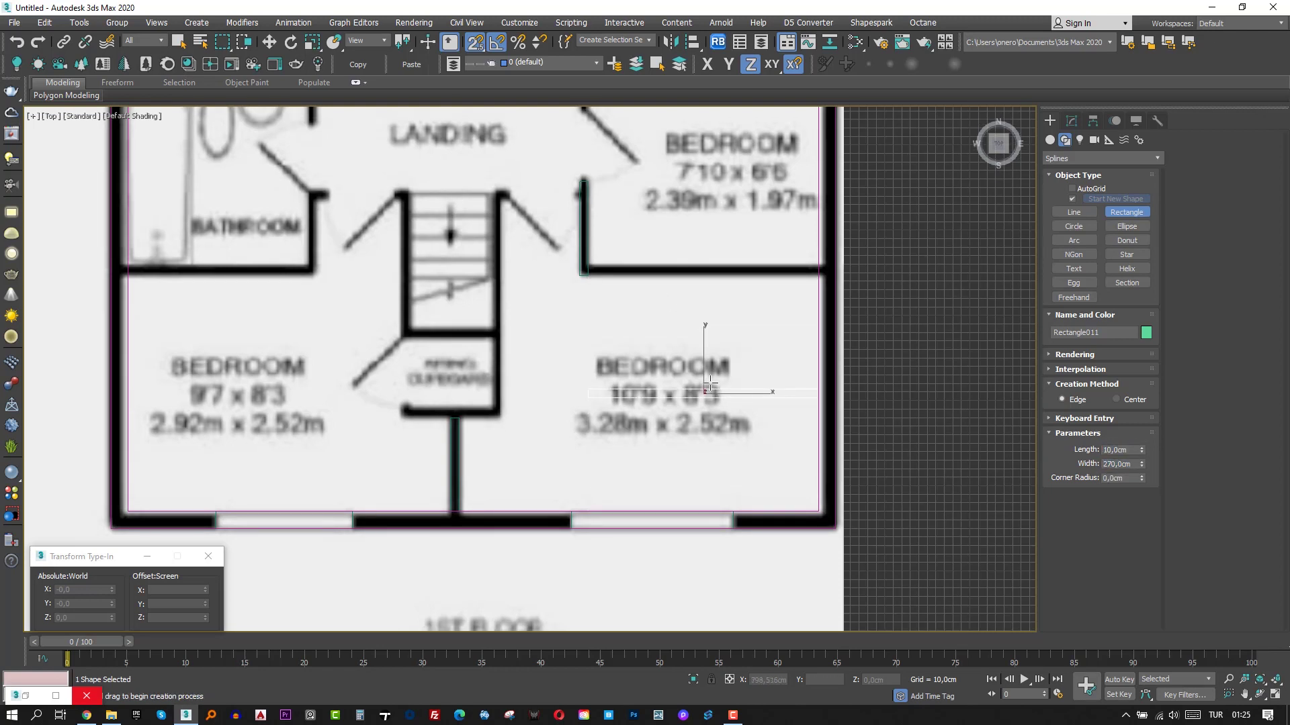
Snap the 270 cm rectangle over the wall between the 7'10 x 6'6 and 10'9 x 8'3 bedrooms.
key("w")
left_click_drag(704, 356, 589, 275)
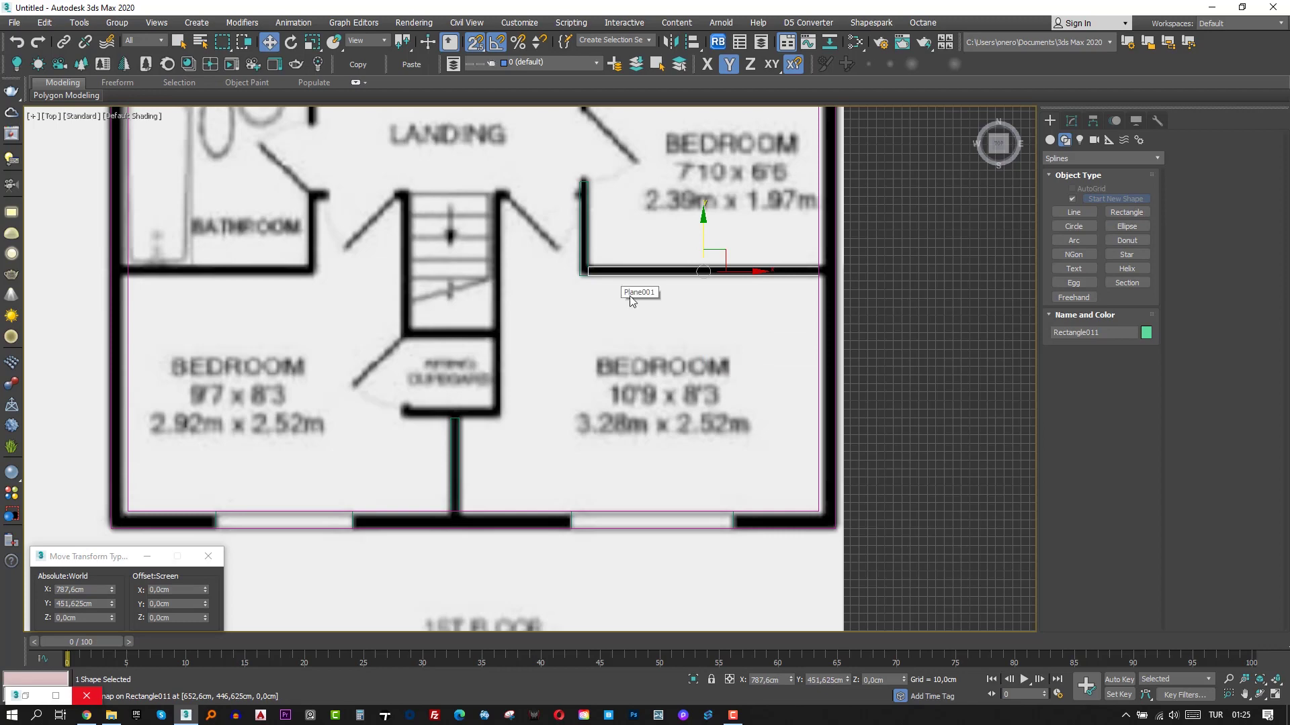
scroll(750, 252, "up", 4)
scroll(454, 280, "up", 3)
Snap the 110 cm wall stub against the 270 cm wall's end, flush with its front-side face.
key("s")
left_click(401, 255)
left_click_drag(424, 177, 401, 309)
key("s")
scroll(398, 337, "down", 5)
Copy the 10'9 x 8'3 bedroom's window rectangle along Y toward the back wall.
middle_click_drag(427, 441, 611, 378)
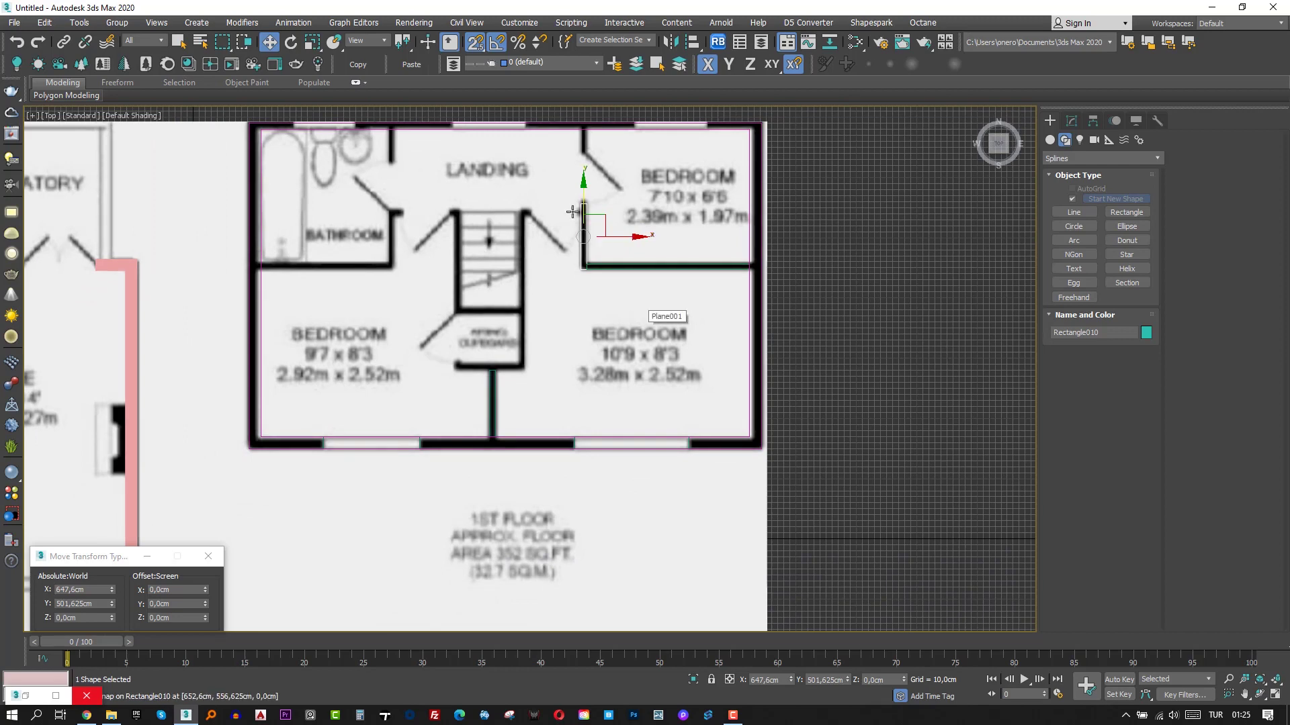
middle_click_drag(648, 299, 655, 408)
left_click(694, 557)
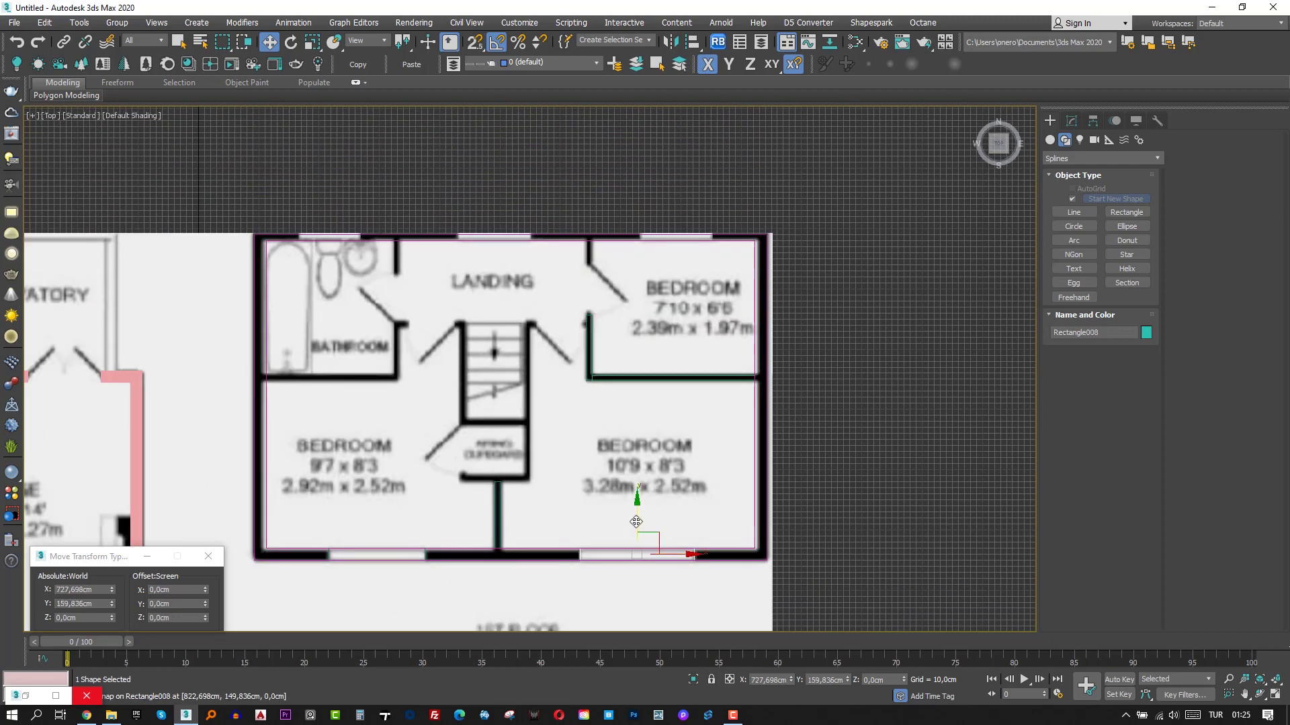
left_click_drag(636, 522, 636, 241, "shift")
left_click(648, 417)
Set the copied window rectangle to 10 cm length and 120 cm width and place it over the 7'10 x 6'6 bedroom's back-wall window.
left_click(1071, 120)
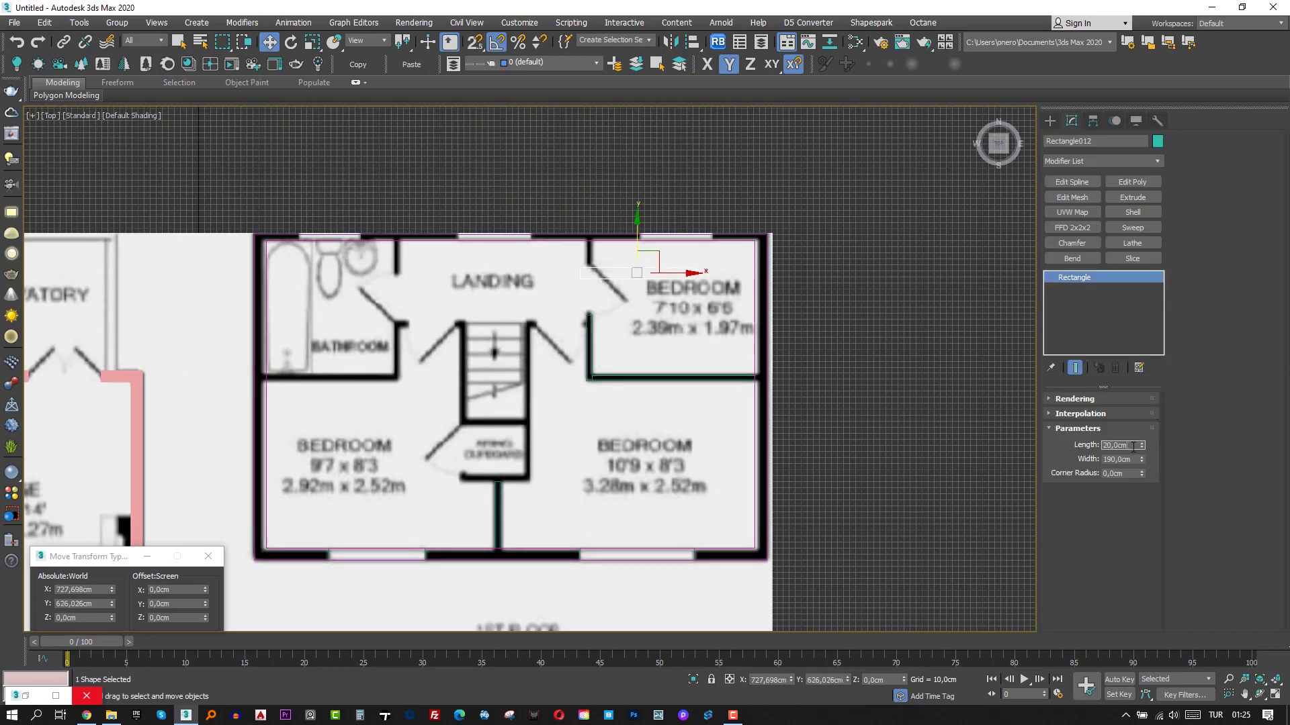
scroll(719, 218, "up", 3)
left_click_drag(568, 304, 650, 233)
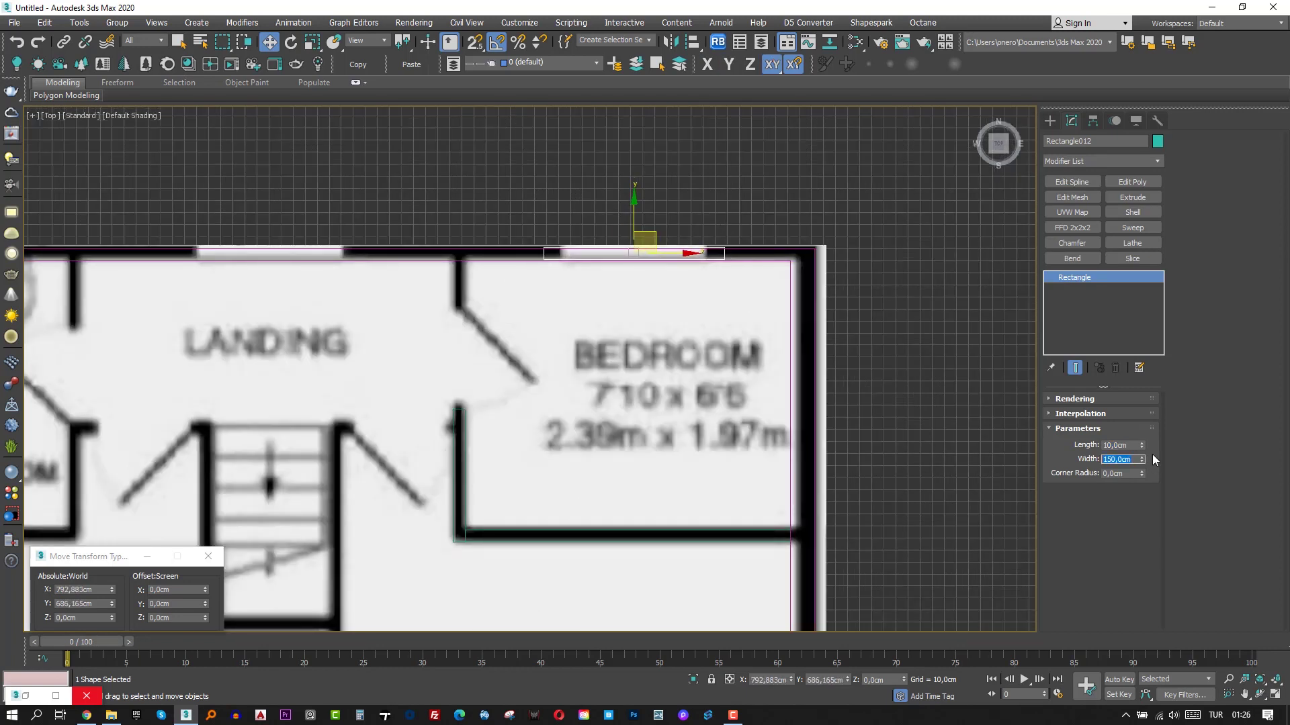
type("120")
key("Return")
scroll(671, 246, "up", 3)
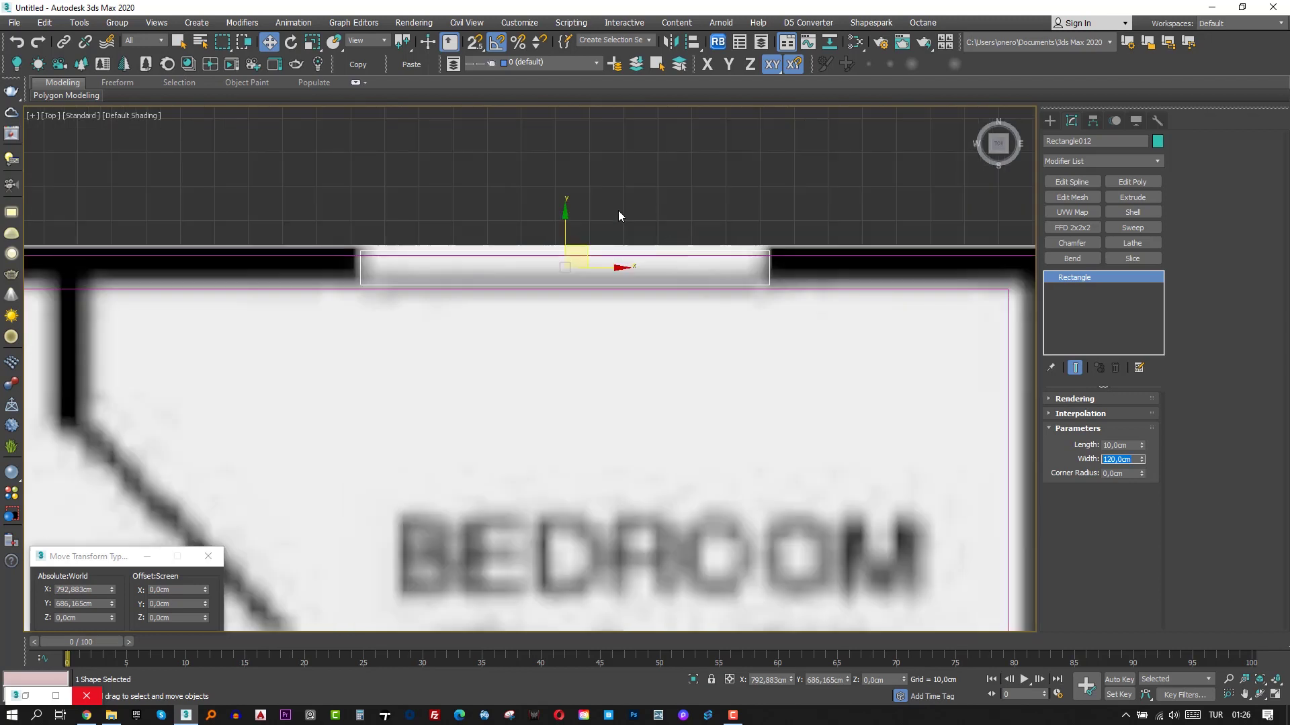
Snap the 120 cm window rectangle along Y onto the back wall's inner line and fine-tune its X position over the 7'10 x 6'6 bedroom's window.
left_click_drag(565, 219, 565, 238)
key("s")
middle_click_drag(777, 305, 691, 320)
left_click_drag(684, 286, 990, 271)
scroll(720, 343, "down", 2)
key("s")
left_click_drag(596, 303, 594, 303)
scroll(601, 303, "down", 5)
middle_click_drag(608, 309, 724, 311)
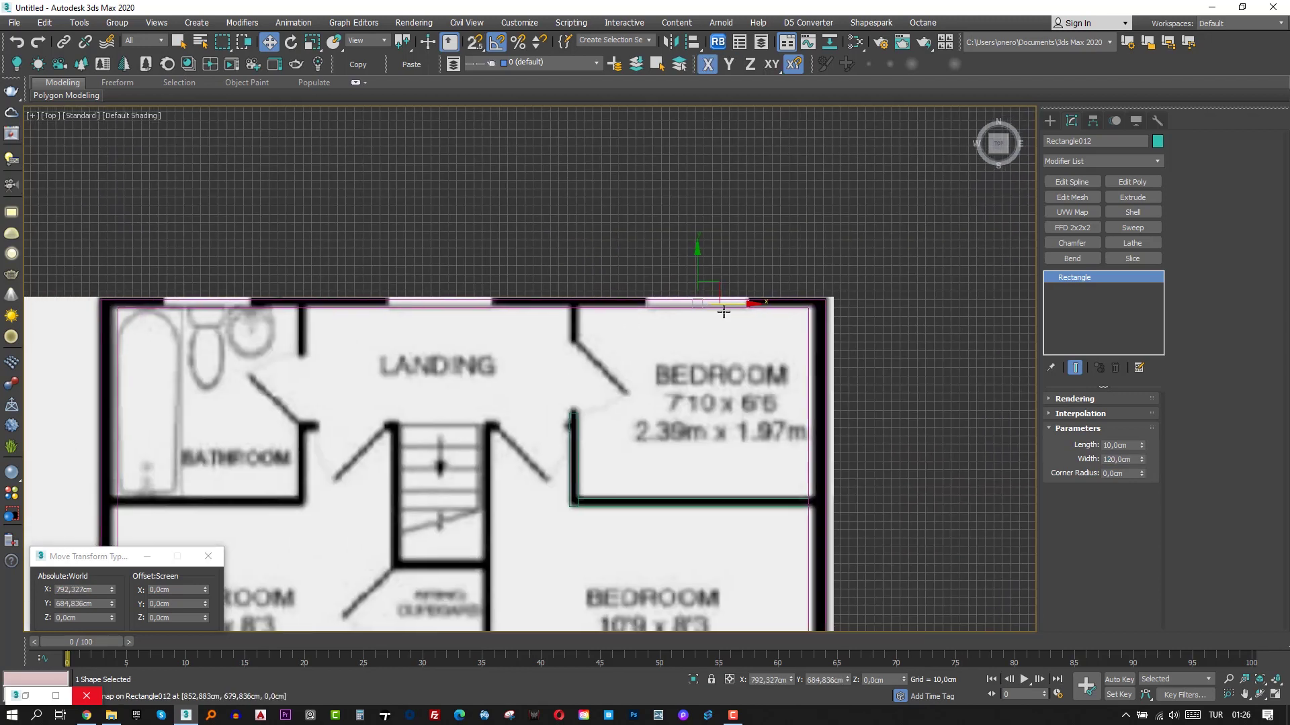
Copy the window rectangle along X to the landing's back-wall window and fine-tune its X position.
left_click_drag(740, 304, 484, 323, "shift")
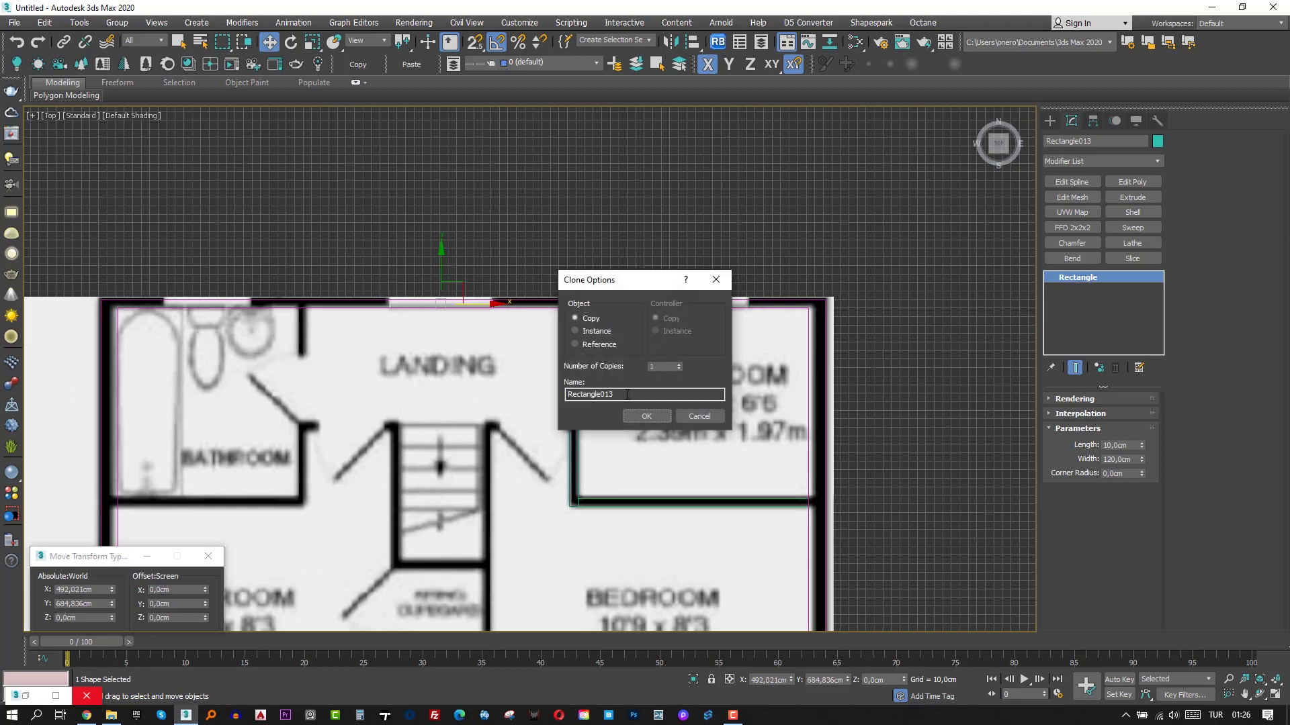
key("Return")
scroll(596, 316, "up", 3)
left_click_drag(595, 306, 592, 305)
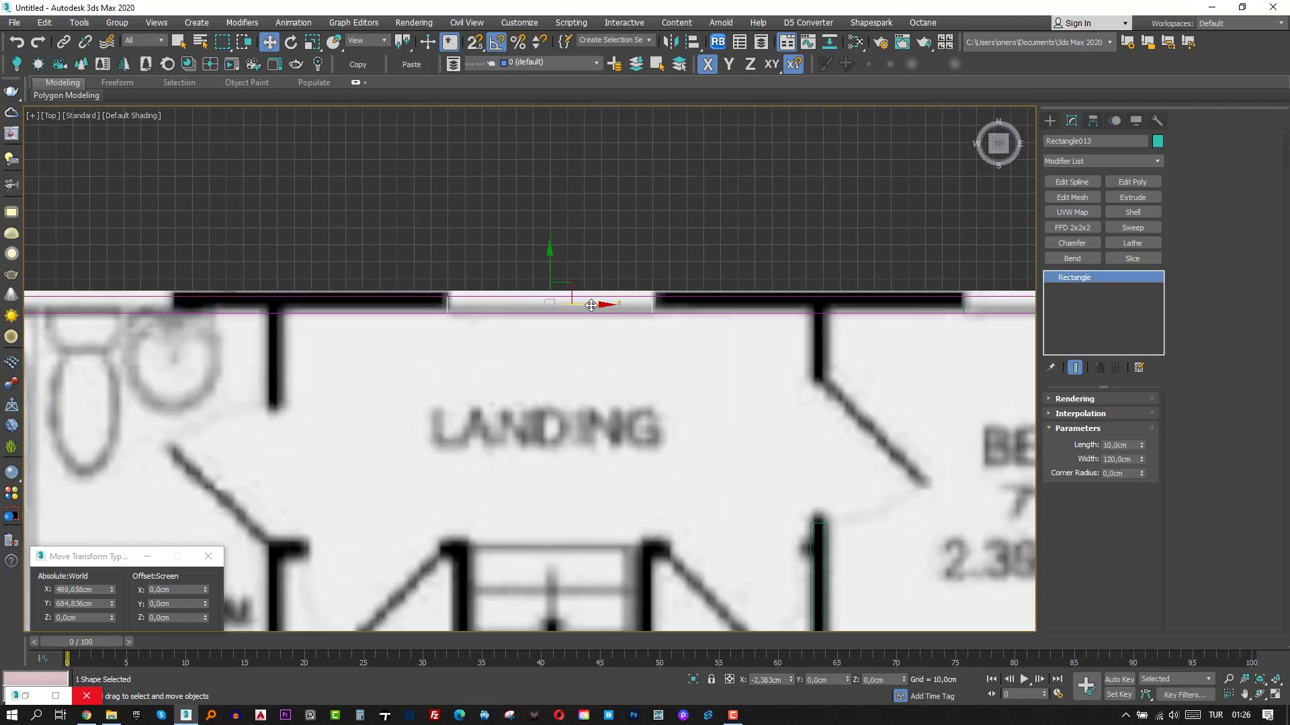
Copy the landing's window rectangle along X to the bathroom window, set its width to 105 cm and align it with the opening.
scroll(658, 327, "down", 3)
left_click_drag(704, 321, 472, 339, "shift")
left_click(631, 413)
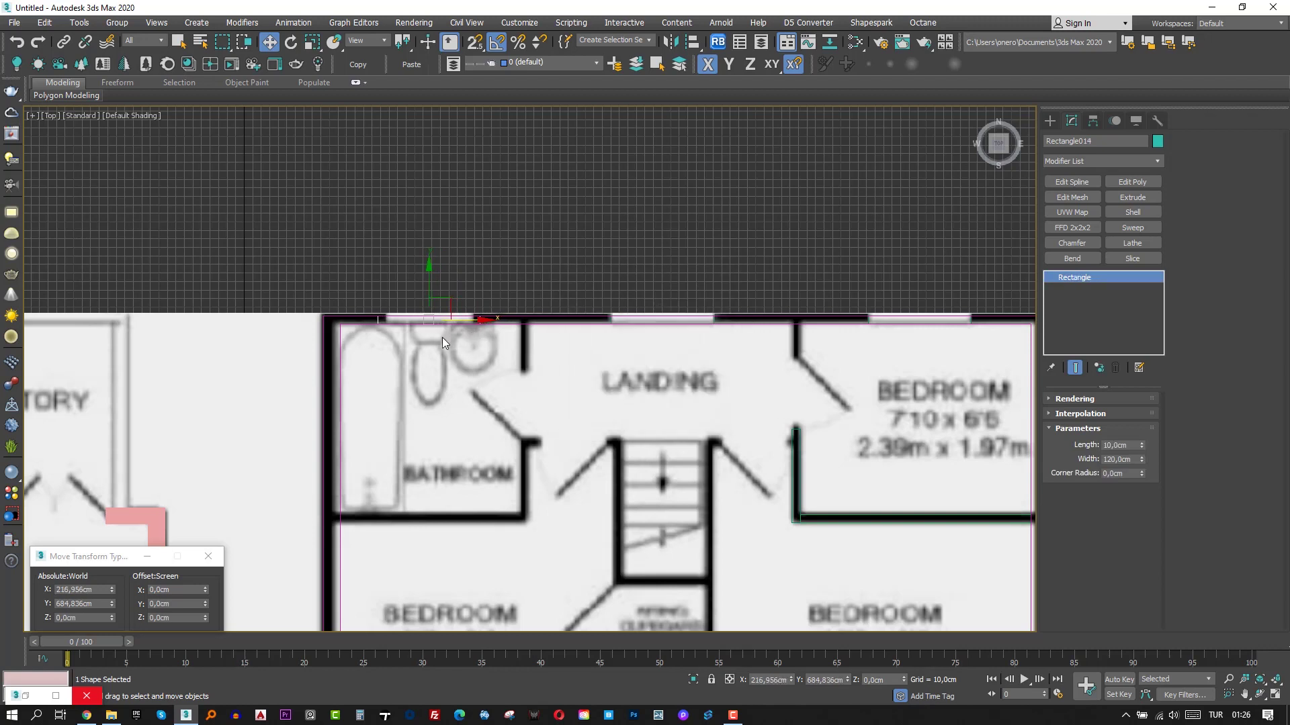
scroll(442, 336, "up", 5)
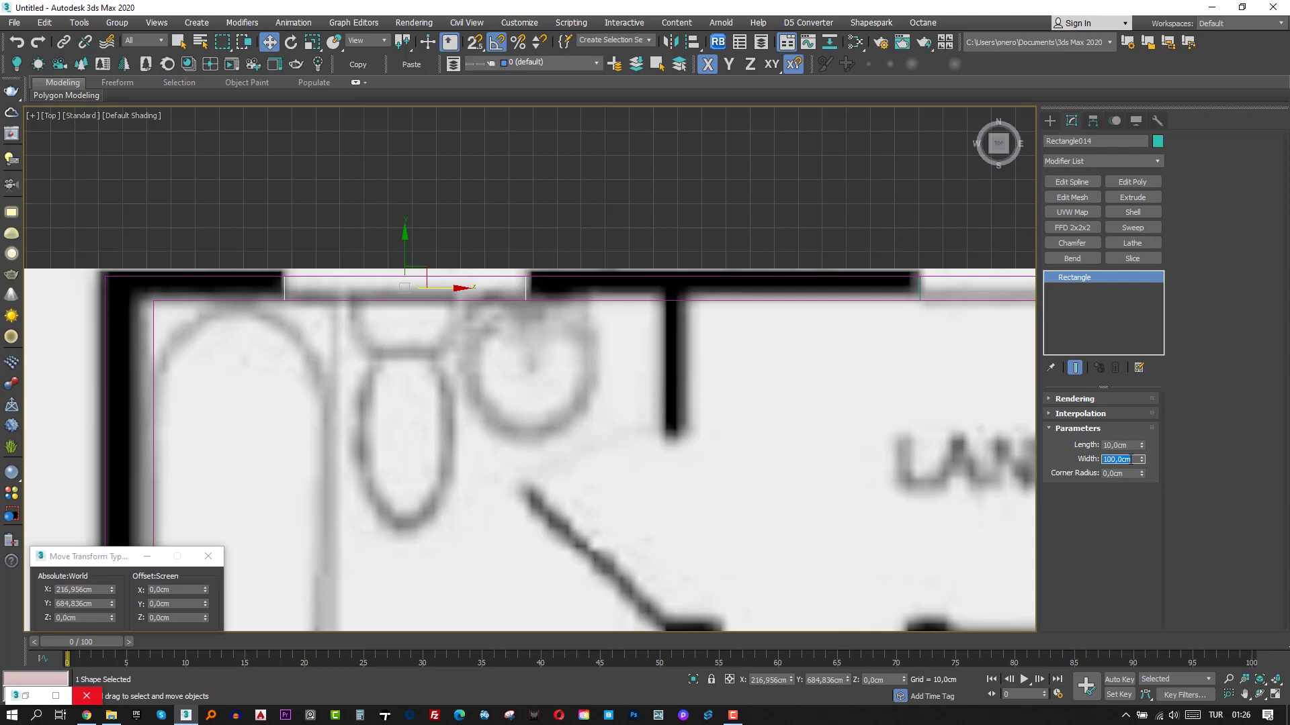
left_click_drag(440, 290, 443, 289)
scroll(452, 274, "down", 5)
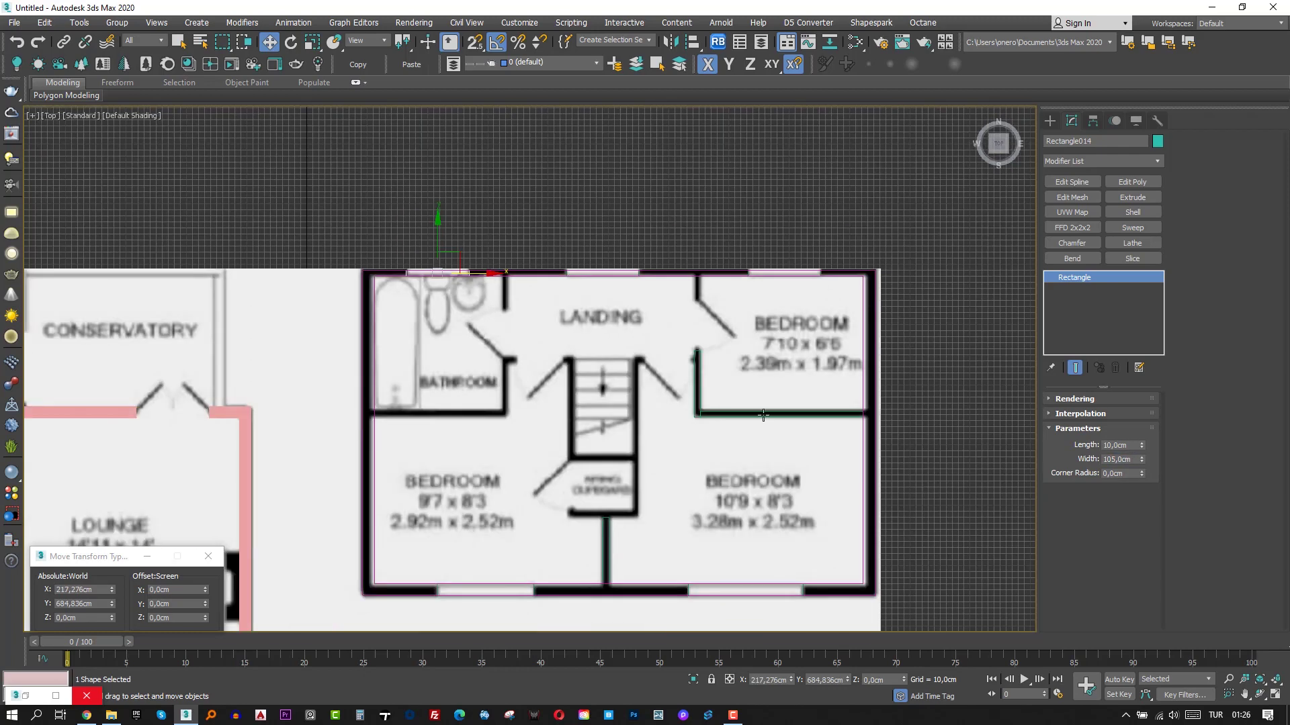
Copy the 110 cm wall stub along Y over the 7'10 x 6'6 bedroom's door opening.
scroll(753, 404, "up", 4)
left_click(642, 318)
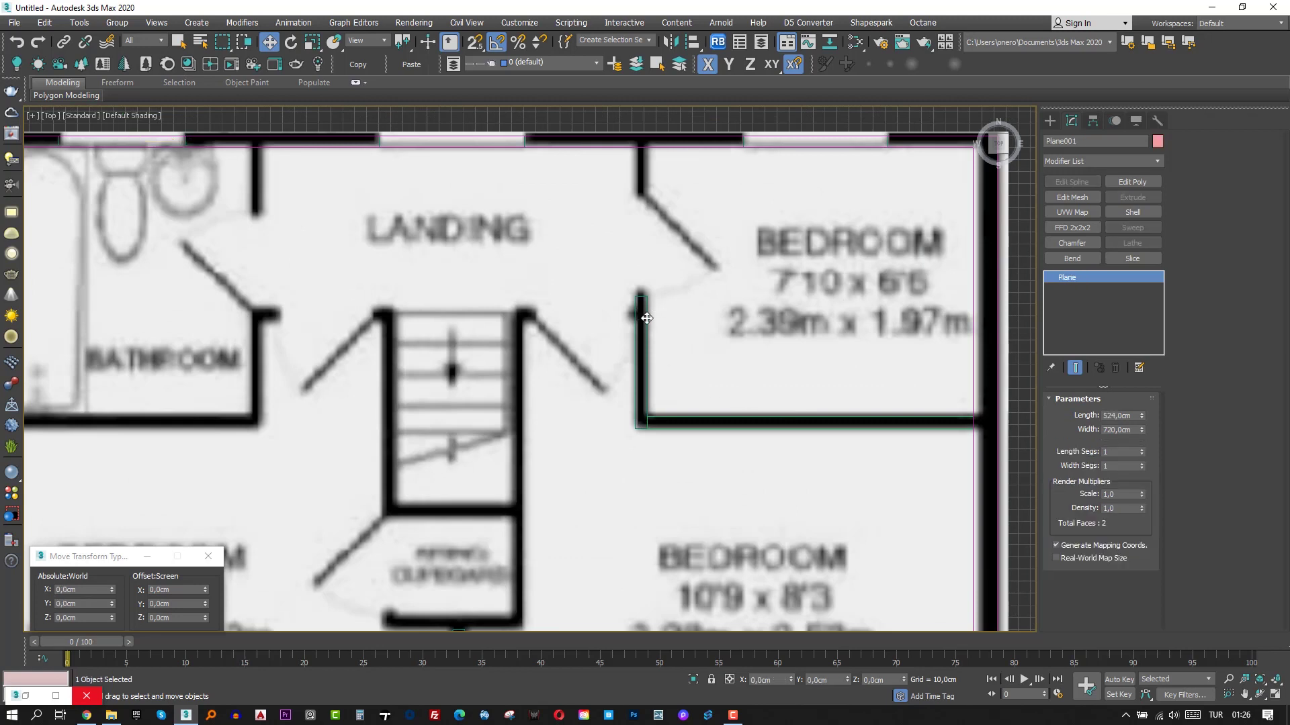
key("F3")
key("g")
left_click(647, 334)
key("F3")
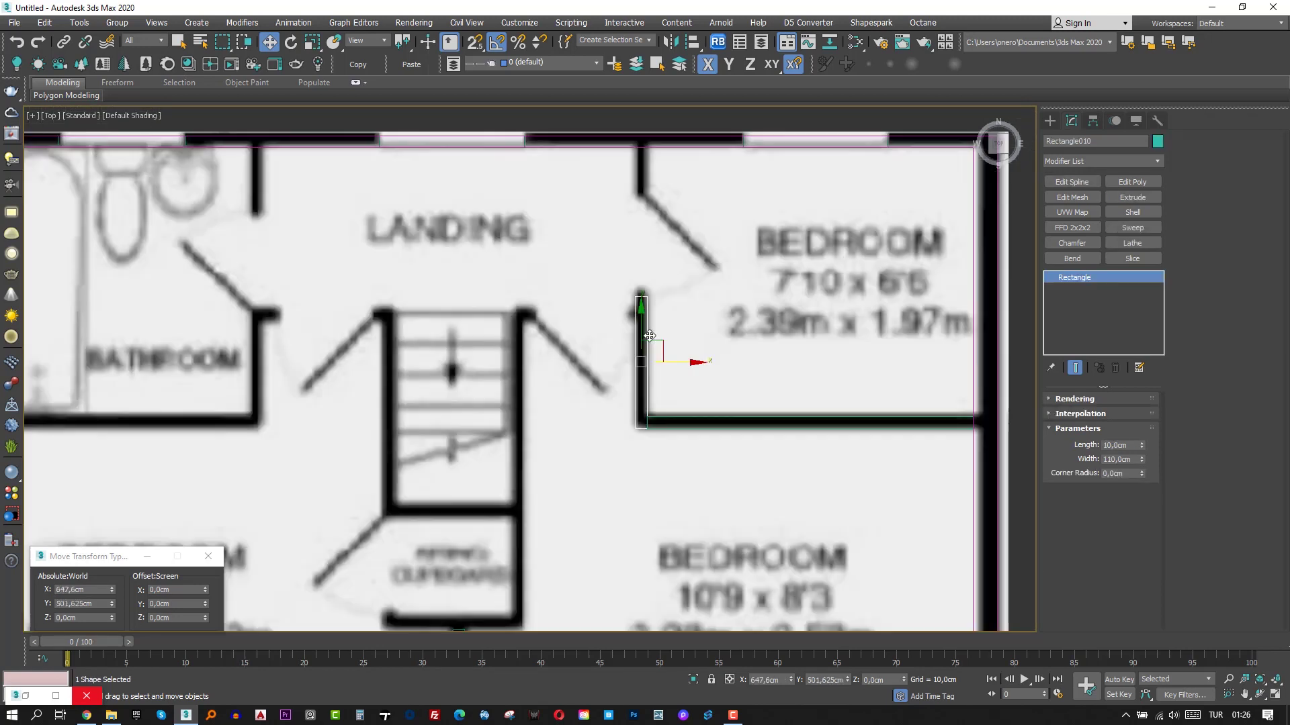
key("F3")
left_click_drag(643, 323, 669, 214, "shift")
left_click(647, 417)
Set the copied rectangle's width to 90 cm and snap it against the end of the 110 cm wall stub.
left_click(1134, 459)
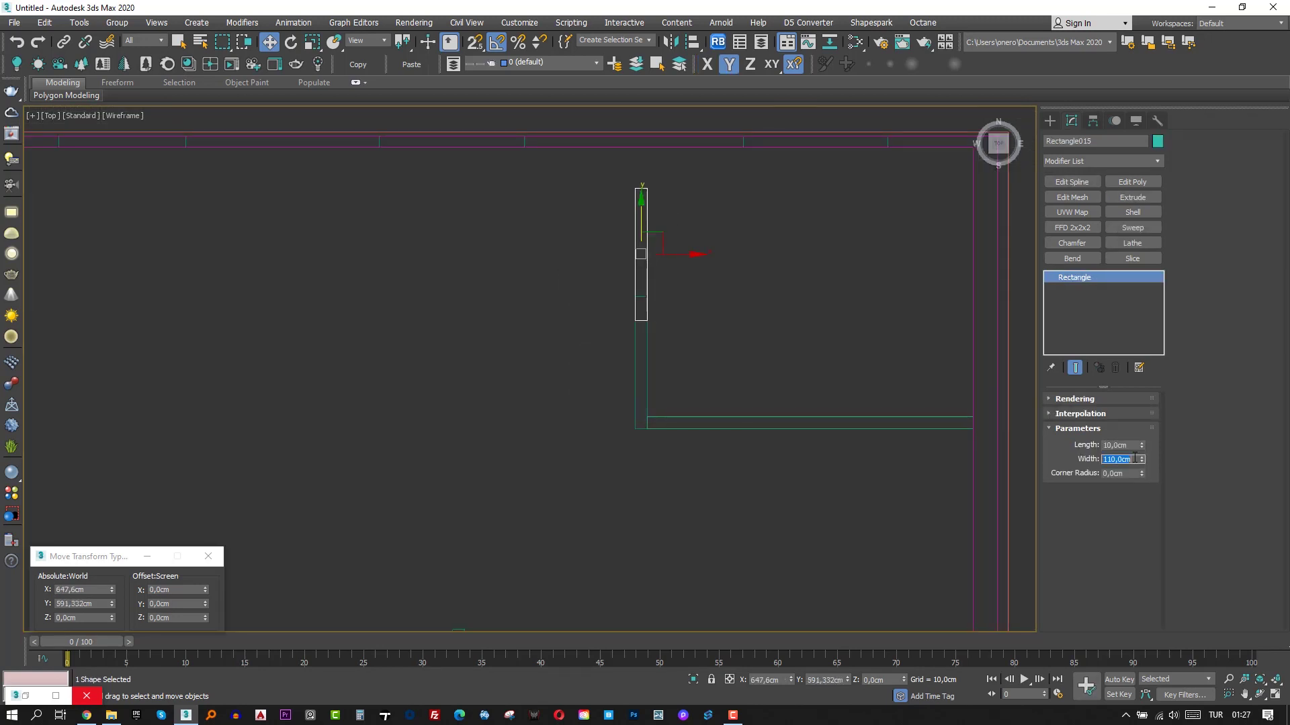
middle_click_drag(641, 216, 630, 322)
scroll(632, 320, "up", 2)
left_click_drag(632, 358, 633, 319)
key("s")
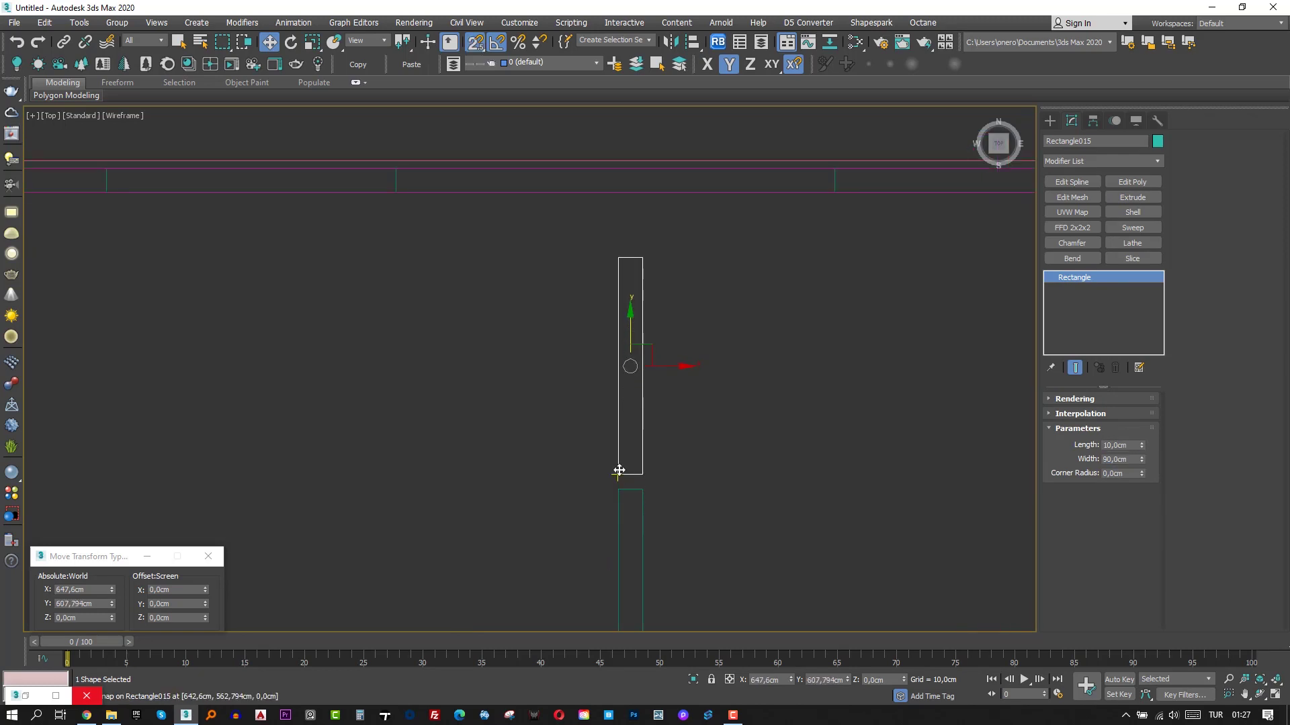
left_click_drag(618, 473, 618, 489)
key("s")
Set the door-opening rectangle's width to 80 cm and snap it back against the wall stub's end.
key("F3")
double_click(1120, 459)
type("8")
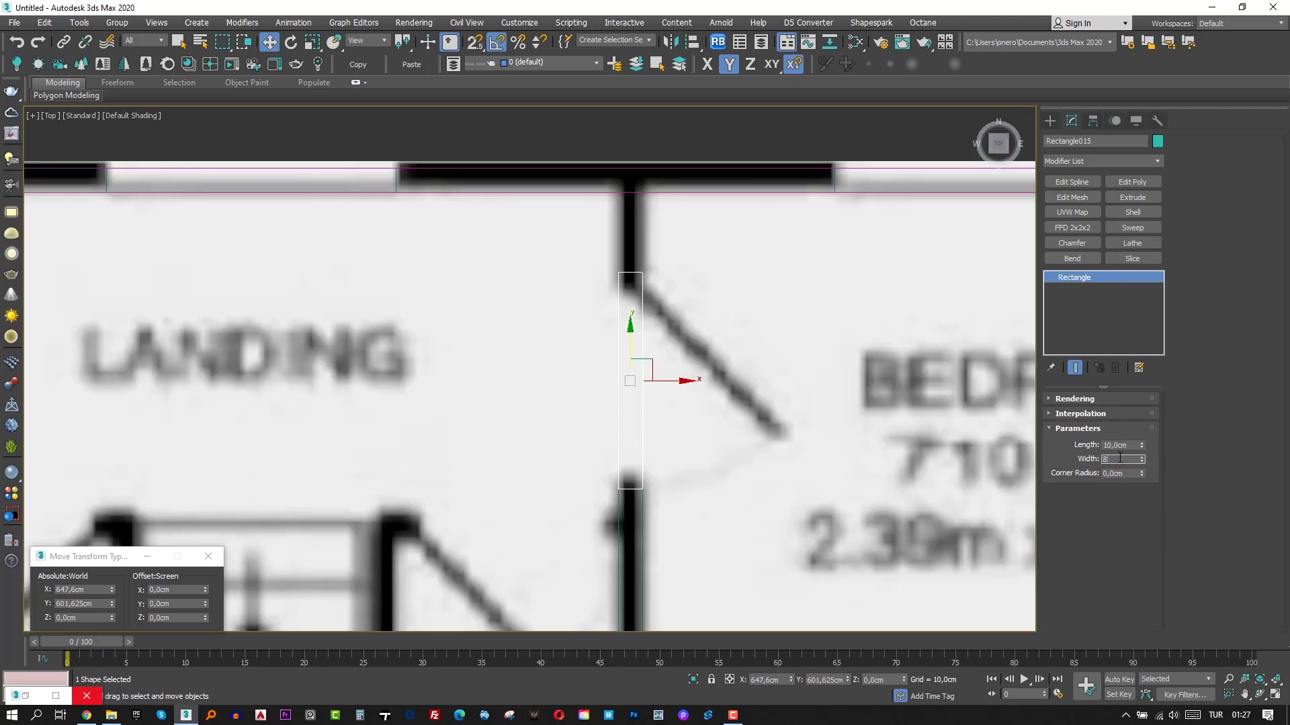
key("F3")
left_click_drag(633, 475, 642, 485)
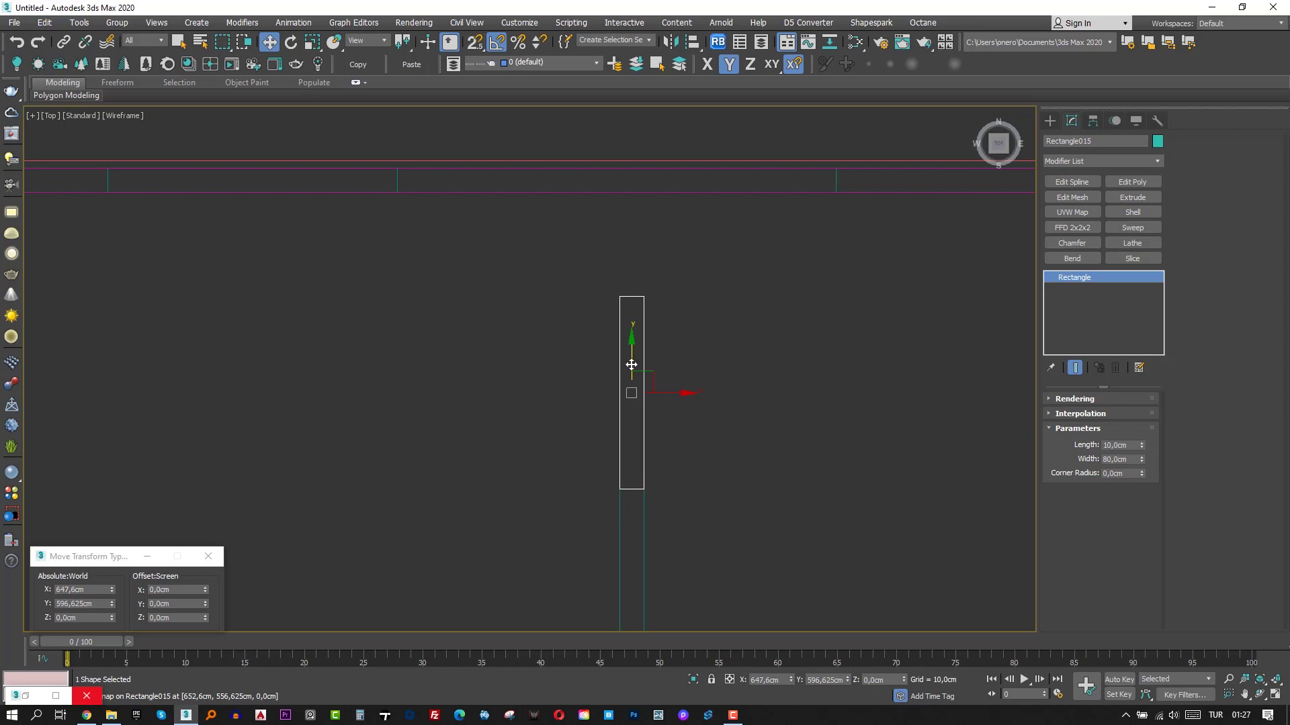
key("F3")
double_click(1123, 458)
type("8")
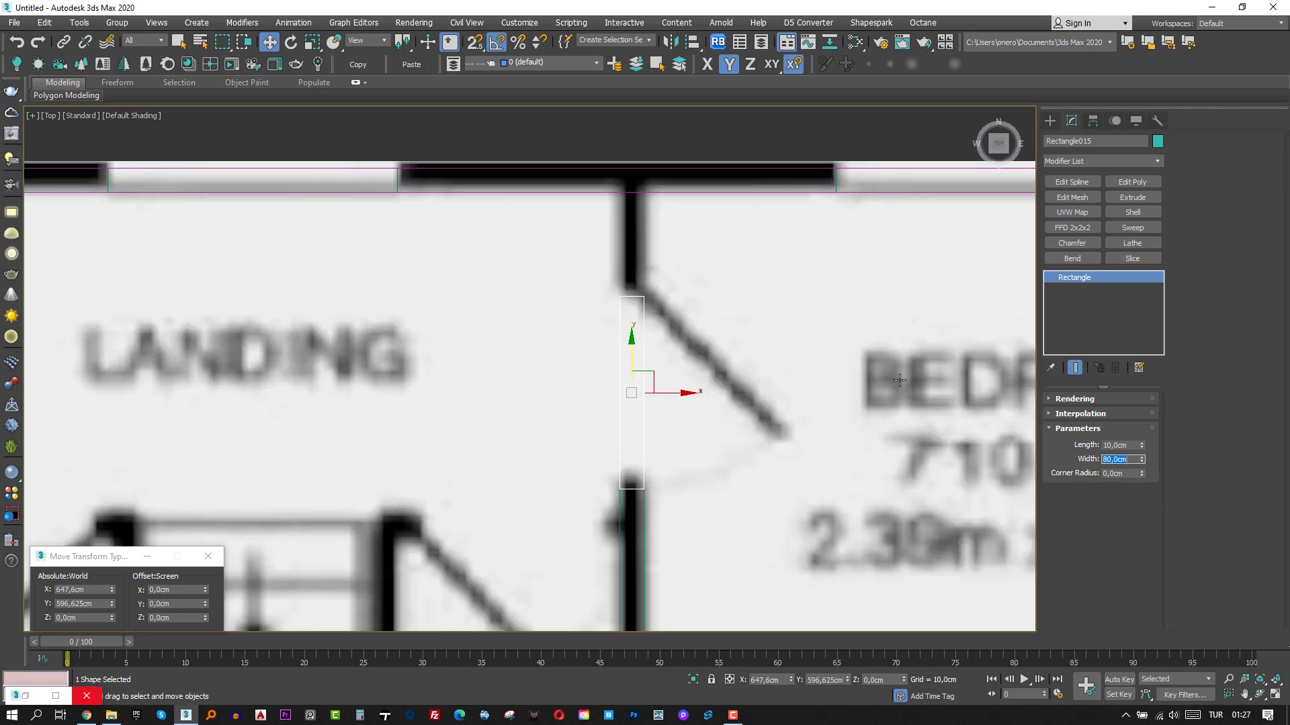
Draw a rectangle between the door opening and the back wall of the 7'10 x 6'6 bedroom and set it to 40 cm length and 10 cm width.
left_click(1050, 121)
scroll(663, 311, "down", 3)
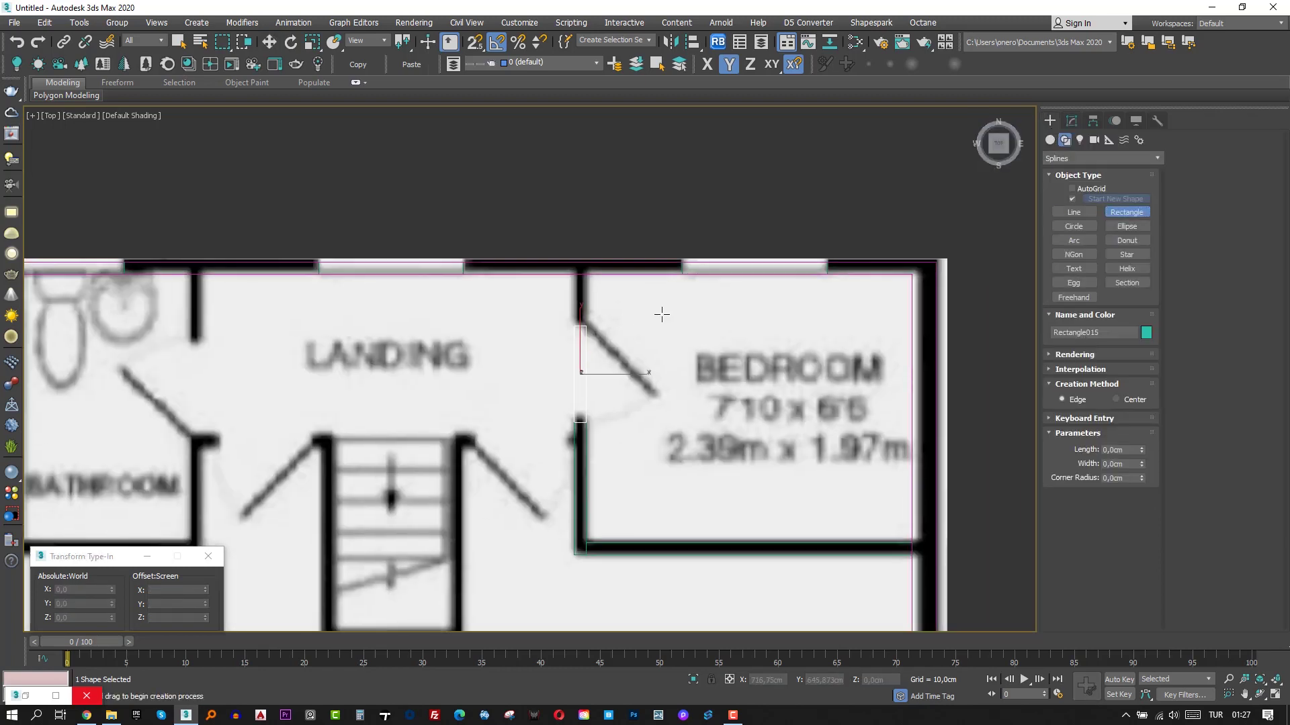
key("s")
left_click_drag(585, 327, 905, 272)
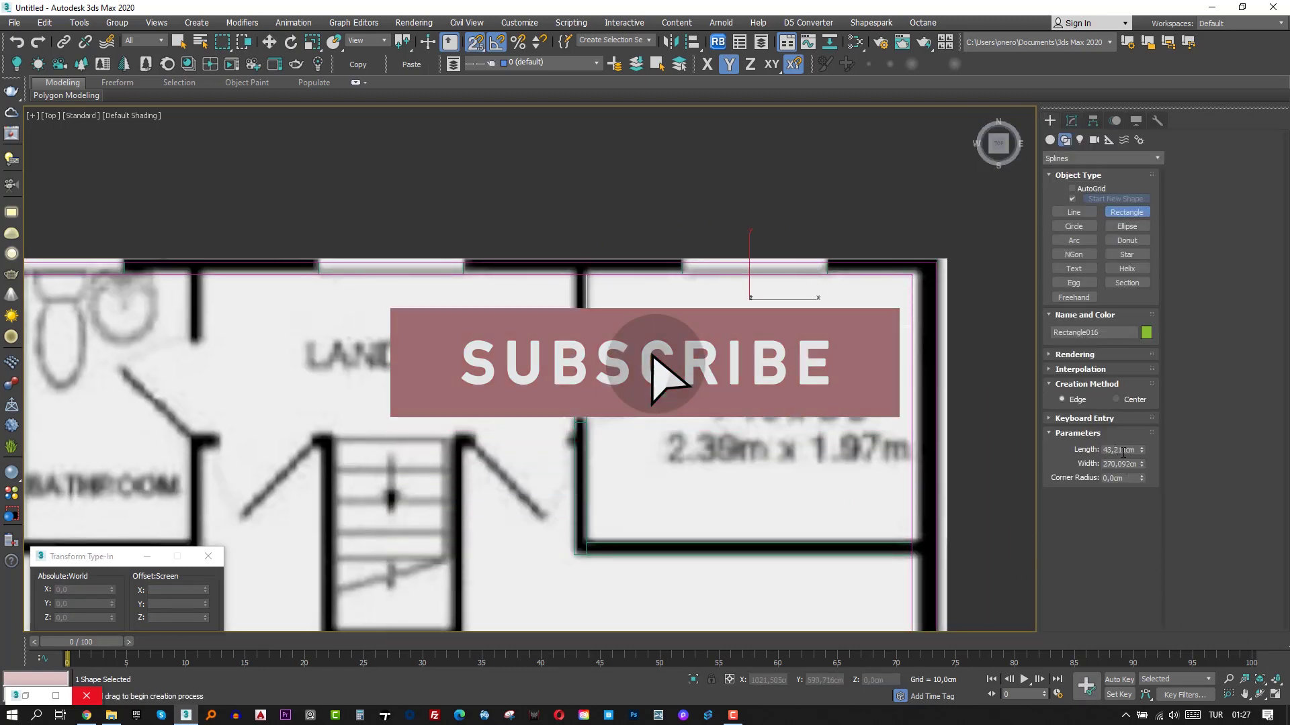
double_click(1123, 452)
type("40")
key("Return")
key("Tab")
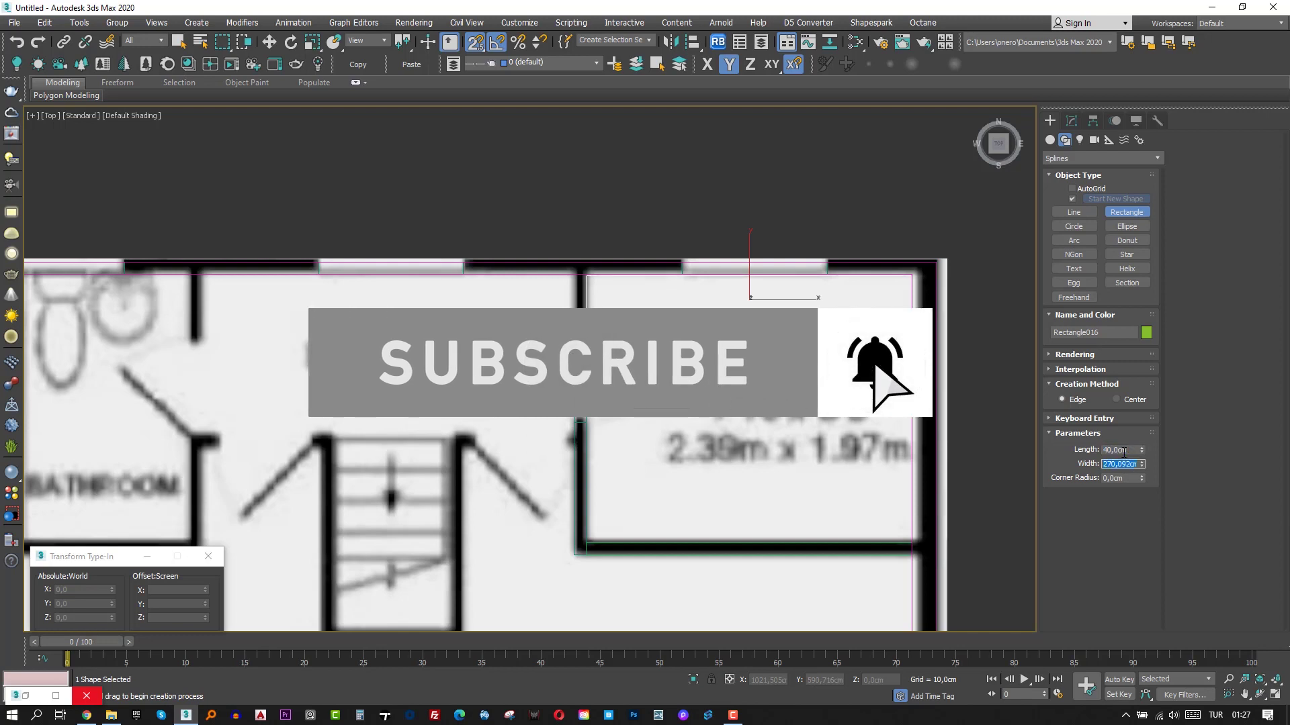
type("10")
key("Return")
Move the 40 cm rectangle onto the partition stub above the door opening and snap it to the back wall's inner line.
scroll(607, 330, "up", 2)
key("w")
left_click_drag(794, 291, 747, 291)
middle_click_drag(780, 289, 664, 313)
key("s")
left_click_drag(640, 342, 928, 274)
middle_click_drag(549, 441, 555, 334)
key("s")
left_click_drag(556, 334, 414, 536)
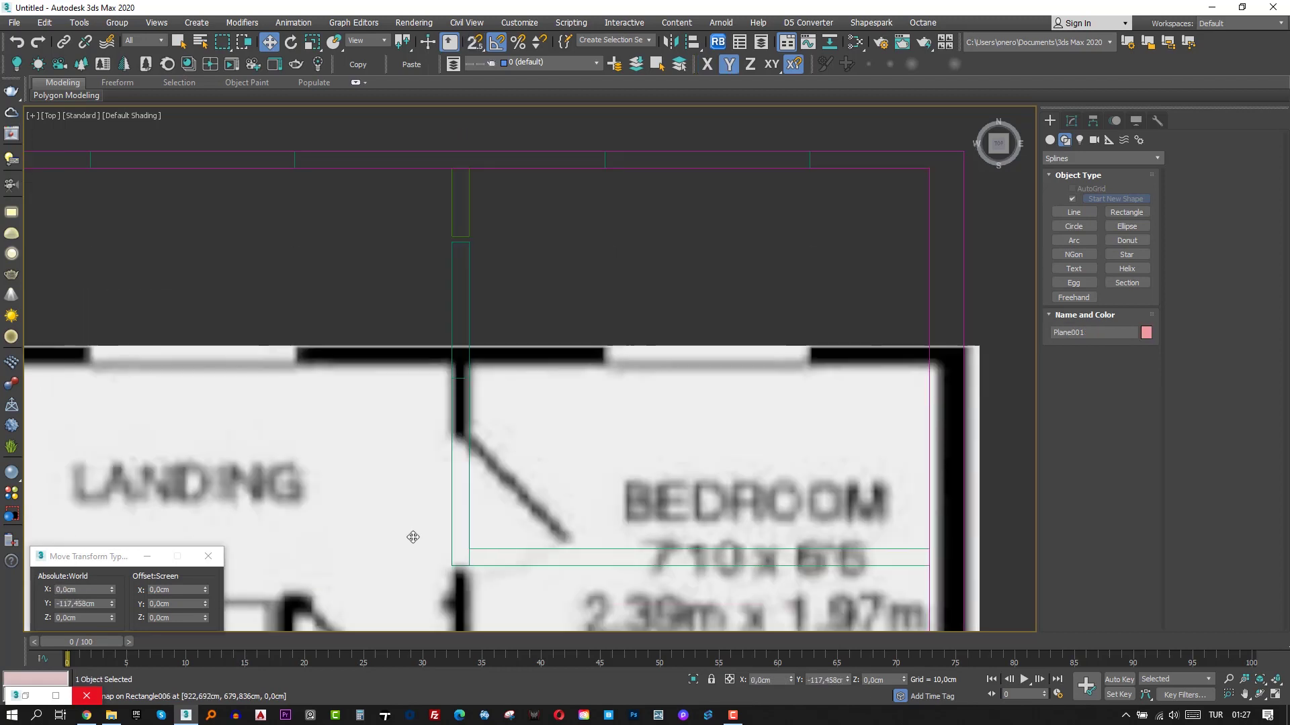
key("ctrl+z")
Select the 7'10 x 6'6 bedroom's two wall rectangles and door rectangle, and snap them along Y to the 40 cm rectangle's end.
key("F3")
left_click_drag(530, 587, 421, 349)
key("F3")
key("F3")
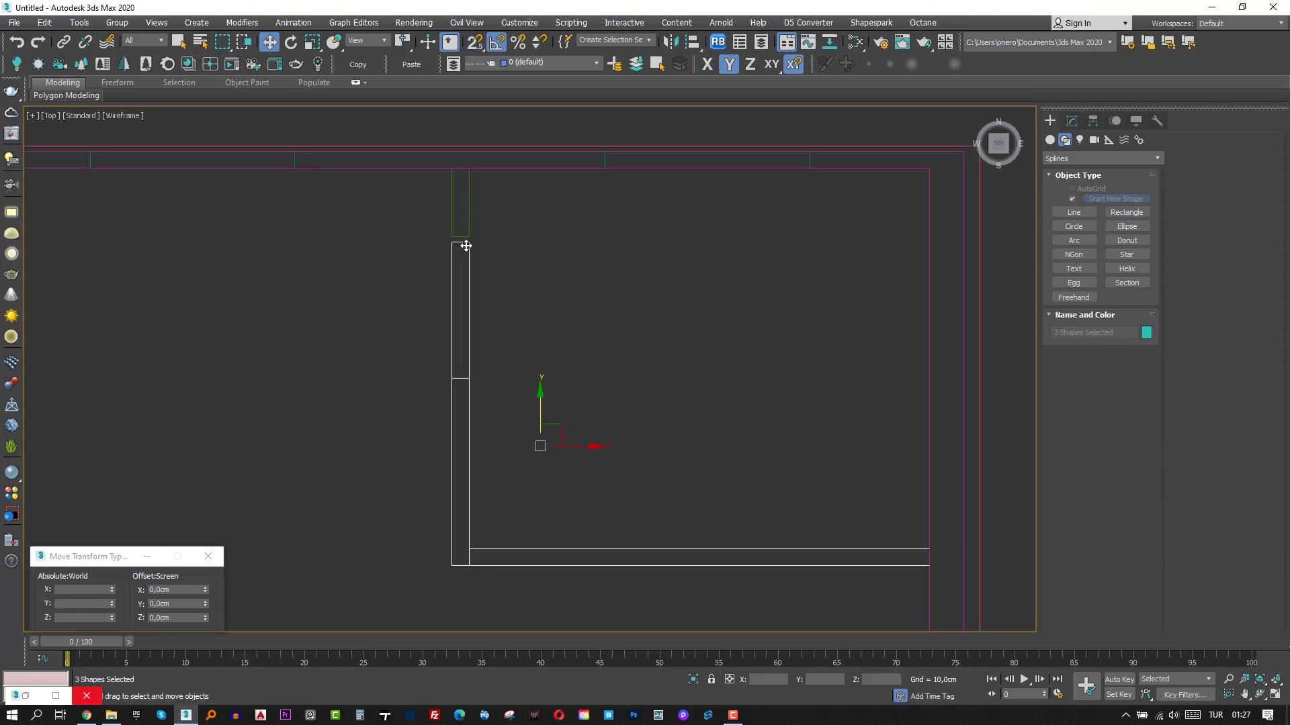
middle_click_drag(468, 242, 473, 253)
key("s")
left_click_drag(474, 254, 473, 249)
key("s")
key("F3")
Delete the 80 cm rectangle that fills the 7'10 x 6'6 bedroom's door opening.
scroll(489, 381, "down", 4)
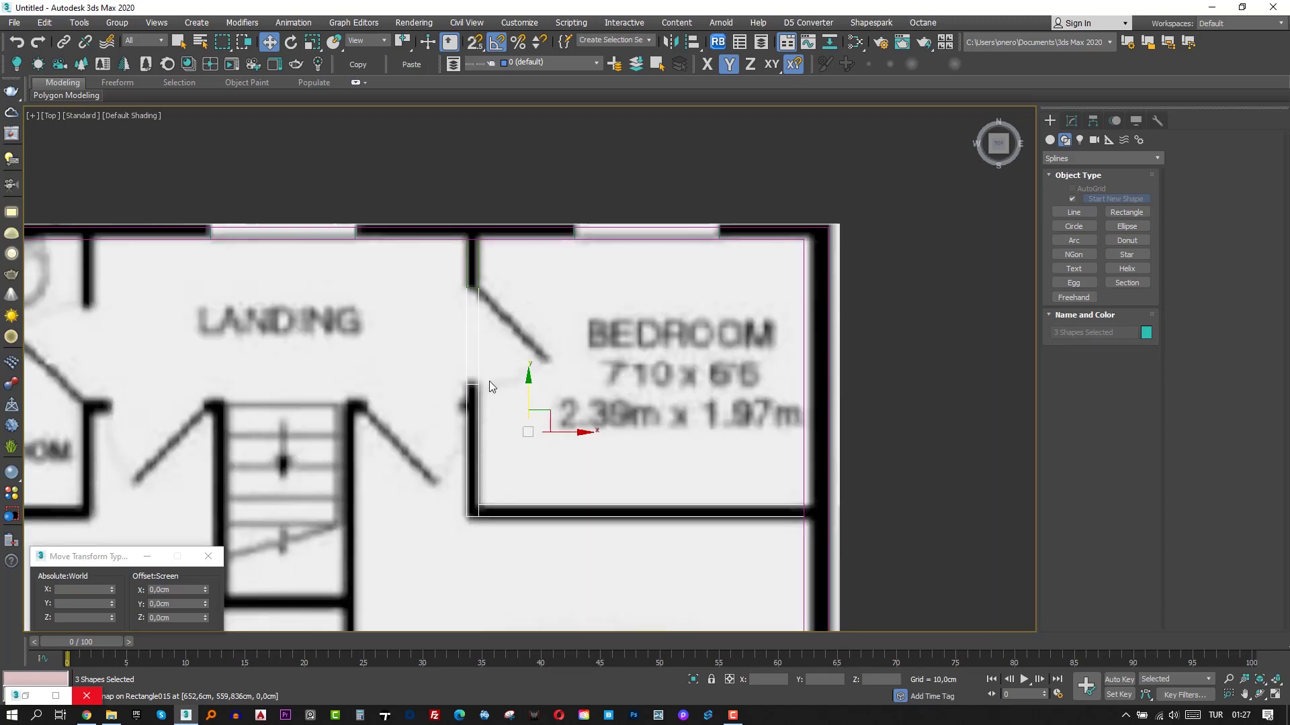
middle_click_drag(452, 429, 604, 345)
scroll(684, 396, "down", 2)
middle_click_drag(628, 328, 612, 407)
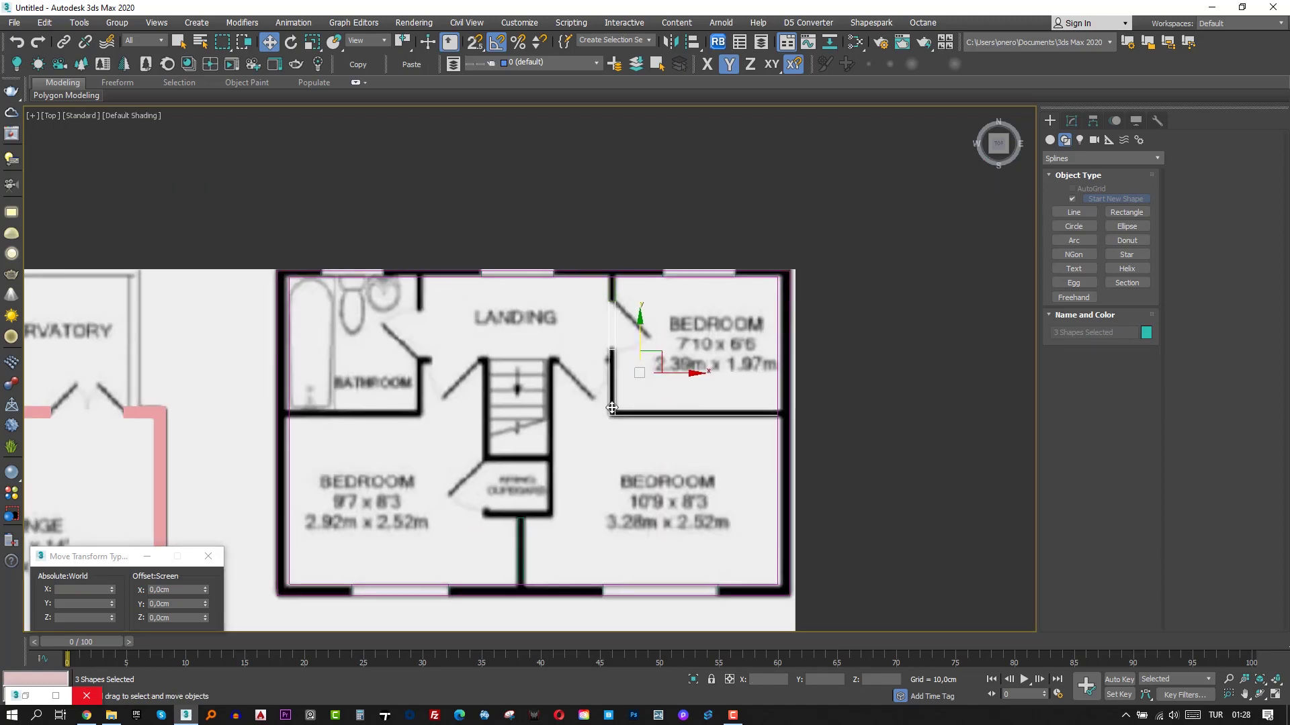
key("F3")
middle_click_drag(531, 531, 593, 436)
key("F3")
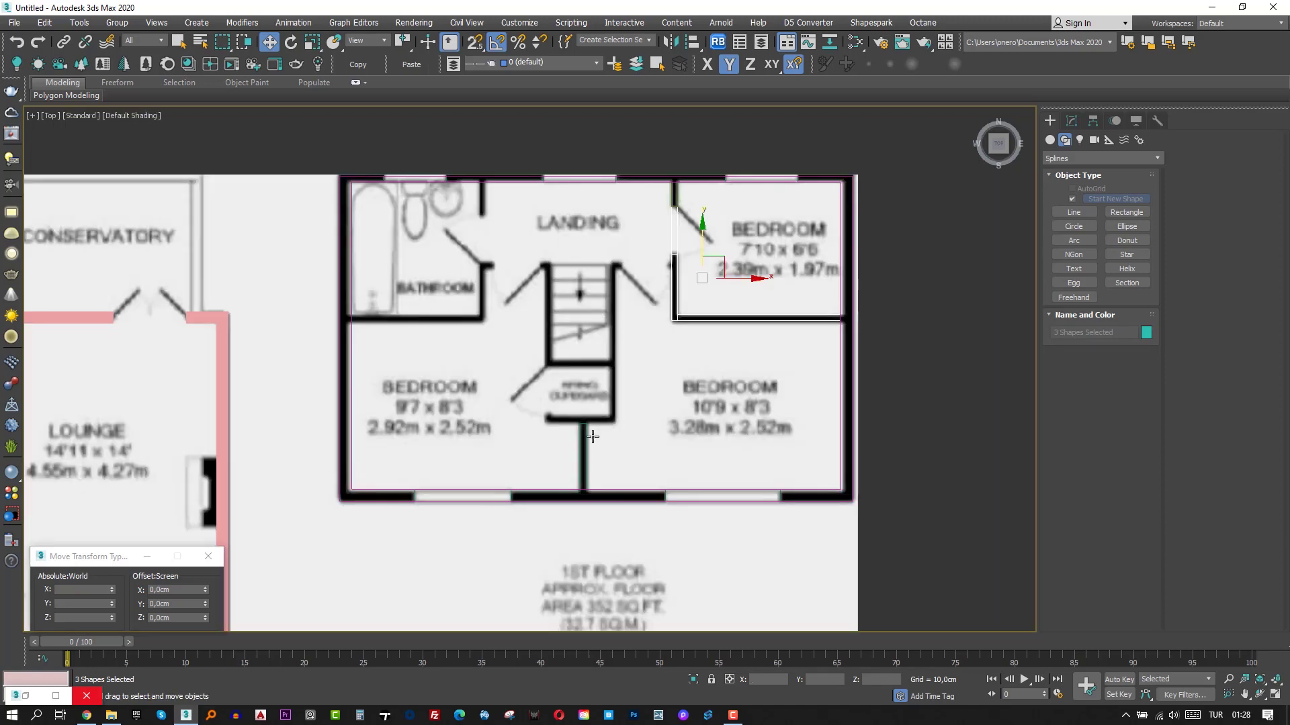
key("F3")
left_click(675, 229)
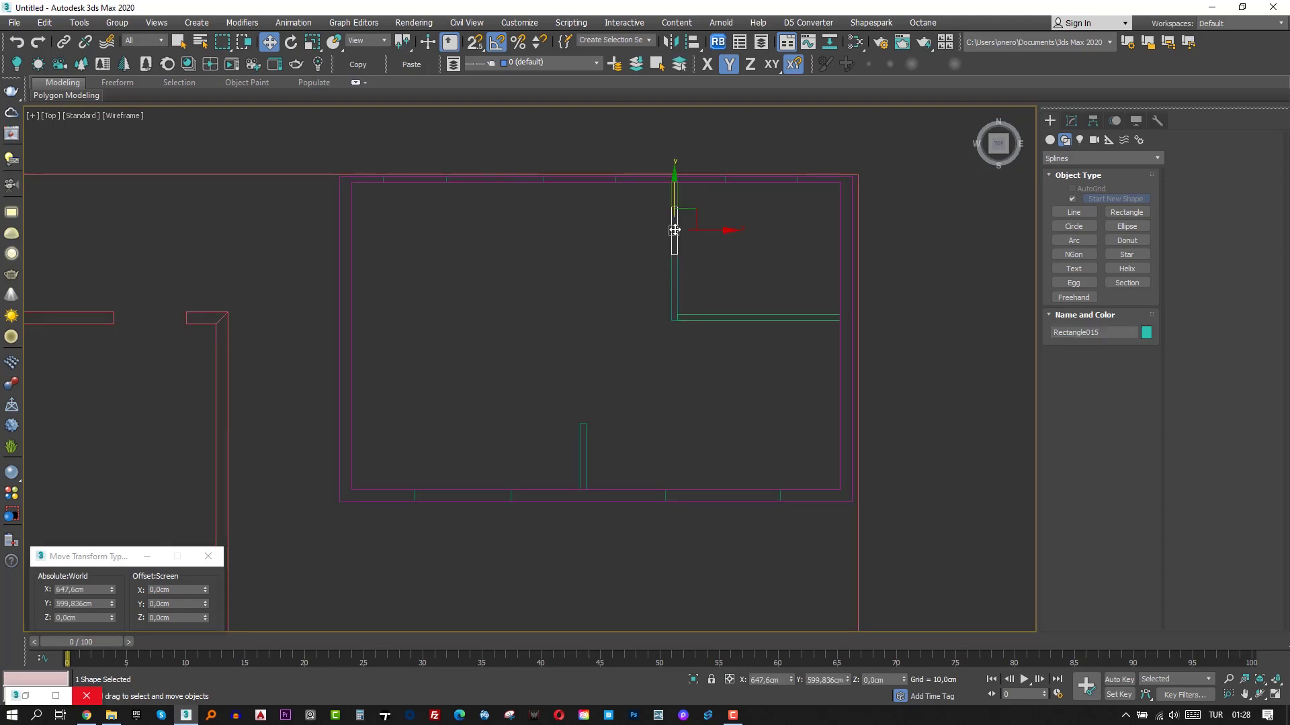
key("Delete")
key("F3")
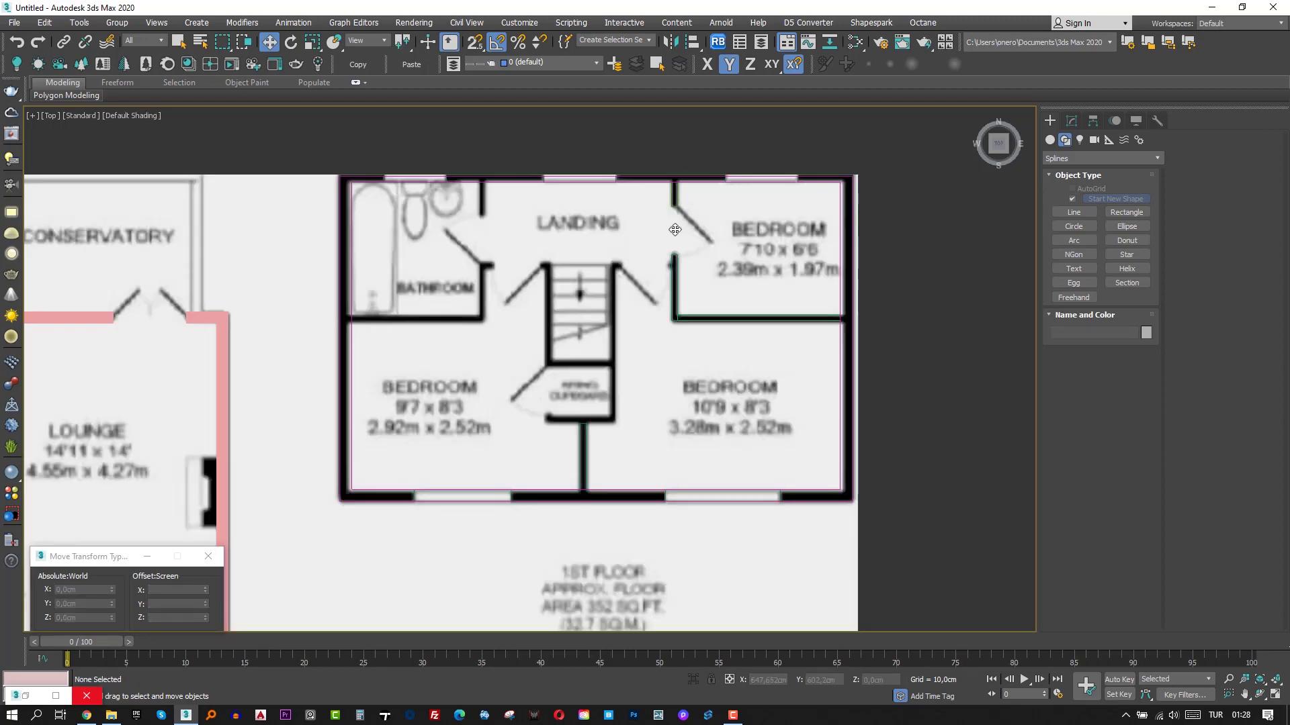
Make a copy of the partition between the two front bedrooms, rotated 90 degrees about Z.
key("F3")
left_click(583, 445)
key("F3")
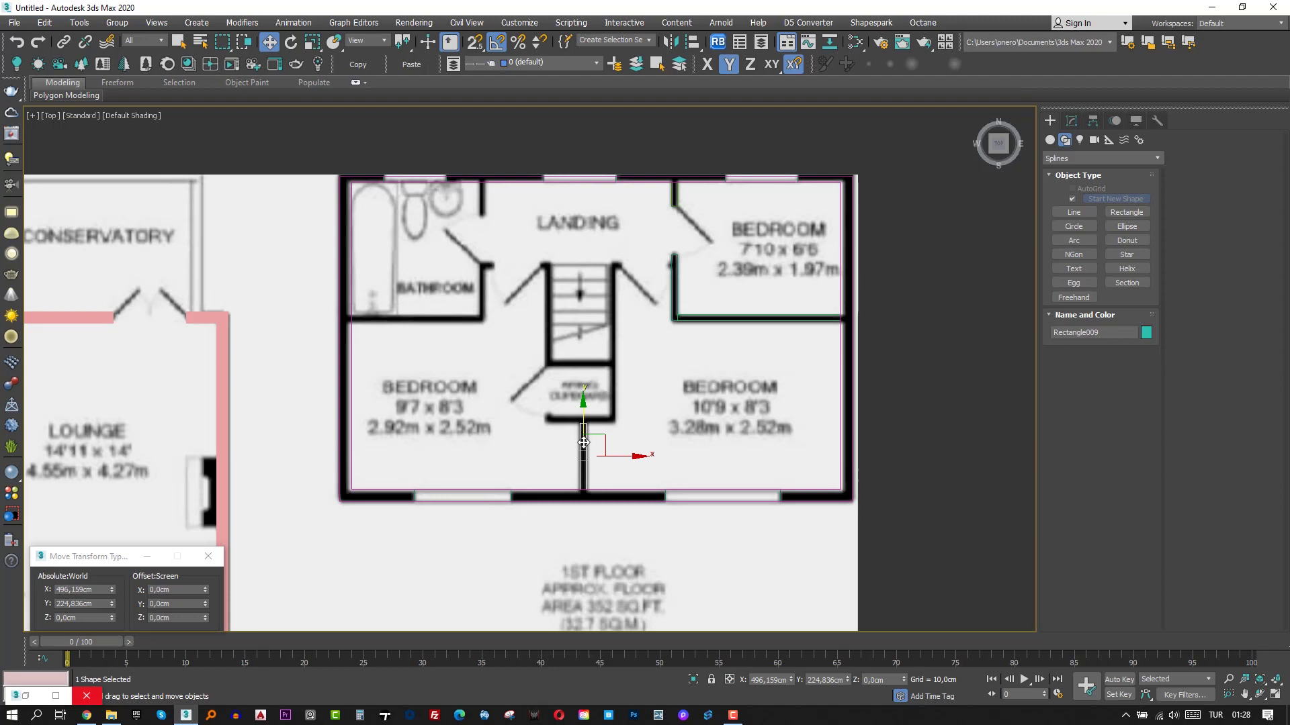
scroll(583, 444, "up", 2)
key("e")
left_click_drag(617, 497, 665, 462, "shift")
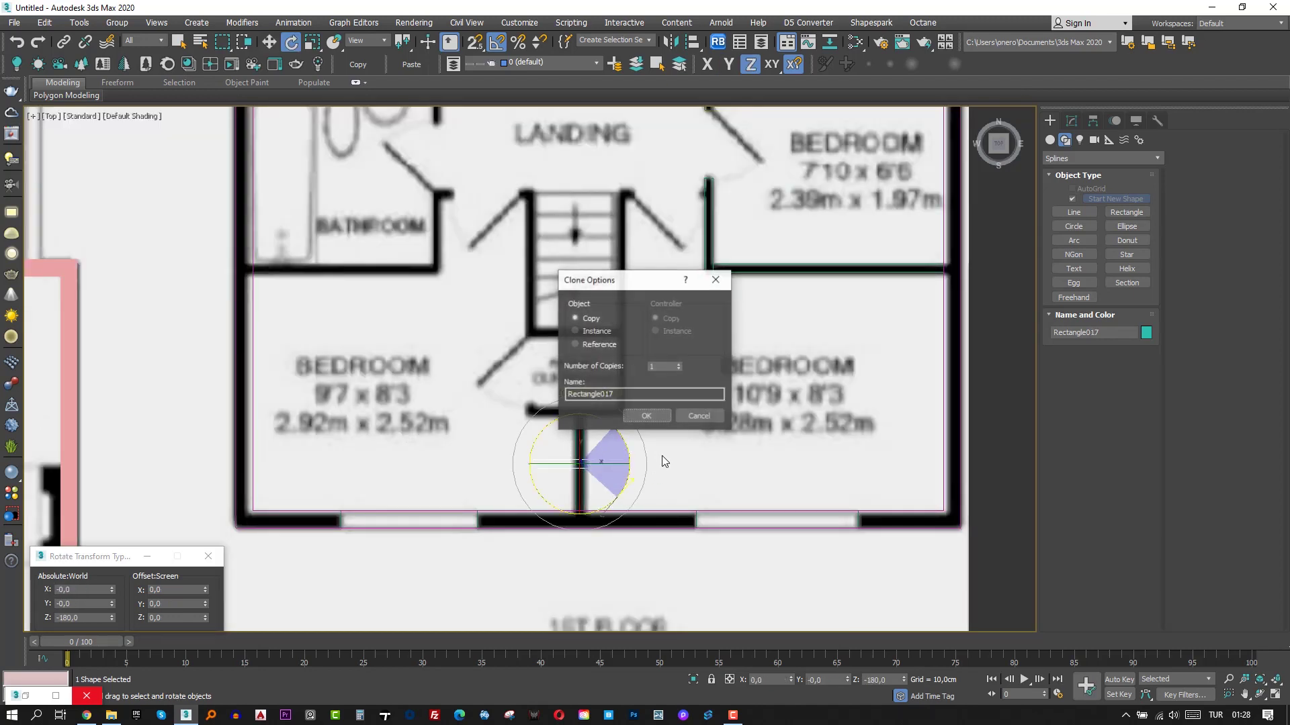
left_click(636, 417)
Move the rotated copy over the cupboard's front wall, snap it to the partition's end and align it along X with the plan.
scroll(593, 441, "up", 3)
key("w")
left_click_drag(567, 457, 574, 345)
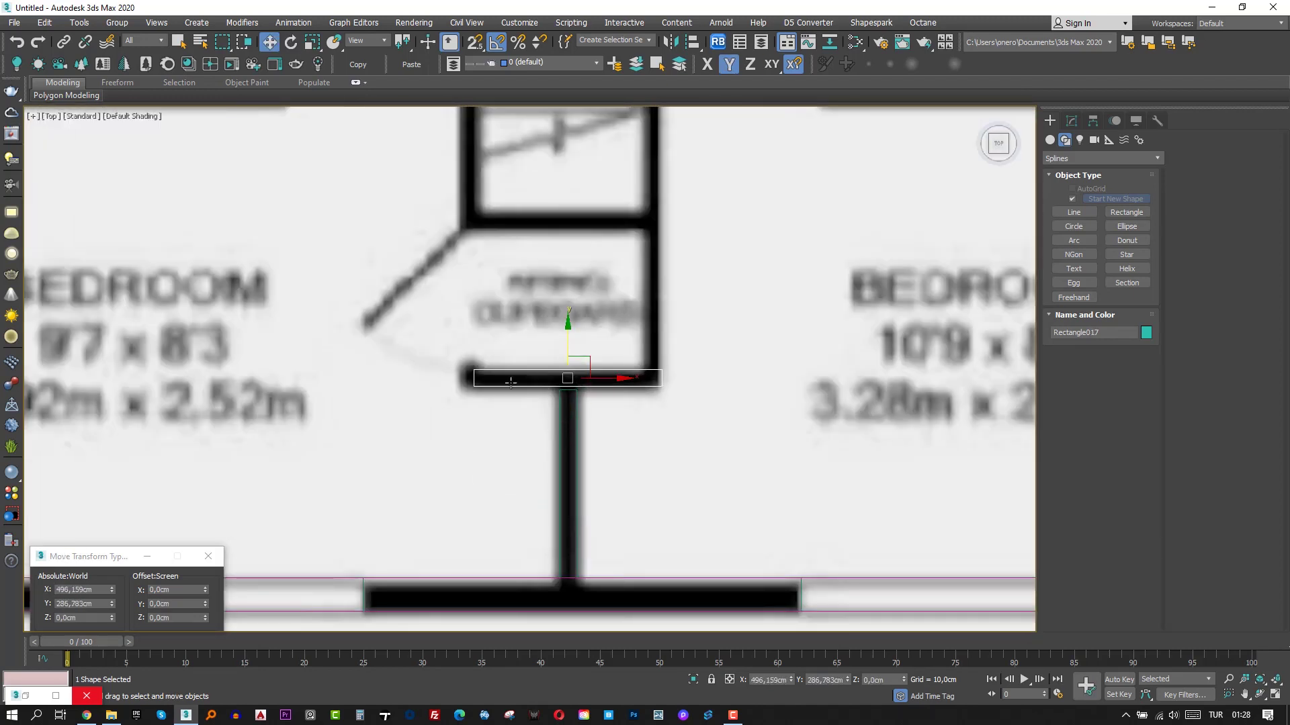
key("s")
left_click_drag(510, 382, 555, 423)
left_click_drag(617, 384, 608, 387)
right_click(607, 386)
scroll(591, 433, "down", 3)
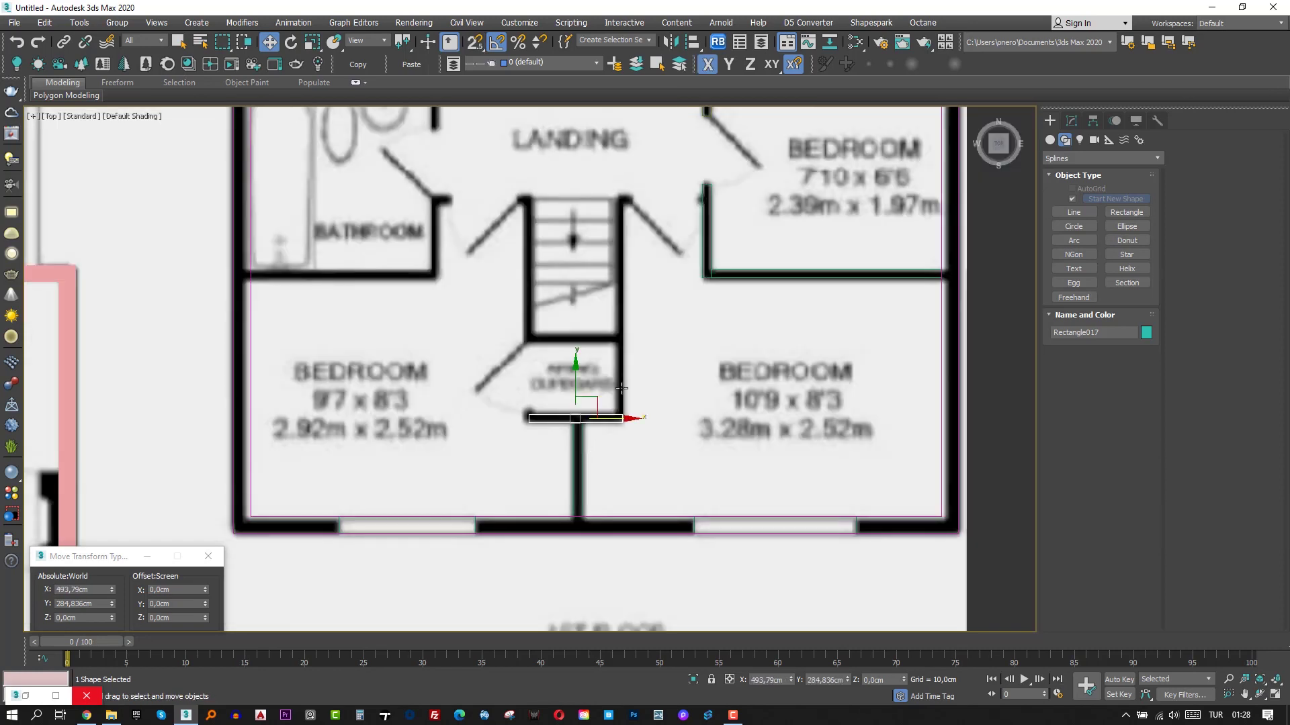
Draw a rectangle over the long stair wall beside the 10'9 x 8'3 bedroom and set it to 260 cm length and 10 cm width.
key("s")
left_click(588, 455)
left_click(1126, 213)
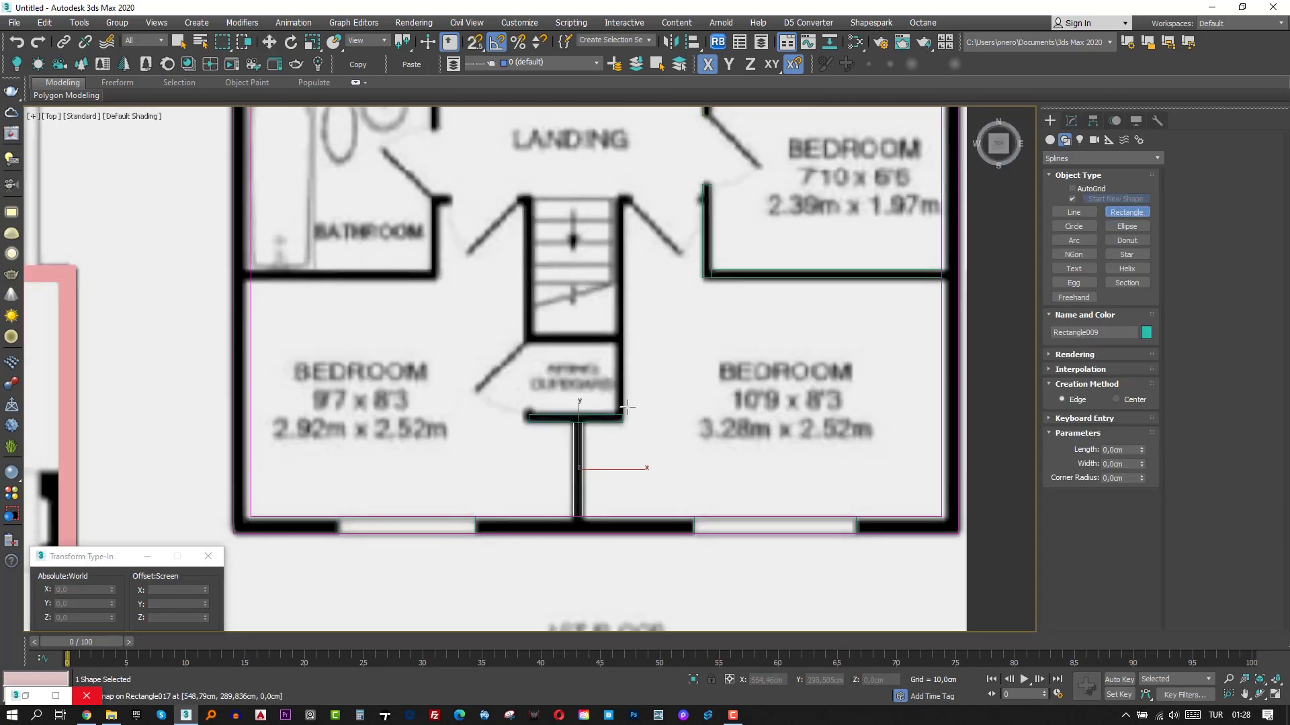
left_click_drag(621, 414, 616, 194)
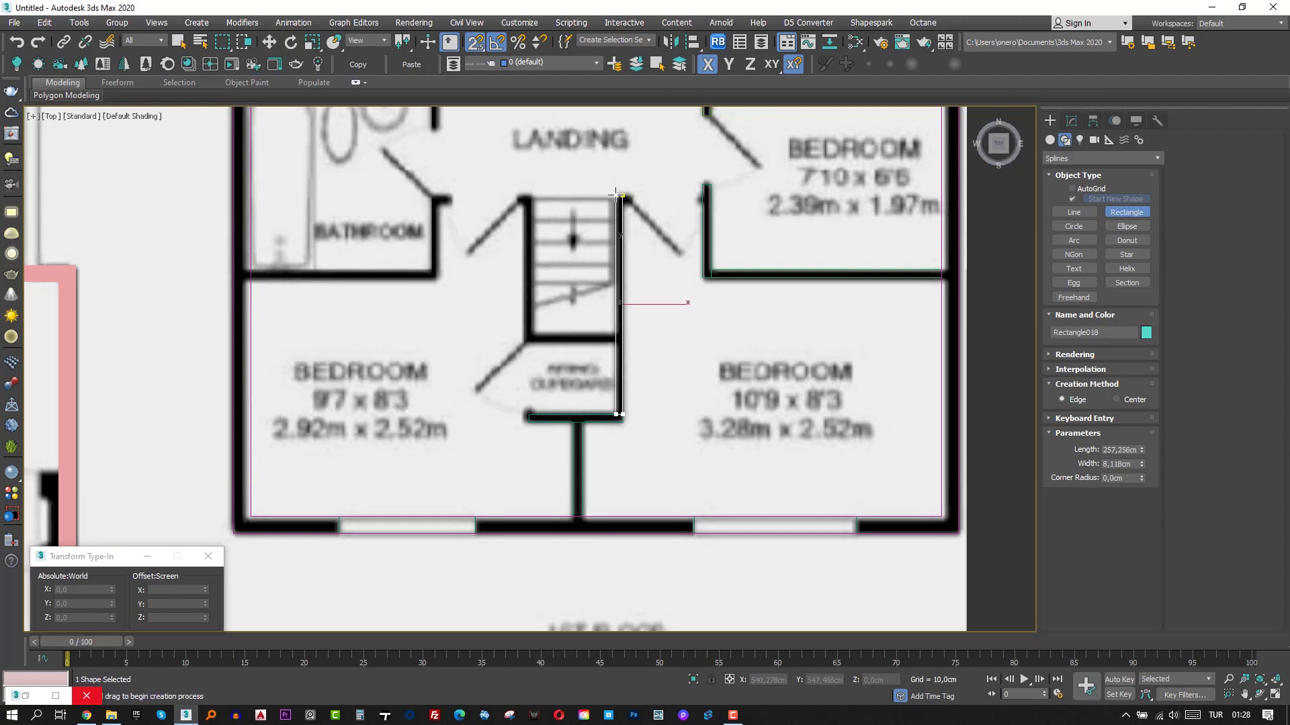
key("Tab")
type("10")
key("Return")
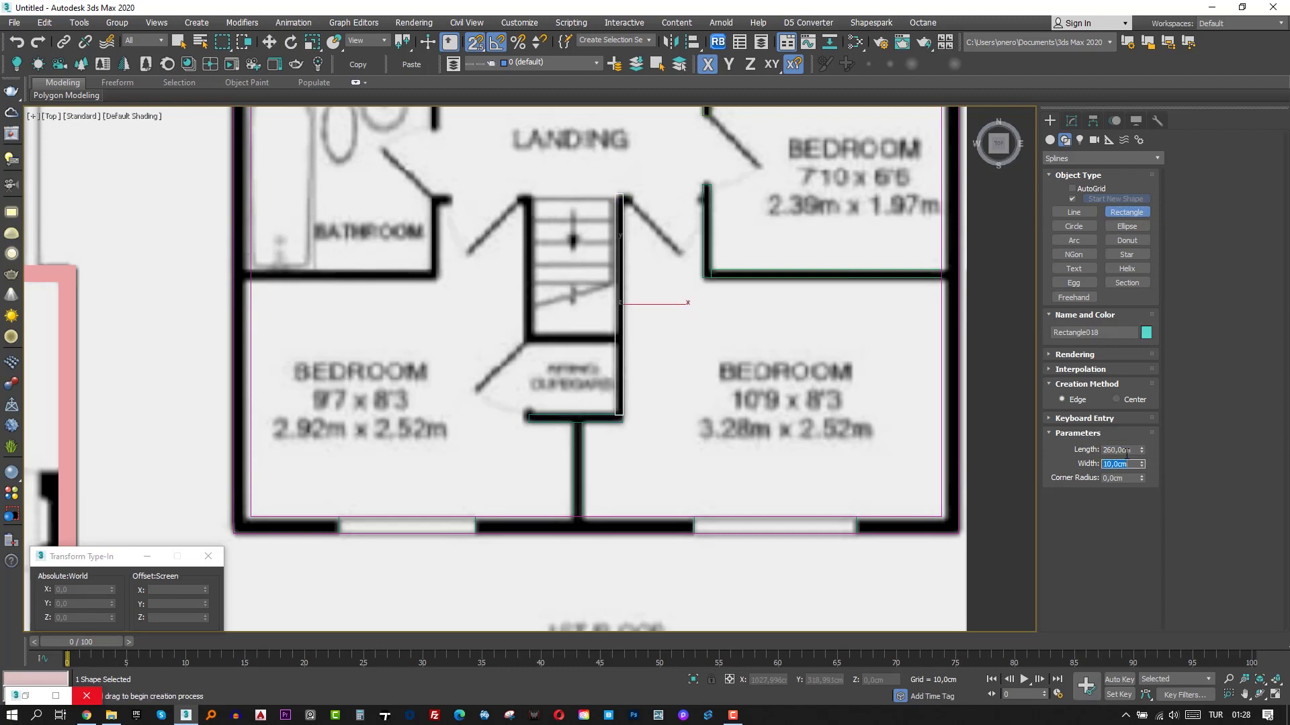
Align the 260 cm stair wall rectangle with the end of the cupboard's front wall.
middle_click_drag(620, 361, 618, 365)
scroll(618, 366, "up", 2)
right_click(618, 365)
left_click_drag(616, 247, 616, 198)
left_click_drag(615, 400, 616, 453)
Copy the 260 cm stair wall rectangle along X onto the opposite stair wall, beside the 9'7 x 8'3 bedroom.
scroll(618, 464, "up", 5)
mouse_move(620, 371)
left_mouse_down()
mouse_move(604, 360)
mouse_move(474, 372)
left_mouse_up()
scroll(604, 360, "down", 5)
left_click(646, 417)
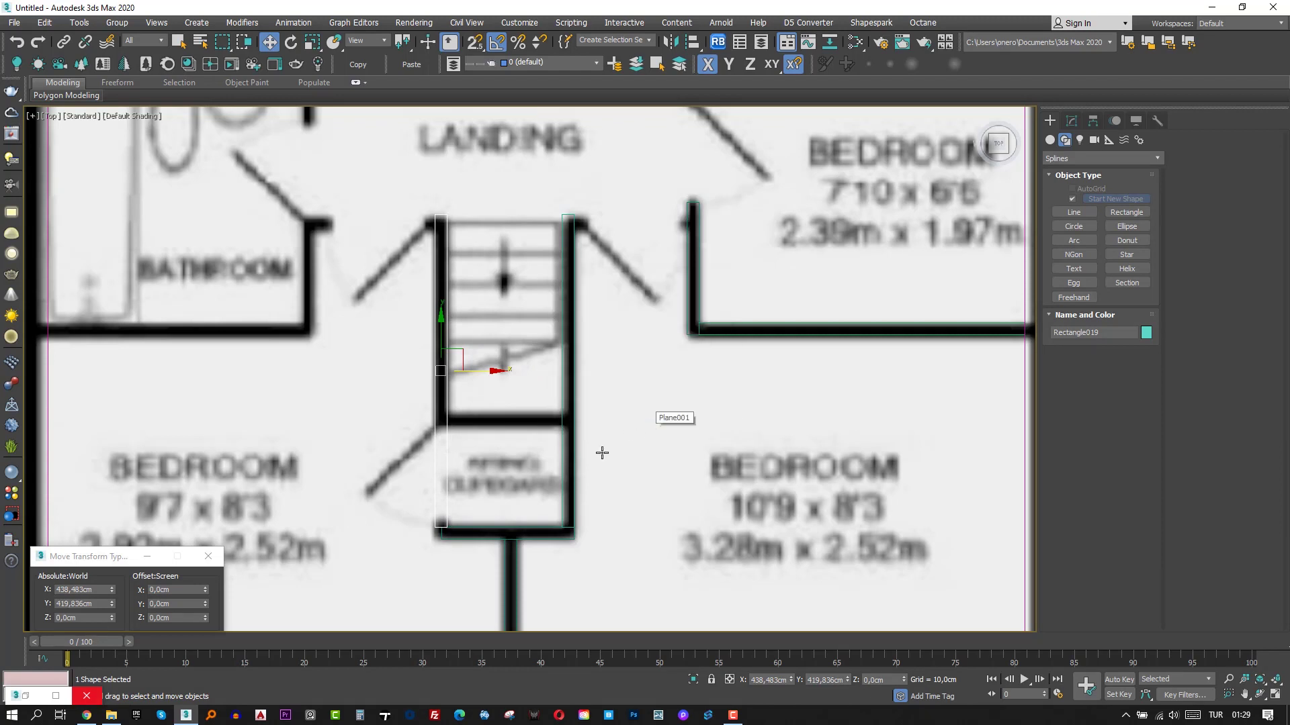
scroll(457, 534, "up", 4)
scroll(448, 525, "down", 3)
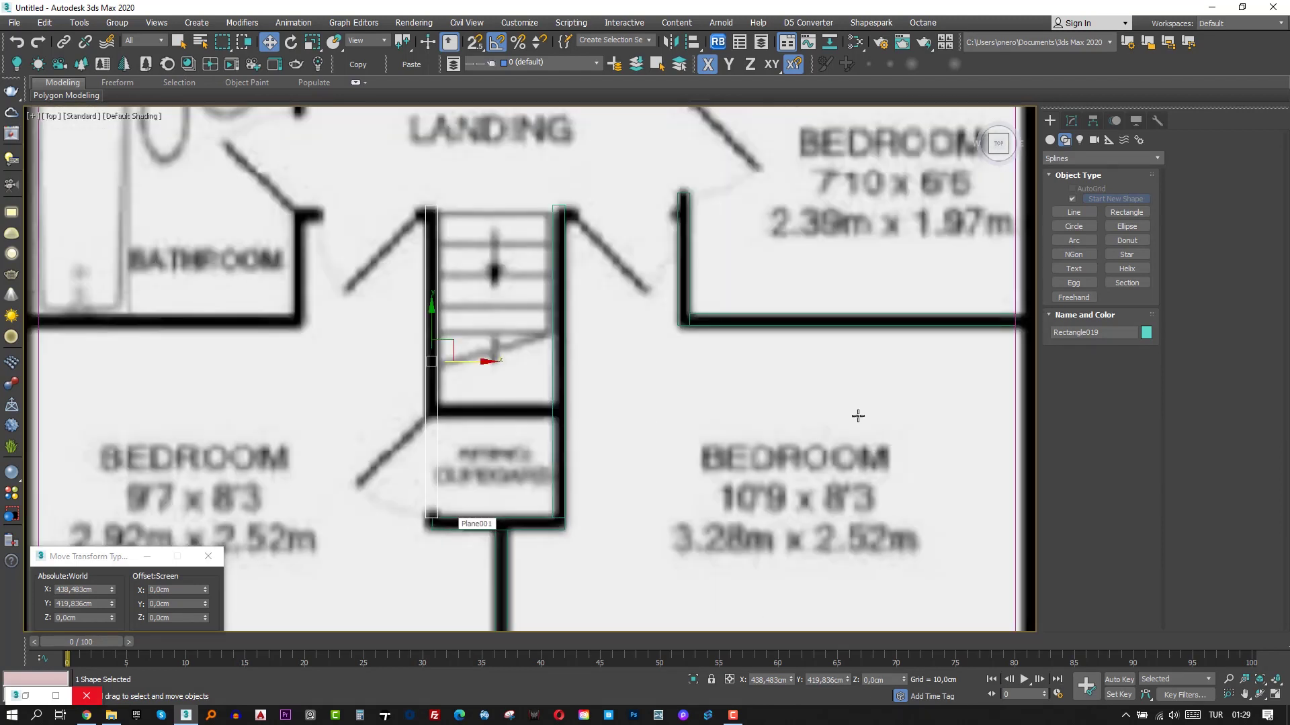
Draw a rectangle across the cupboard between the two stair walls and set its length to 10 cm.
left_click(1072, 122)
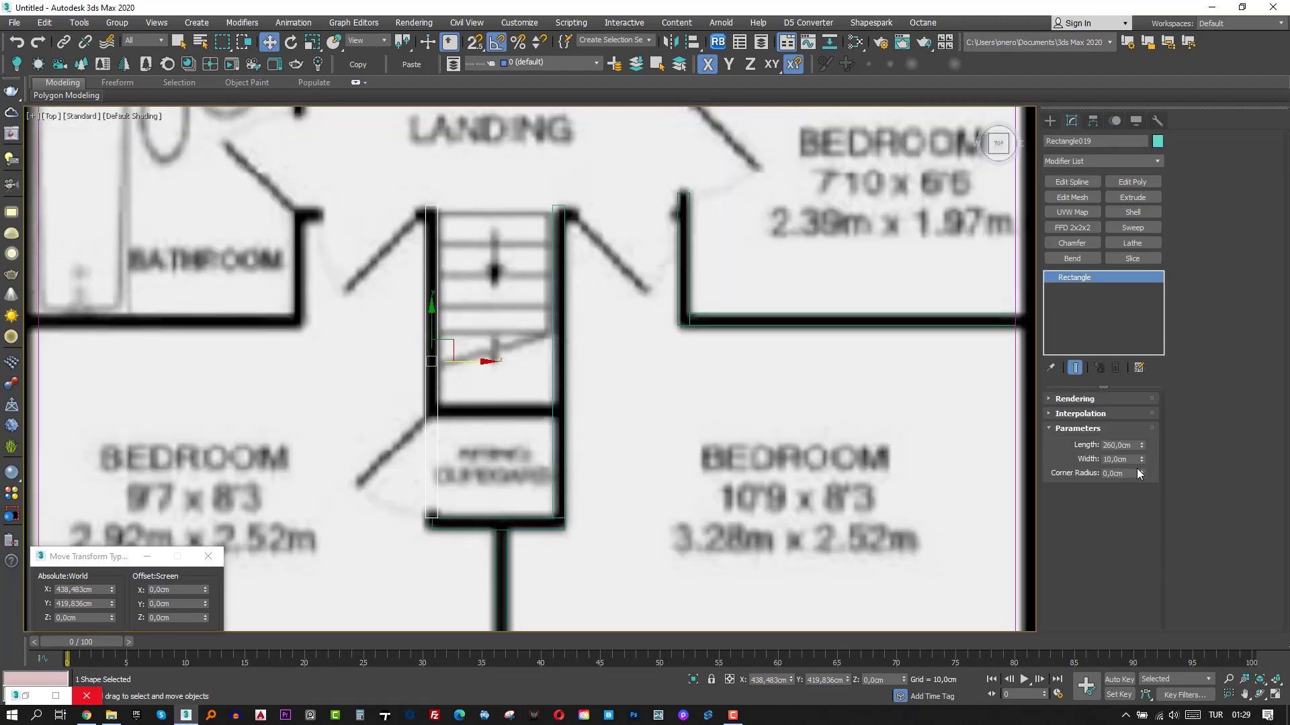
left_click(1050, 121)
left_click(1126, 212)
key("s")
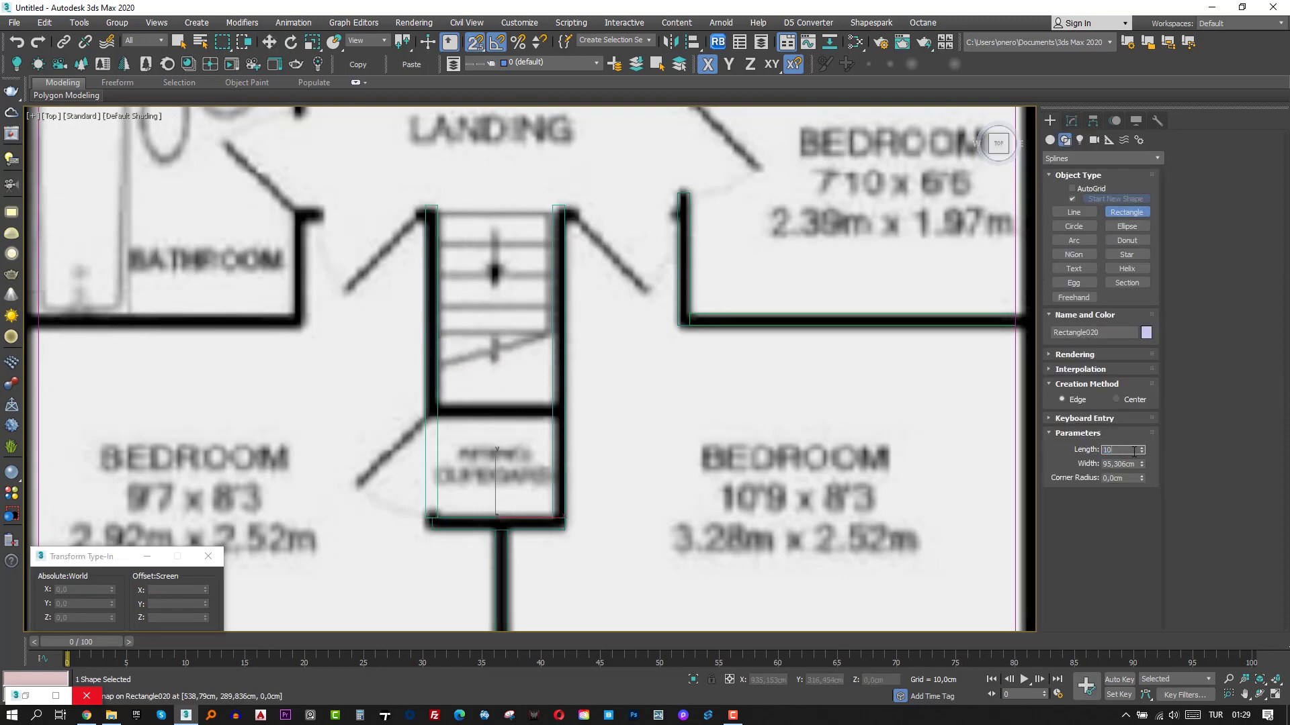
scroll(471, 488, "up", 3)
key("w")
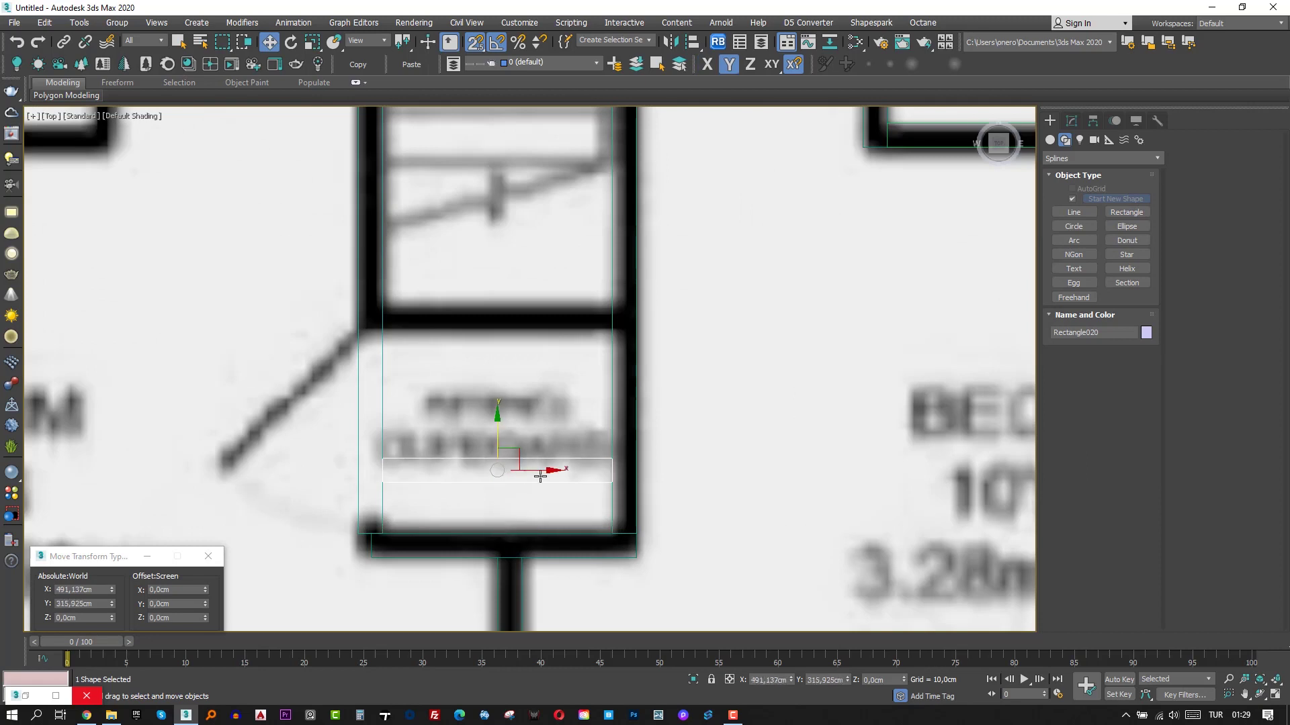
Fit the cross-wall rectangle between the stair walls along X and move it along Y onto the wall separating stairs and cupboard.
left_click_drag(487, 474, 438, 477)
left_click_drag(546, 483, 603, 531)
key("s")
key("F3")
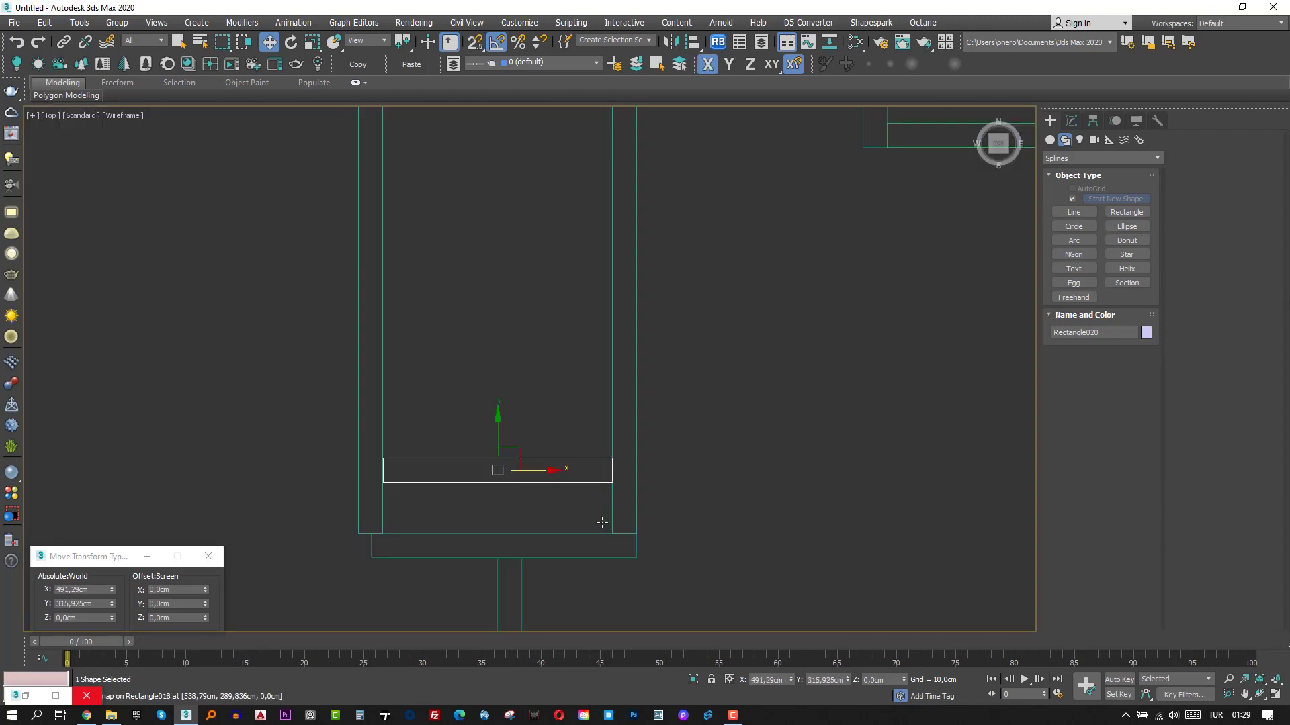
key("F3")
left_click_drag(497, 424, 555, 272)
key("F3")
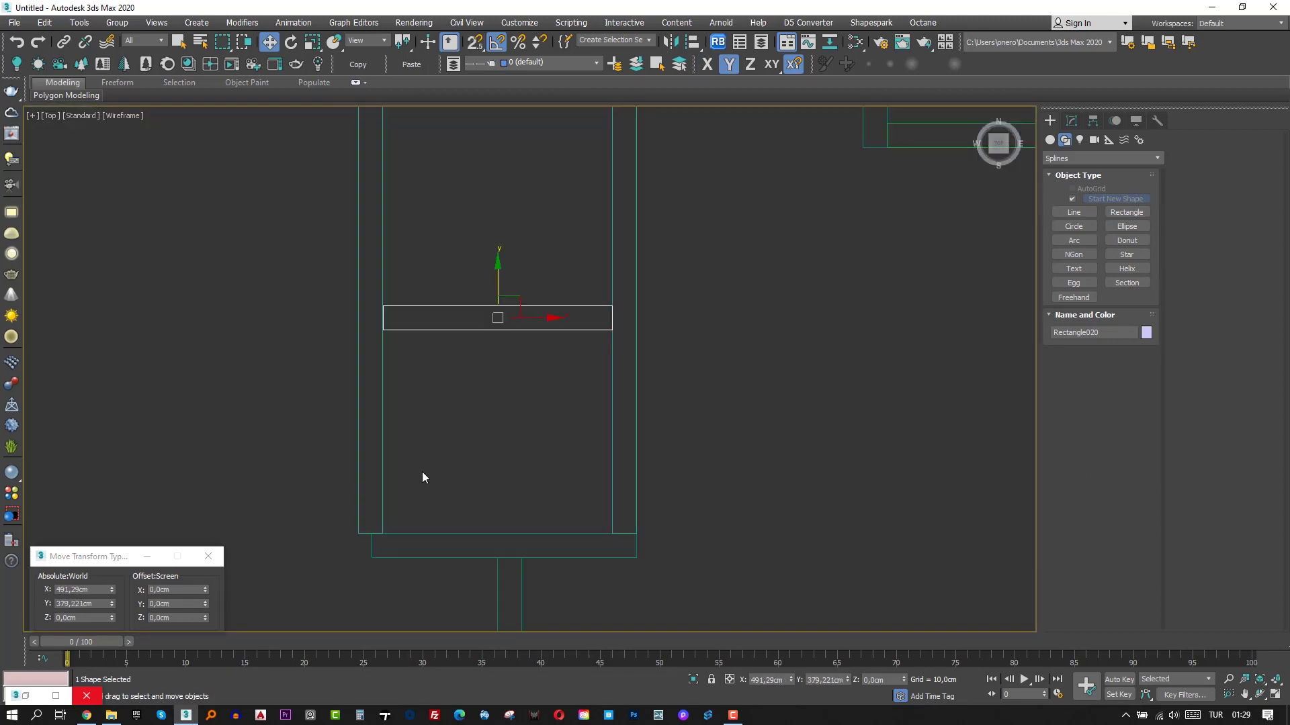
Snap the stair wall beside the 9'7 x 8'3 bedroom along X to the end of the cross-wall rectangle.
left_click(383, 476)
key("F5")
key("s")
left_click_drag(345, 532, 387, 318)
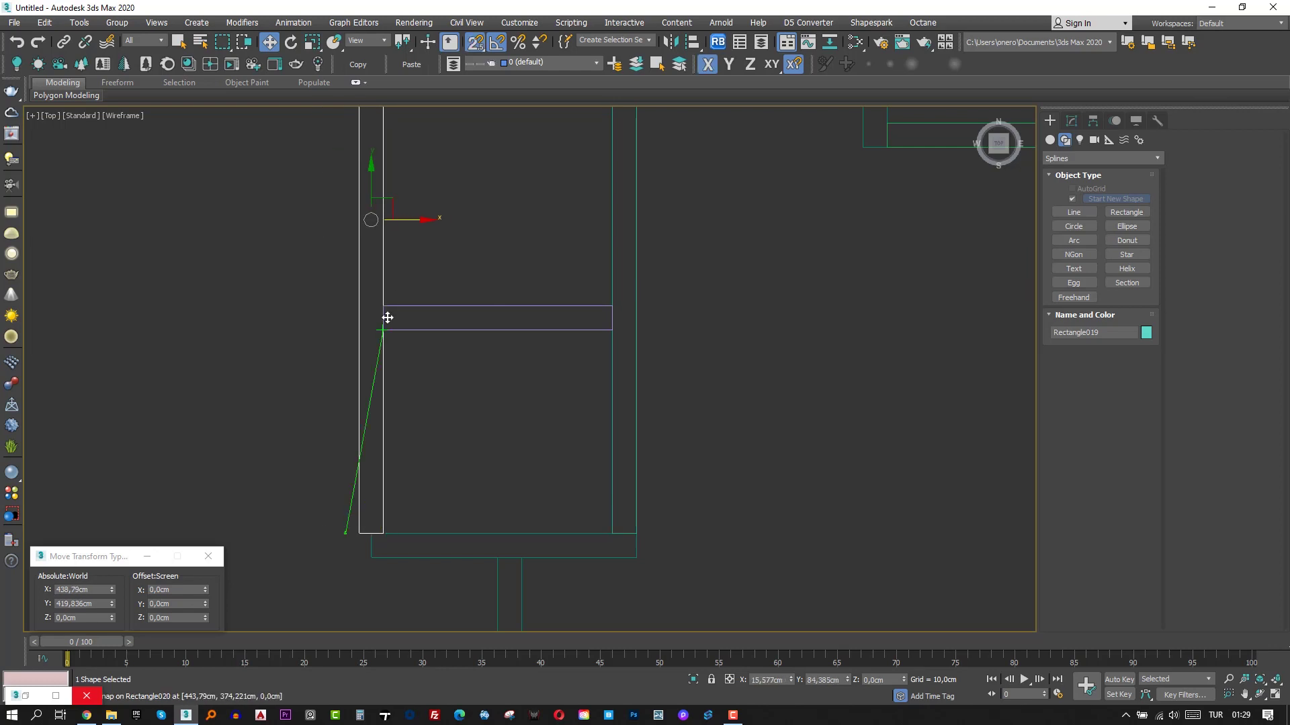
Apply Edit Spline to the cupboard's front wall and snap its end vertices to the stair wall's outer edge on the 9'7 x 8'3 bedroom side.
left_click(387, 558)
left_click(1071, 121)
left_click(1075, 182)
key("1")
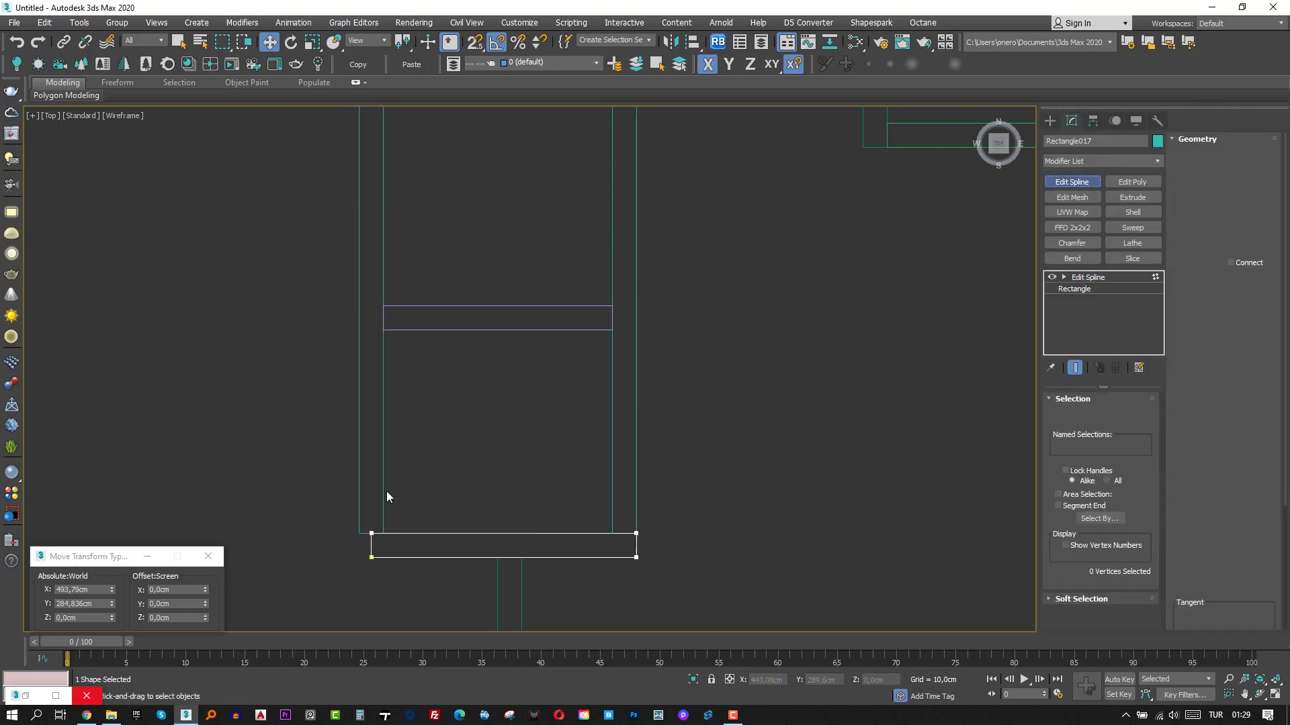
mouse_move(385, 495)
left_mouse_down()
mouse_move(353, 577)
mouse_move(360, 534)
left_mouse_up()
right_click(404, 562)
left_click(374, 399)
key("s")
key("F3")
left_click(1105, 277)
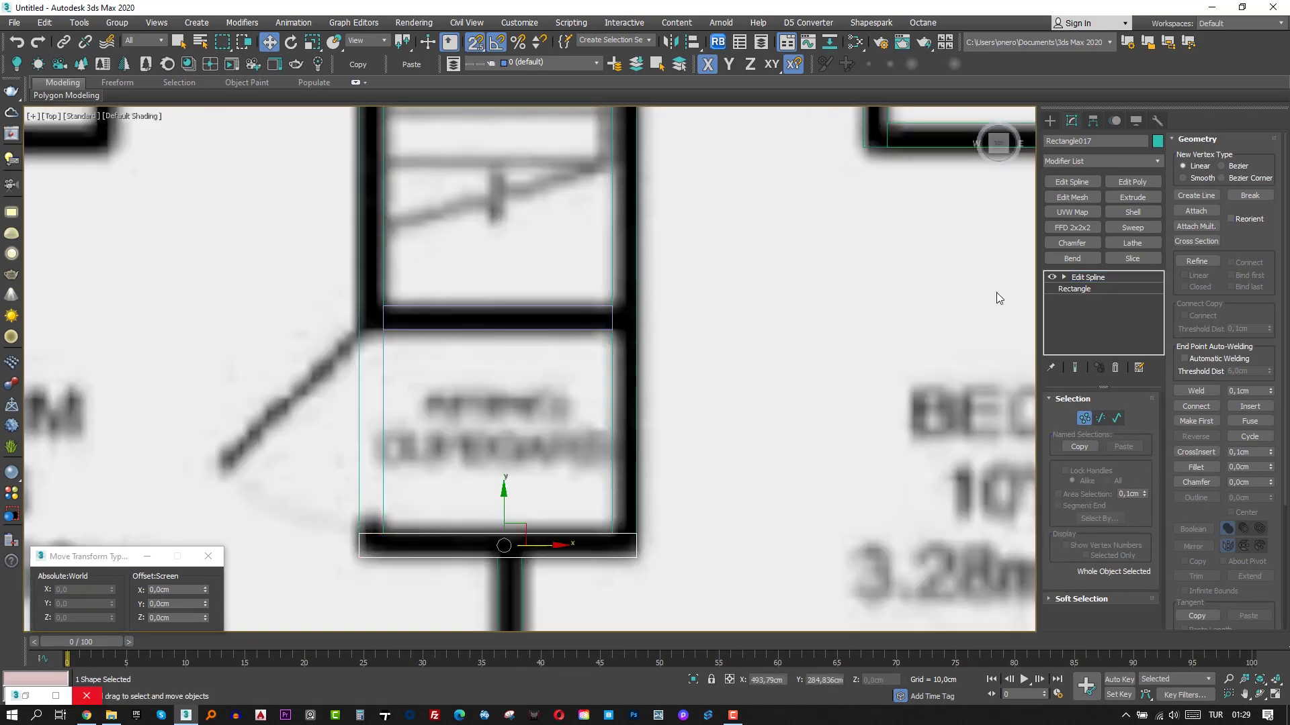
Move the stair wall beside the 9'7 x 8'3 bedroom along Y and snap its landing end level with the opposite stair wall.
left_click(384, 444)
scroll(399, 442, "down", 3)
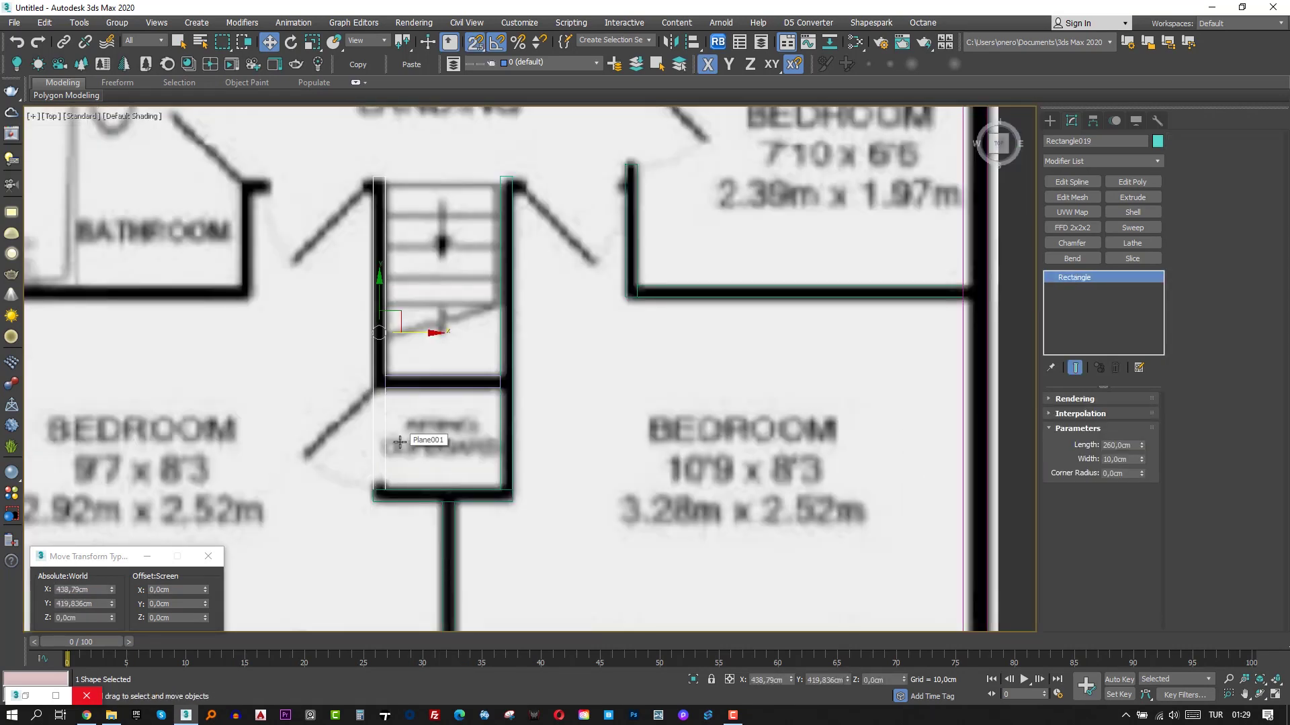
scroll(399, 442, "down", 2)
key("F3")
scroll(380, 313, "up", 4)
left_click_drag(348, 489, 348, 430)
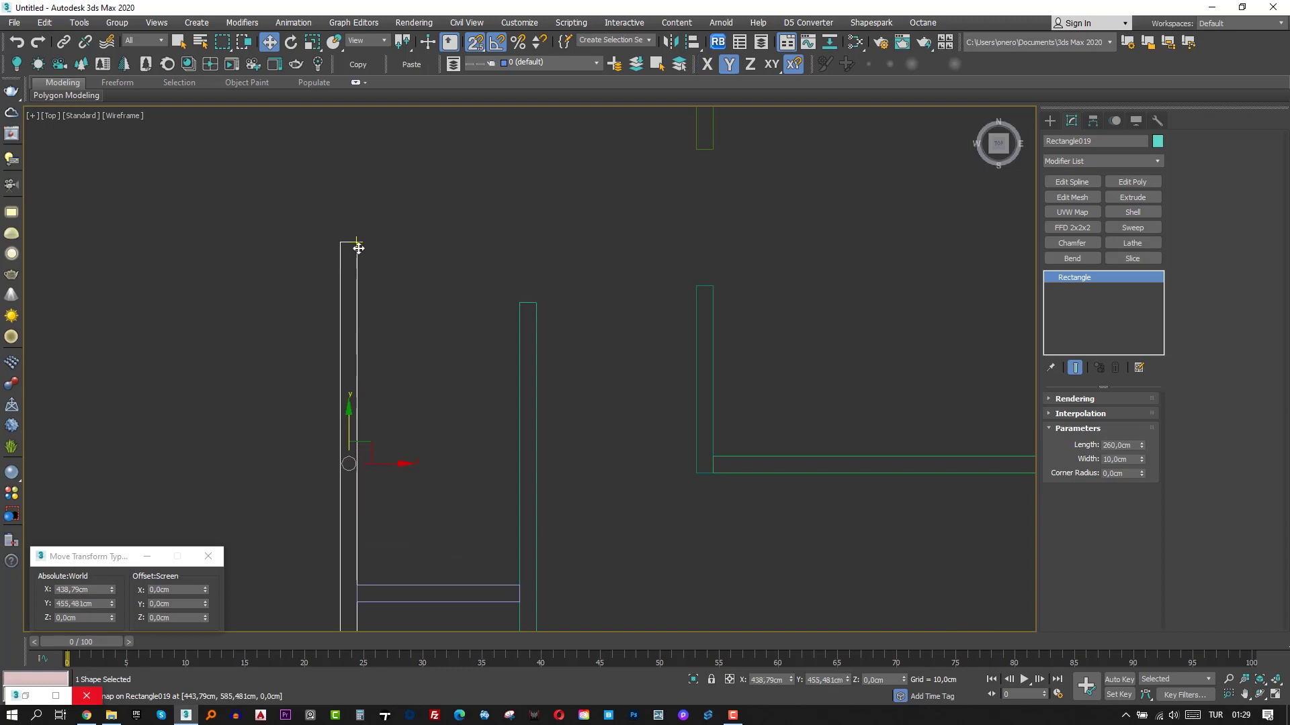
left_click_drag(357, 244, 519, 301)
middle_click_drag(519, 297, 556, 141)
Apply Edit Spline to that stair wall and snap its cupboard-end vertices back to the cross wall, leaving the cupboard door opening.
left_click(1082, 182)
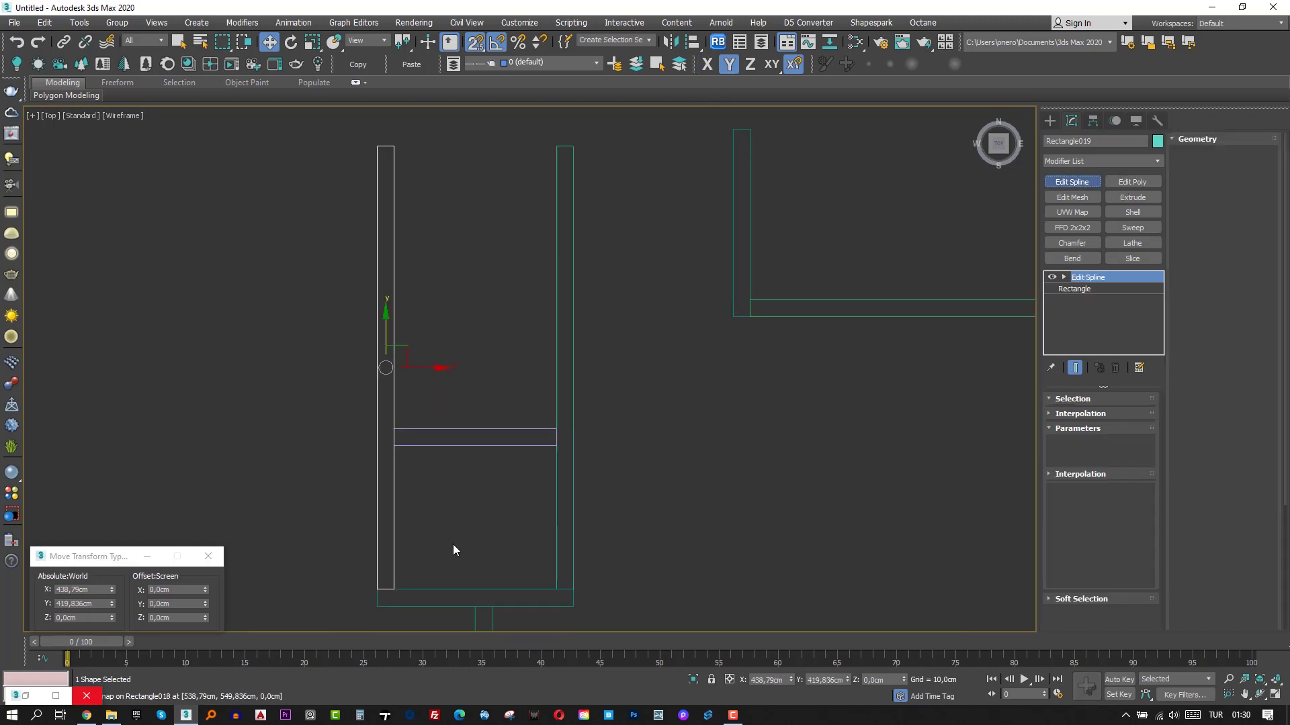
key("1")
mouse_move(430, 615)
left_mouse_down()
mouse_move(364, 565)
mouse_move(393, 448)
left_mouse_up()
key("F3")
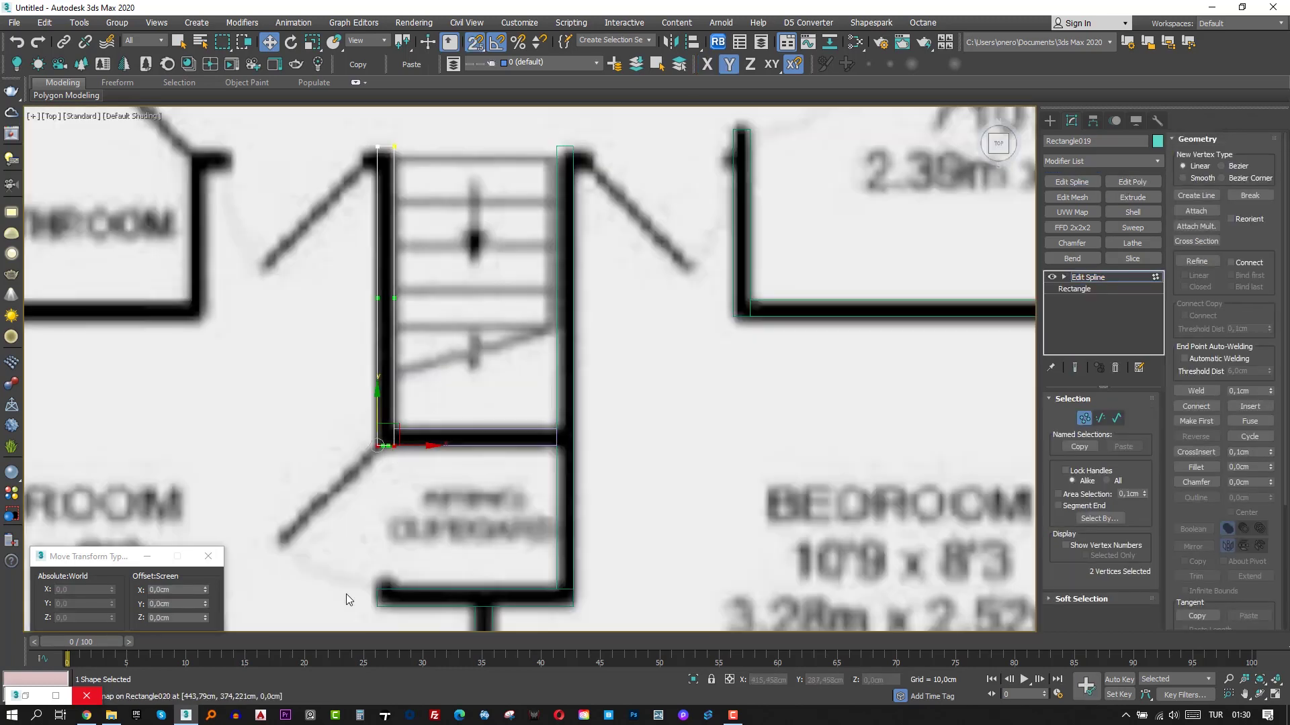
scroll(345, 594, "down", 2)
key("1")
scroll(545, 444, "down", 4)
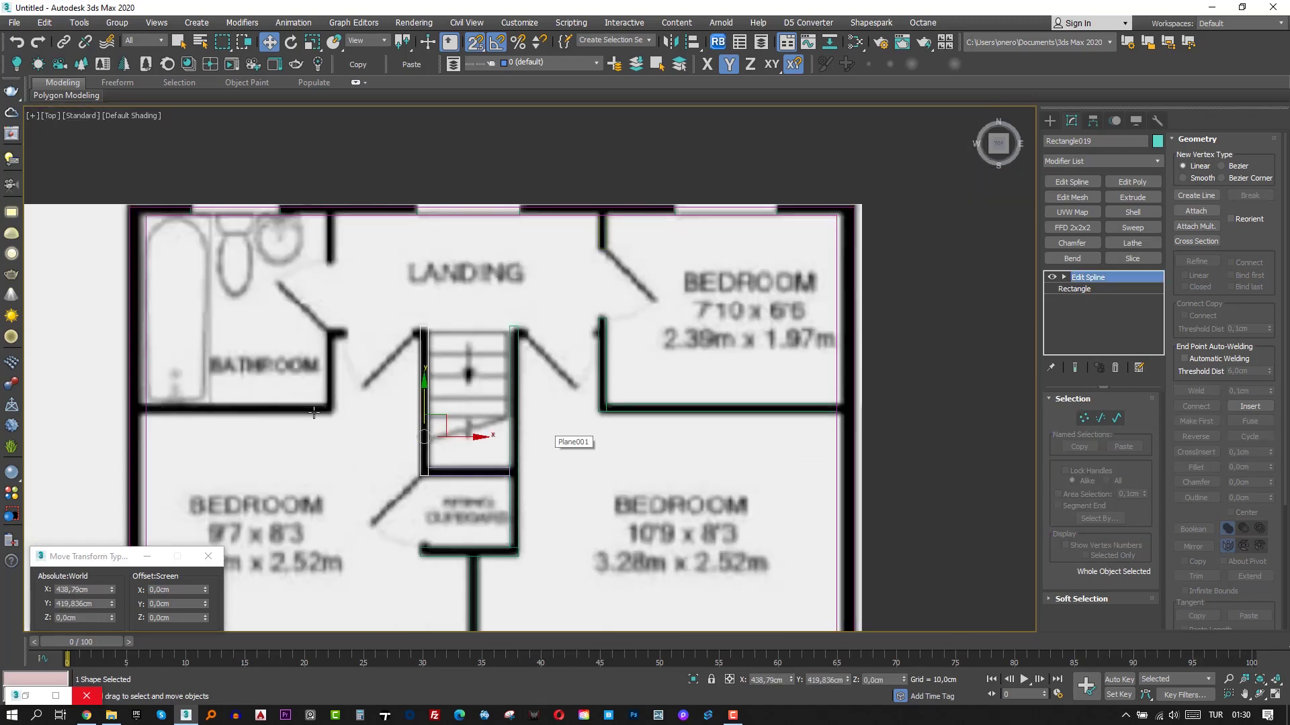
Copy the 270 cm wall below the 7'10 x 6'6 bedroom along X onto the bathroom's lower wall and snap it to the outer wall's inner face.
scroll(548, 533, "up", 3)
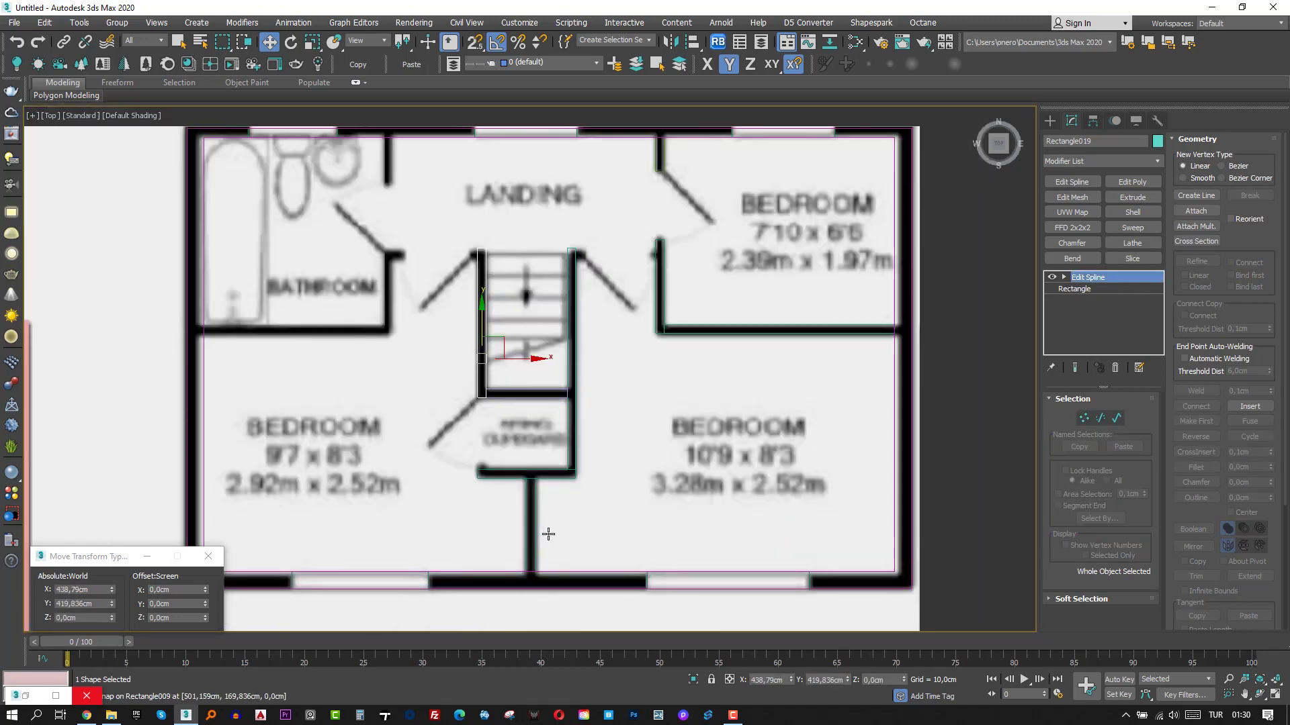
scroll(548, 534, "down", 2)
key("F3")
left_click(621, 474)
scroll(631, 483, "down", 2)
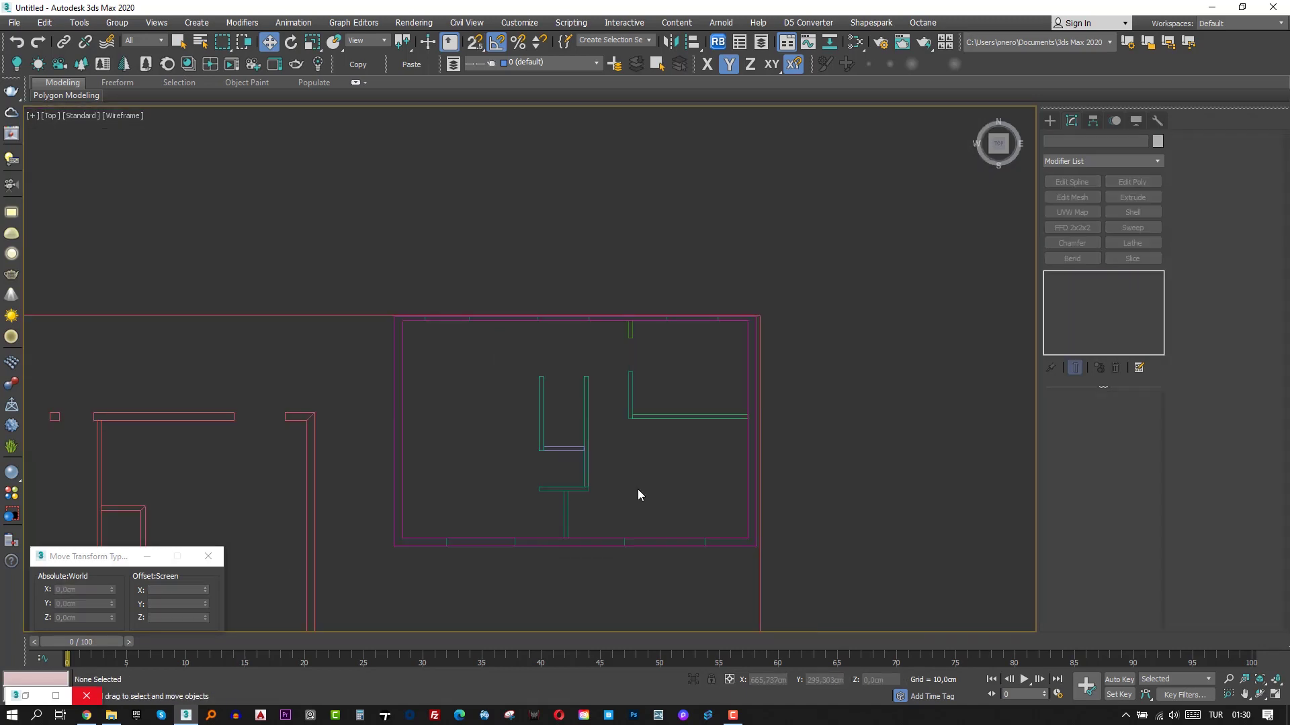
middle_click_drag(638, 489, 734, 432)
key("F3")
scroll(734, 436, "up", 4)
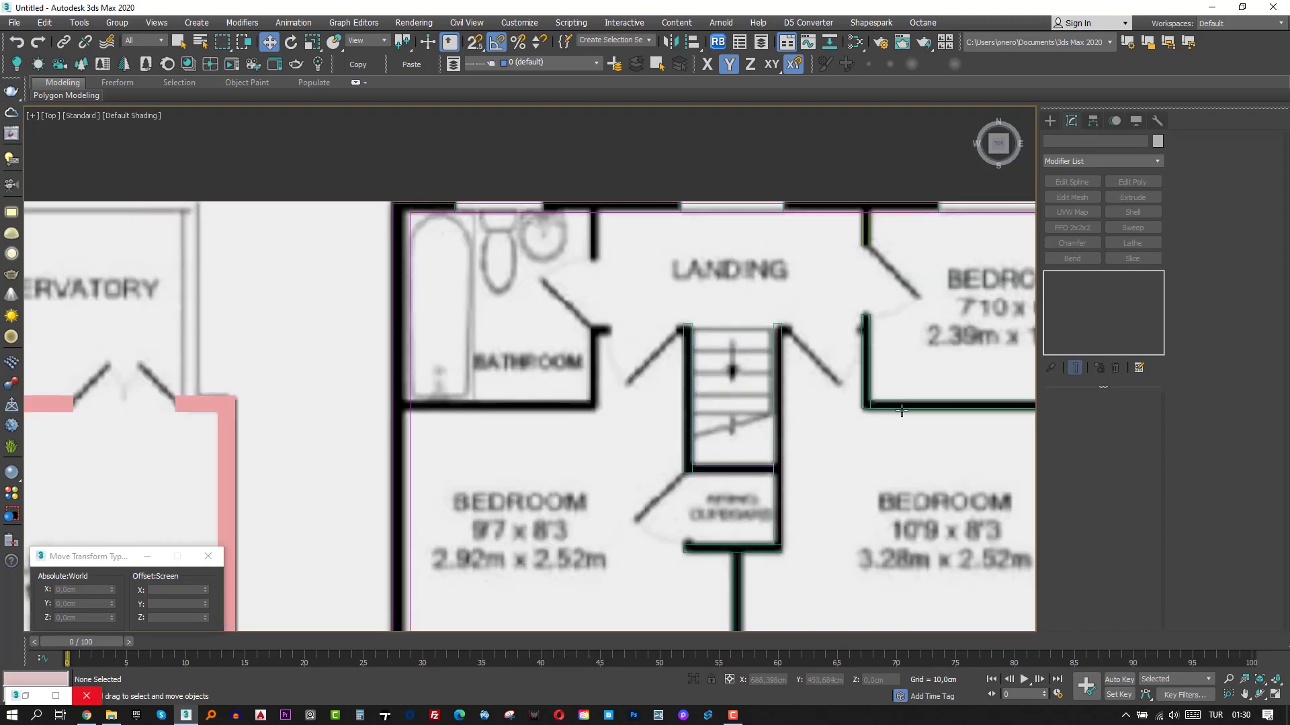
left_click(902, 409)
left_click_drag(1019, 405, 589, 406, "shift")
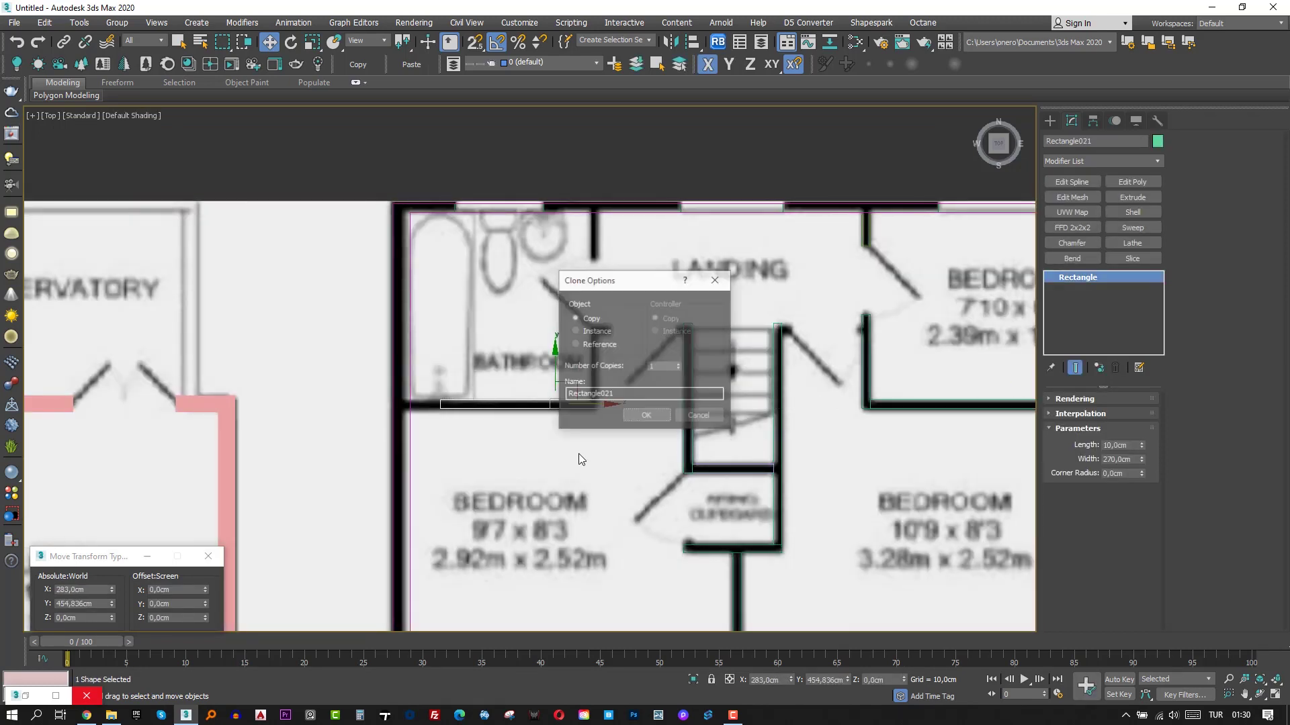
key("Return")
key("s")
mouse_move(440, 400)
left_mouse_down()
mouse_move(417, 243)
mouse_move(516, 291)
left_mouse_up()
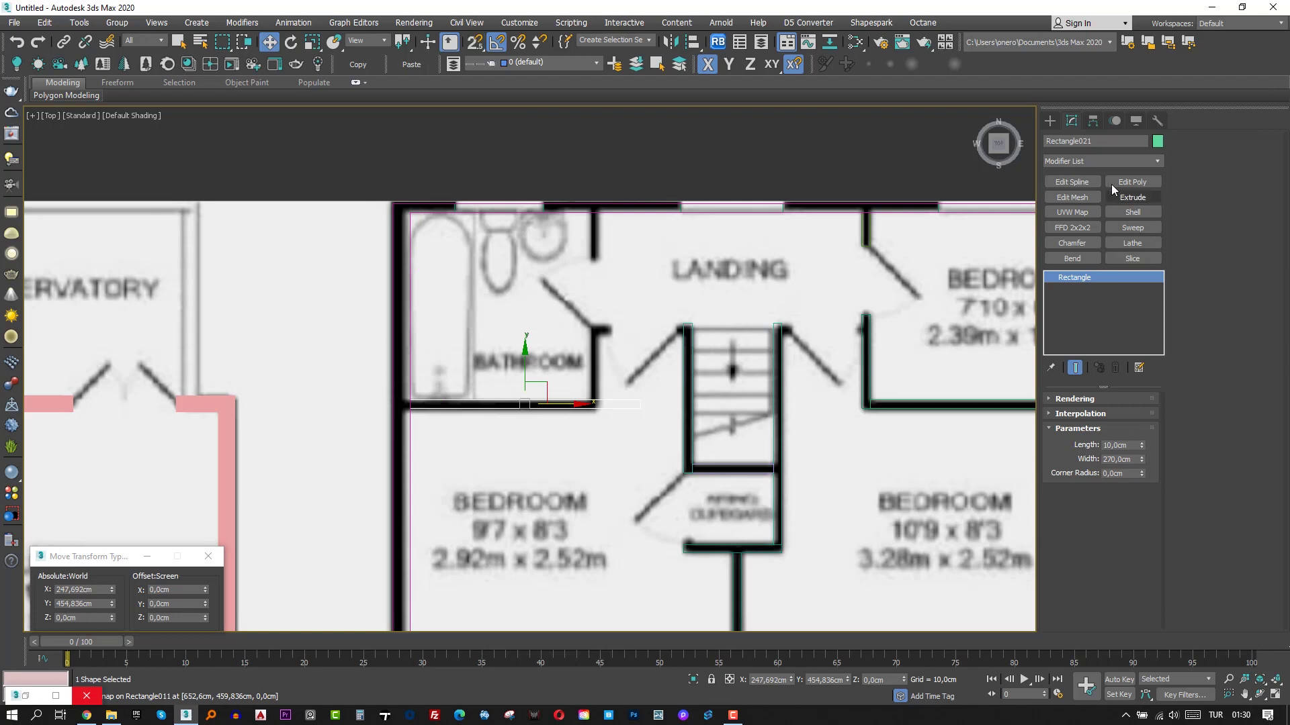
Apply Edit Spline to the bathroom's lower wall and shorten it to the wall corner on the plan.
left_click(1072, 182)
key("1")
left_click_drag(662, 376, 617, 414)
scroll(617, 410, "up", 4)
left_click_drag(711, 391, 626, 406)
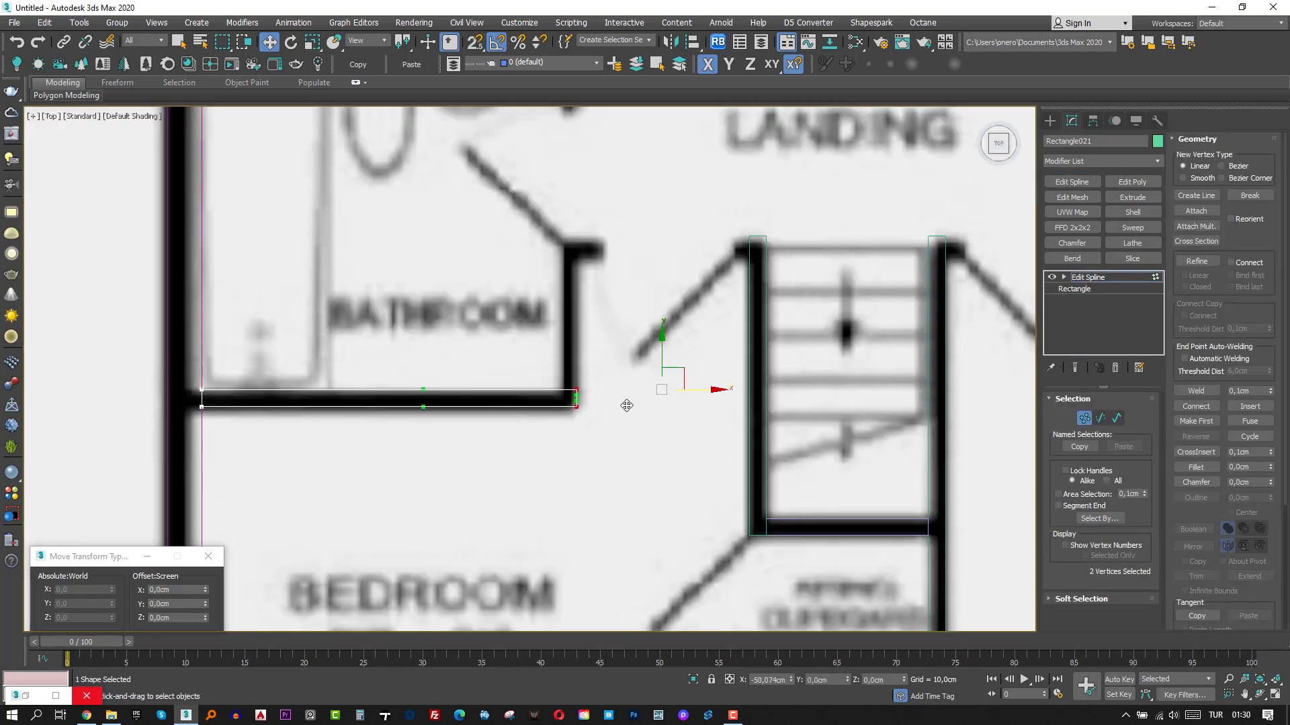
scroll(627, 405, "down", 5)
key("1")
Copy the 110 cm door-side wall of the 7'10 x 6'6 bedroom along X onto the bathroom's landing-side wall.
left_click(870, 394)
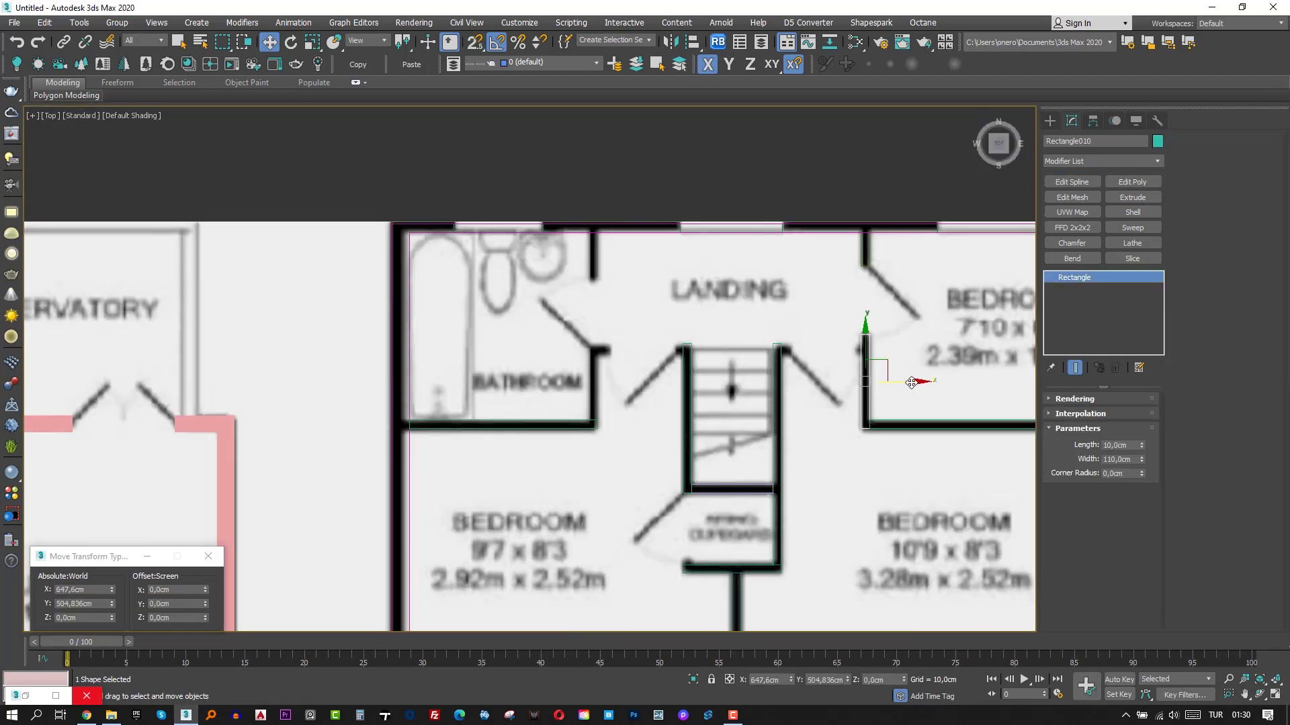
left_click_drag(911, 383, 635, 418, "shift")
left_click(653, 418)
scroll(624, 413, "up", 2)
scroll(623, 413, "up", 2)
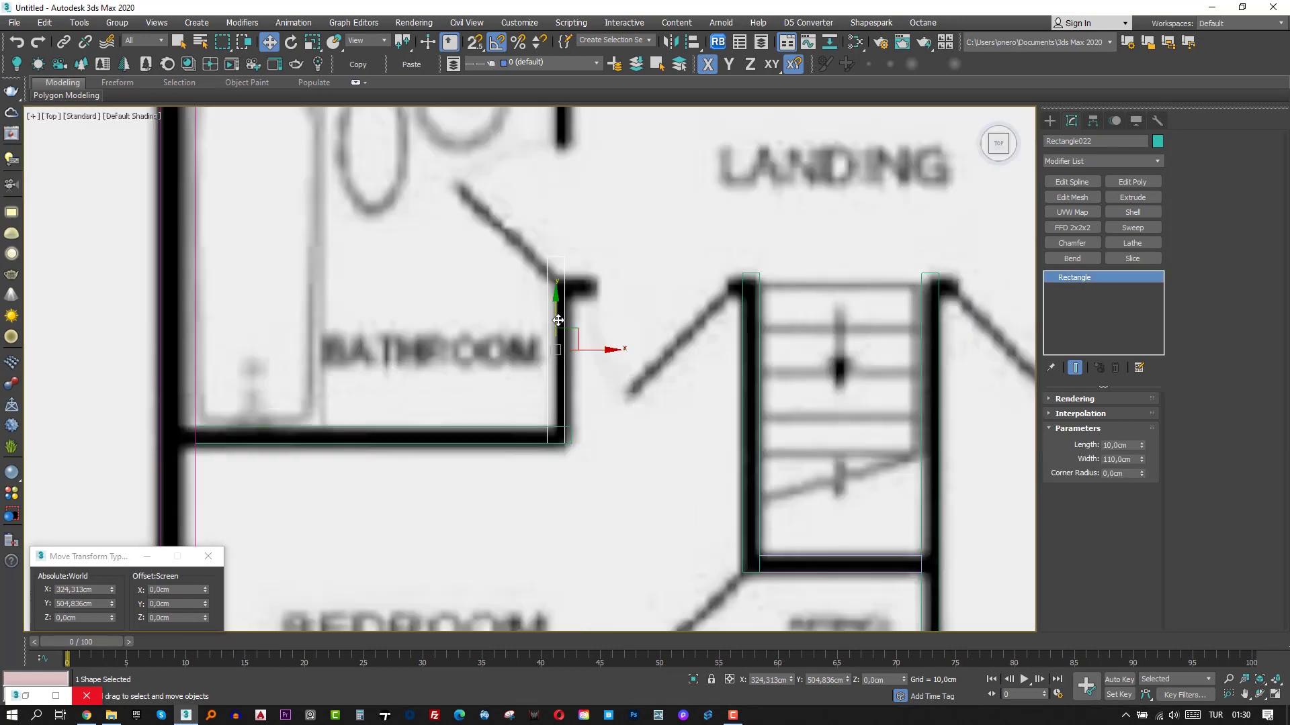
Snap the copied 110 cm wall onto the corner of the bathroom's lower wall.
left_click_drag(558, 320, 560, 288)
key("s")
left_click_drag(571, 379, 571, 427)
key("s")
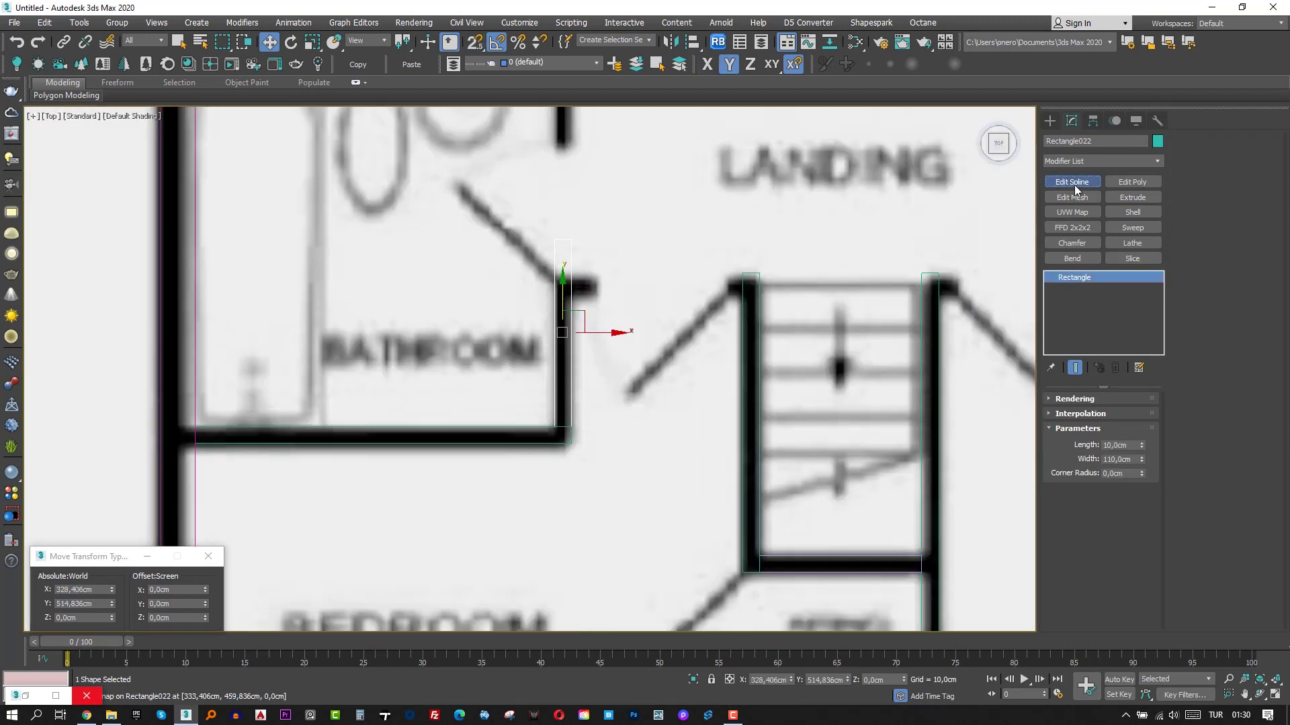
Apply Edit Spline to the bathroom's landing-side wall and shorten its upper end level with the stair walls' ends.
left_click(1073, 182)
key("1")
left_click_drag(519, 279, 558, 229)
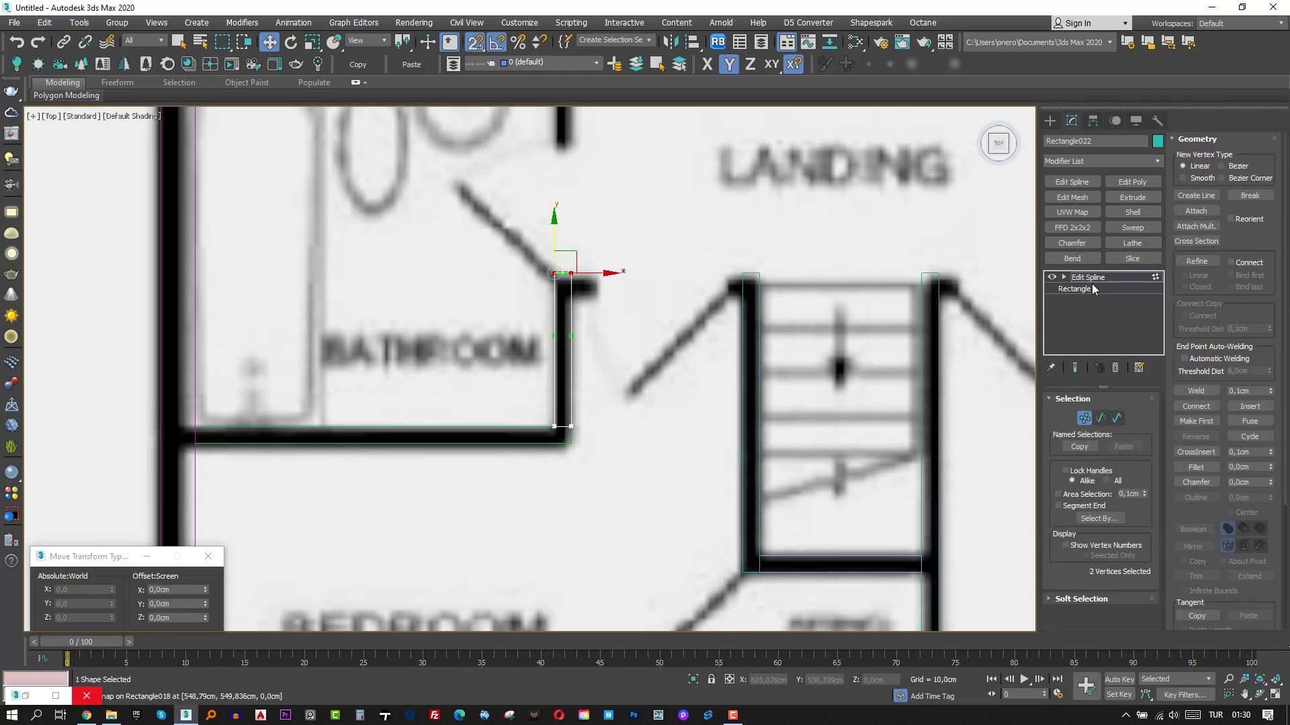
left_click(1088, 278)
Copy the bathroom's landing-side wall along Y to the wall stub beside the washbasin and snap it to the outer wall's inner face.
scroll(656, 408, "down", 2)
middle_click_drag(633, 308, 605, 369)
scroll(605, 370, "up", 1)
key("s")
mouse_move(571, 418)
left_mouse_down("shift")
mouse_move(571, 240)
mouse_move(582, 294)
mouse_move(214, 254)
left_mouse_up("shift")
key("Return")
scroll(572, 239, "up", 2)
key("s")
Move the lower end vertices of the wall stub beside the washbasin along Y to match its length on the plan.
key("1")
left_click_drag(647, 380, 626, 293)
right_click(575, 405)
left_click(535, 331)
scroll(567, 377, "up", 3)
key("s")
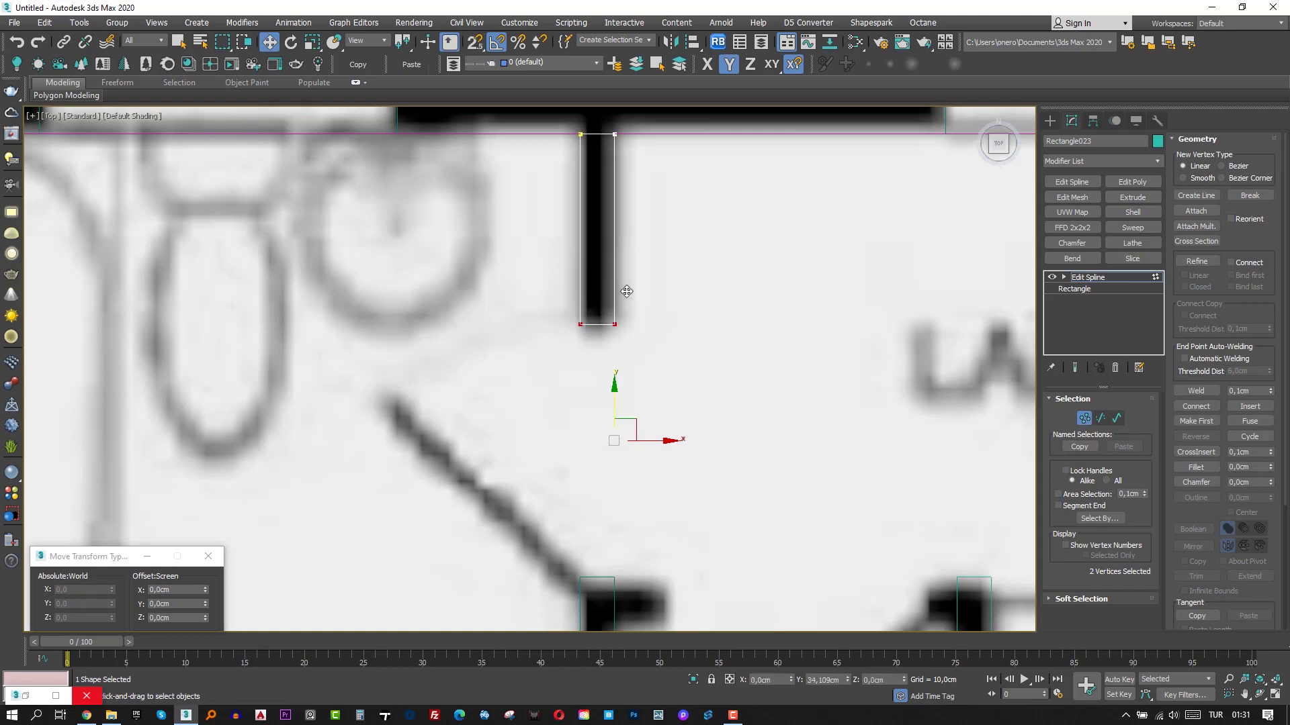
scroll(627, 291, "down", 4)
middle_click_drag(703, 497, 579, 351)
key("1")
scroll(625, 452, "down", 3)
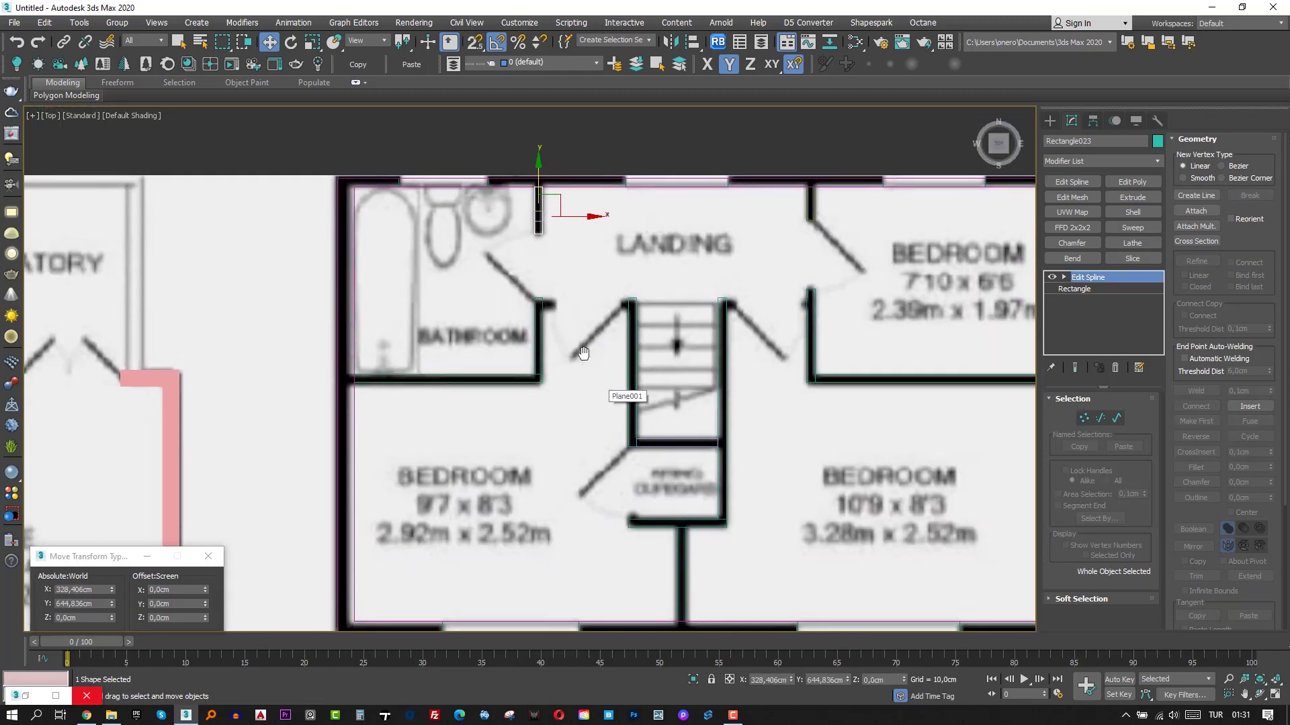
Start a snapped Line outline at the 9'7 x 8'3 bedroom's window edge and trace the outer wall around its corners to the bathroom window.
scroll(579, 351, "down", 2)
left_click(1049, 120)
left_click(1073, 211)
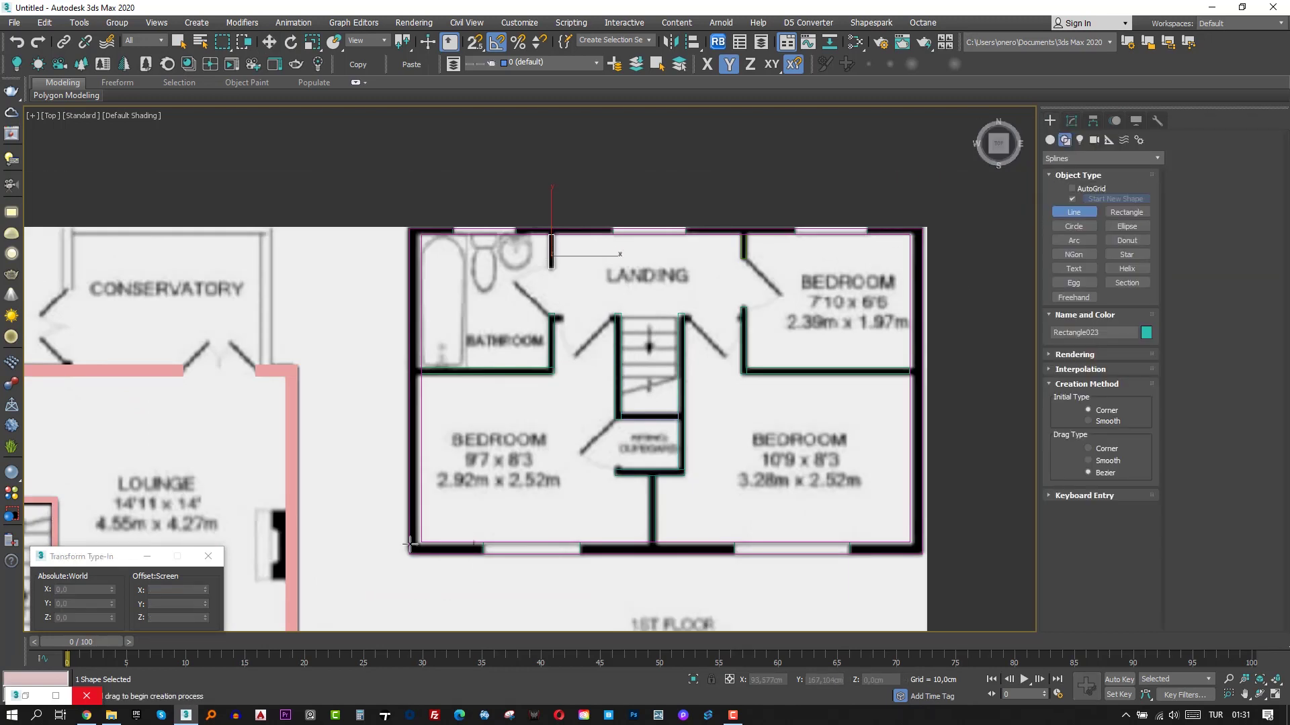
key("F3")
scroll(423, 562, "up", 2)
key("s")
left_click(505, 550)
left_click(400, 549)
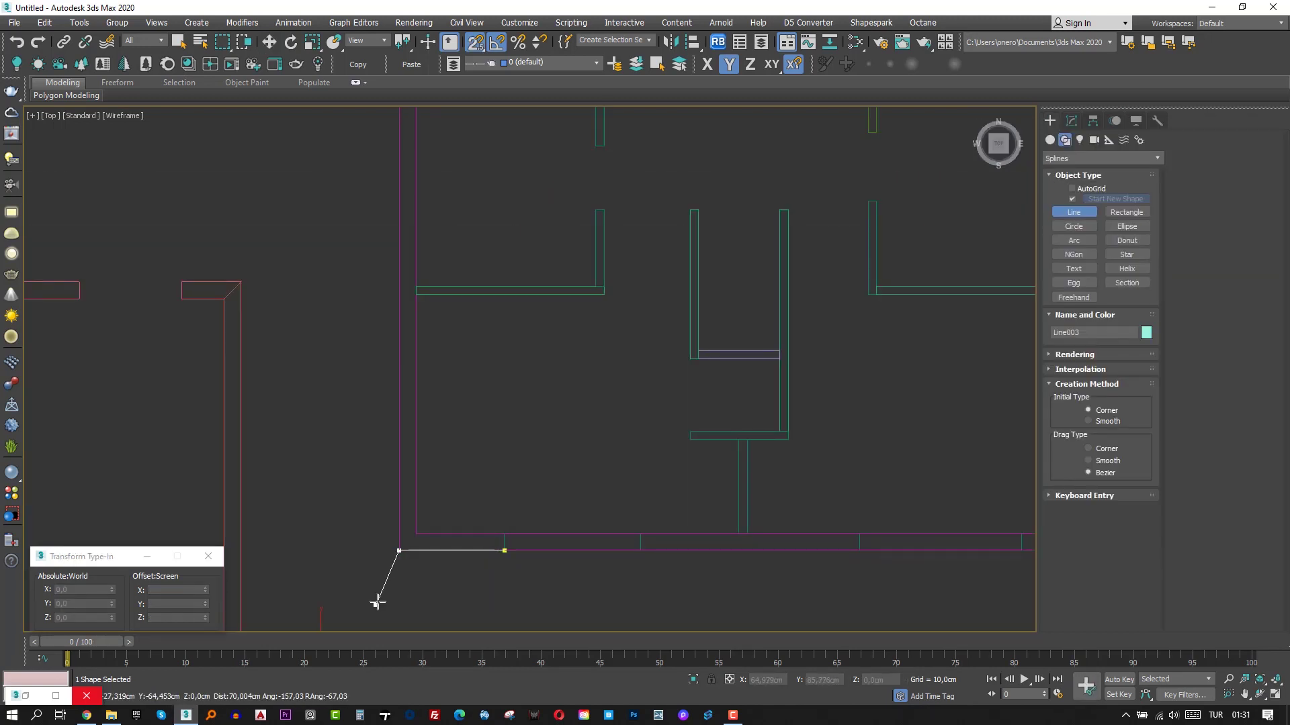
scroll(376, 597, "down", 2)
left_click(386, 232)
scroll(423, 242, "up", 2)
left_click(384, 285)
scroll(372, 436, "down", 2)
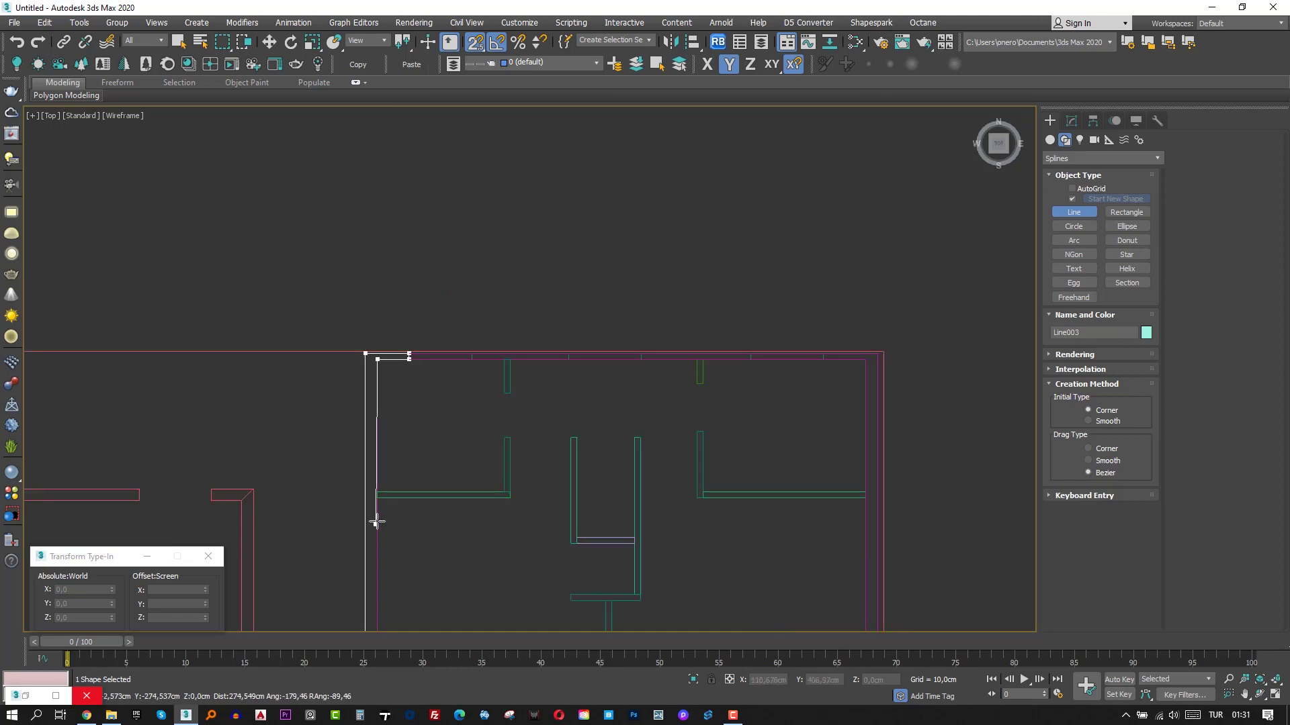
Continue the outline down the outer wall's inner face and around the bathroom's lower and landing-side walls.
scroll(375, 517, "up", 2)
left_click(373, 473)
left_click(627, 473)
left_click(628, 364)
left_click(639, 364)
left_click(640, 483)
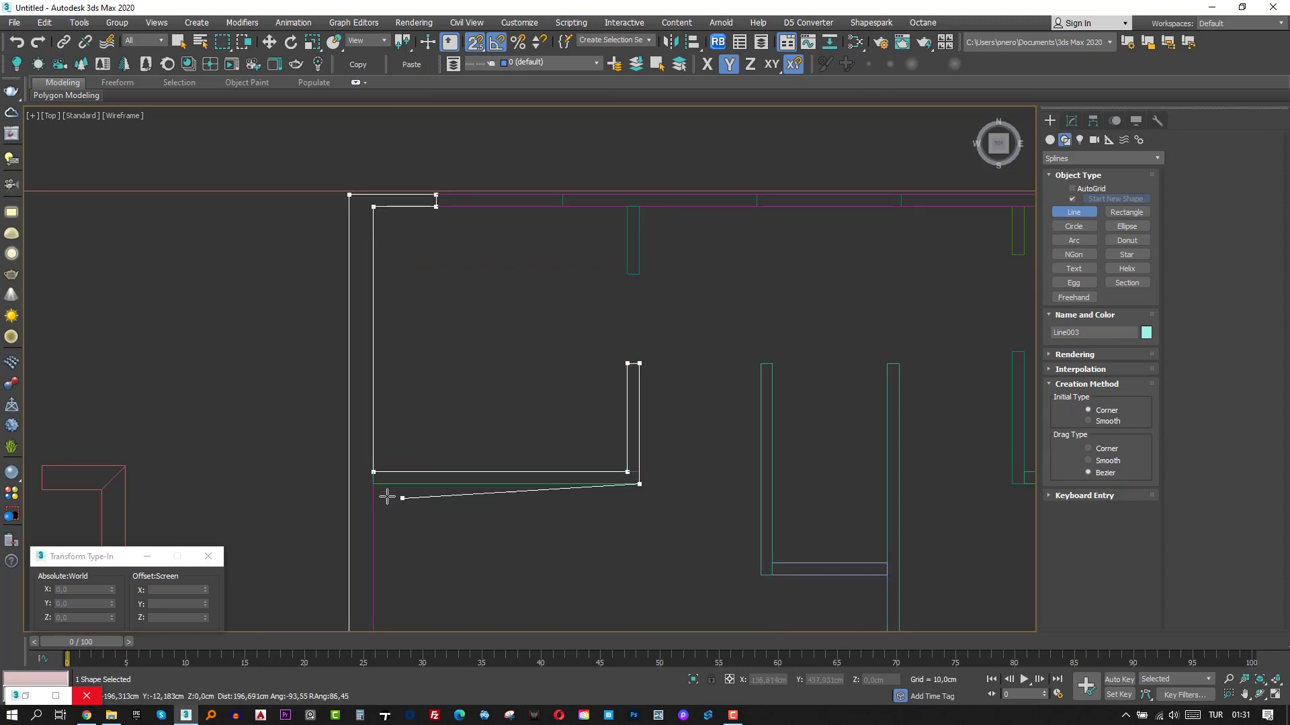
left_click(373, 484)
Trace the 9'7 x 8'3 bedroom's inner corner back to the window edge and close the spline.
scroll(446, 504, "down", 1)
middle_click_drag(446, 503, 402, 329)
left_click(350, 553)
left_click(438, 553)
left_click(438, 570)
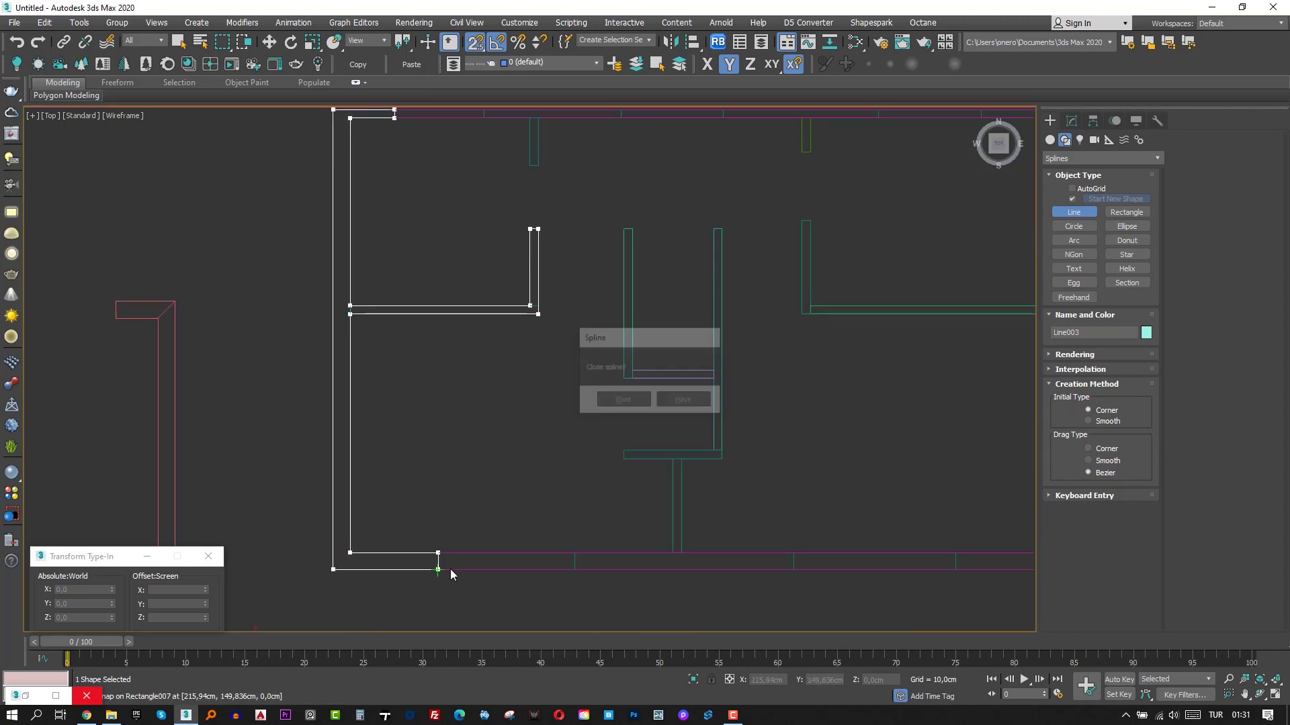
left_click(621, 399)
Within the same shape, trace a closed outline around the wall between the two front windows, the bedroom partition, the cupboard and the stair walls.
left_click(577, 553)
left_click(575, 570)
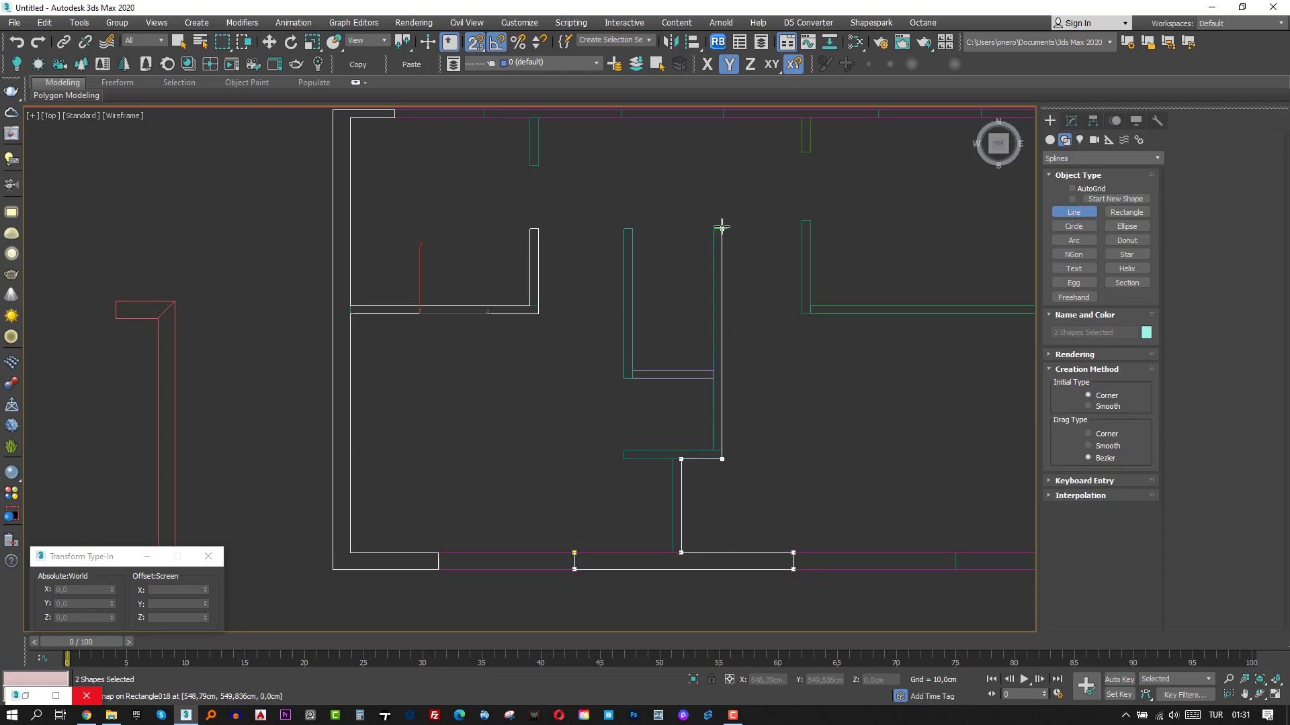
left_click(632, 229)
left_click(624, 229)
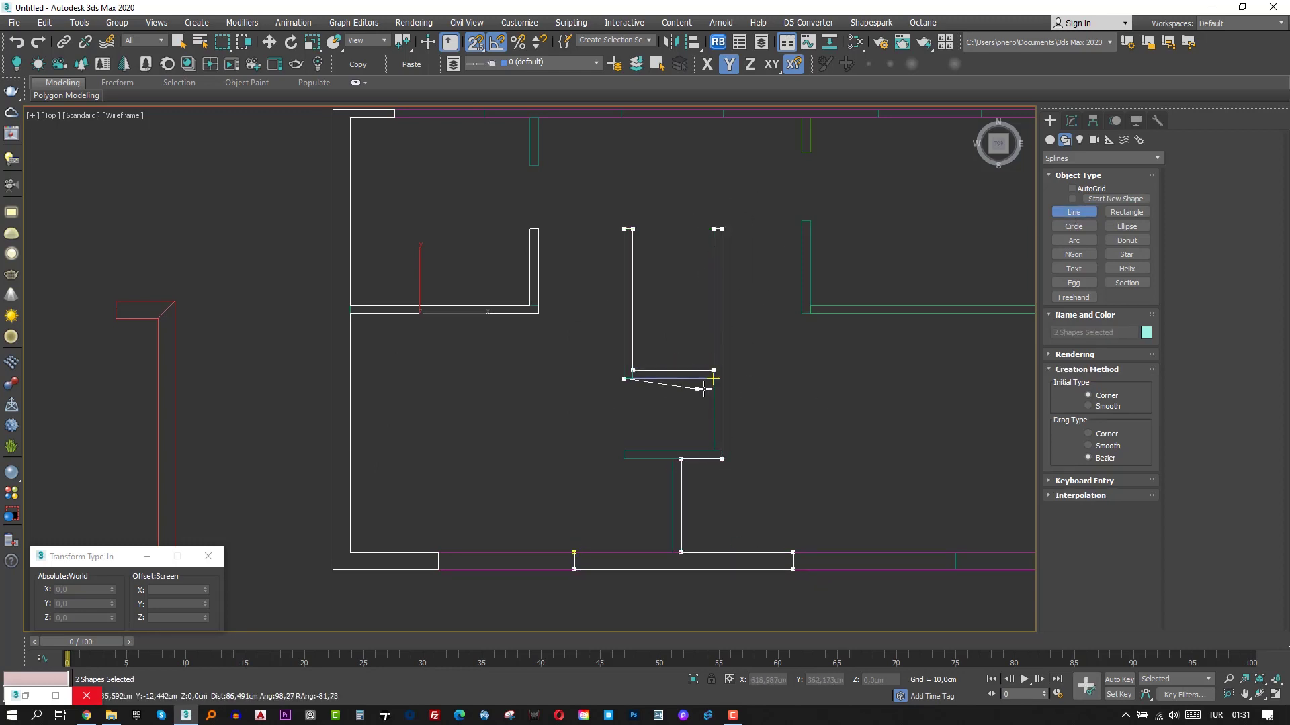
left_click(574, 552)
left_click(618, 398)
Start another closed outline at the 10'9 x 8'3 bedroom's front window edge and trace the outer wall around to the rear window.
middle_click_drag(943, 555, 655, 557)
left_click(671, 566)
left_click(771, 566)
scroll(766, 558, "down", 2)
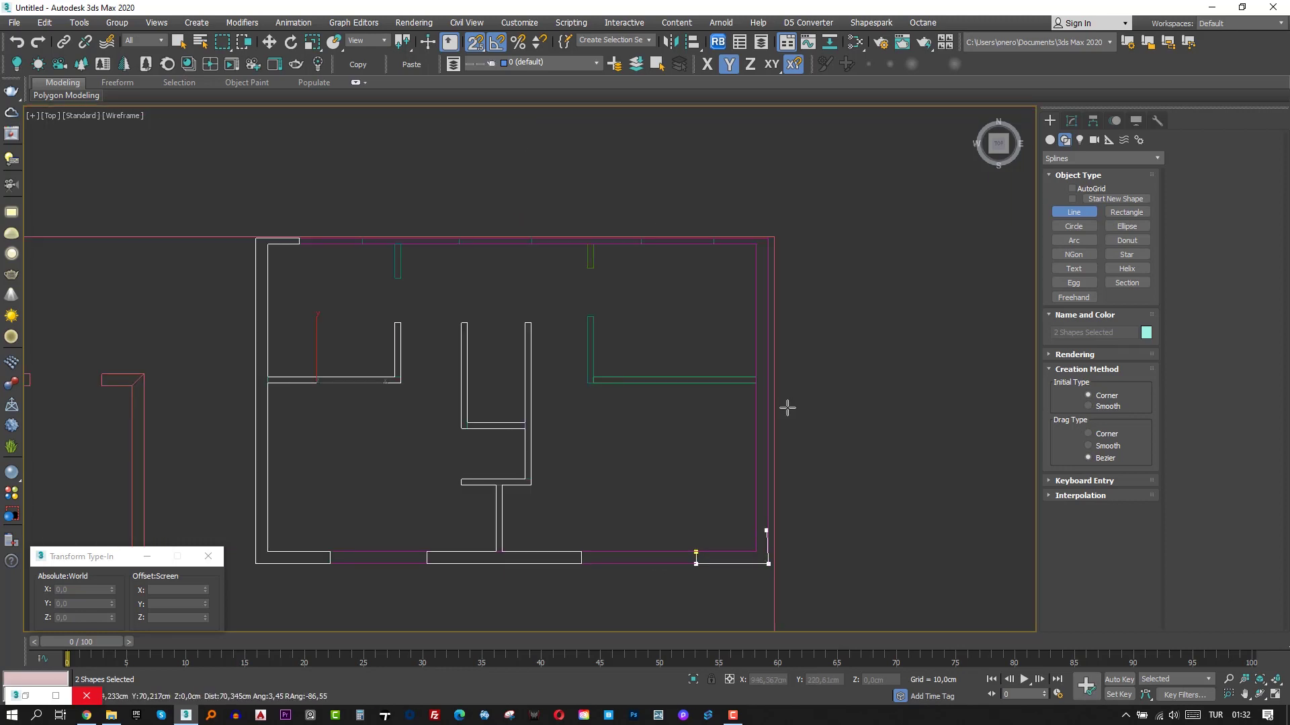
scroll(735, 222, "up", 2)
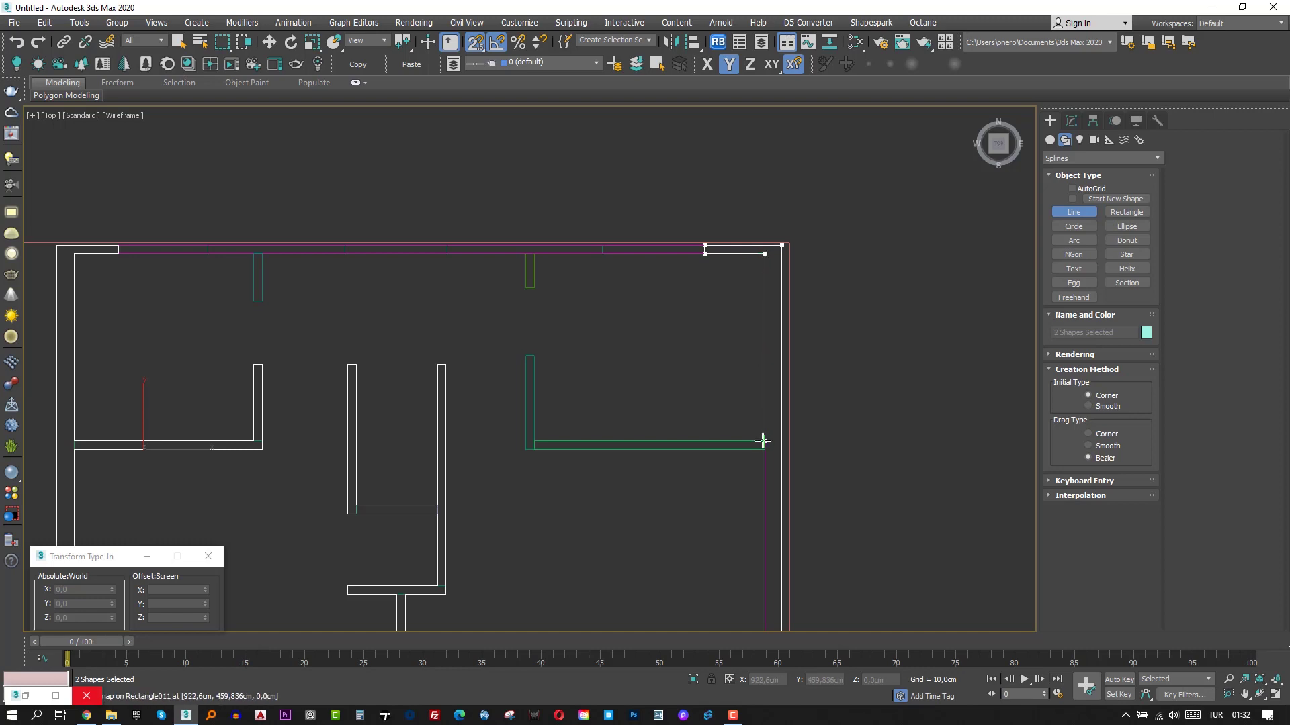
Trace the partition between the small rear bedroom and the 10'9 x 8'3 bedroom back to the front window edge and close the spline.
left_click(526, 450)
left_click(764, 450)
scroll(665, 501, "down", 2)
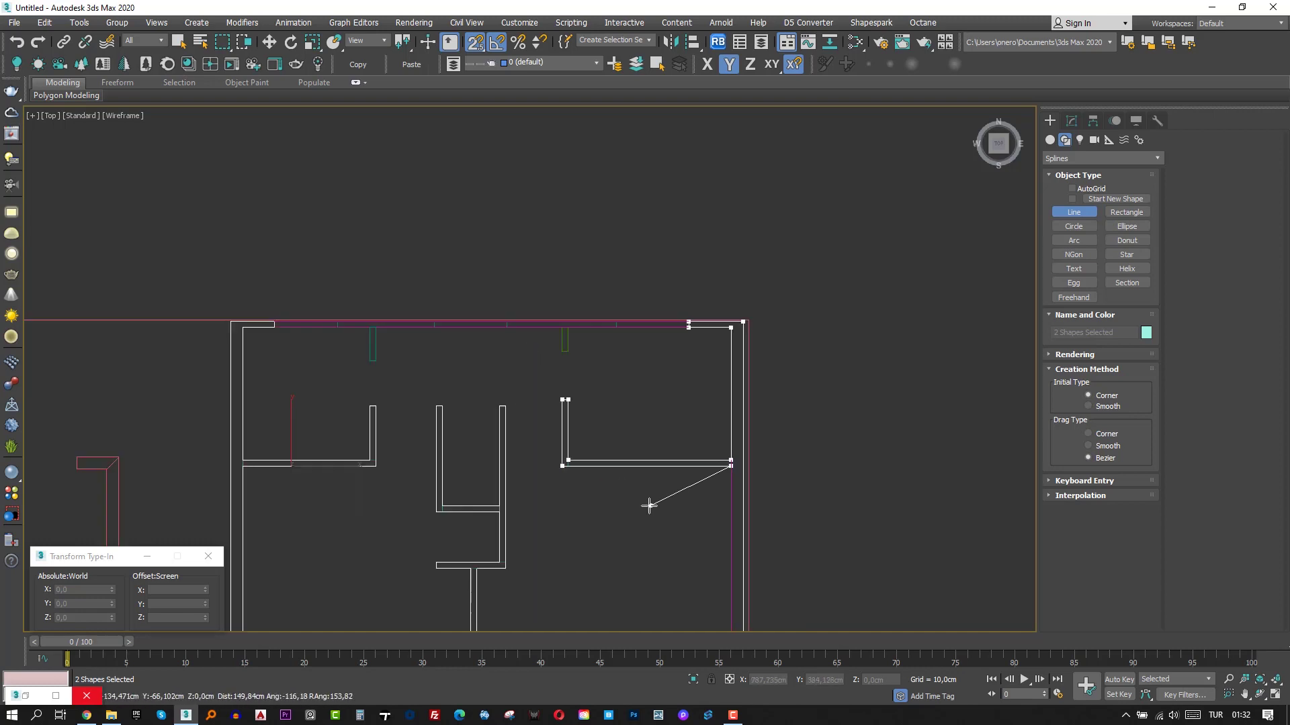
middle_click_drag(649, 507, 668, 334)
left_click(757, 464)
left_click(697, 464)
left_click(621, 399)
Trace a closed outline around the rear wall section between the small bedroom and landing windows, including its short partition stub.
middle_click_drag(669, 288, 735, 388)
scroll(704, 249, "up", 3)
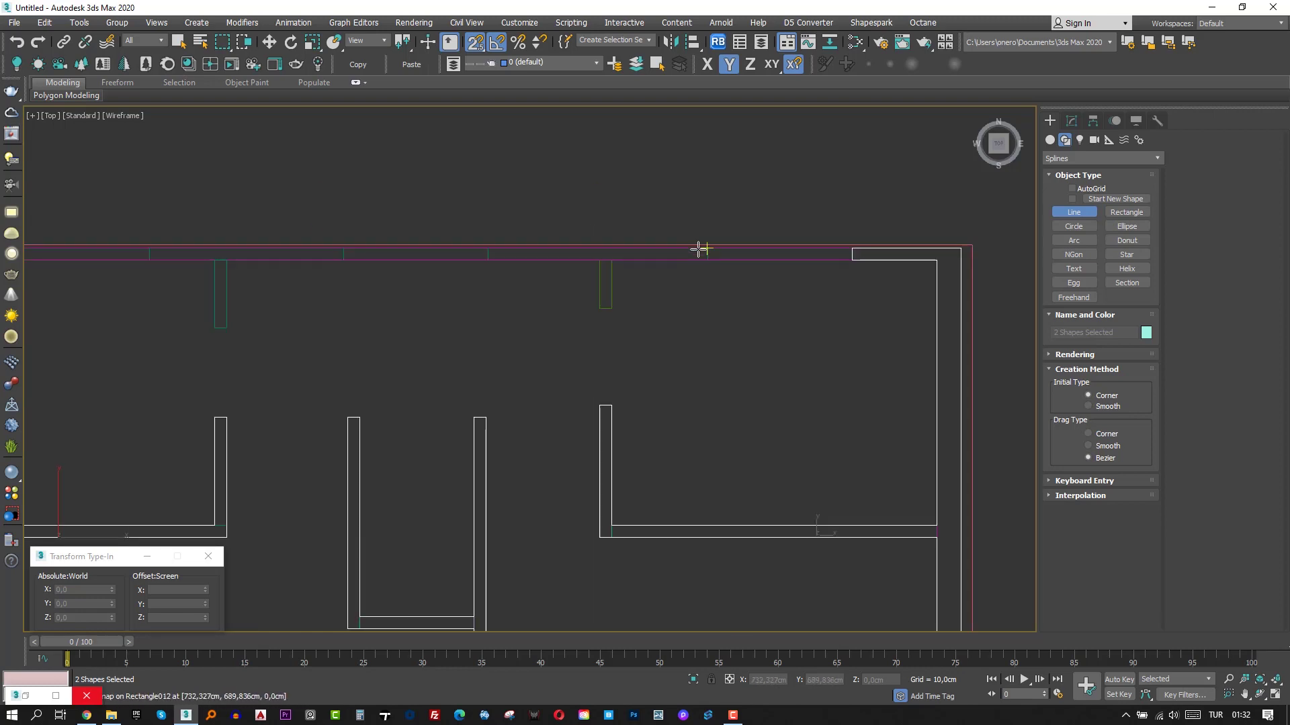
left_click(705, 249)
left_click(488, 248)
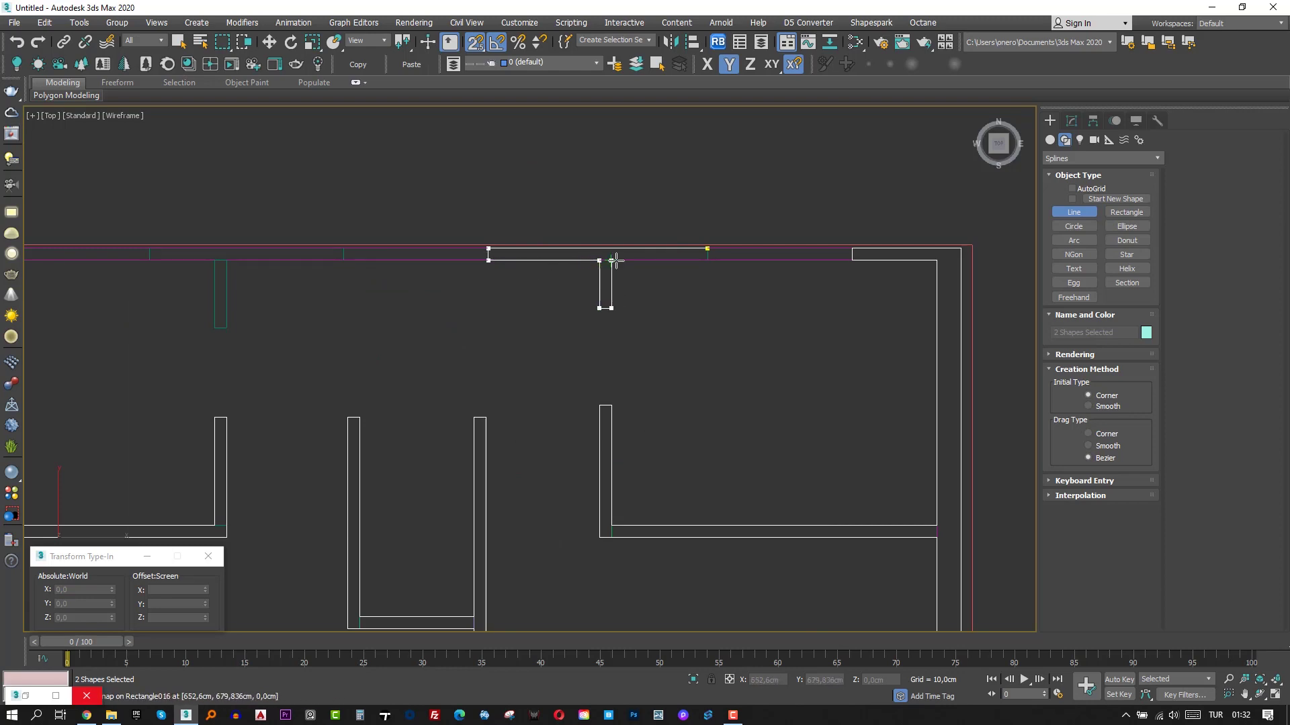
left_click(612, 261)
left_click(707, 260)
left_click(708, 249)
left_click(624, 403)
Trace a closed outline around the rear wall section between the bathroom and landing windows, including the bathroom's short partition stub.
middle_click_drag(350, 259, 633, 300)
left_click(628, 288)
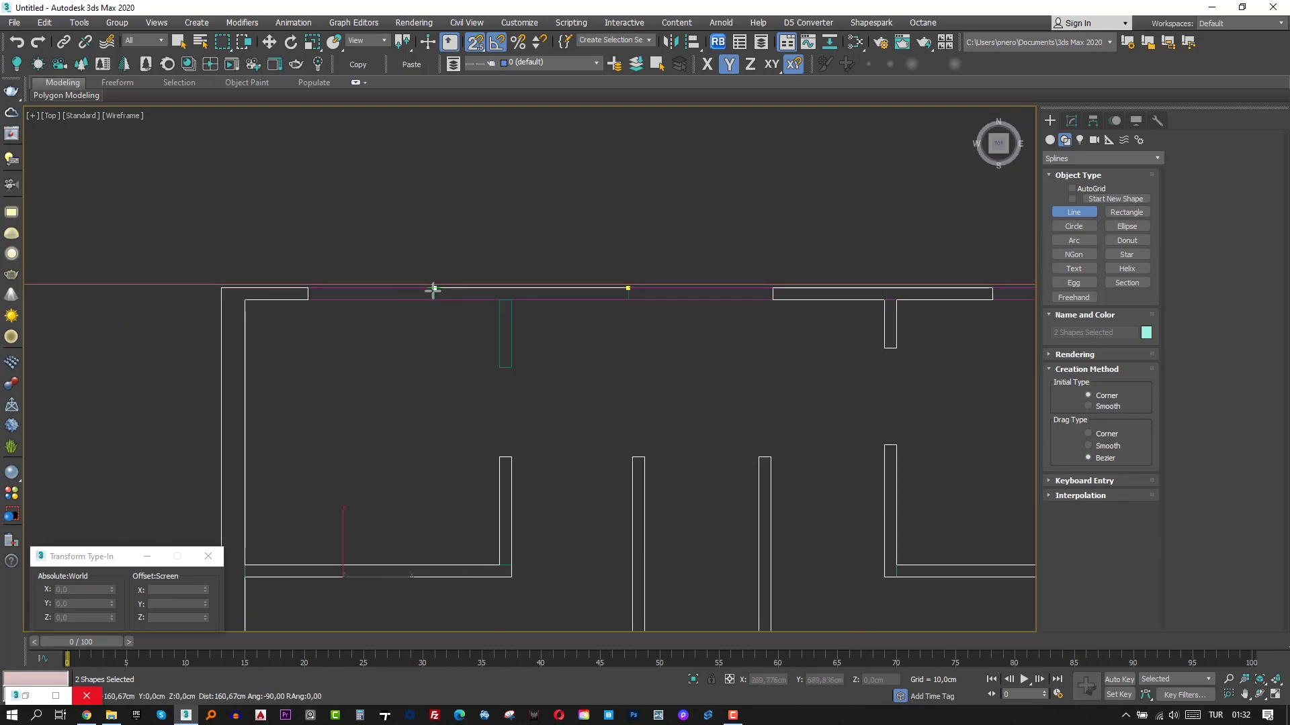
left_click(435, 288)
left_click(435, 301)
left_click(499, 300)
left_click(499, 368)
left_click(511, 368)
left_click(511, 301)
left_click(627, 300)
left_click(627, 288)
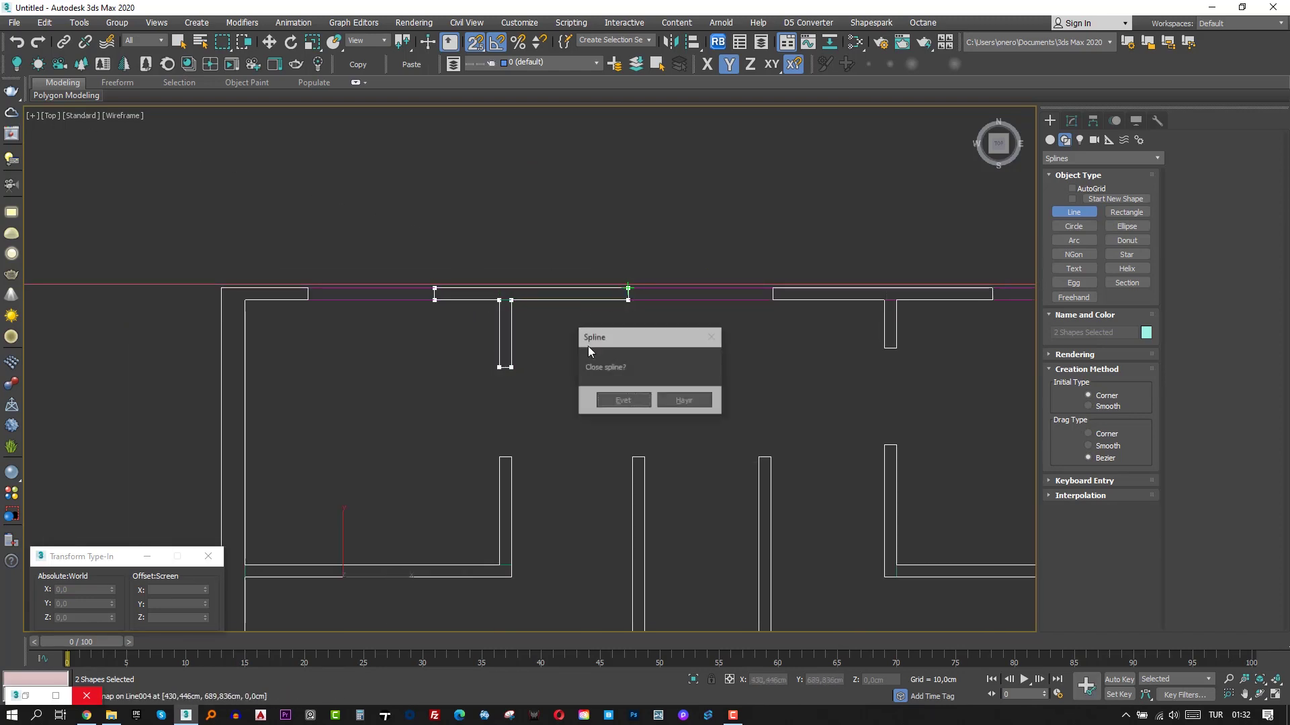
left_click(623, 400)
Finish the Line shape and extrude the first-floor wall outlines into solid walls.
scroll(537, 433, "down", 5)
right_click(550, 434)
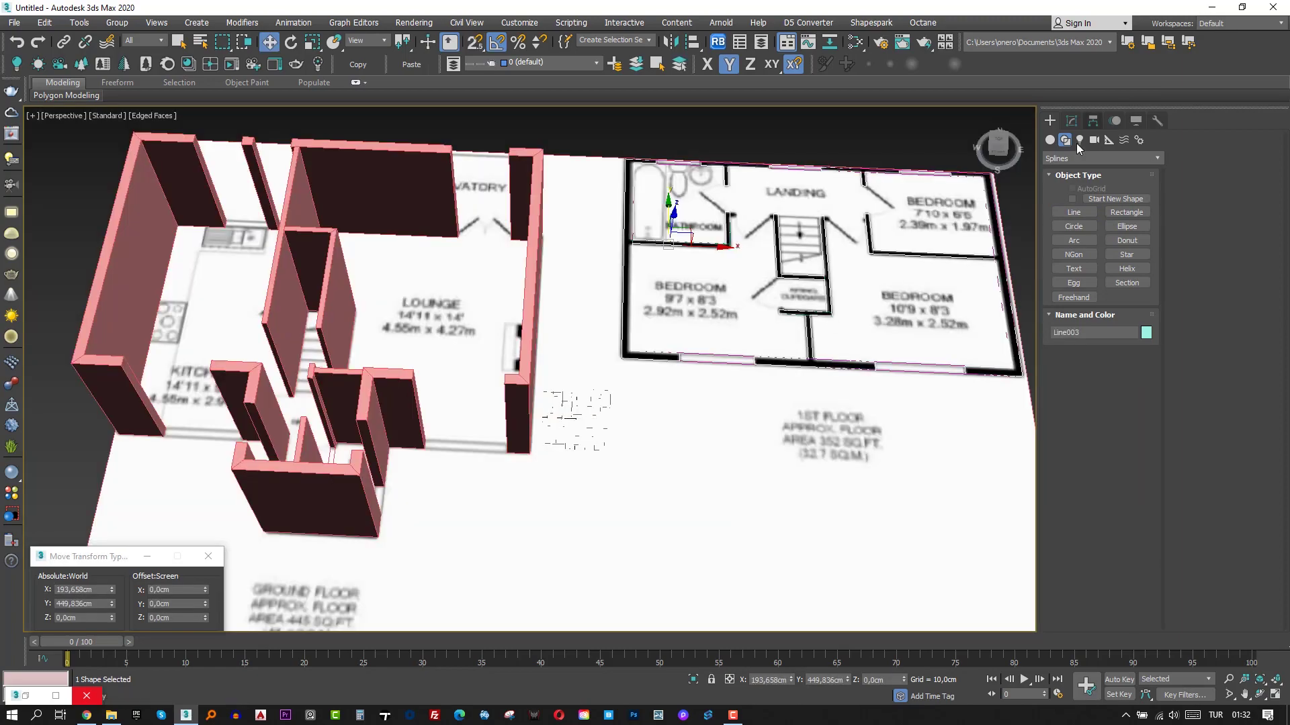
left_click(1072, 121)
left_click(1131, 197)
middle_click_drag(899, 214, 552, 341)
left_click(205, 240)
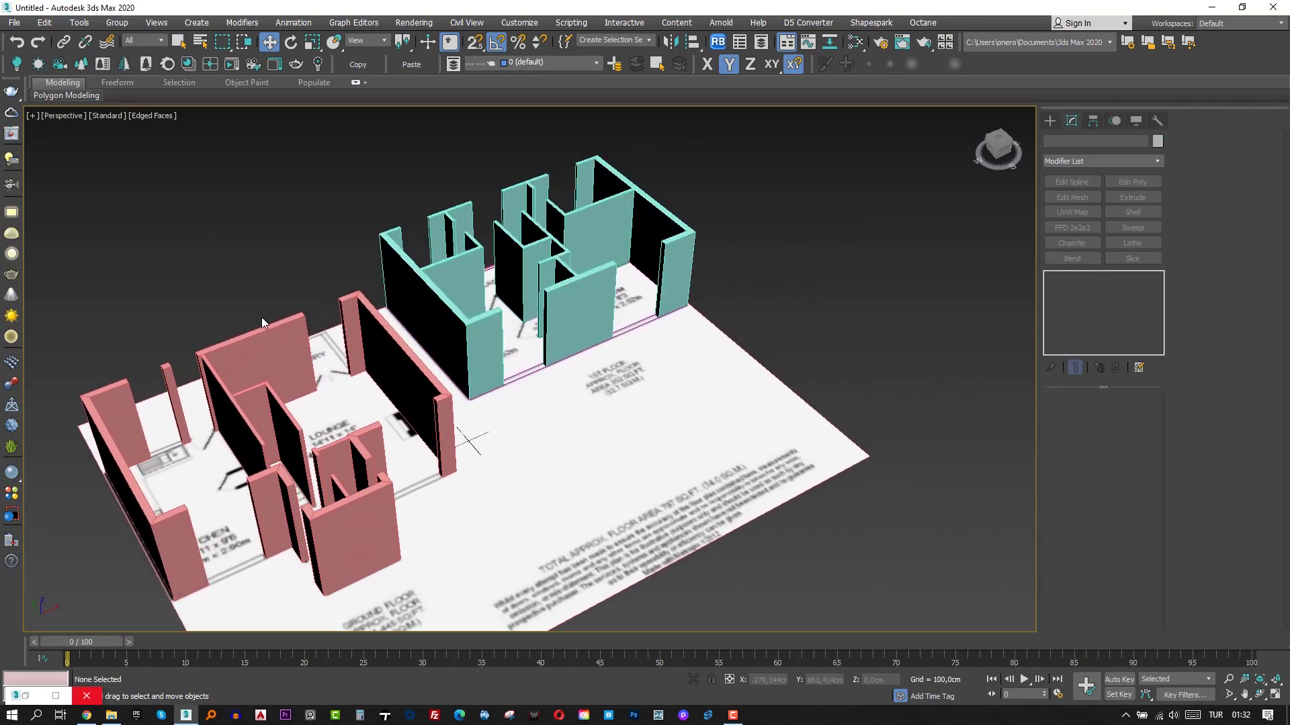
middle_click_drag(262, 322, 247, 313)
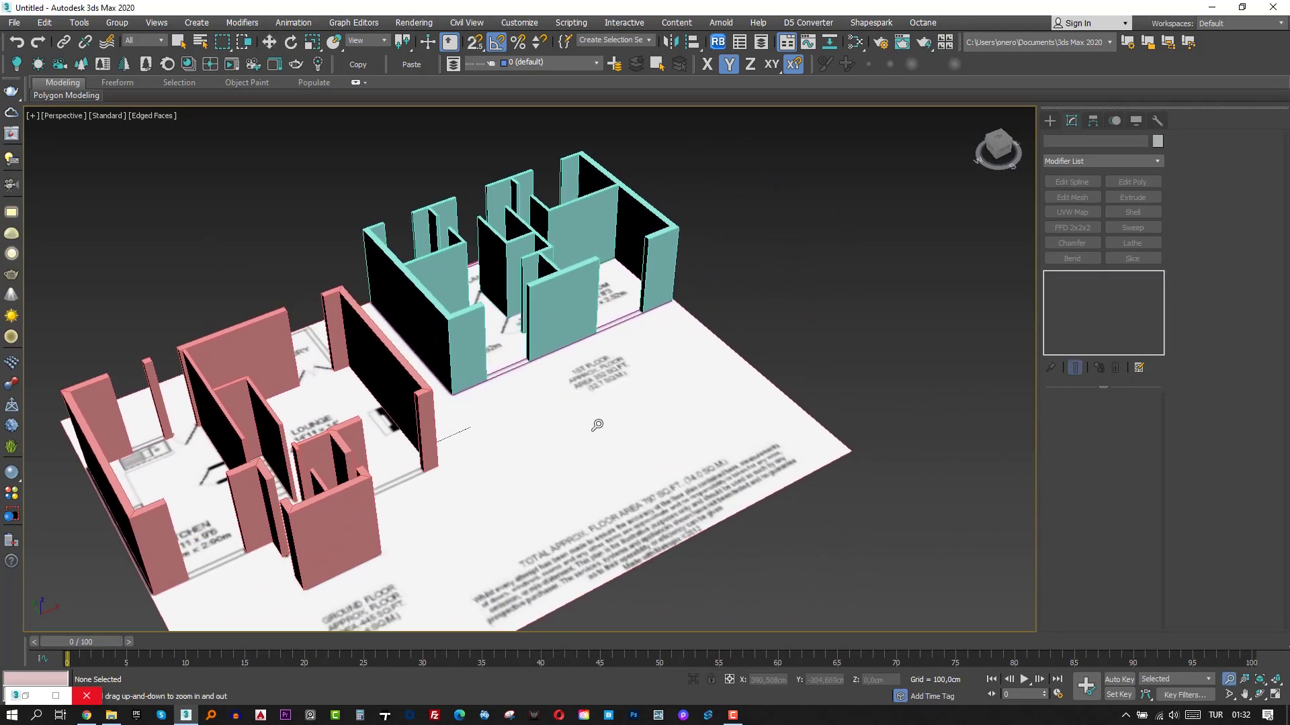
left_click_drag(596, 424, 586, 385)
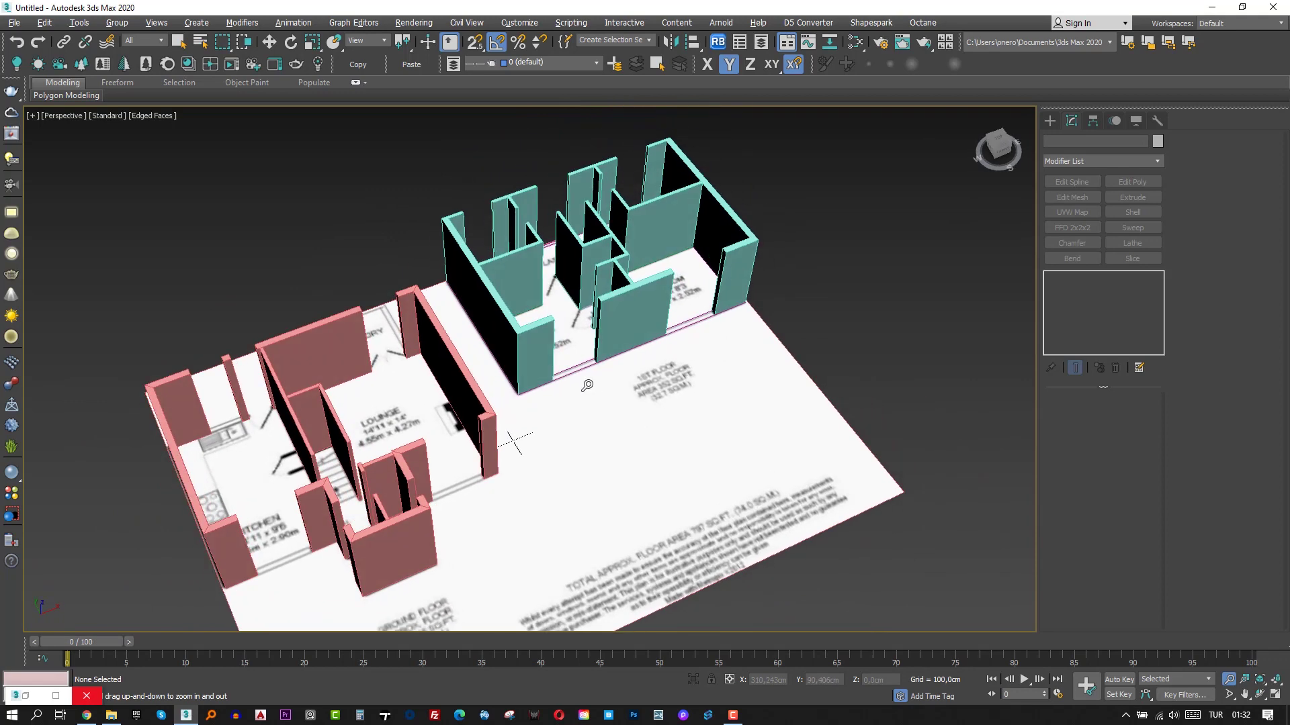
middle_click_drag(587, 385, 603, 382, "alt")
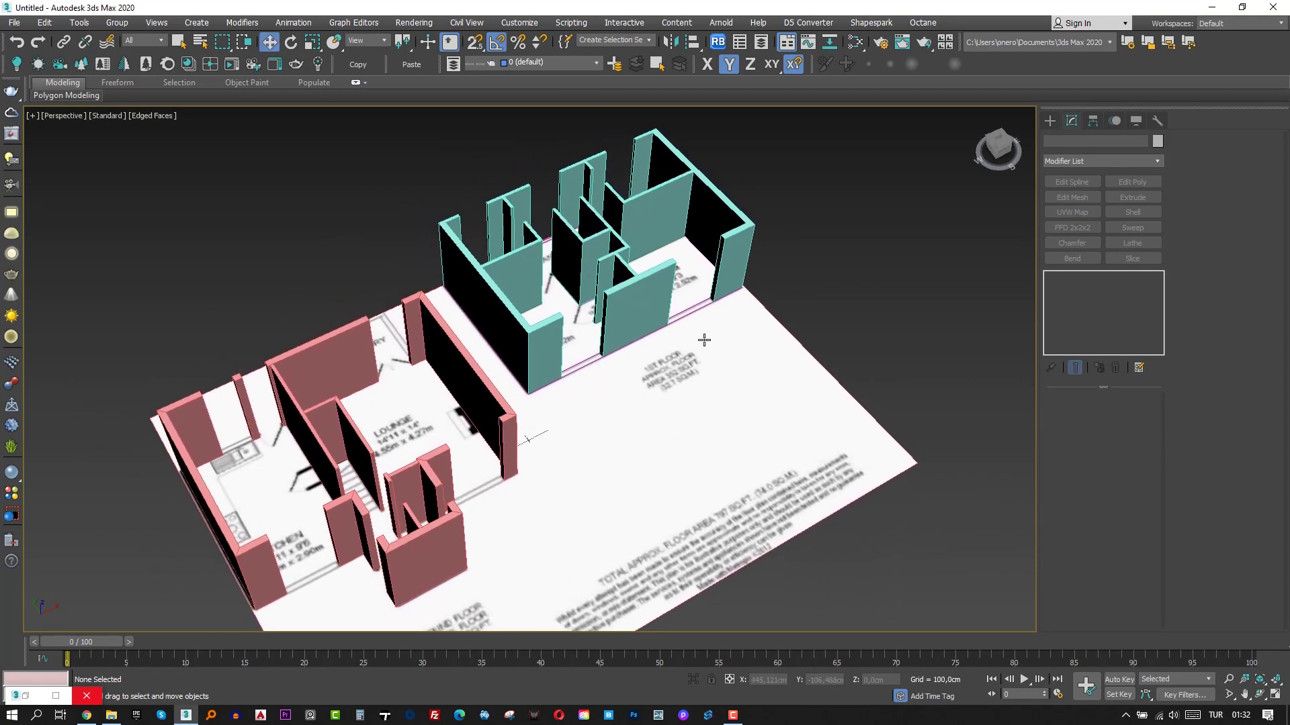